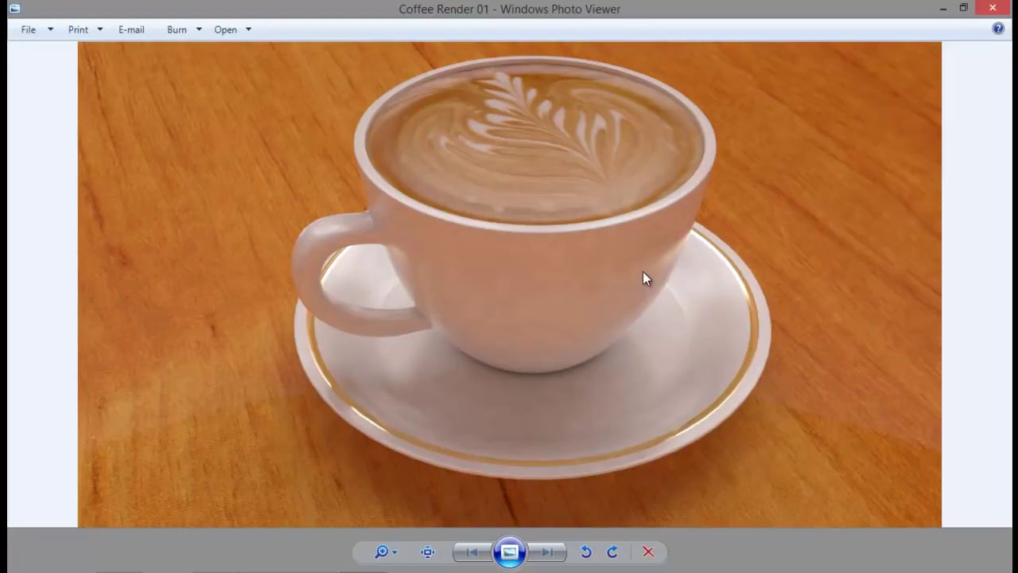
# - Switch to 3ds Max and enlarge the Front view to fill the viewport area
pyautogui.hotkey('alt', 'Tab')
pyautogui.click(633, 148)
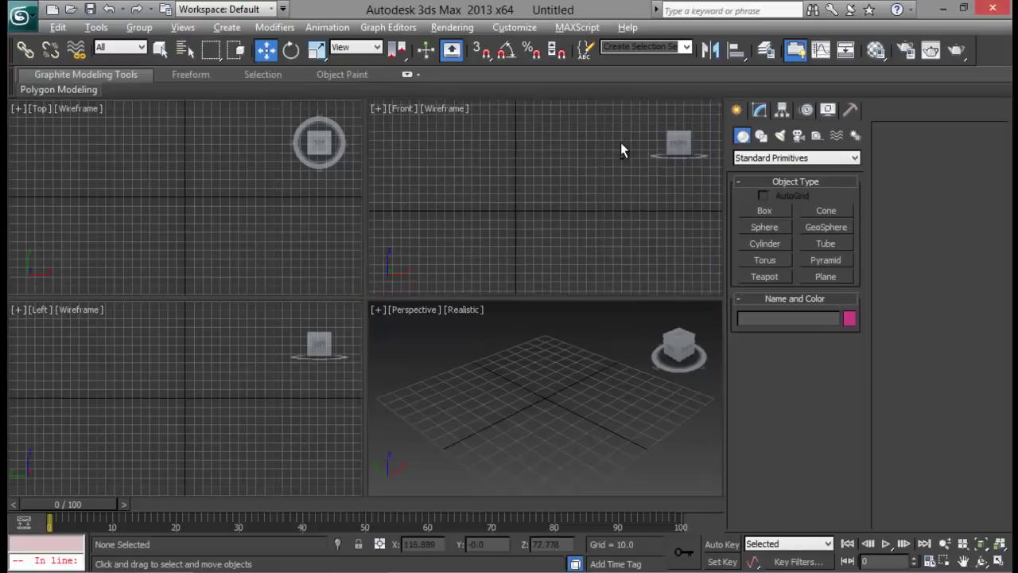
pyautogui.hotkey('alt', 'w')
pyautogui.moveTo(297, 307); pyautogui.dragTo(407, 234, button='middle')
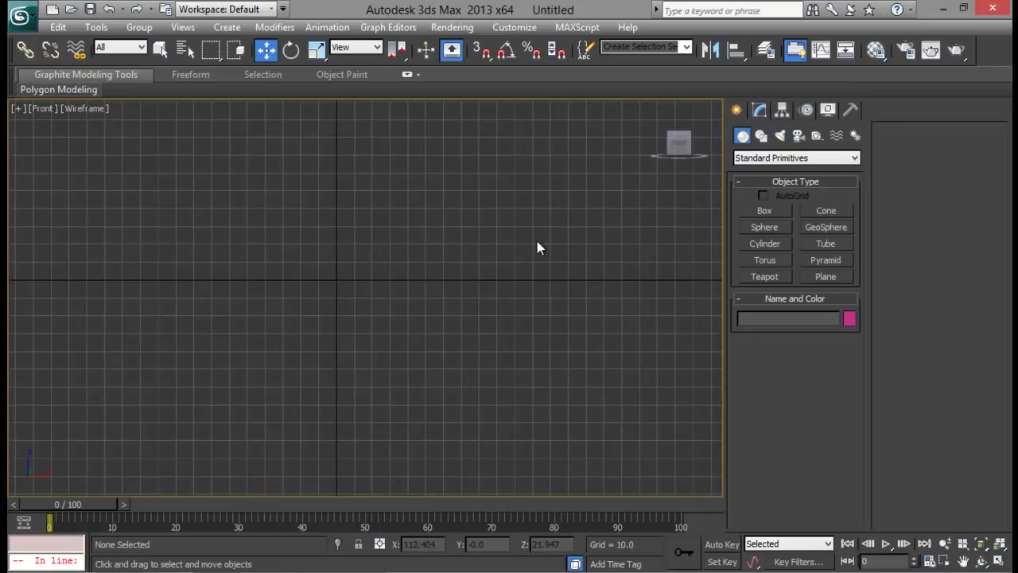
pyautogui.moveTo(539, 246); pyautogui.dragTo(516, 339, button='middle')
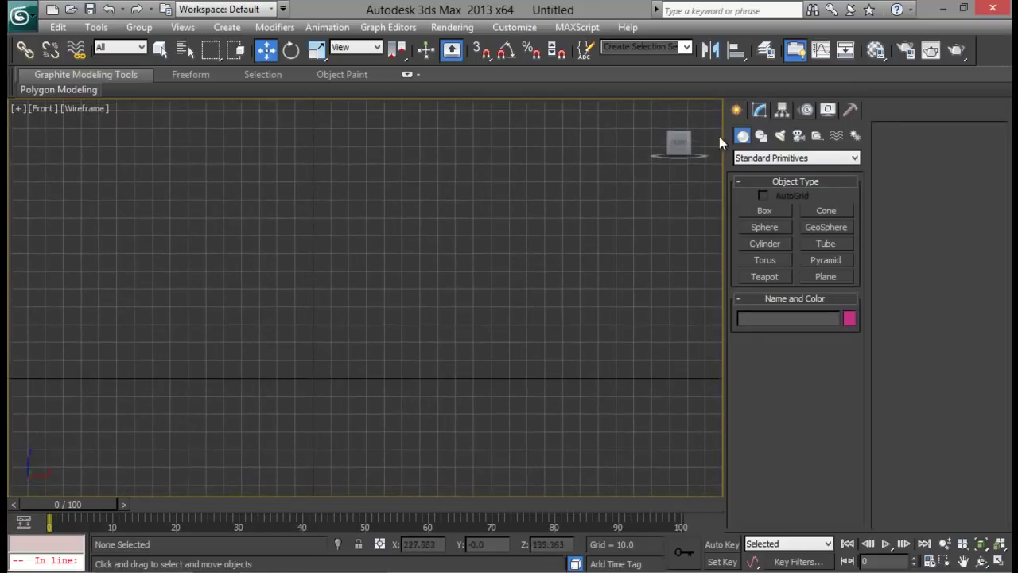
# - Draw a half-cup profile with the Line tool, from the rim down a curved side to the base at the vertical axis
pyautogui.click(764, 132)
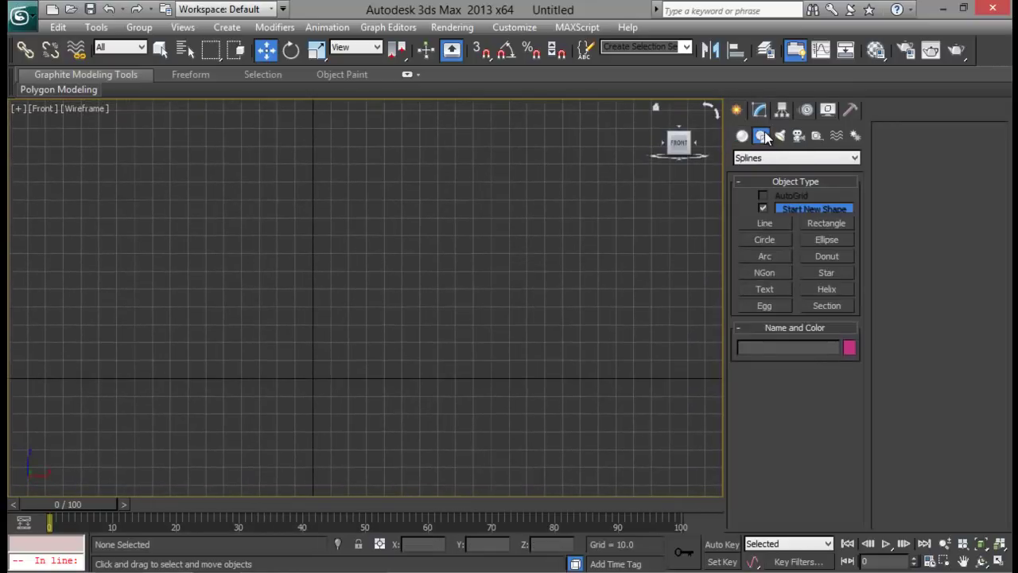
pyautogui.click(773, 223)
pyautogui.moveTo(414, 291); pyautogui.dragTo(421, 336, button='middle')
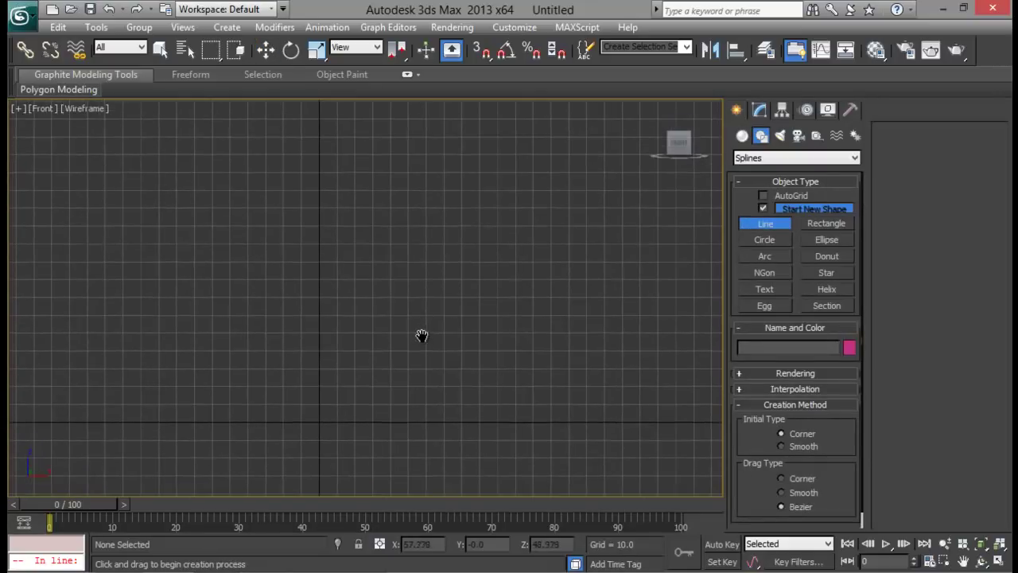
pyautogui.click(498, 190)
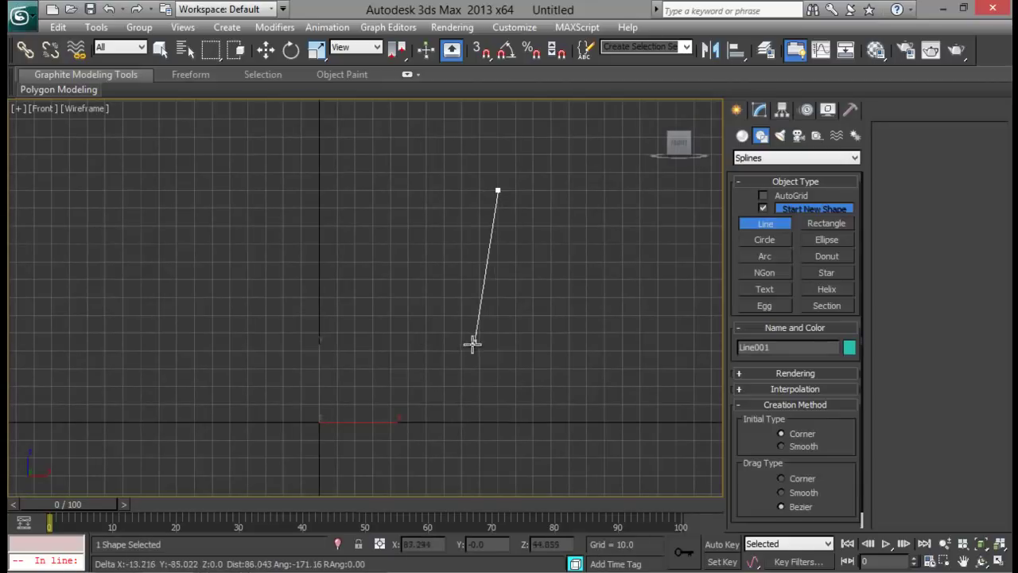
pyautogui.moveTo(464, 377); pyautogui.dragTo(393, 422)
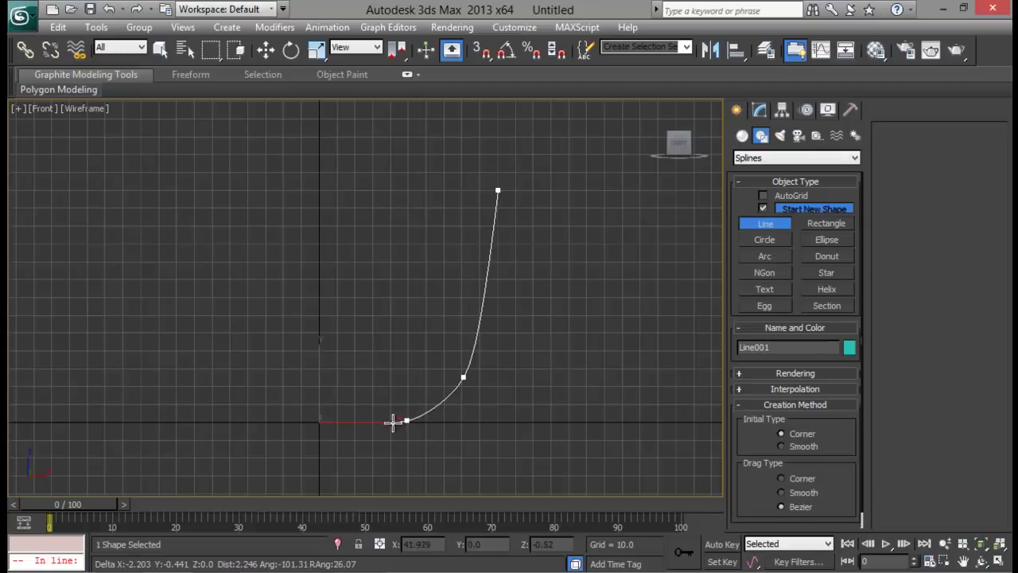
pyautogui.click(318, 422)
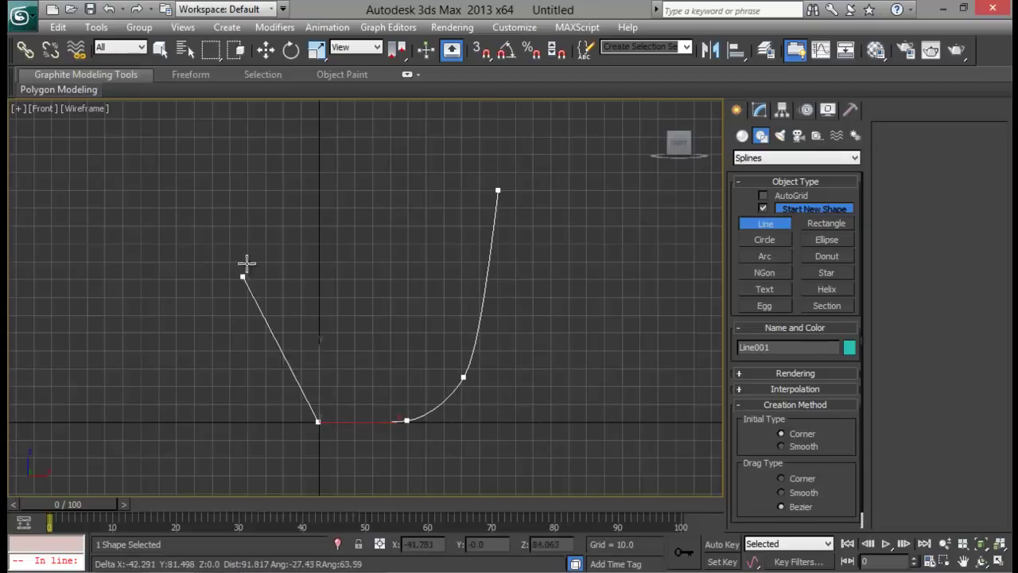
pyautogui.rightClick(250, 221)
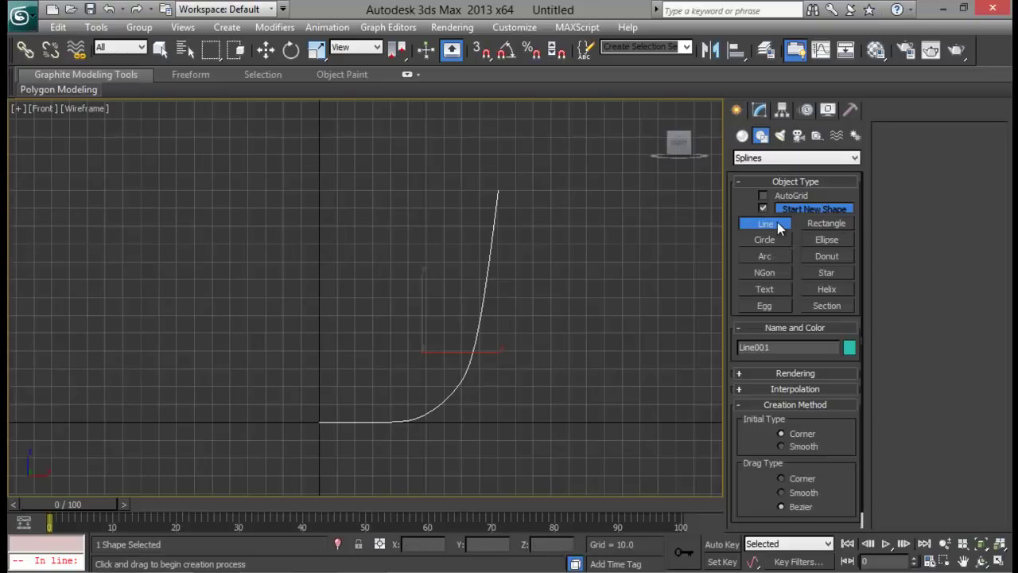
# - Edit the profile line at vertex level and move its top vertex slightly outward
pyautogui.press('w')
pyautogui.moveTo(542, 332); pyautogui.dragTo(564, 308, button='middle')
pyautogui.click(760, 109)
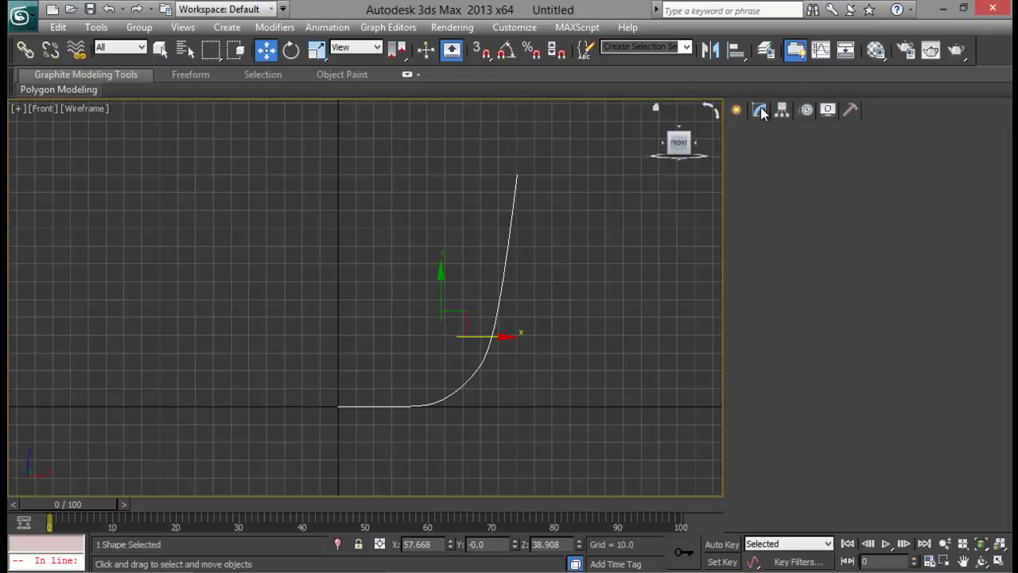
pyautogui.click(920, 153)
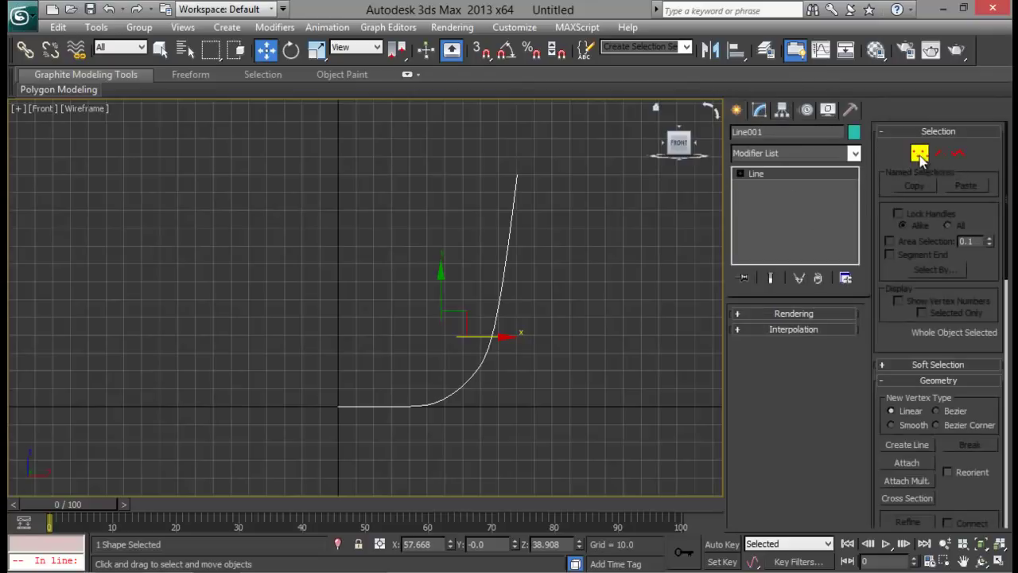
pyautogui.moveTo(567, 315); pyautogui.dragTo(557, 329, button='middle')
pyautogui.click(473, 377)
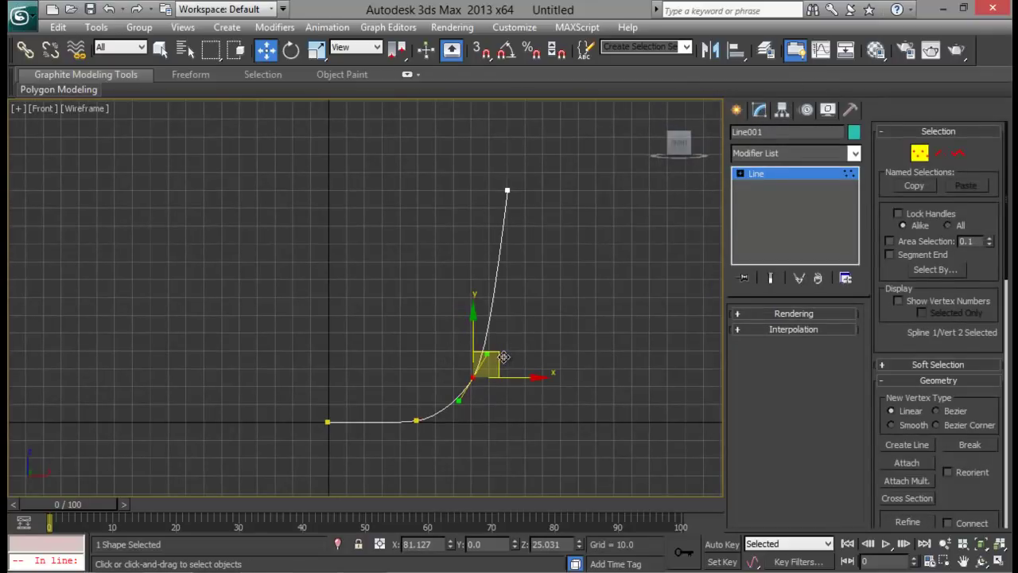
pyautogui.moveTo(529, 132); pyautogui.dragTo(479, 221)
pyautogui.moveTo(561, 191); pyautogui.dragTo(565, 192)
# - Rotate and lengthen the tangent handles of the profile's side vertex and raise that vertex to about Z 33
pyautogui.moveTo(536, 324); pyautogui.dragTo(475, 377)
pyautogui.press('e')
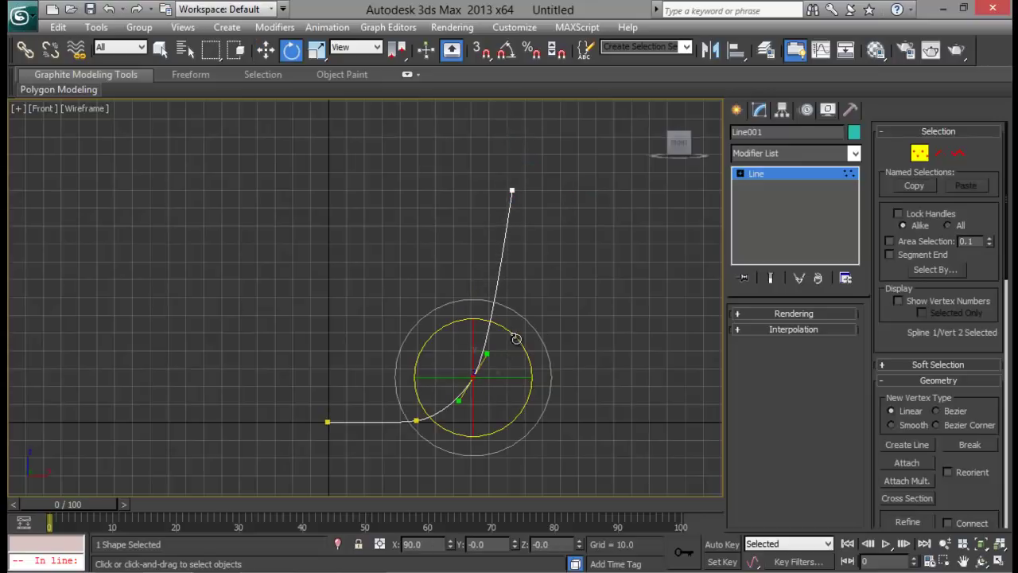
pyautogui.moveTo(516, 341); pyautogui.dragTo(495, 346)
pyautogui.press('r')
pyautogui.press('w')
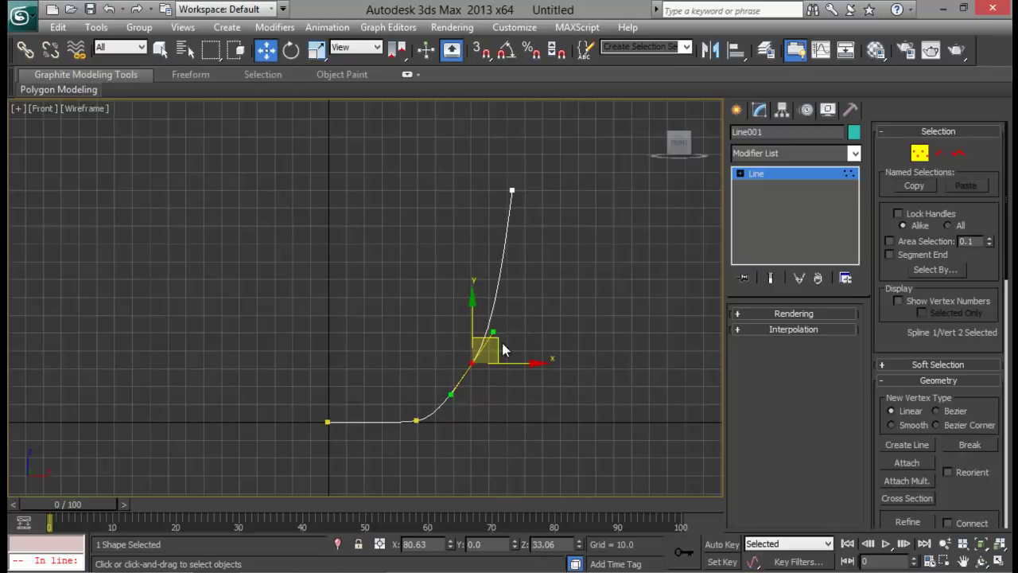
# - Move the profile's top vertex further outward to about X 106
pyautogui.click(416, 420)
pyautogui.moveTo(470, 354); pyautogui.dragTo(482, 305, button='middle')
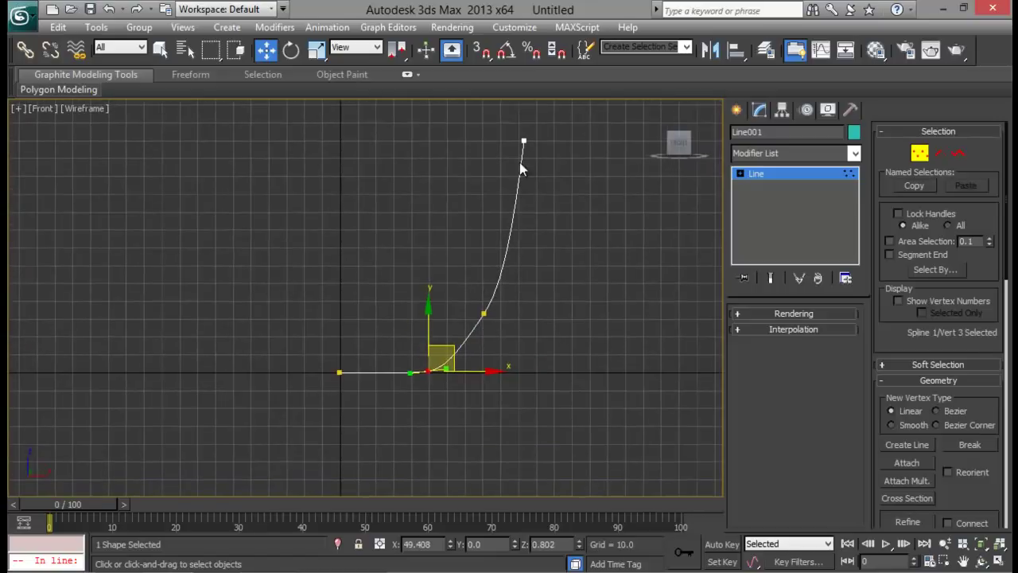
pyautogui.click(524, 141)
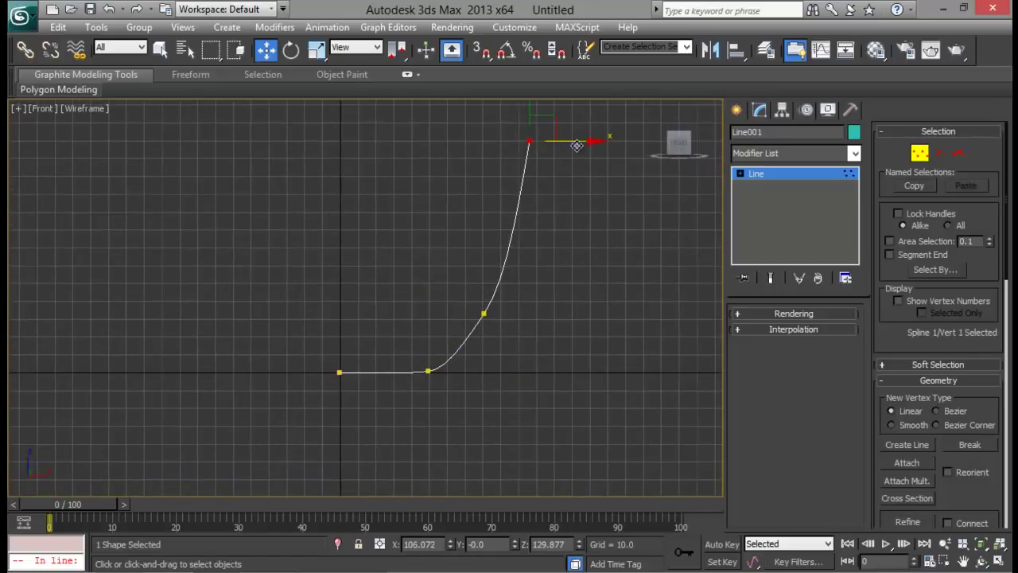
pyautogui.moveTo(561, 168); pyautogui.dragTo(546, 208, button='middle')
# - Slightly rotate the tangent handles of the side vertex to refine the cup's curve
pyautogui.press('e')
pyautogui.moveTo(498, 340); pyautogui.dragTo(455, 372)
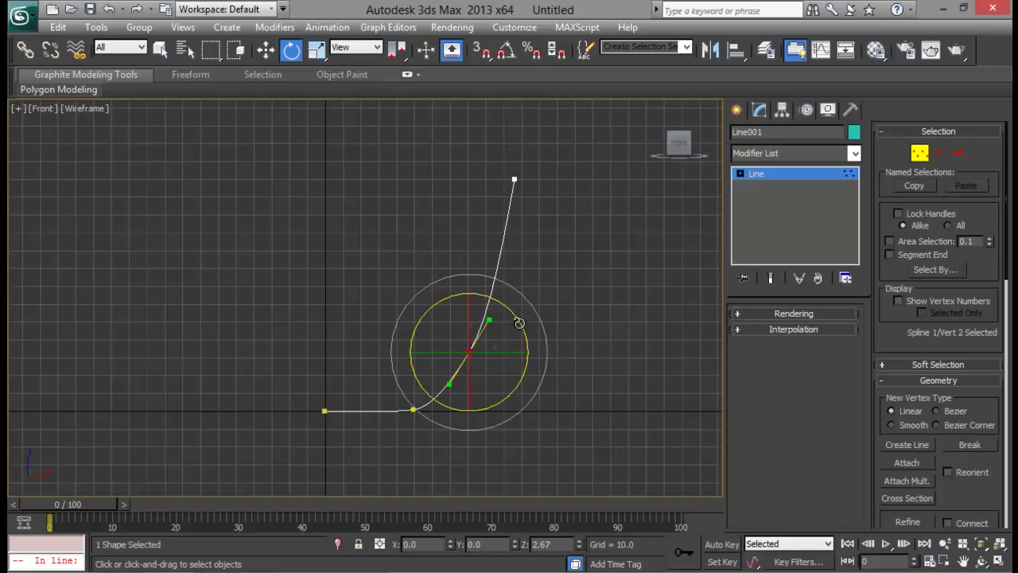
pyautogui.click(525, 338)
pyautogui.moveTo(524, 337); pyautogui.dragTo(519, 346, button='middle')
# - Raise the vertex where the cup's base meets its curved side slightly above the ground line
pyautogui.click(405, 425)
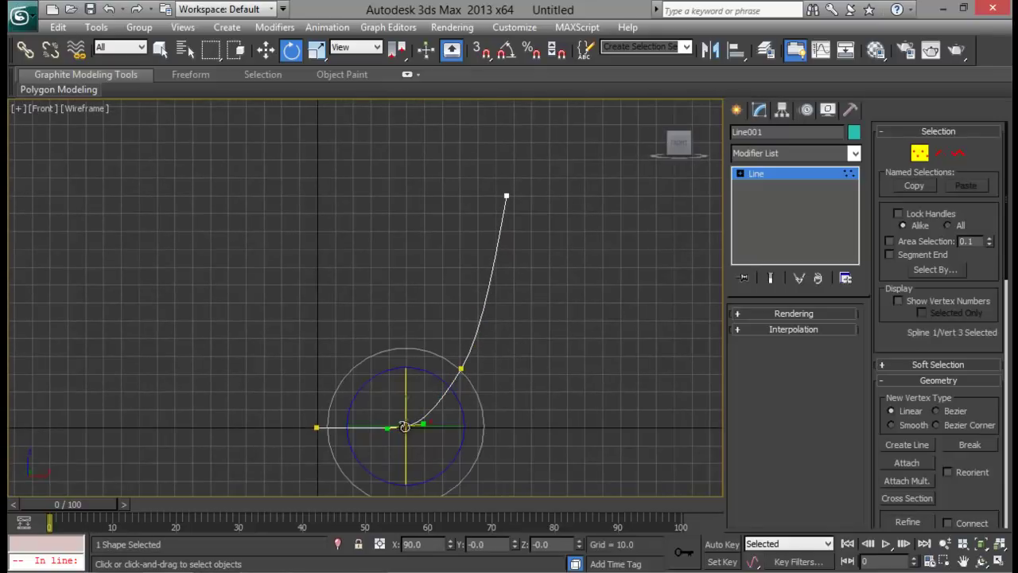
pyautogui.press('w')
pyautogui.moveTo(415, 403); pyautogui.dragTo(456, 383)
pyautogui.press('e')
pyautogui.click(540, 338)
# - Widen the rim by moving the profile's top vertex outward to about X 107.7
pyautogui.moveTo(538, 172); pyautogui.dragTo(470, 223)
pyautogui.press('w')
pyautogui.moveTo(534, 197); pyautogui.dragTo(543, 199)
pyautogui.click(527, 268)
# - Examine the shape of the profile line in the Perspective view, then return to the enlarged Front view
pyautogui.hotkey('alt', 'w')
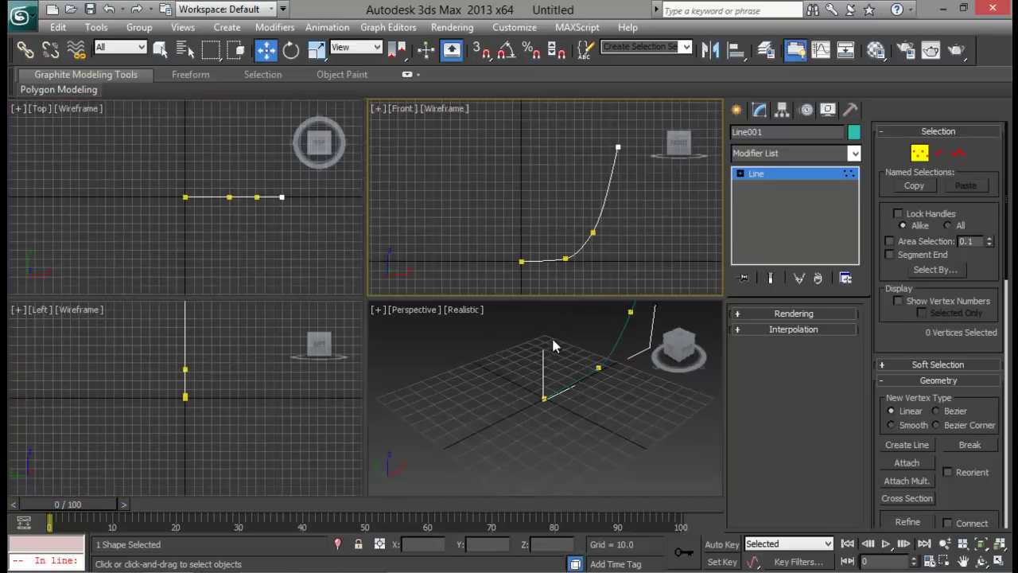
pyautogui.click(555, 395)
pyautogui.hotkey('alt', 'w')
pyautogui.keyDown('alt'); pyautogui.moveTo(521, 350); pyautogui.dragTo(502, 298, button='middle'); pyautogui.keyUp('alt')
pyautogui.hotkey('alt', 'w')
pyautogui.click(518, 147)
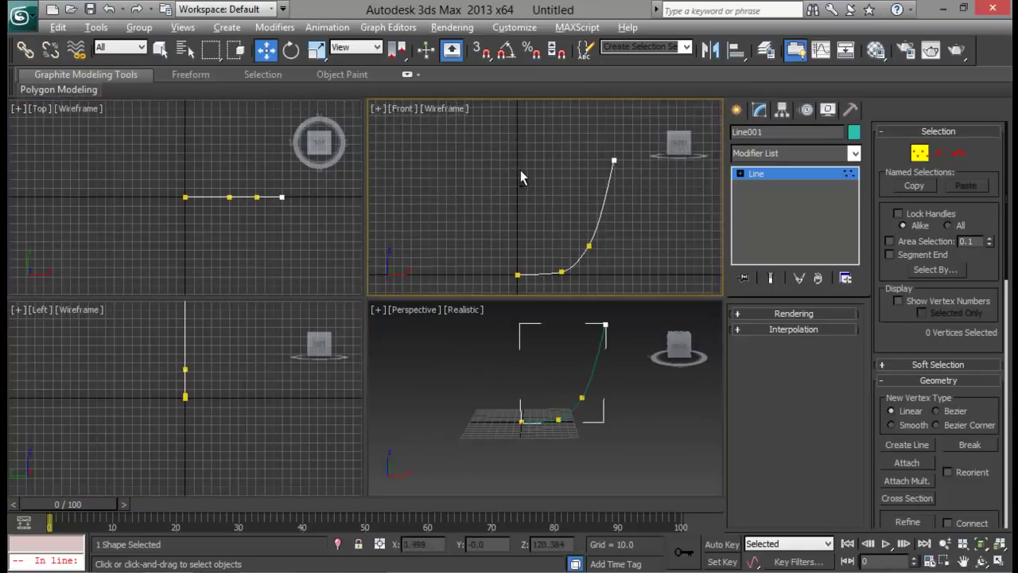
pyautogui.hotkey('alt', 'w')
# - Convert the profile's top vertex to Bezier and rotate its tangent handle upright
pyautogui.moveTo(564, 178); pyautogui.dragTo(534, 226)
pyautogui.rightClick(500, 223)
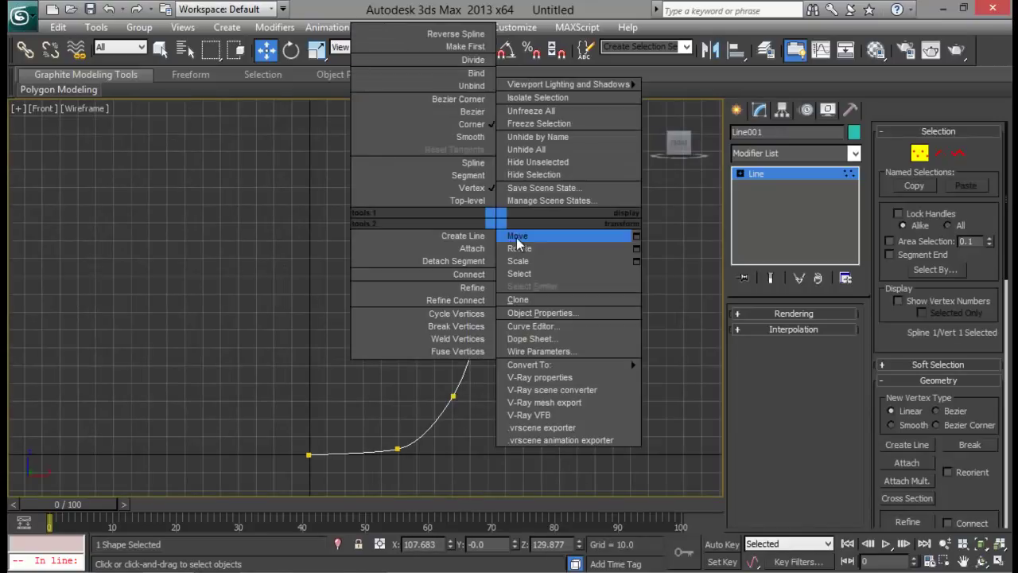
pyautogui.click(481, 121)
pyautogui.press('e')
pyautogui.moveTo(540, 186); pyautogui.dragTo(532, 172)
pyautogui.click(607, 406)
# - Scale up the tangent handles of the side vertex to make the cup's side curve smoother
pyautogui.moveTo(528, 364); pyautogui.dragTo(530, 347, button='middle')
pyautogui.click(456, 378)
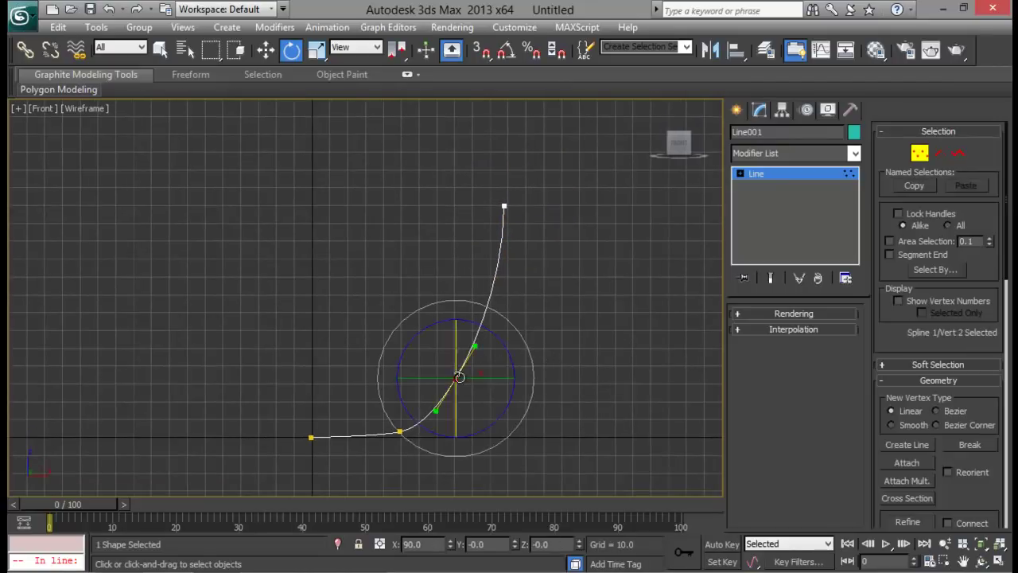
pyautogui.scroll(2, 458, 378)
pyautogui.moveTo(459, 382); pyautogui.dragTo(445, 321, button='middle')
pyautogui.press('r')
pyautogui.moveTo(489, 329); pyautogui.dragTo(517, 335)
pyautogui.press('e')
pyautogui.press('w')
pyautogui.click(584, 293)
pyautogui.moveTo(579, 292); pyautogui.dragTo(571, 323, button='middle')
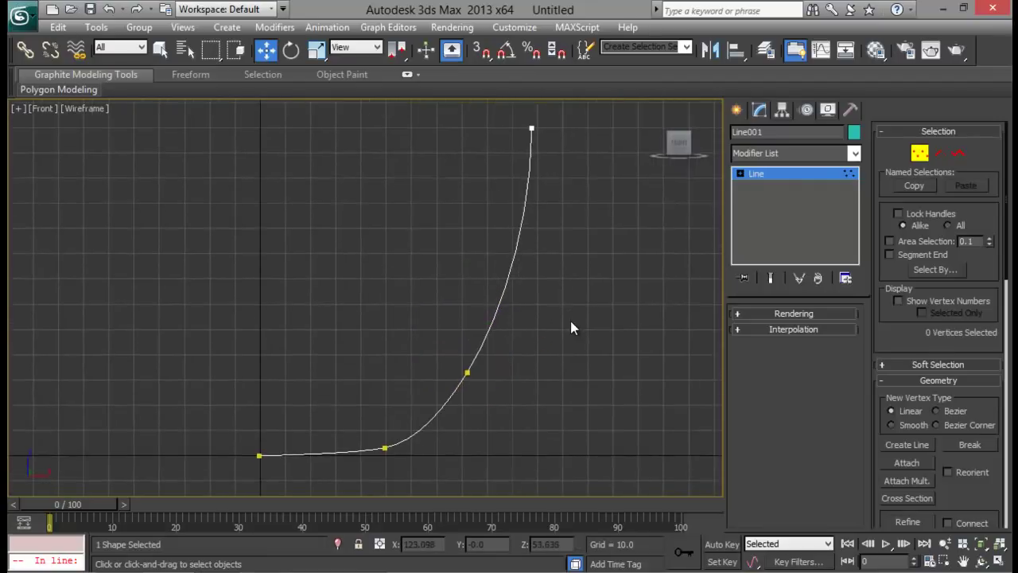
# - Rotate the top vertex's tangent handle so that the rim flares slightly outward
pyautogui.scroll(-2, 571, 323)
pyautogui.moveTo(547, 155); pyautogui.dragTo(447, 213)
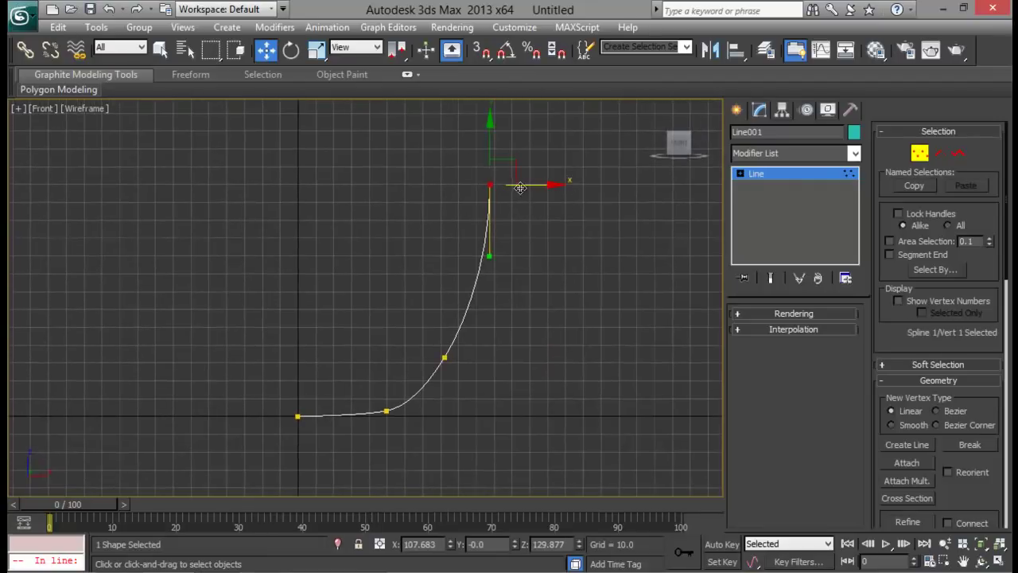
pyautogui.moveTo(524, 188); pyautogui.dragTo(520, 195)
pyautogui.press('e')
pyautogui.moveTo(538, 153); pyautogui.dragTo(541, 171)
pyautogui.click(589, 322)
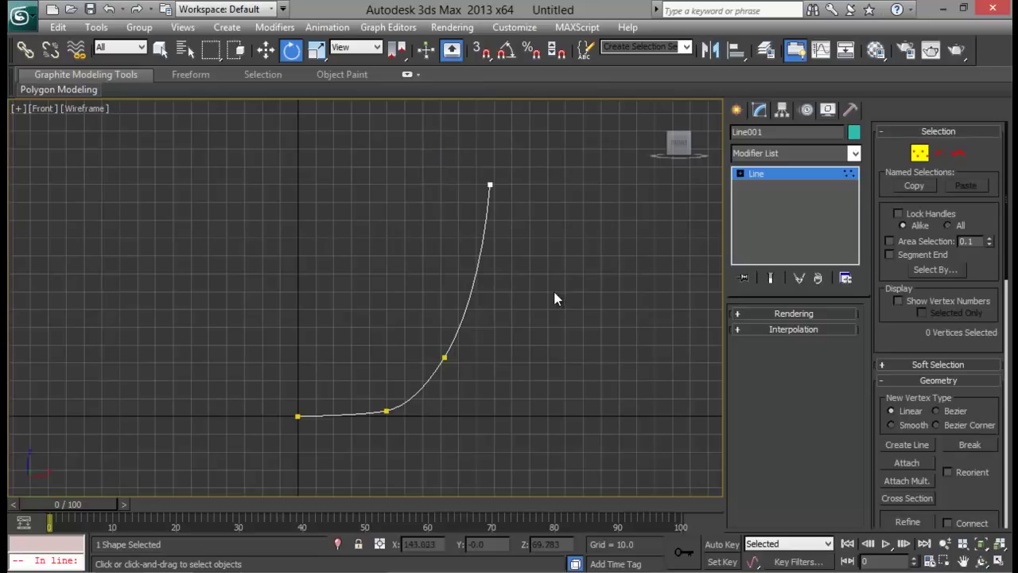
# - Set the X position of the profile's base end vertex to 0 and finish editing the vertices
pyautogui.moveTo(286, 346); pyautogui.dragTo(319, 327, button='middle')
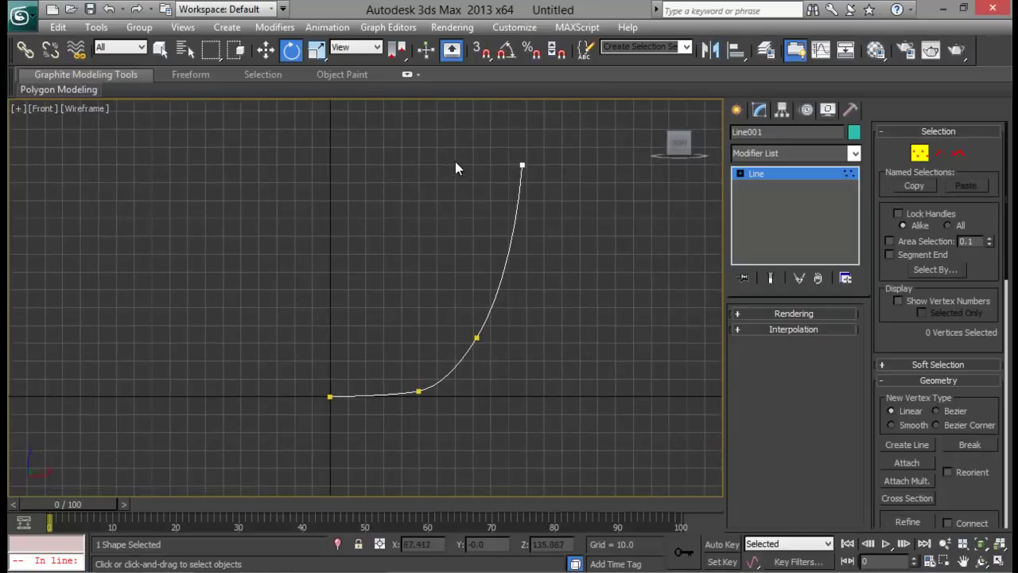
pyautogui.moveTo(425, 307); pyautogui.dragTo(453, 286, button='middle')
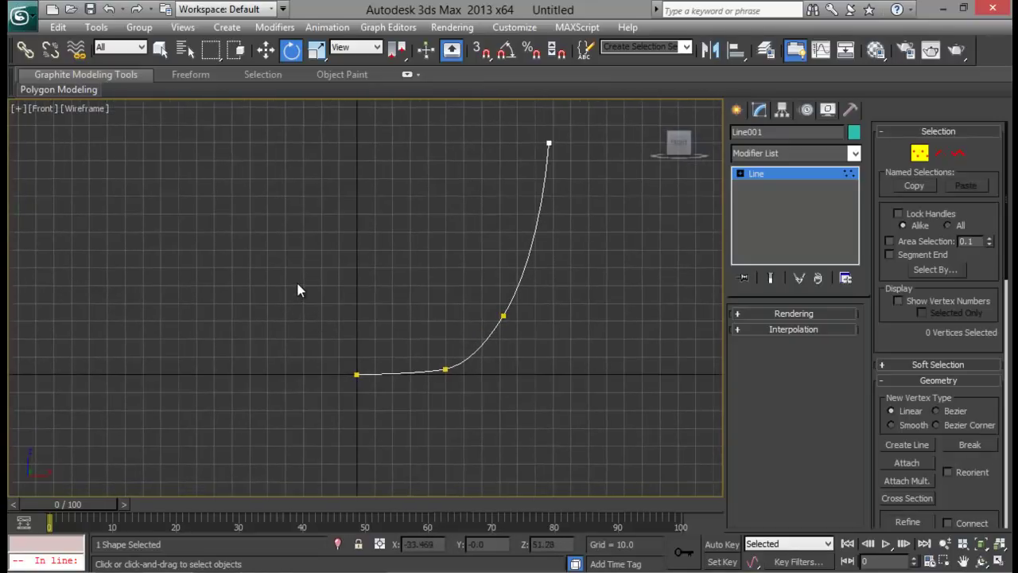
pyautogui.moveTo(303, 262); pyautogui.dragTo(368, 434)
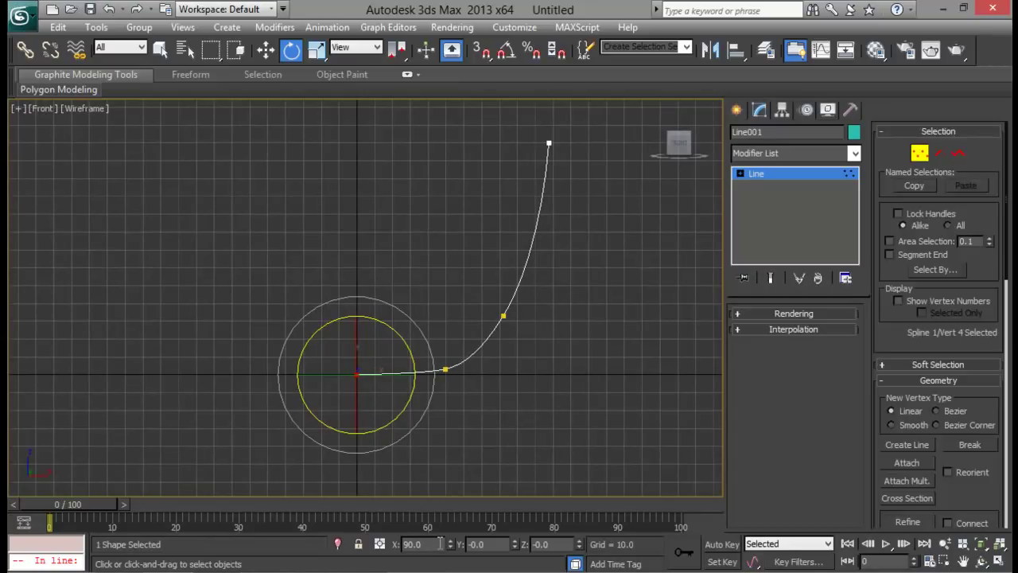
pyautogui.press('w')
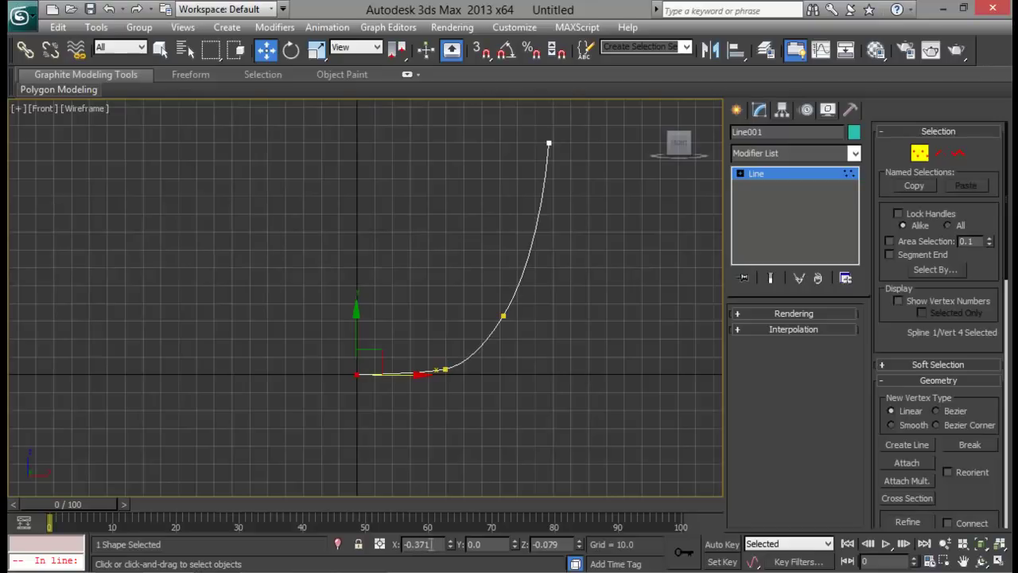
pyautogui.moveTo(431, 545); pyautogui.dragTo(378, 549)
pyautogui.write('0')
pyautogui.press('Return')
pyautogui.click(409, 276)
pyautogui.moveTo(389, 288); pyautogui.dragTo(346, 387)
pyautogui.moveTo(404, 243); pyautogui.dragTo(382, 290, button='middle')
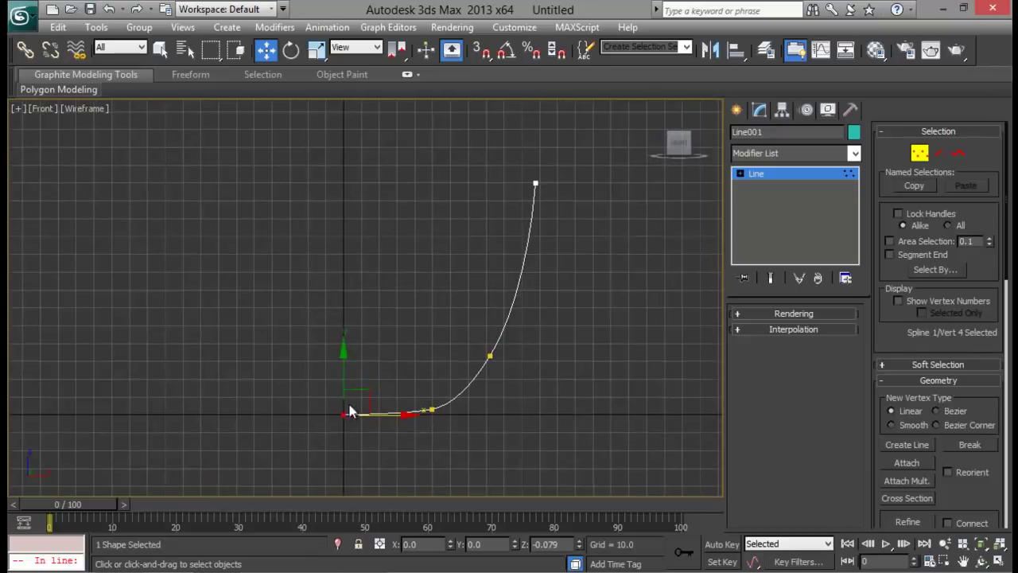
pyautogui.click(921, 154)
# - Apply a Lathe modifier to the profile in the Perspective view and align its axis to Min
pyautogui.hotkey('alt', 'w')
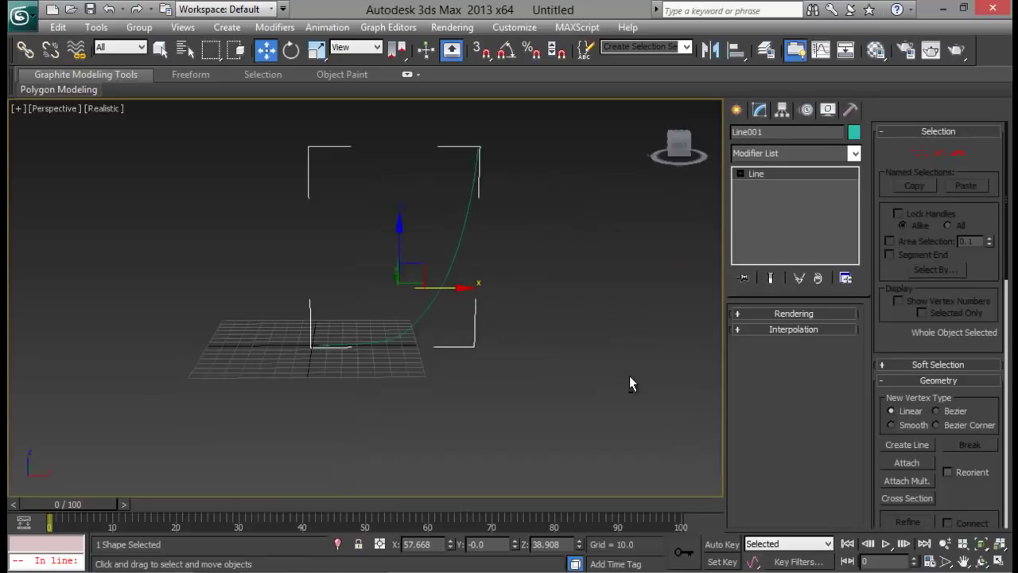
pyautogui.keyDown('alt'); pyautogui.moveTo(629, 376); pyautogui.dragTo(471, 287, button='middle'); pyautogui.keyUp('alt')
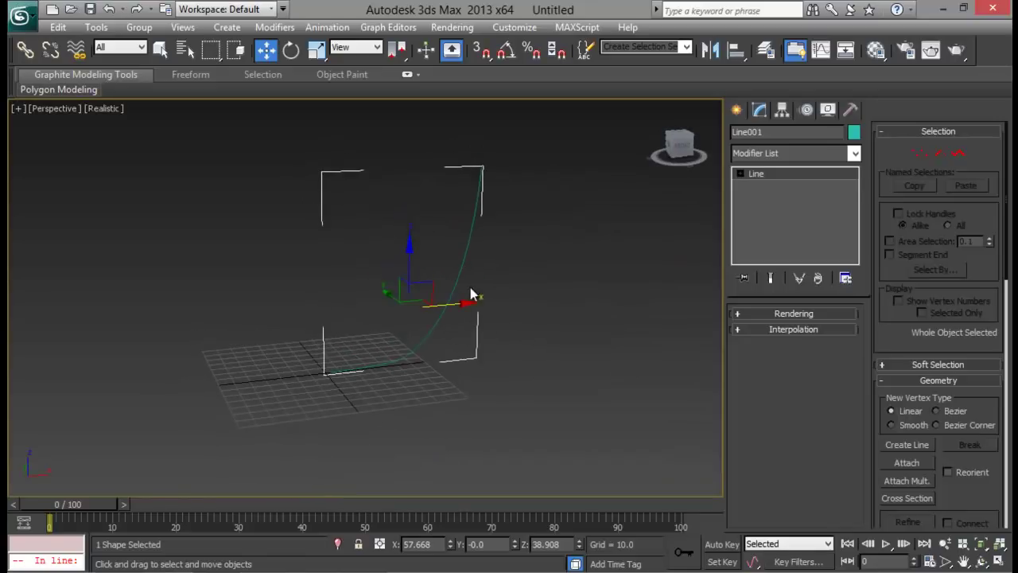
pyautogui.click(783, 151)
pyautogui.press('l')
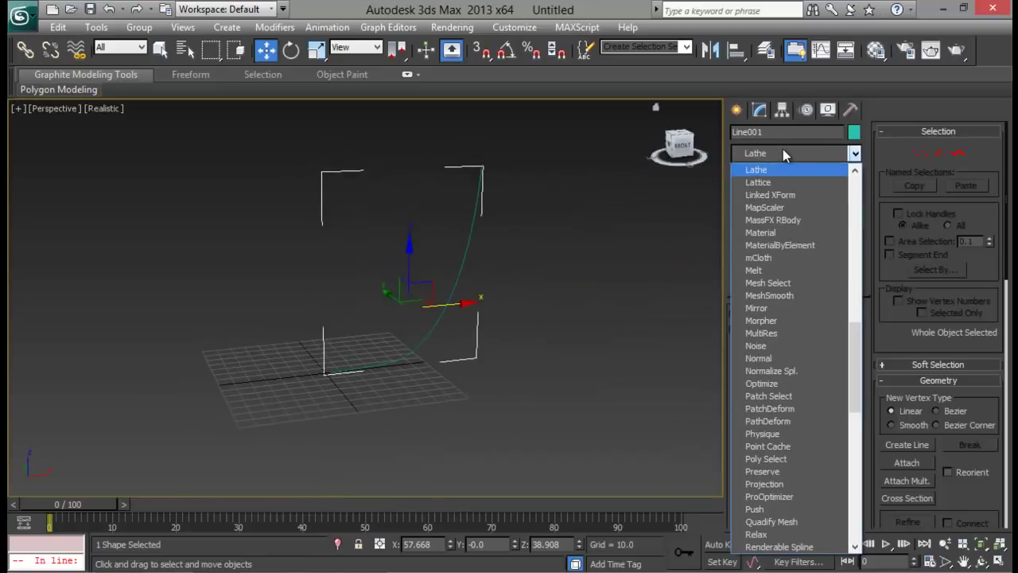
pyautogui.press('Return')
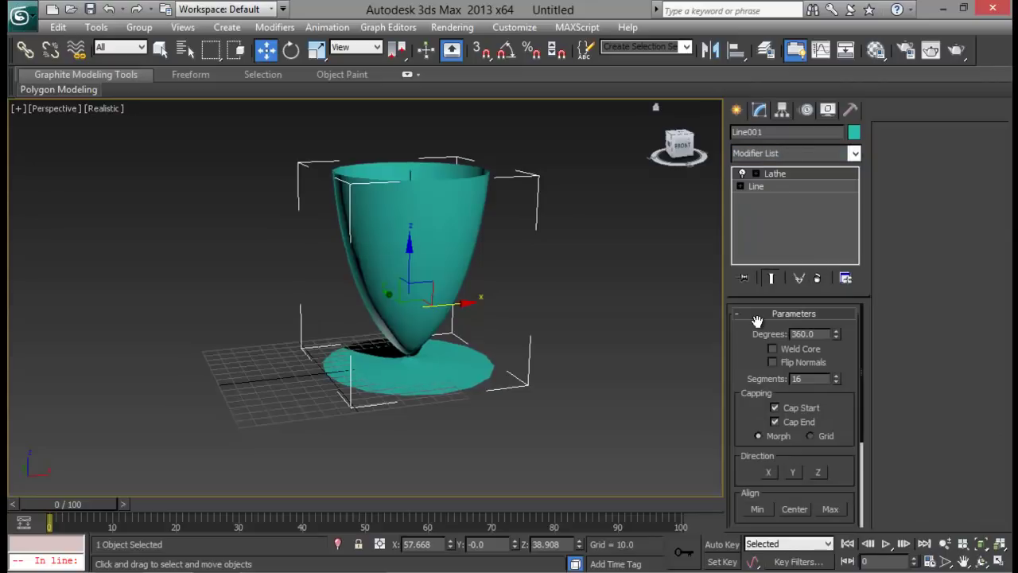
pyautogui.scroll(-3, 755, 317)
pyautogui.scroll(-1, 754, 317)
pyautogui.click(767, 452)
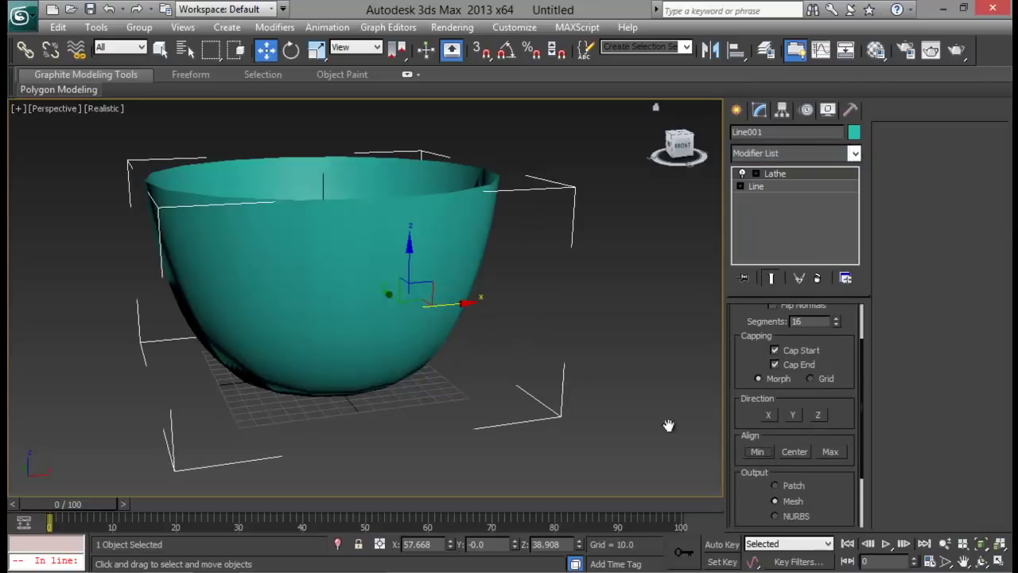
# - Examine the revolved cup's proportions in the Perspective and Front views
pyautogui.keyDown('alt'); pyautogui.moveTo(579, 355); pyautogui.dragTo(544, 306, button='middle'); pyautogui.keyUp('alt')
pyautogui.keyDown('alt'); pyautogui.moveTo(451, 231); pyautogui.dragTo(442, 344, button='middle'); pyautogui.keyUp('alt')
pyautogui.hotkey('alt', 'w')
pyautogui.click(514, 182)
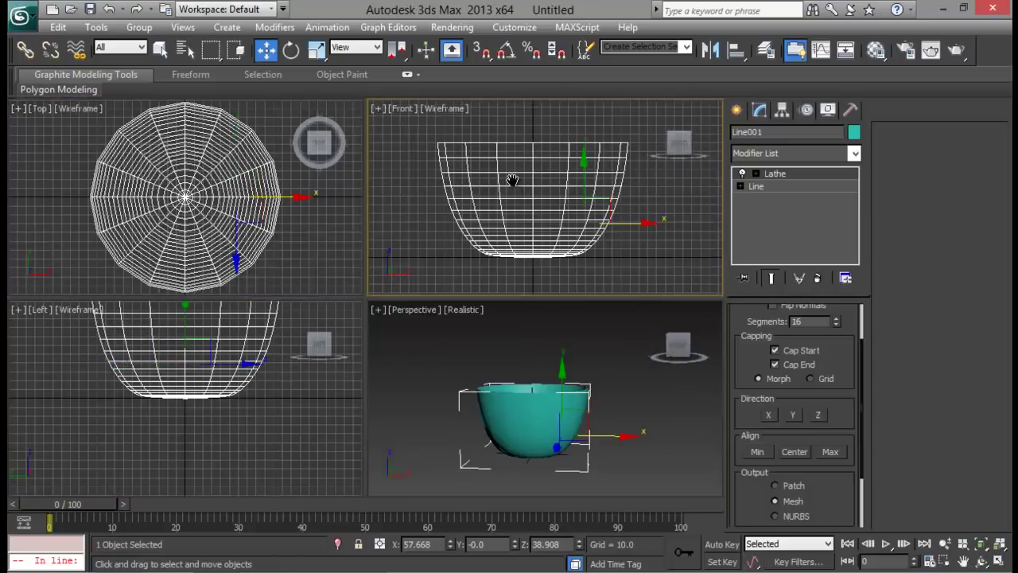
pyautogui.hotkey('alt', 'w')
pyautogui.hotkey('alt', 'w')
pyautogui.click(533, 386)
pyautogui.hotkey('alt', 'w')
pyautogui.keyDown('alt'); pyautogui.moveTo(531, 379); pyautogui.dragTo(510, 296, button='middle'); pyautogui.keyUp('alt')
# - In the Front view, return to the Line's vertex level and move the three vertices outside the base centre inward to narrow the cup
pyautogui.hotkey('alt', 'w')
pyautogui.click(537, 166)
pyautogui.hotkey('alt', 'w')
pyautogui.click(751, 184)
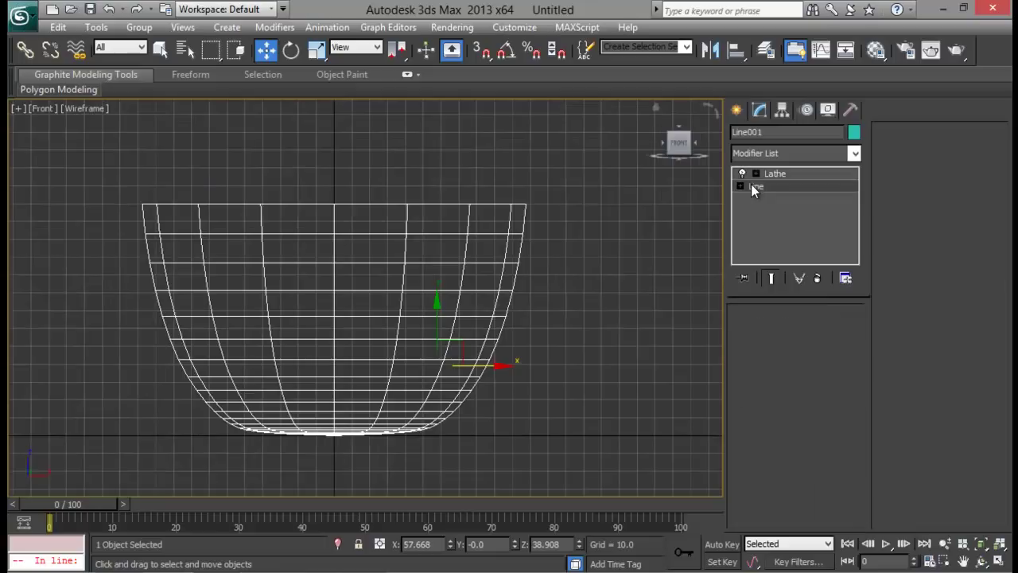
pyautogui.click(918, 154)
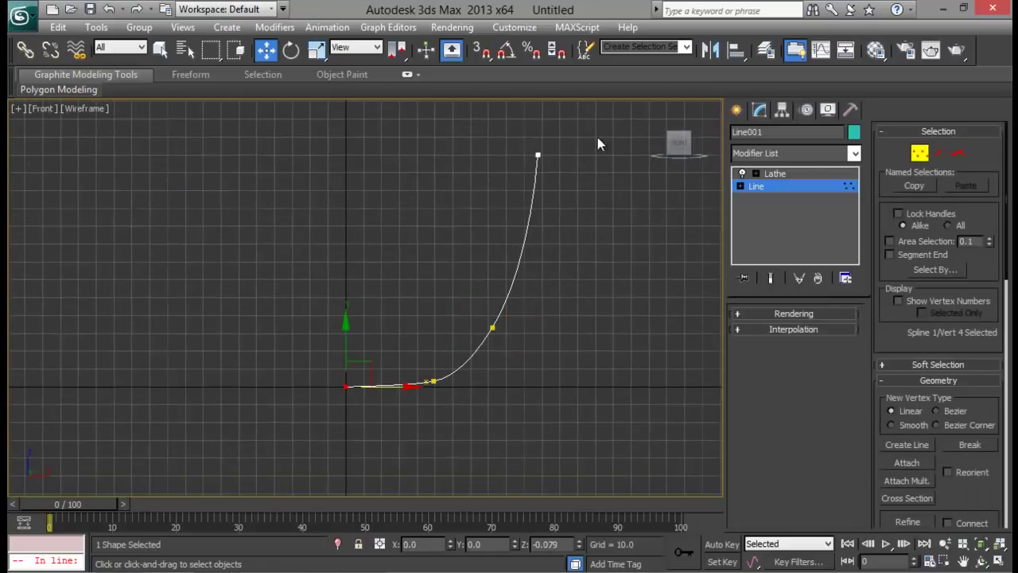
pyautogui.moveTo(408, 477); pyautogui.dragTo(409, 475)
pyautogui.moveTo(572, 156); pyautogui.dragTo(541, 156)
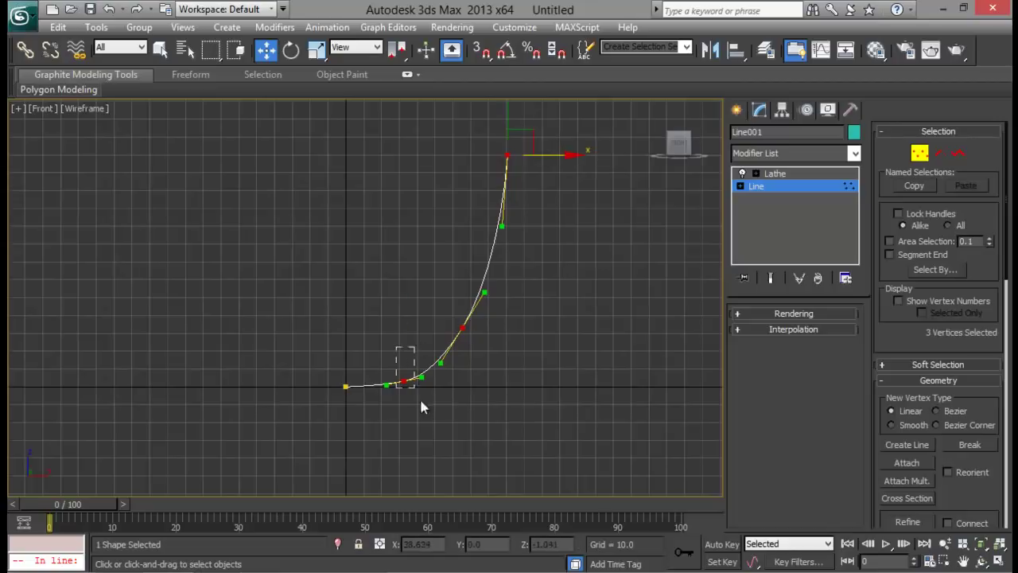
# - Fine-tune the height of the profile's lower corner vertex at the outer edge of the base
pyautogui.scroll(2, 420, 400)
pyautogui.moveTo(421, 400); pyautogui.dragTo(420, 379)
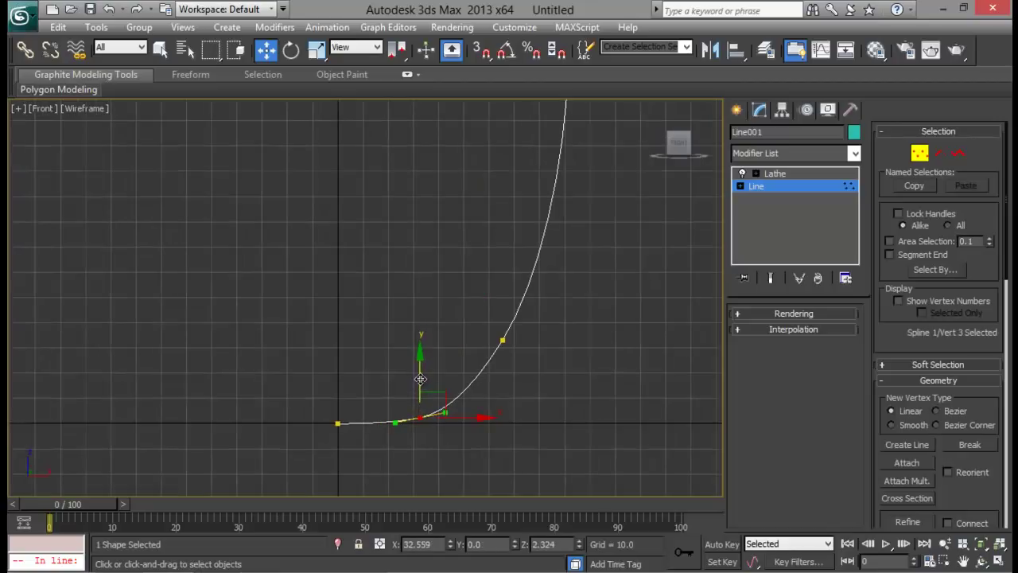
pyautogui.press('e')
pyautogui.press('w')
# - Move the profile's top vertex inward, adjust the side vertex's tangent handles, and return to the Lathe level
pyautogui.moveTo(566, 266); pyautogui.dragTo(563, 303, button='middle')
pyautogui.moveTo(563, 303); pyautogui.dragTo(493, 385)
pyautogui.click(564, 134)
pyautogui.moveTo(592, 134); pyautogui.dragTo(570, 253)
pyautogui.moveTo(468, 428); pyautogui.dragTo(469, 427)
pyautogui.press('e')
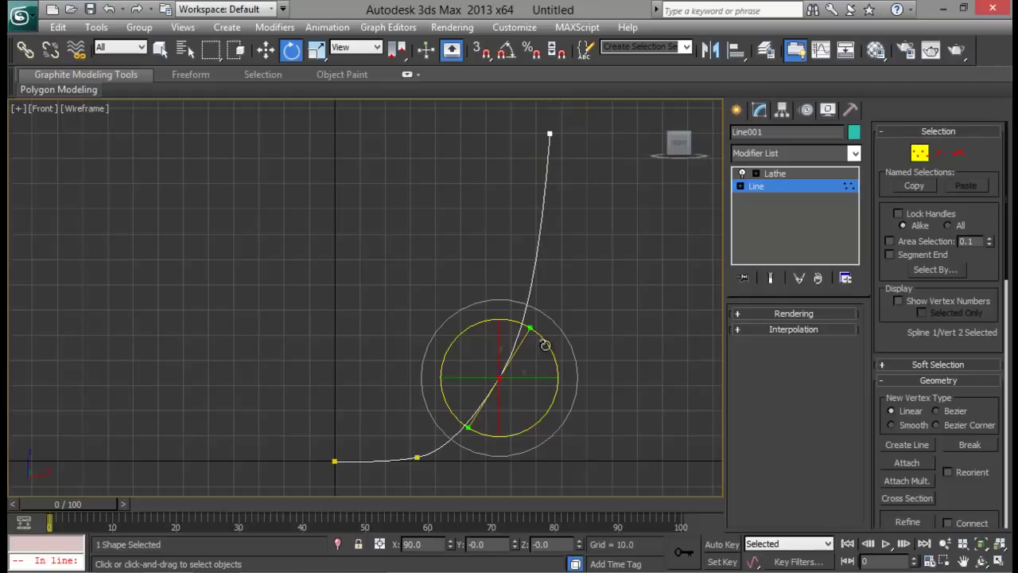
pyautogui.click(921, 155)
pyautogui.click(797, 173)
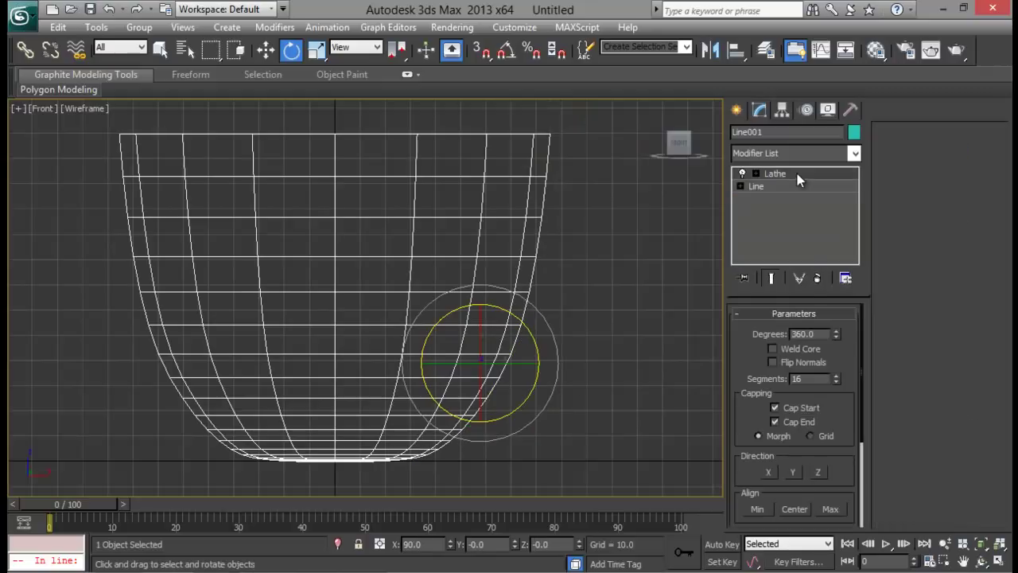
# - Enable Weld Core on the Lathe to clean up the centre of the cup's base in the Perspective view
pyautogui.moveTo(565, 284); pyautogui.dragTo(570, 271, button='middle')
pyautogui.hotkey('alt', 'w')
pyautogui.moveTo(618, 415); pyautogui.dragTo(348, 371, button='middle')
pyautogui.hotkey('alt', 'w')
pyautogui.scroll(6, 461, 331)
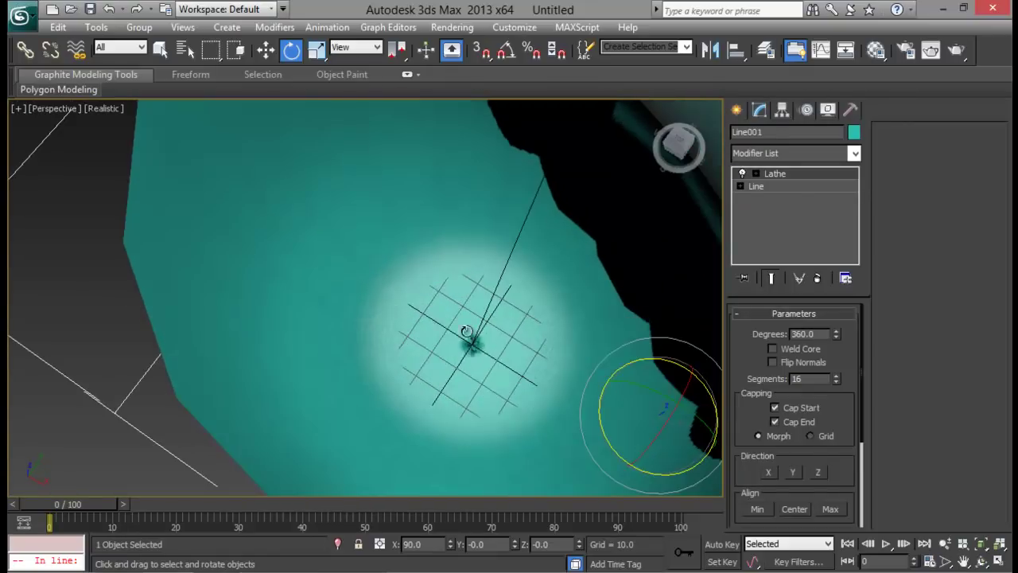
pyautogui.moveTo(467, 331); pyautogui.dragTo(422, 320, button='middle')
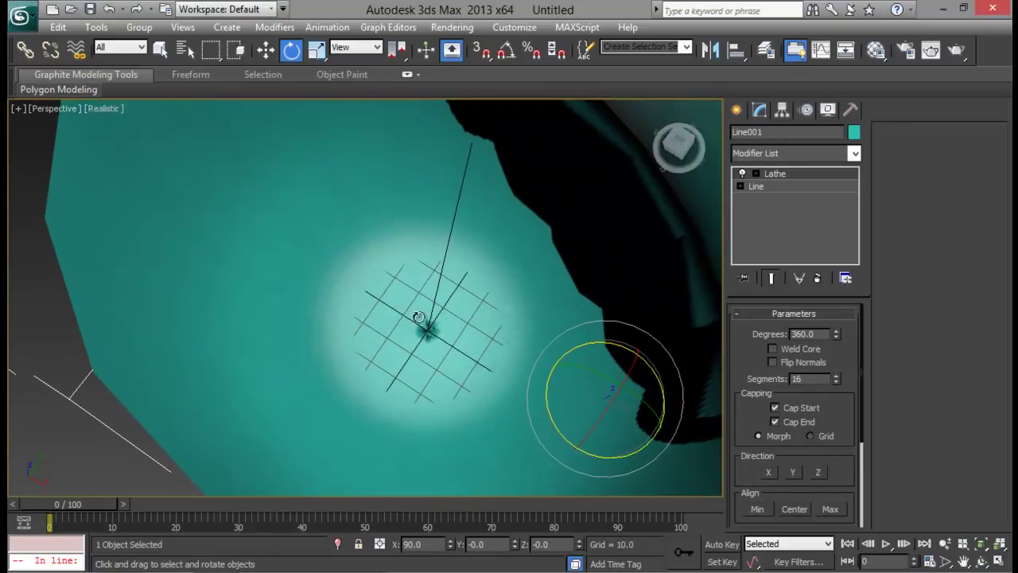
pyautogui.click(772, 348)
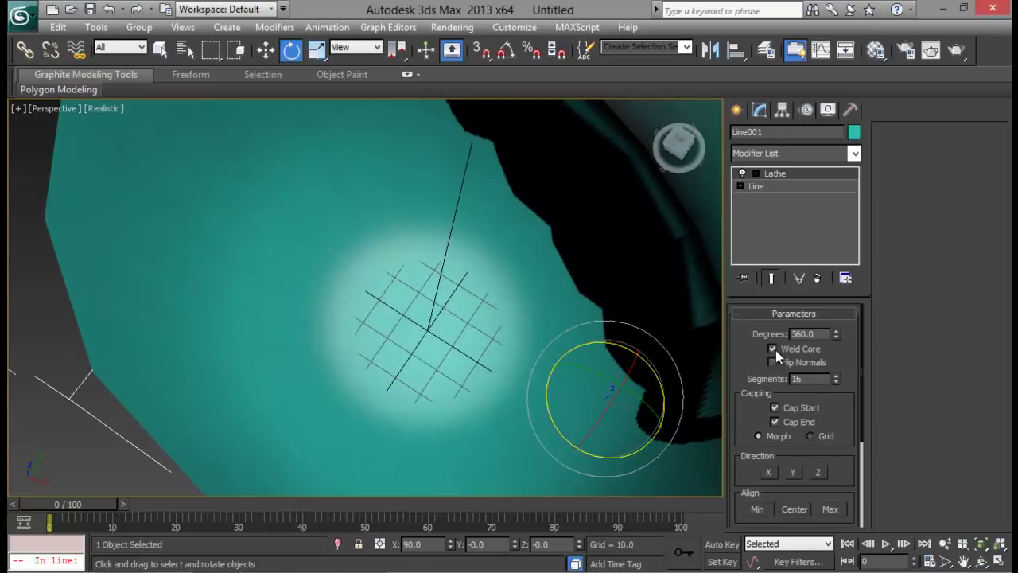
pyautogui.keyDown('alt'); pyautogui.moveTo(485, 263); pyautogui.dragTo(449, 224, button='middle'); pyautogui.keyUp('alt')
pyautogui.scroll(-3, 466, 268)
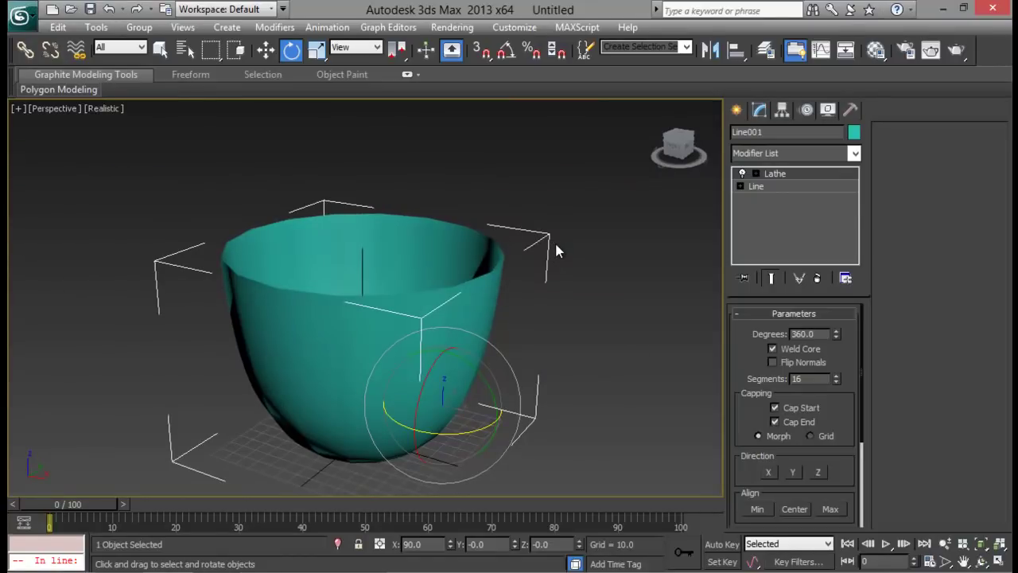
# - Hide the selection brackets and set the Perspective view to Shaded with Edged Faces
pyautogui.press('j')
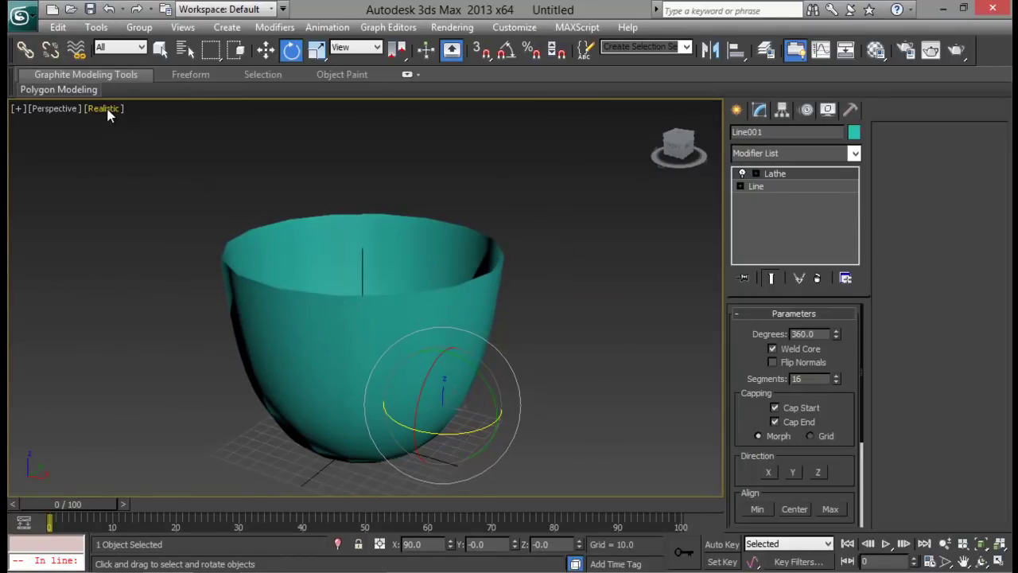
pyautogui.click(109, 115)
pyautogui.click(149, 140)
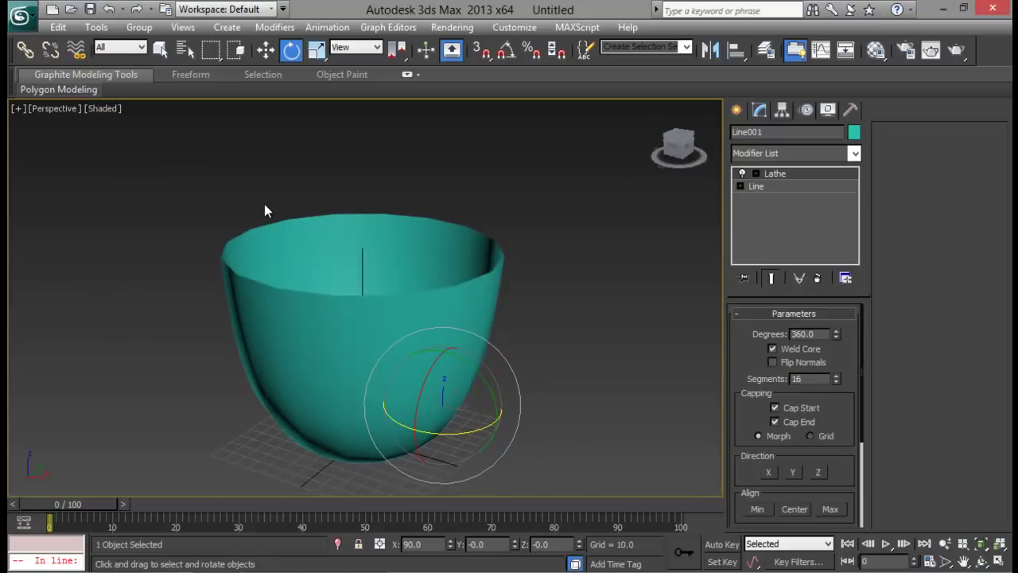
pyautogui.press('F4')
pyautogui.moveTo(327, 229)
pyautogui.keyDown('alt'); pyautogui.mouseDown(button='middle')
pyautogui.moveTo(462, 224)
pyautogui.moveTo(393, 227)
pyautogui.moveTo(361, 263)
pyautogui.moveTo(448, 249)
pyautogui.moveTo(409, 237)
pyautogui.moveTo(418, 245)
pyautogui.moveTo(402, 253)
pyautogui.moveTo(321, 248)
pyautogui.mouseUp(button='middle'); pyautogui.keyUp('alt')
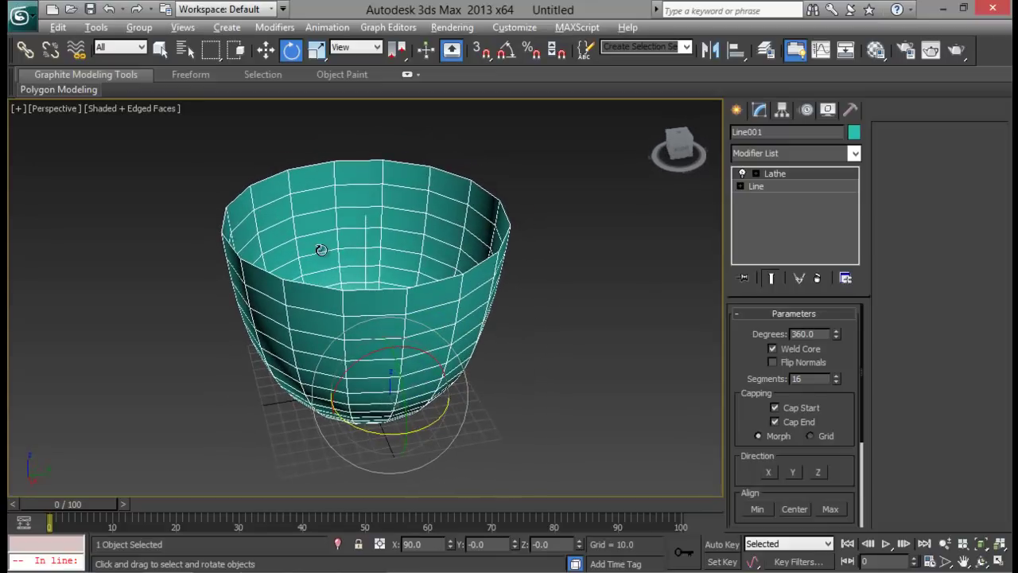
# - Try 10 and 12 segments on the Lathe to compare how round the cup looks
pyautogui.doubleClick(809, 379)
pyautogui.press('Return')
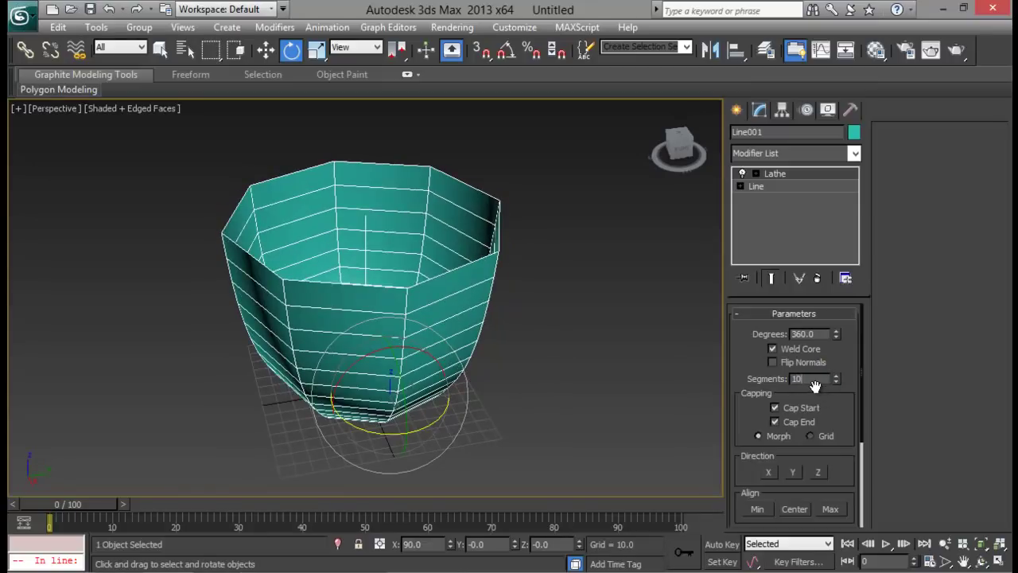
pyautogui.write('10')
pyautogui.press('Return')
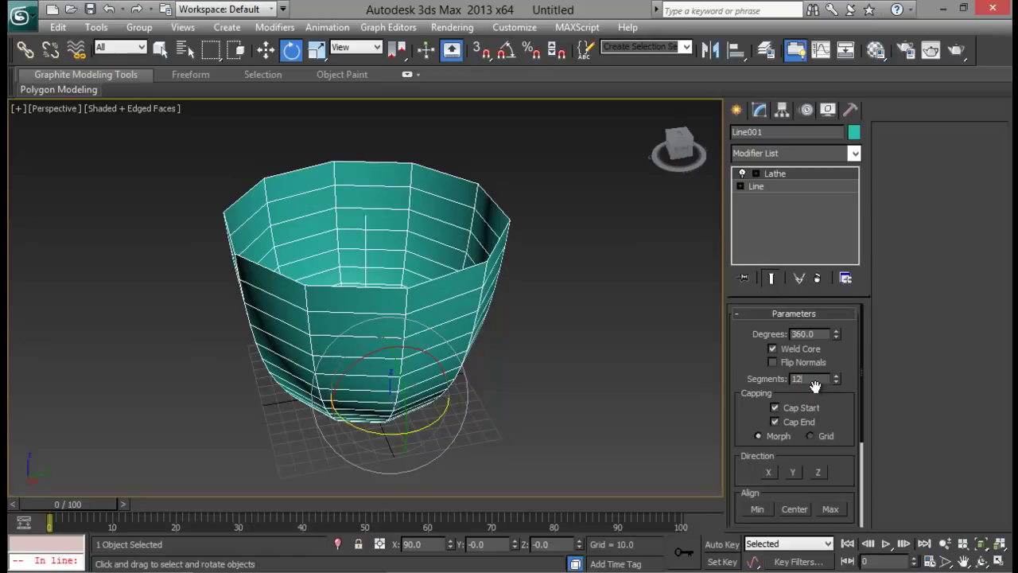
pyautogui.press('Return')
pyautogui.keyDown('alt'); pyautogui.moveTo(486, 246); pyautogui.dragTo(477, 265, button='middle'); pyautogui.keyUp('alt')
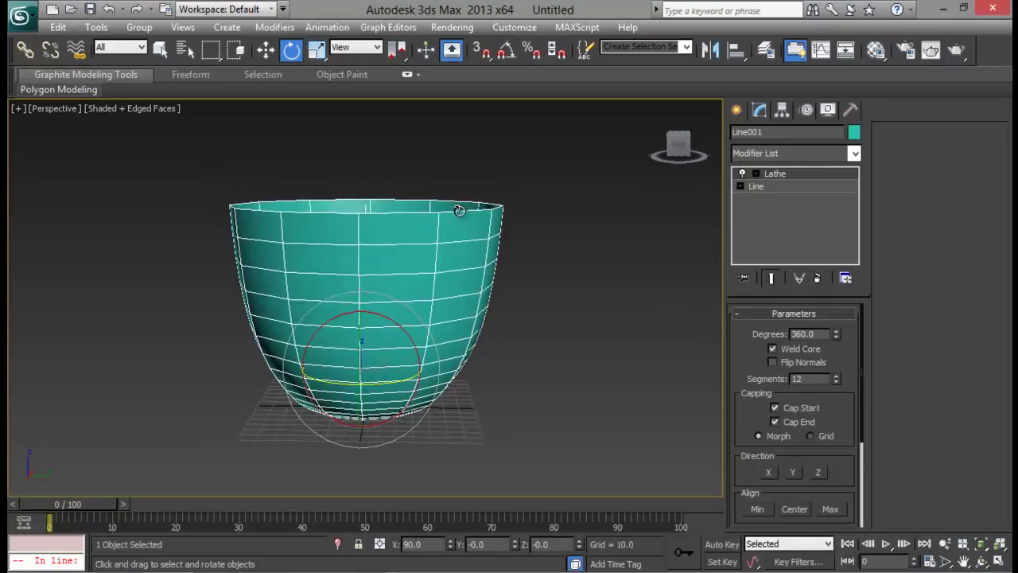
# - Set the Lathe segments to 10 and check the cup's mesh
pyautogui.keyDown('alt'); pyautogui.moveTo(454, 205); pyautogui.dragTo(587, 306, button='middle'); pyautogui.keyUp('alt')
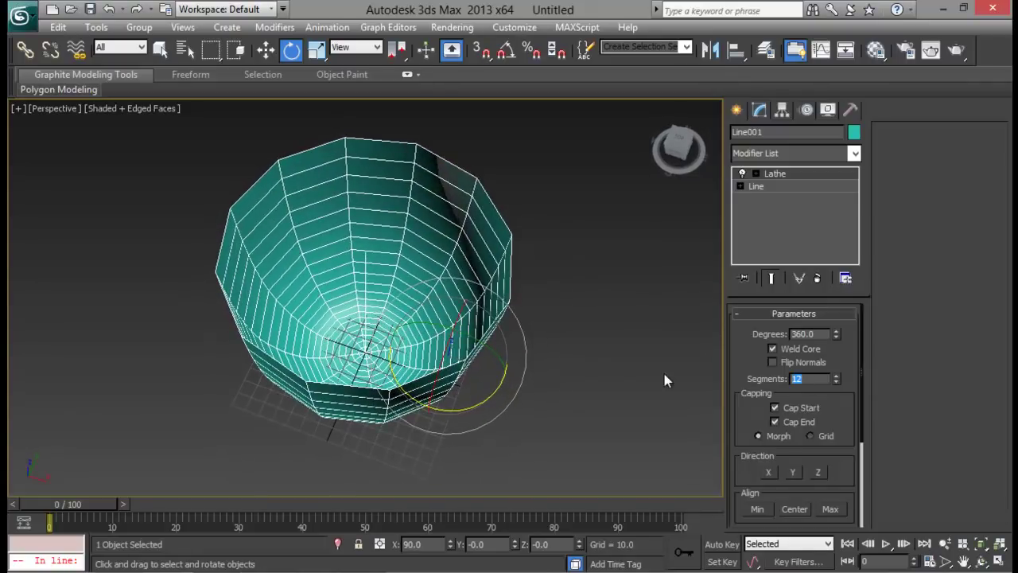
pyautogui.write('10')
pyautogui.press('Return')
pyautogui.keyDown('alt'); pyautogui.moveTo(666, 379); pyautogui.dragTo(368, 317, button='middle'); pyautogui.keyUp('alt')
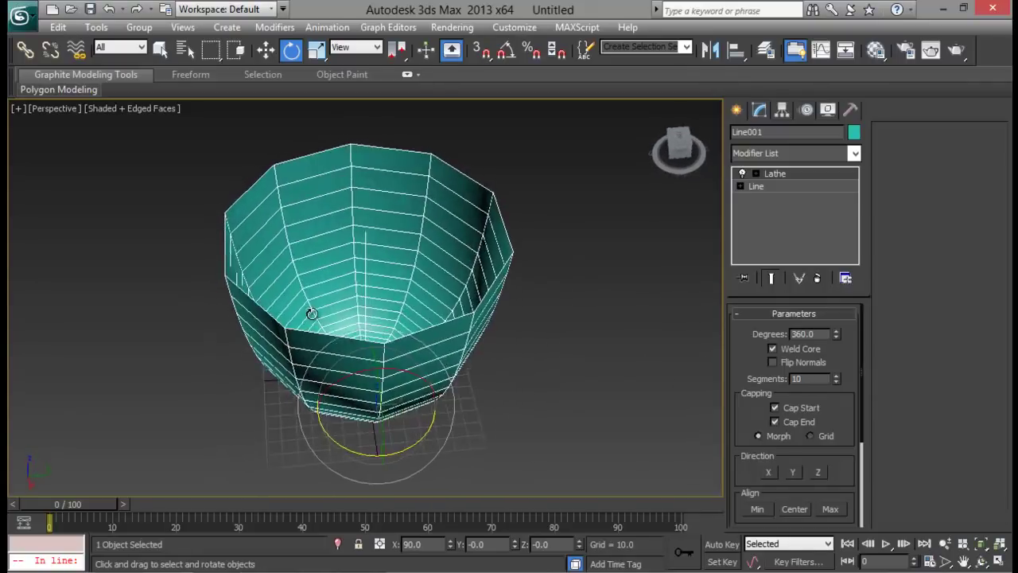
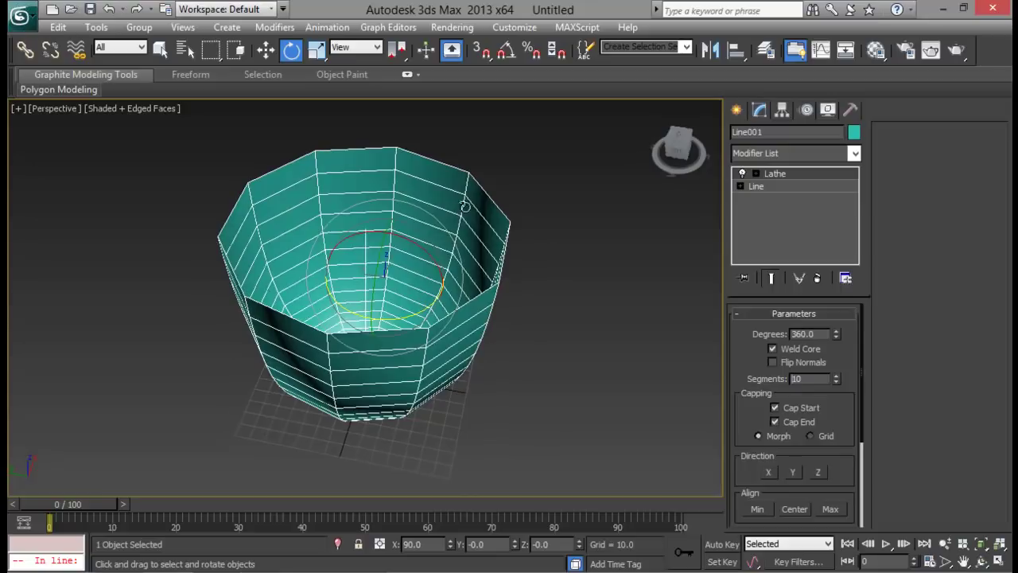
# - Add a Shell modifier to the cup with an outer amount of 5
pyautogui.click(783, 153)
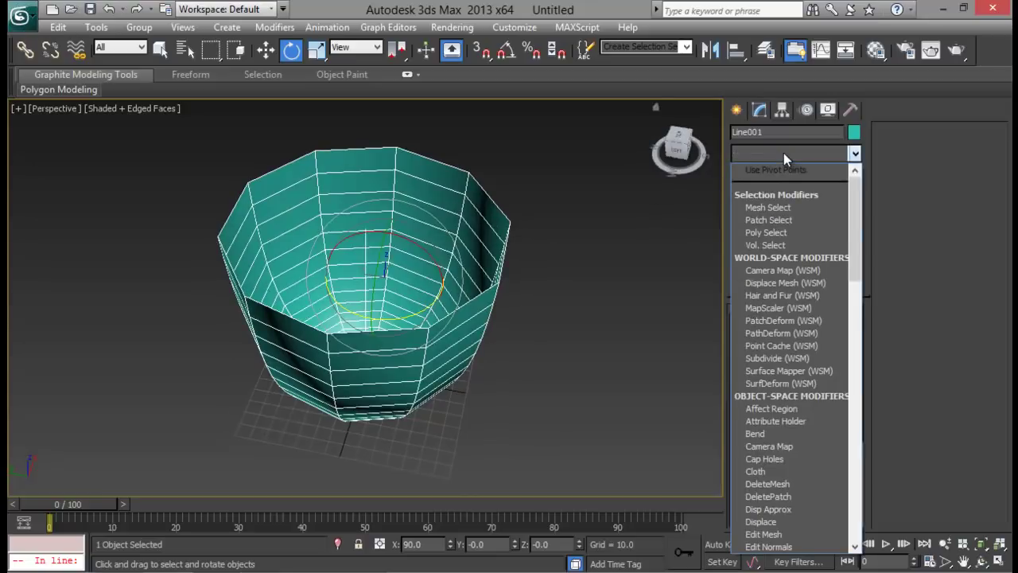
pyautogui.write('sh')
pyautogui.press('Return')
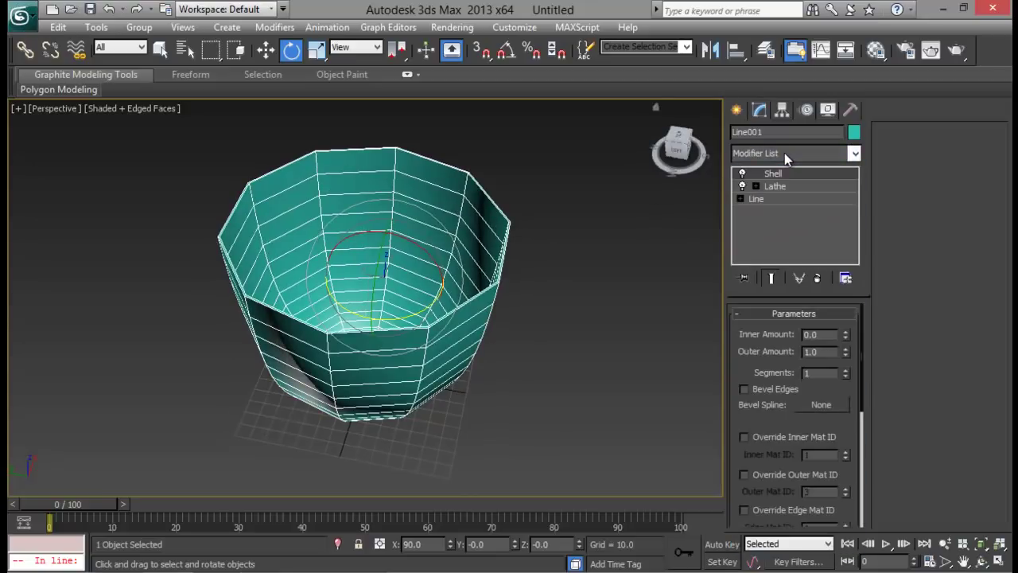
pyautogui.doubleClick(819, 351)
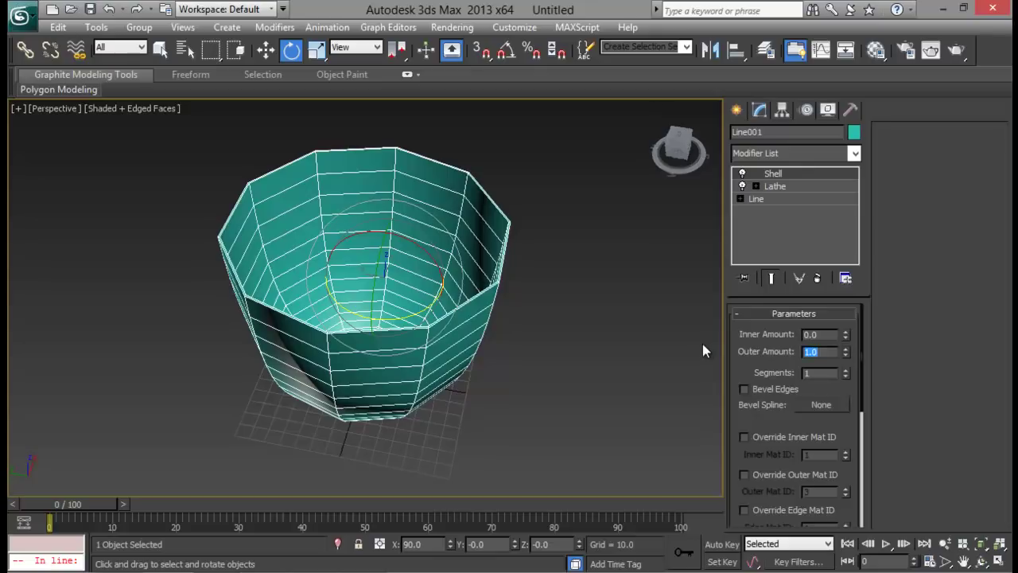
pyautogui.write('5')
pyautogui.press('Return')
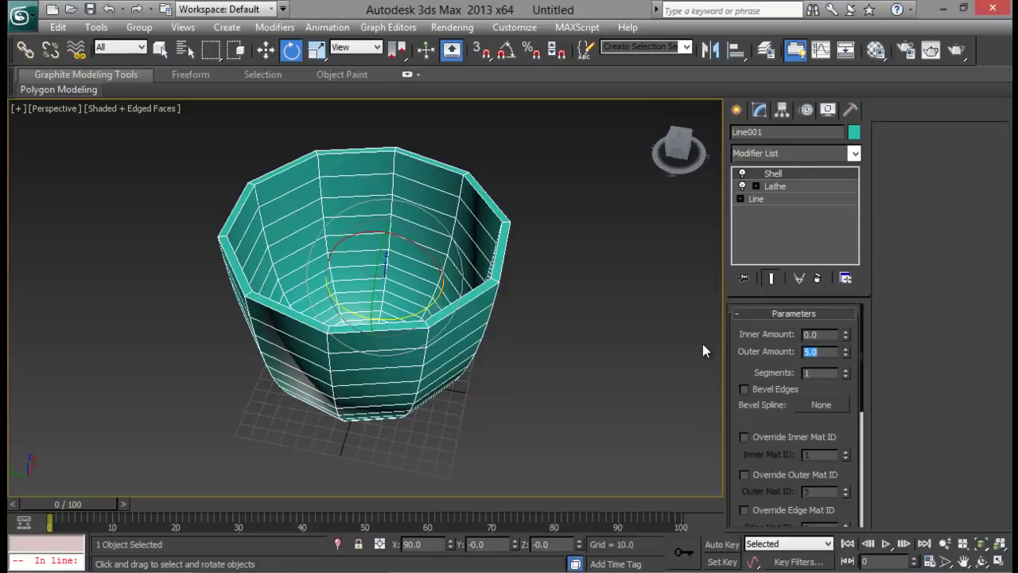
# - Convert the shelled cup to an Editable Poly
pyautogui.moveTo(498, 347)
pyautogui.keyDown('alt'); pyautogui.mouseDown(button='middle')
pyautogui.moveTo(473, 405)
pyautogui.moveTo(416, 302)
pyautogui.moveTo(454, 339)
pyautogui.moveTo(492, 339)
pyautogui.mouseUp(button='middle'); pyautogui.keyUp('alt')
pyautogui.rightClick(489, 227)
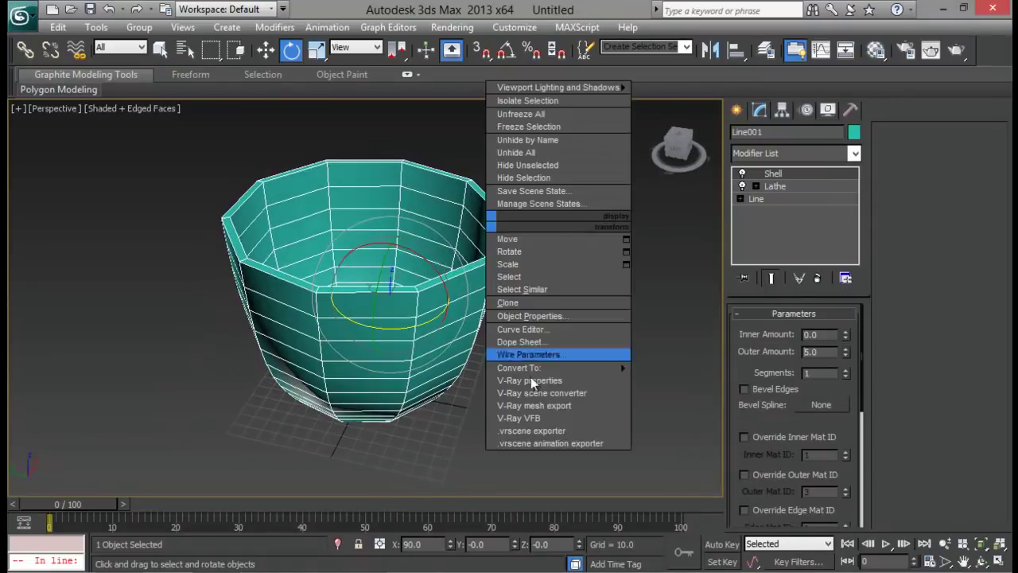
pyautogui.moveTo(543, 368)
pyautogui.click(689, 380)
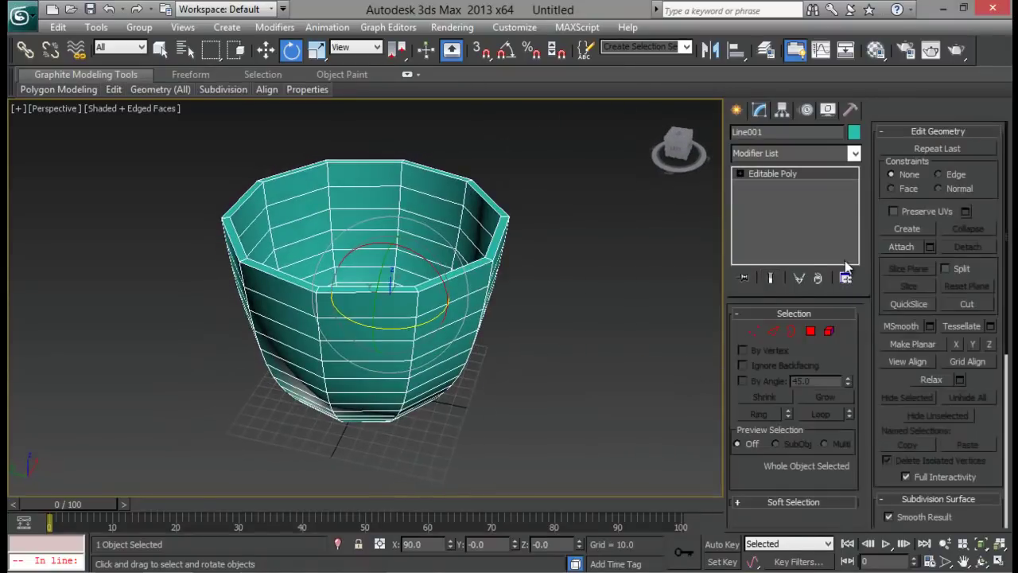
# - At edge level, select the complete inner and outer edge loops of the cup's rim
pyautogui.click(777, 337)
pyautogui.click(491, 210)
pyautogui.keyDown('ctrl'); pyautogui.click(491, 202); pyautogui.keyUp('ctrl')
pyautogui.keyDown('alt'); pyautogui.moveTo(559, 220); pyautogui.dragTo(537, 281, button='middle'); pyautogui.keyUp('alt')
pyautogui.scroll(4, 529, 233)
pyautogui.click(817, 416)
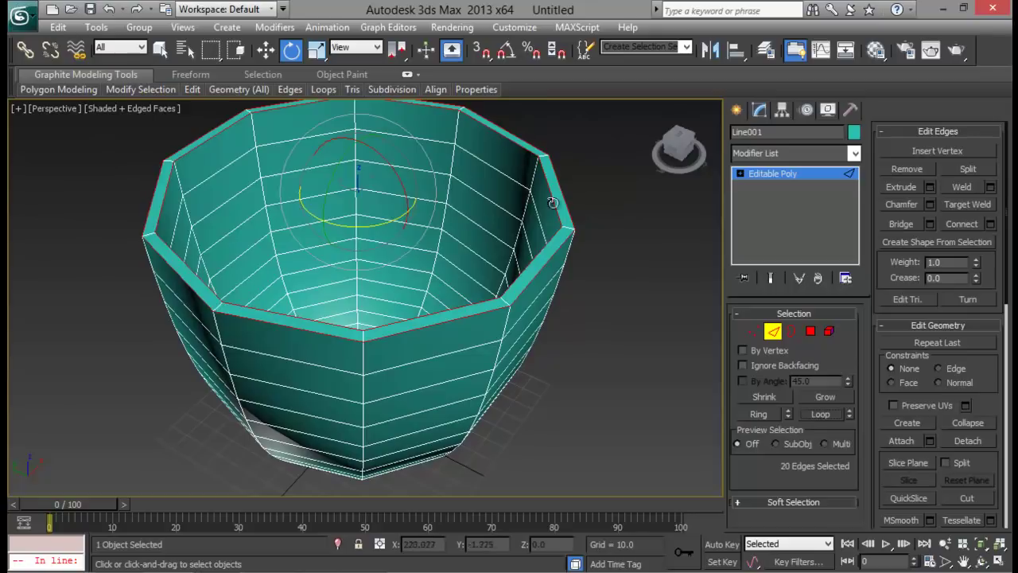
# - Chamfer the rim edges by 0.5 with 2 segments, and leave edge editing
pyautogui.click(930, 205)
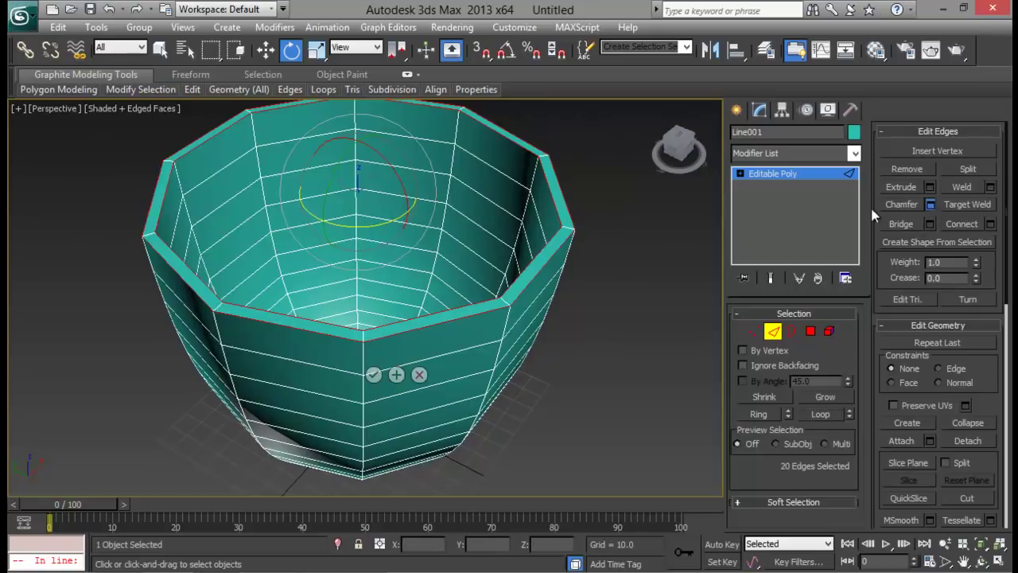
pyautogui.scroll(5, 597, 225)
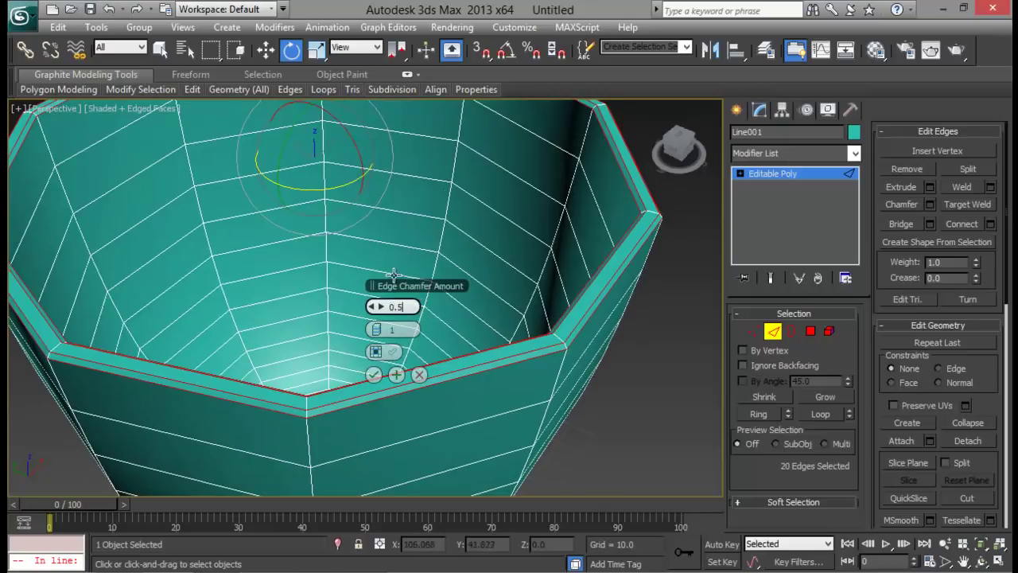
pyautogui.moveTo(383, 332); pyautogui.dragTo(378, 326)
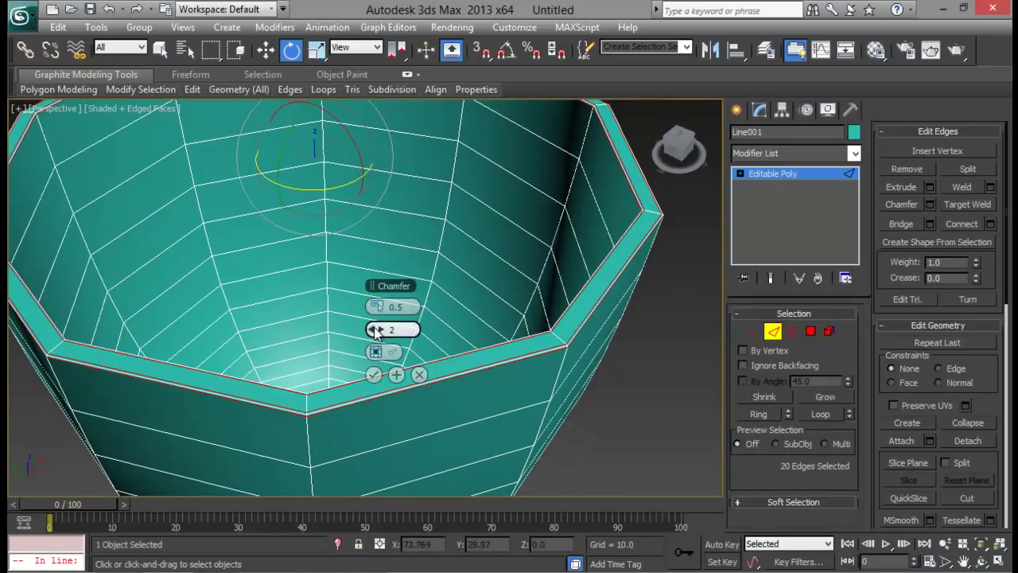
pyautogui.click(373, 375)
pyautogui.click(776, 327)
pyautogui.click(680, 351)
# - Select the whole cup and turn on NURMS subdivision to smooth it
pyautogui.keyDown('alt'); pyautogui.moveTo(676, 349); pyautogui.dragTo(491, 315, button='middle'); pyautogui.keyUp('alt')
pyautogui.scroll(-3, 580, 336)
pyautogui.scroll(-3, 462, 307)
pyautogui.keyDown('alt'); pyautogui.moveTo(384, 307); pyautogui.dragTo(445, 313, button='middle'); pyautogui.keyUp('alt')
pyautogui.click(336, 294)
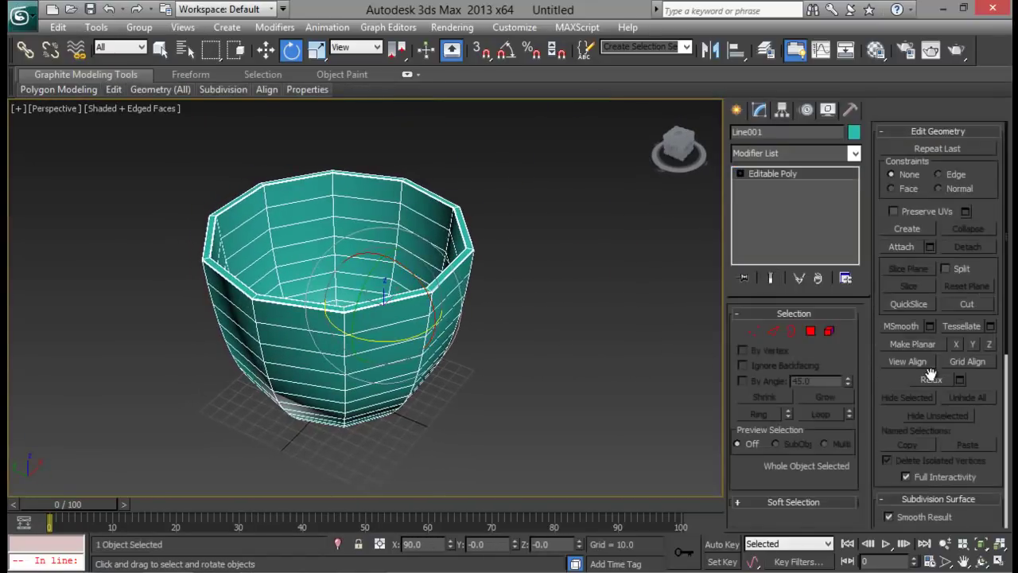
pyautogui.scroll(-5, 880, 376)
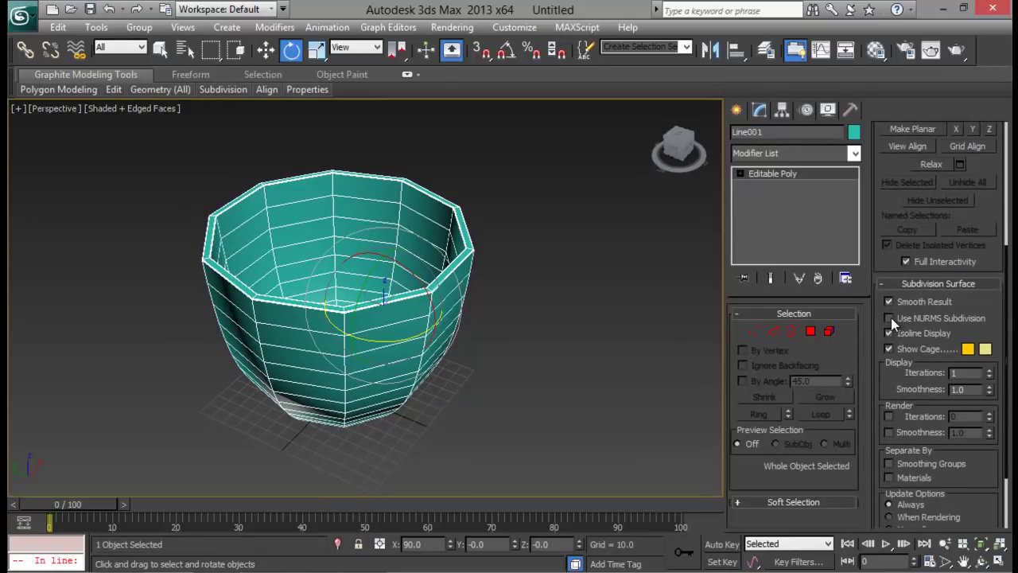
pyautogui.click(890, 318)
# - Deselect the cup, turn off Edged Faces in the Perspective view, and inspect the smoothed shape
pyautogui.click(495, 319)
pyautogui.moveTo(495, 319)
pyautogui.keyDown('alt'); pyautogui.mouseDown(button='middle')
pyautogui.moveTo(530, 317)
pyautogui.moveTo(492, 329)
pyautogui.mouseUp(button='middle'); pyautogui.keyUp('alt')
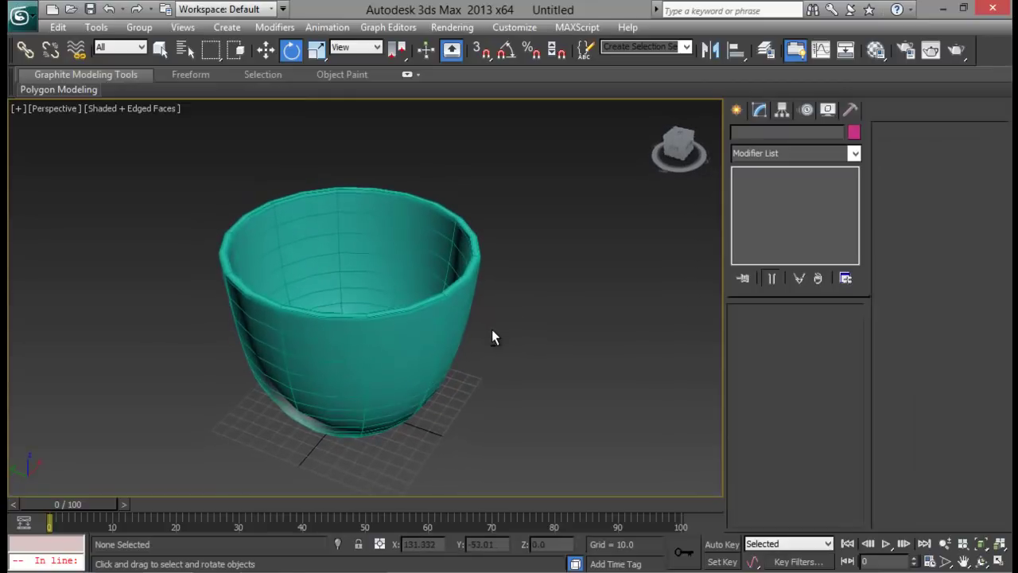
pyautogui.press('F4')
pyautogui.moveTo(406, 326)
pyautogui.keyDown('alt'); pyautogui.mouseDown(button='middle')
pyautogui.moveTo(434, 350)
pyautogui.moveTo(409, 318)
pyautogui.mouseUp(button='middle'); pyautogui.keyUp('alt')
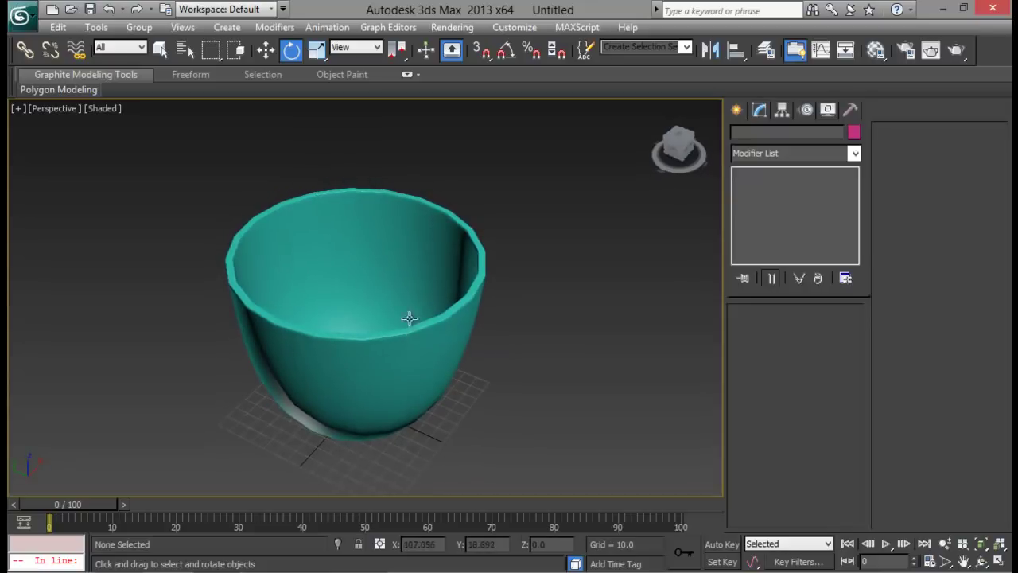
pyautogui.moveTo(465, 244)
pyautogui.keyDown('alt'); pyautogui.mouseDown(button='middle')
pyautogui.moveTo(460, 264)
pyautogui.moveTo(445, 241)
pyautogui.mouseUp(button='middle'); pyautogui.keyUp('alt')
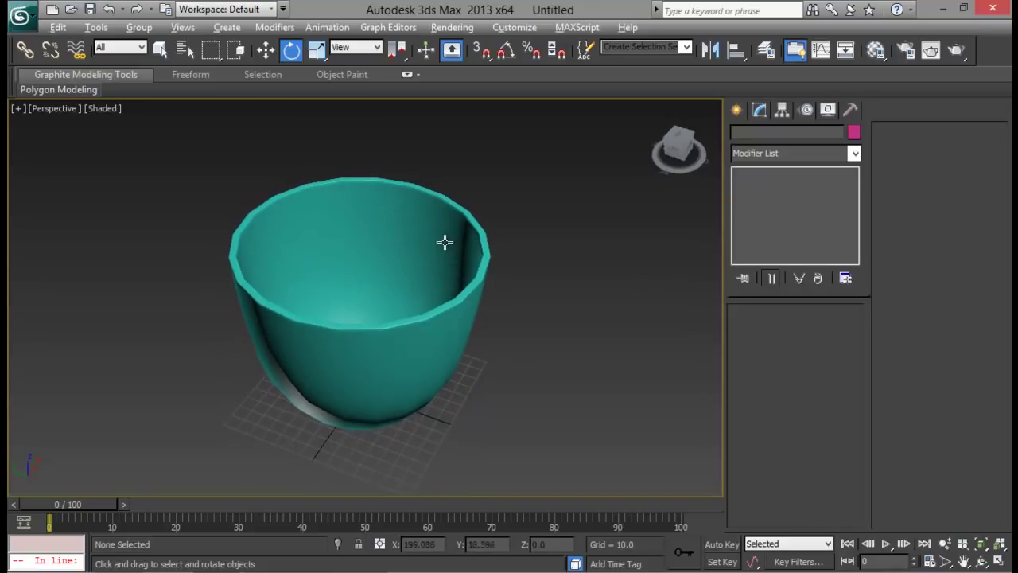
# - Select the cup and set its NURMS display iterations to 3
pyautogui.click(459, 243)
pyautogui.scroll(-3, 912, 412)
pyautogui.scroll(-5, 883, 384)
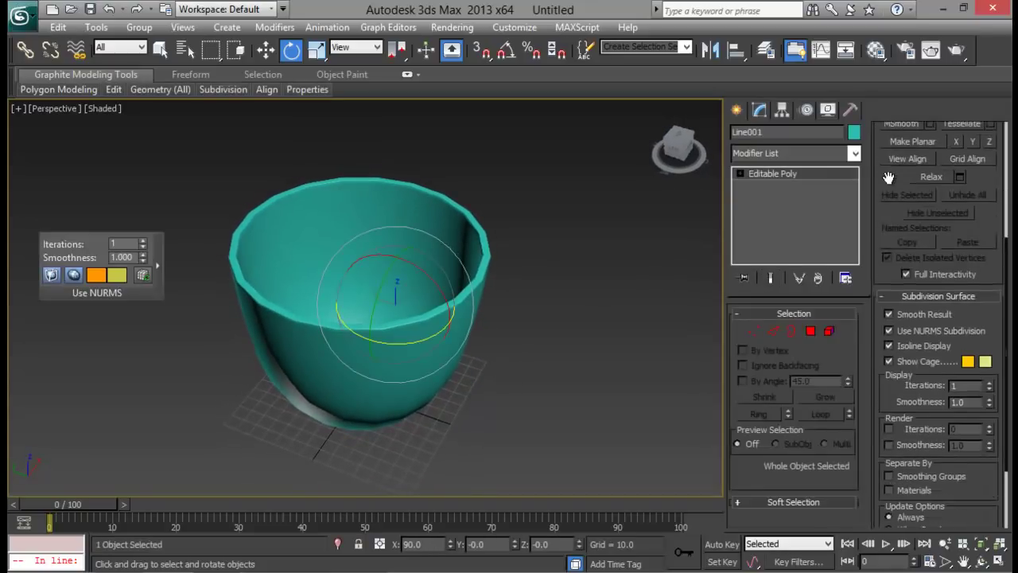
pyautogui.scroll(-2, 879, 342)
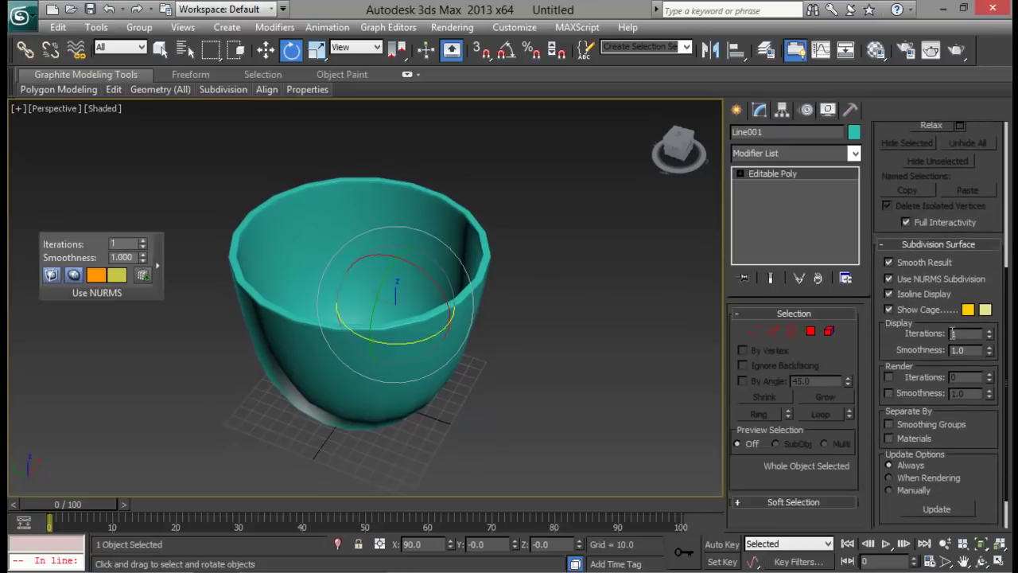
pyautogui.click(989, 330)
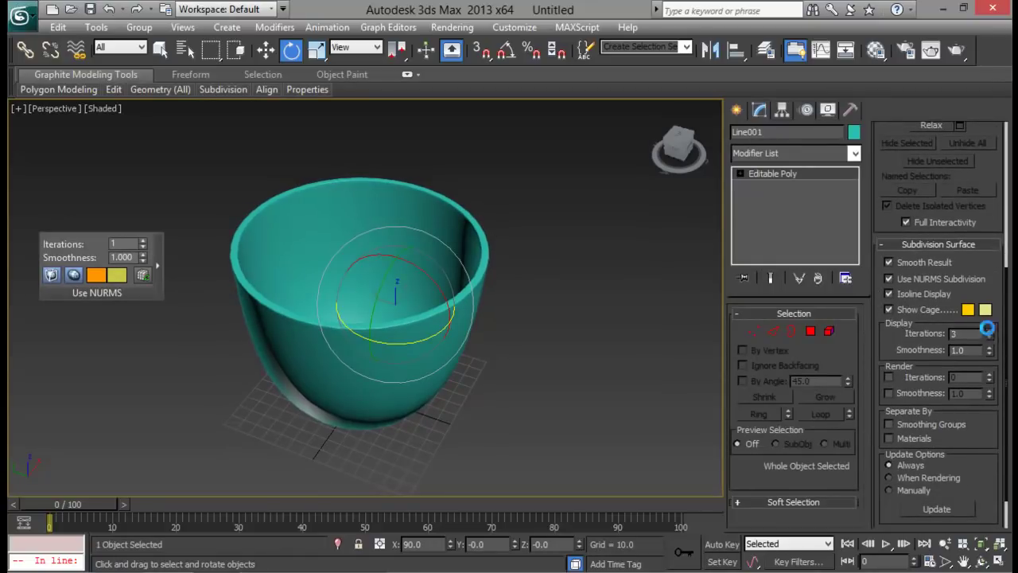
pyautogui.keyDown('alt'); pyautogui.moveTo(555, 332); pyautogui.dragTo(510, 324, button='middle'); pyautogui.keyUp('alt')
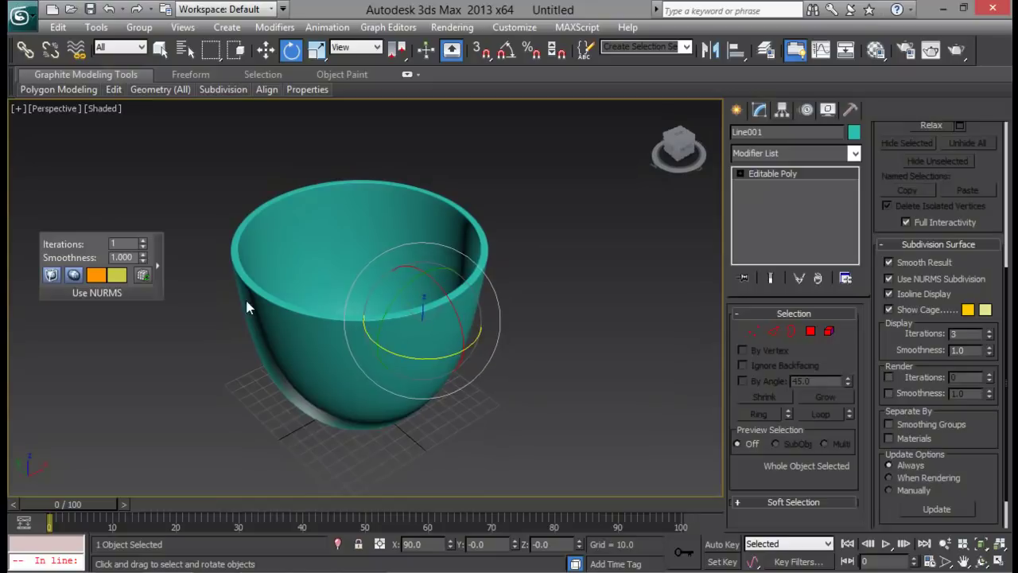
# - Turn off the cup's NURMS subdivision and show Edged Faces in the Perspective view
pyautogui.click(888, 278)
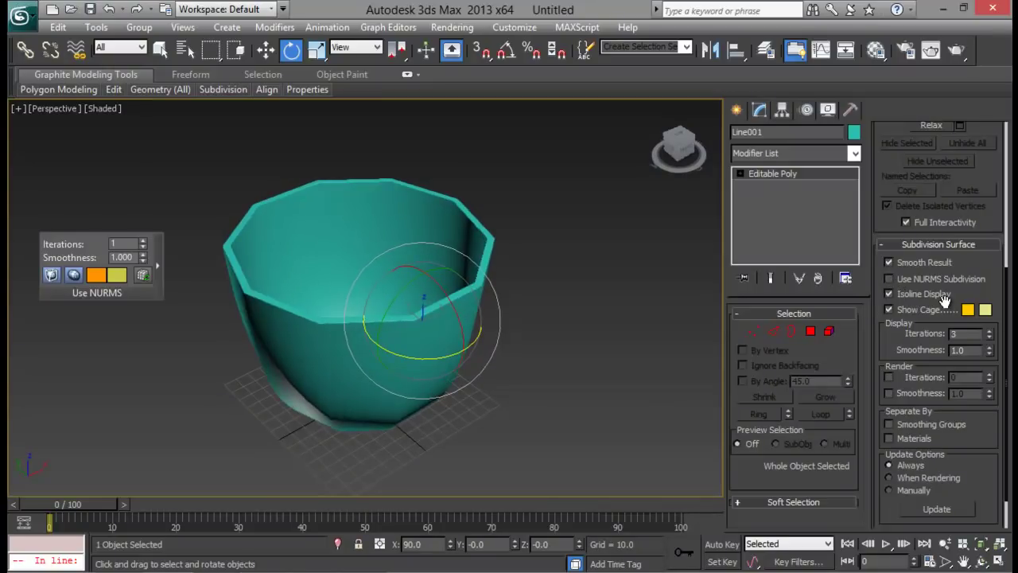
pyautogui.keyDown('alt'); pyautogui.moveTo(422, 310); pyautogui.dragTo(450, 287, button='middle'); pyautogui.keyUp('alt')
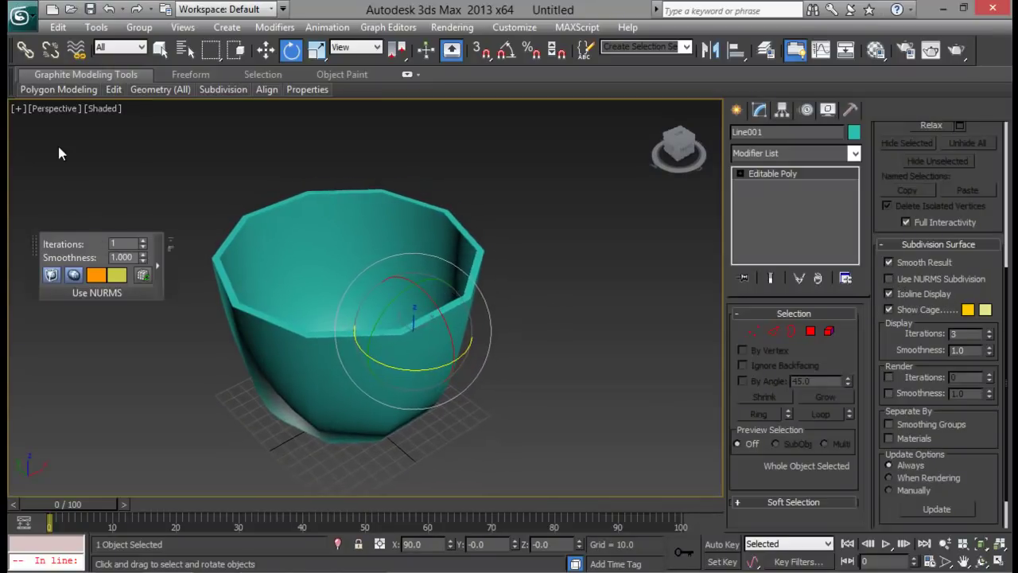
pyautogui.keyDown('alt'); pyautogui.moveTo(401, 249); pyautogui.dragTo(468, 264, button='middle'); pyautogui.keyUp('alt')
pyautogui.moveTo(487, 350)
pyautogui.keyDown('alt'); pyautogui.mouseDown(button='middle')
pyautogui.moveTo(473, 365)
pyautogui.moveTo(450, 318)
pyautogui.moveTo(477, 306)
pyautogui.moveTo(513, 312)
pyautogui.moveTo(400, 273)
pyautogui.moveTo(402, 248)
pyautogui.mouseUp(button='middle'); pyautogui.keyUp('alt')
pyautogui.press('F4')
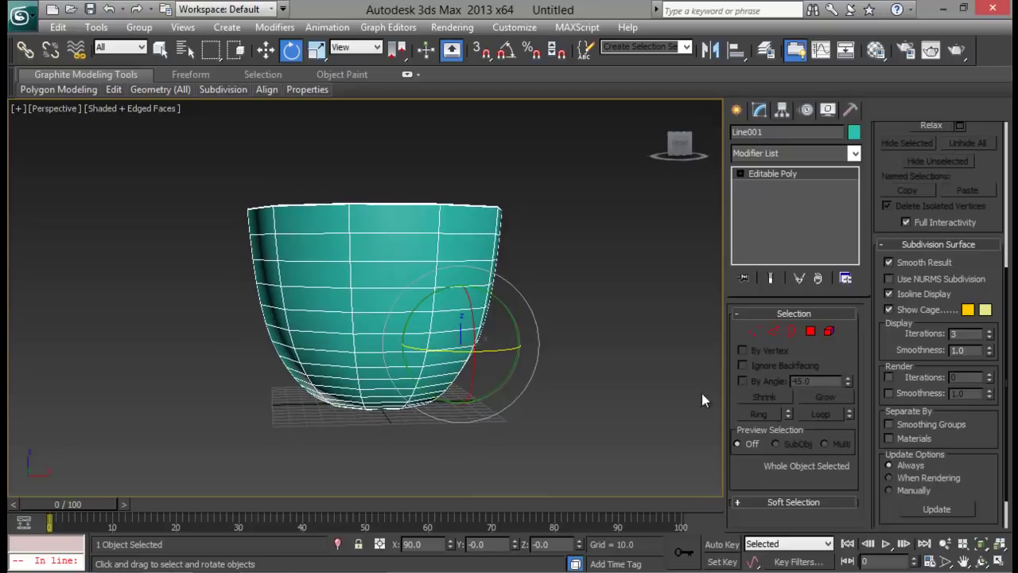
# - Examine the cup's wall segments at polygon level in the Top view
pyautogui.click(811, 330)
pyautogui.keyDown('alt'); pyautogui.moveTo(358, 295); pyautogui.dragTo(405, 359, button='middle'); pyautogui.keyUp('alt')
pyautogui.hotkey('alt', 'w')
pyautogui.middleClick(258, 198)
pyautogui.hotkey('alt', 'w')
pyautogui.moveTo(416, 280); pyautogui.dragTo(415, 282, button='middle')
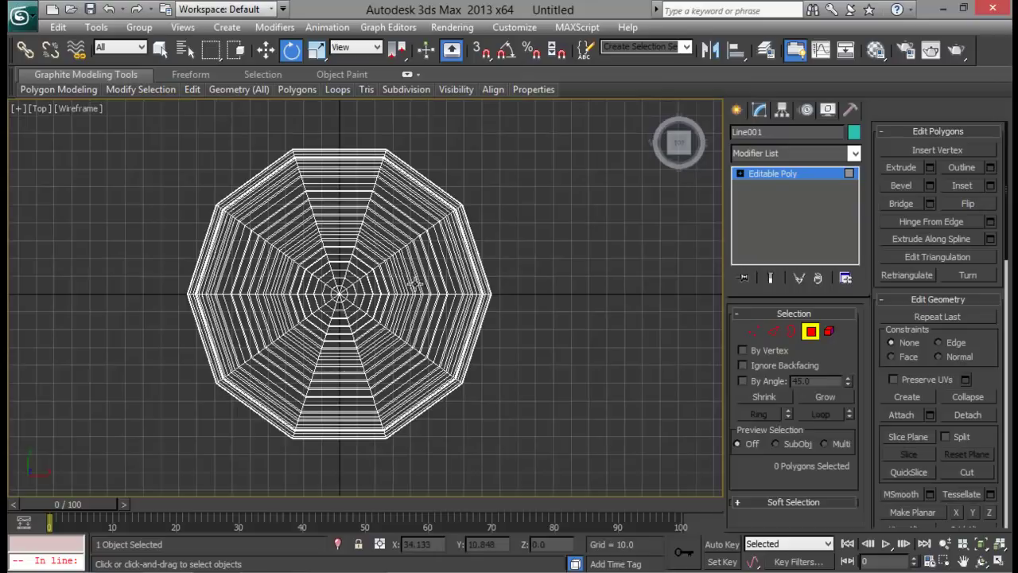
pyautogui.click(810, 331)
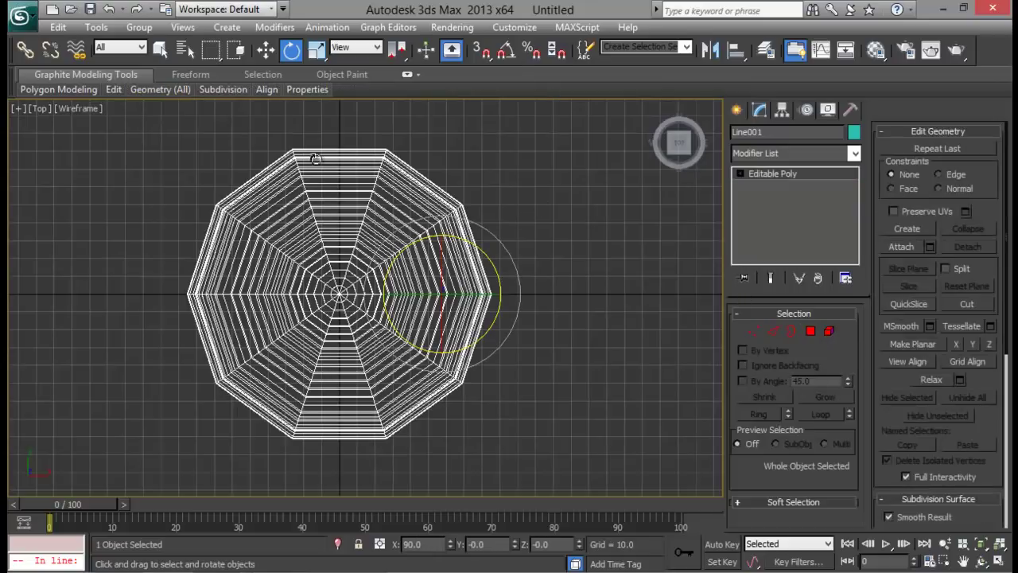
pyautogui.click(809, 331)
pyautogui.moveTo(341, 457); pyautogui.dragTo(354, 390, button='middle')
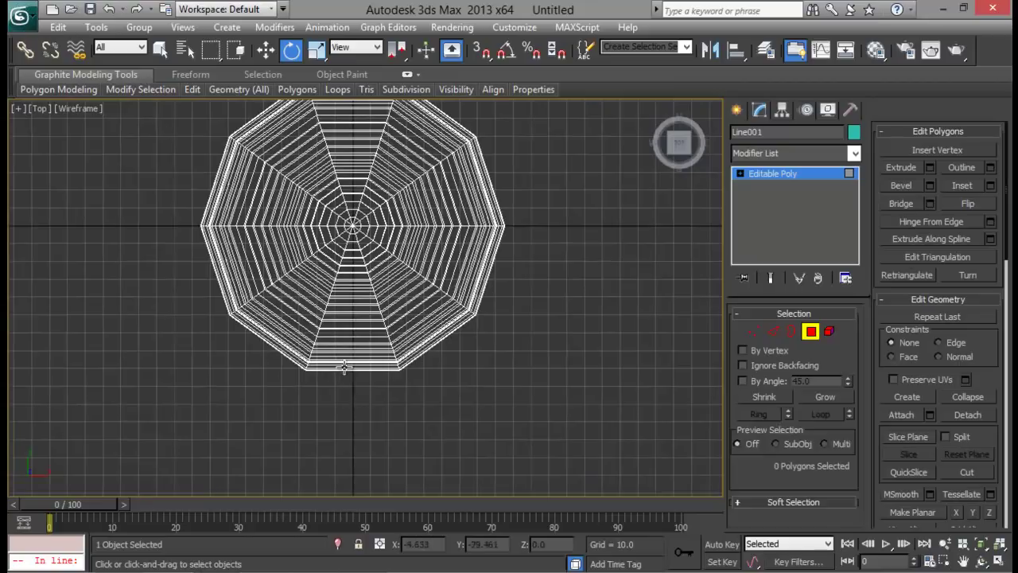
pyautogui.hotkey('alt', 'w')
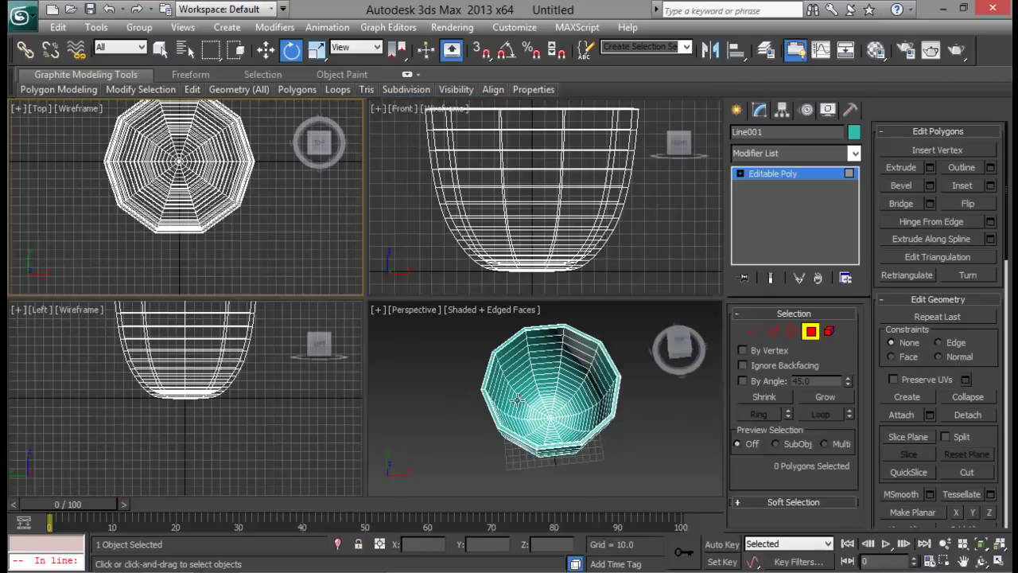
# - In the Perspective view, select two adjacent outer polygons just below the rim and two near the base in the same column
pyautogui.click(531, 395)
pyautogui.hotkey('alt', 'w')
pyautogui.keyDown('alt'); pyautogui.moveTo(531, 395); pyautogui.dragTo(474, 435, button='middle'); pyautogui.keyUp('alt')
pyautogui.click(396, 304)
pyautogui.keyDown('ctrl'); pyautogui.click(395, 304); pyautogui.keyUp('ctrl')
pyautogui.keyDown('ctrl'); pyautogui.click(380, 410); pyautogui.keyUp('ctrl')
pyautogui.keyDown('ctrl'); pyautogui.click(385, 395); pyautogui.keyUp('ctrl')
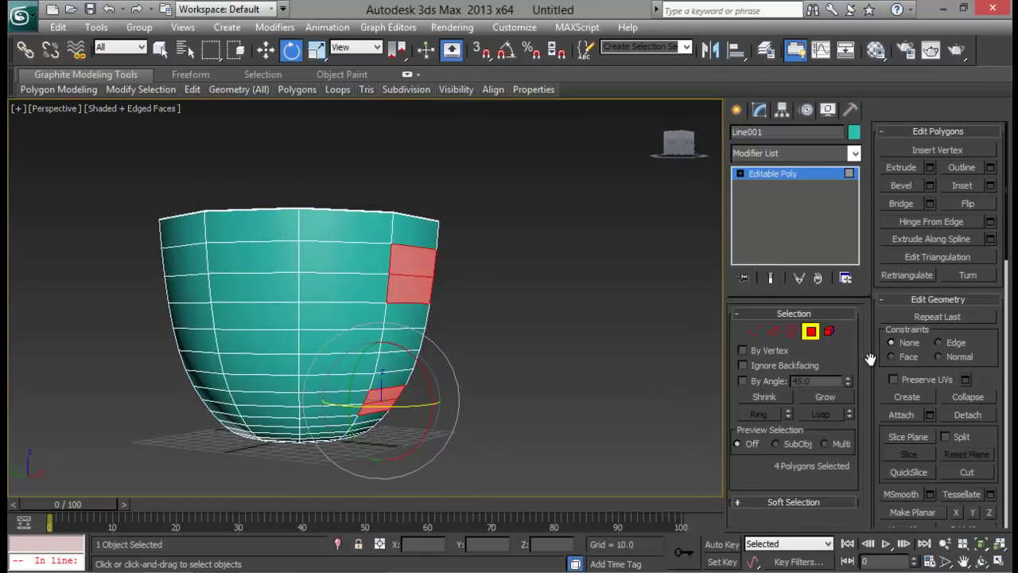
# - Inset the four selected polygons as groups and scale the inset faces
pyautogui.click(990, 185)
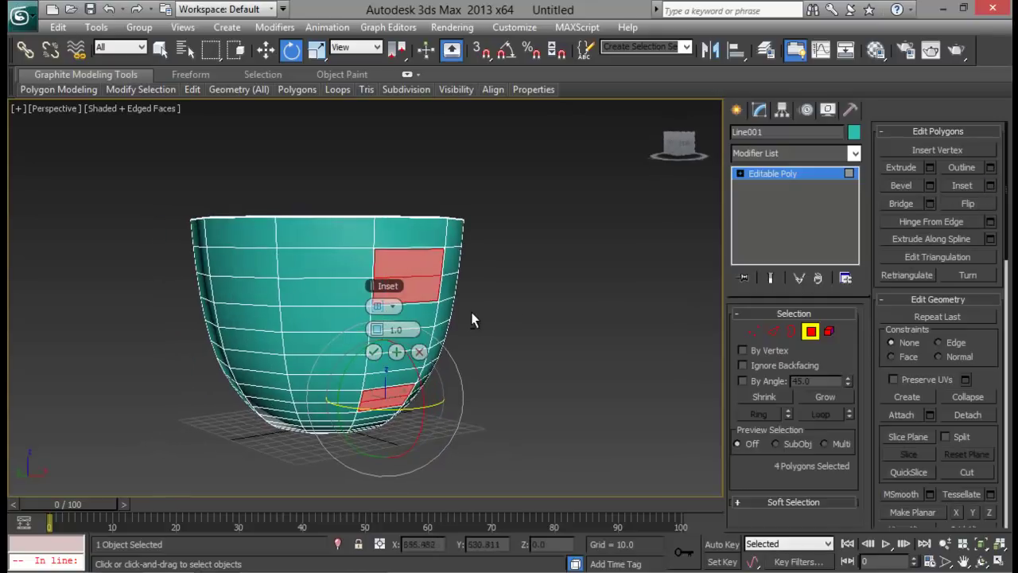
pyautogui.keyDown('alt'); pyautogui.moveTo(470, 312); pyautogui.dragTo(382, 331, button='middle'); pyautogui.keyUp('alt')
pyautogui.moveTo(375, 334); pyautogui.dragTo(383, 337)
pyautogui.click(373, 350)
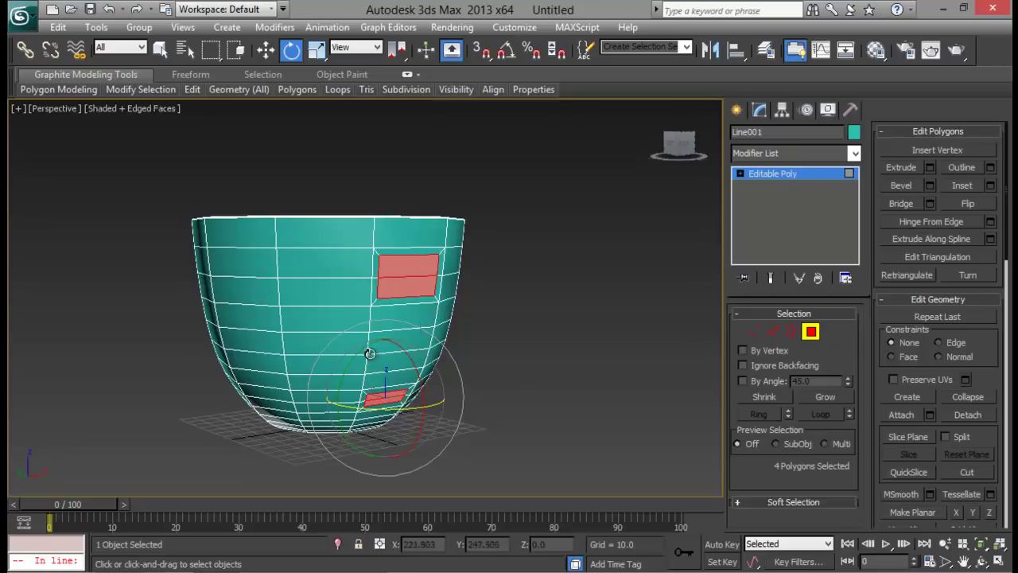
pyautogui.keyDown('alt'); pyautogui.moveTo(372, 355); pyautogui.dragTo(471, 385, button='middle'); pyautogui.keyUp('alt')
pyautogui.press('r')
pyautogui.moveTo(323, 400); pyautogui.dragTo(363, 401)
pyautogui.keyDown('alt'); pyautogui.moveTo(449, 369); pyautogui.dragTo(513, 393, button='middle'); pyautogui.keyUp('alt')
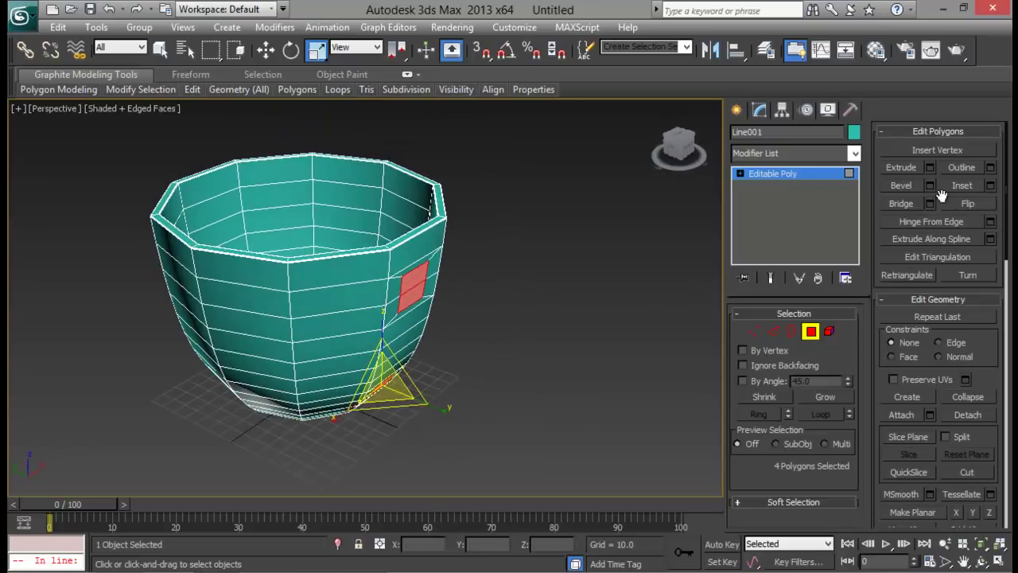
# - Extrude the inset polygons outward twice by a height of 22.226 to form two handle stubs
pyautogui.click(929, 167)
pyautogui.moveTo(493, 350)
pyautogui.keyDown('alt'); pyautogui.mouseDown(button='middle')
pyautogui.moveTo(508, 346)
pyautogui.moveTo(478, 342)
pyautogui.mouseUp(button='middle'); pyautogui.keyUp('alt')
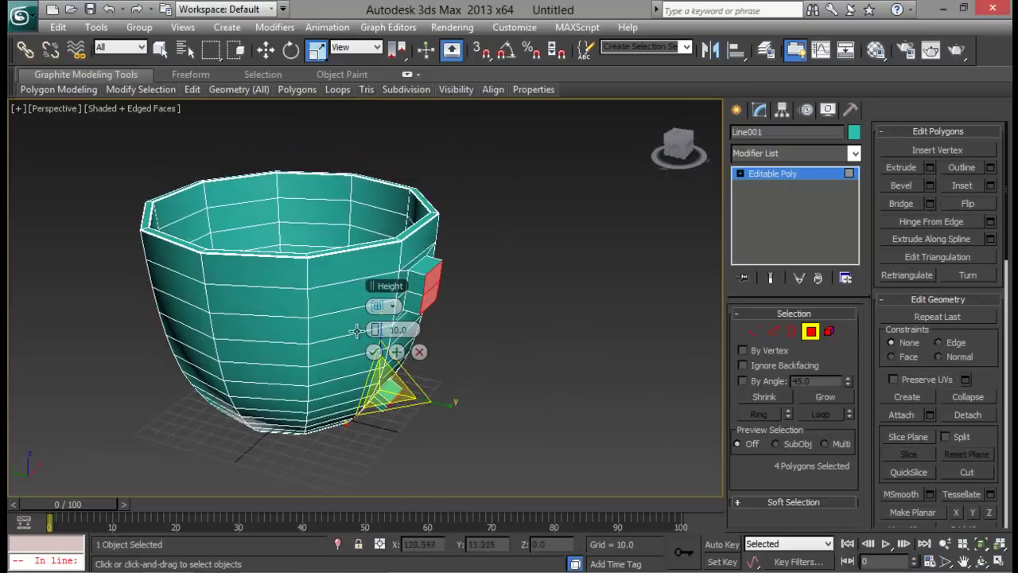
pyautogui.moveTo(383, 332); pyautogui.dragTo(383, 309)
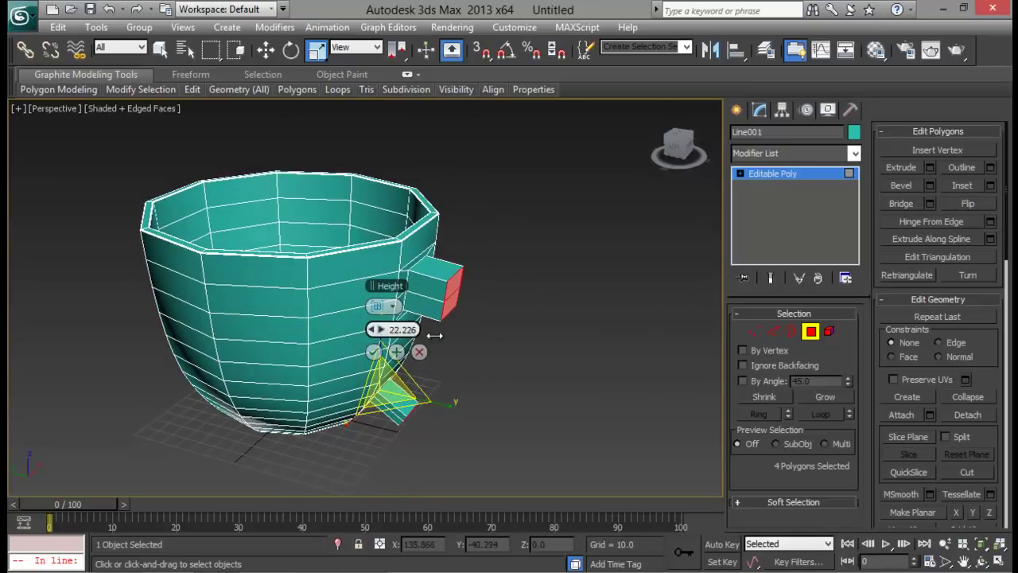
pyautogui.click(396, 352)
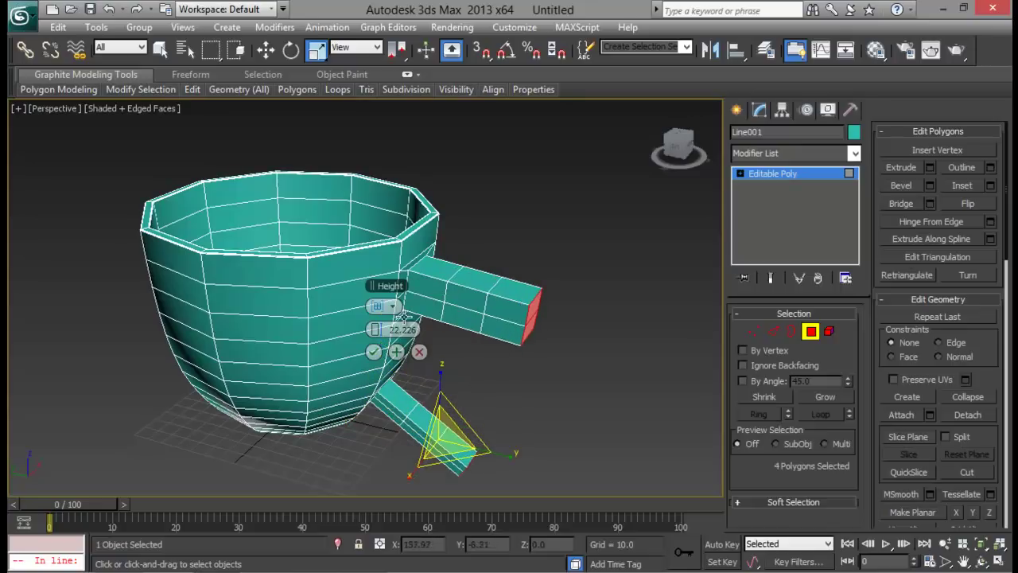
pyautogui.click(419, 352)
# - Delete the polygons capping the ends of both handle stubs
pyautogui.keyDown('alt'); pyautogui.moveTo(467, 361); pyautogui.dragTo(481, 241, button='middle'); pyautogui.keyUp('alt')
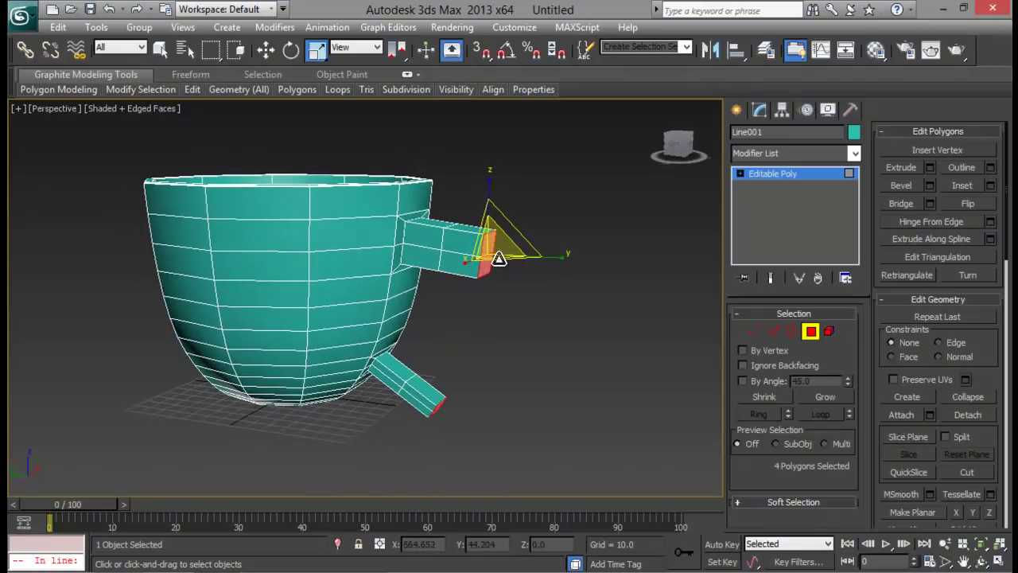
pyautogui.hotkey('ctrl', 'd')
pyautogui.keyDown('alt'); pyautogui.moveTo(497, 290); pyautogui.dragTo(496, 248, button='middle'); pyautogui.keyUp('alt')
# - At vertex level, select the lower stub's end vertices and raise them so the stub bends upward
pyautogui.click(750, 333)
pyautogui.keyDown('alt'); pyautogui.moveTo(432, 358); pyautogui.dragTo(448, 385, button='middle'); pyautogui.keyUp('alt')
pyautogui.moveTo(471, 352); pyautogui.dragTo(425, 399)
pyautogui.keyDown('alt'); pyautogui.moveTo(444, 394); pyautogui.dragTo(470, 360, button='middle'); pyautogui.keyUp('alt')
pyautogui.moveTo(475, 346); pyautogui.dragTo(440, 406)
pyautogui.press('w')
pyautogui.moveTo(455, 321); pyautogui.dragTo(455, 295)
# - Move and rotate the upper stub's end vertices so the stub bends down toward the lower one
pyautogui.keyDown('alt'); pyautogui.moveTo(456, 295); pyautogui.dragTo(509, 346, button='middle'); pyautogui.keyUp('alt')
pyautogui.moveTo(513, 223); pyautogui.dragTo(484, 278)
pyautogui.moveTo(502, 183); pyautogui.dragTo(573, 278)
pyautogui.press('e')
pyautogui.press('w')
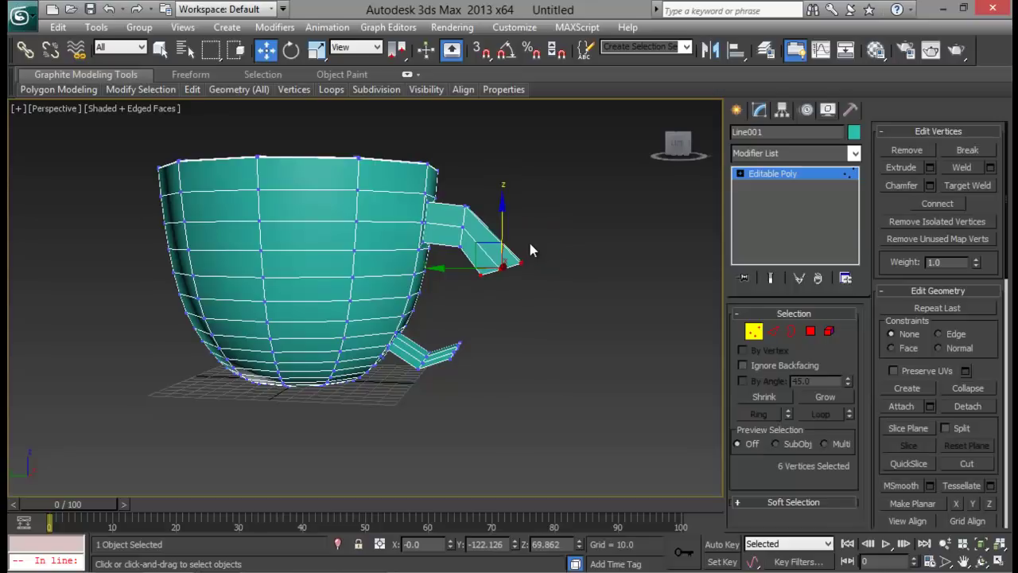
pyautogui.moveTo(492, 249); pyautogui.dragTo(483, 254)
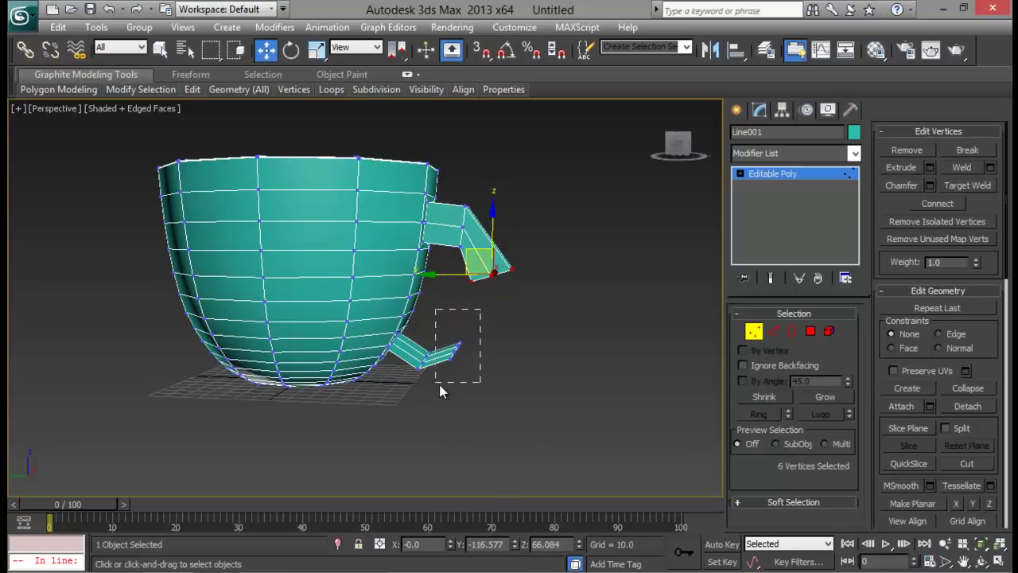
# - Move the lower stub's end vertices outward from the cup and rotate them
pyautogui.moveTo(440, 384); pyautogui.dragTo(437, 386)
pyautogui.press('e')
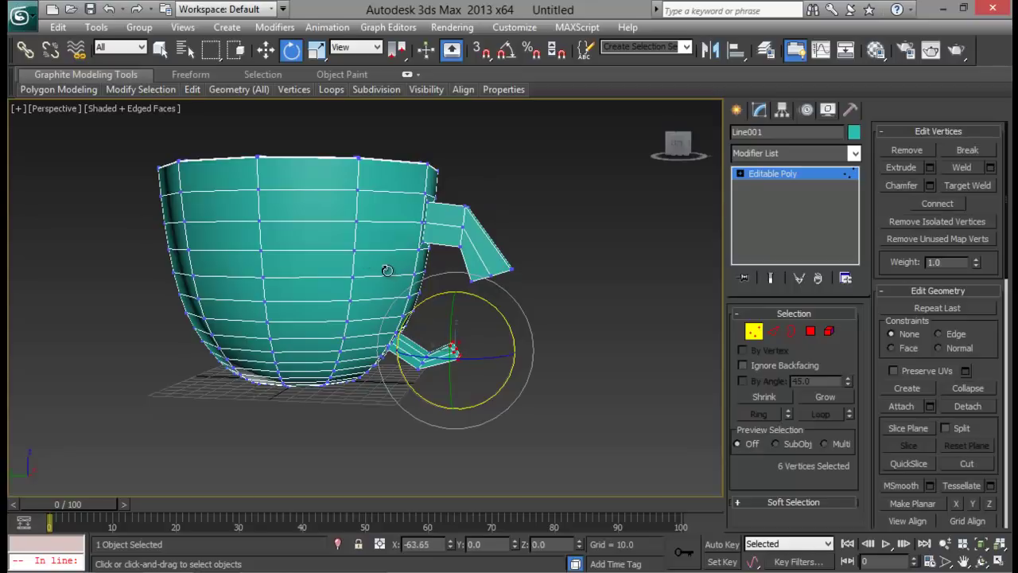
pyautogui.press('w')
pyautogui.moveTo(412, 348); pyautogui.dragTo(432, 353)
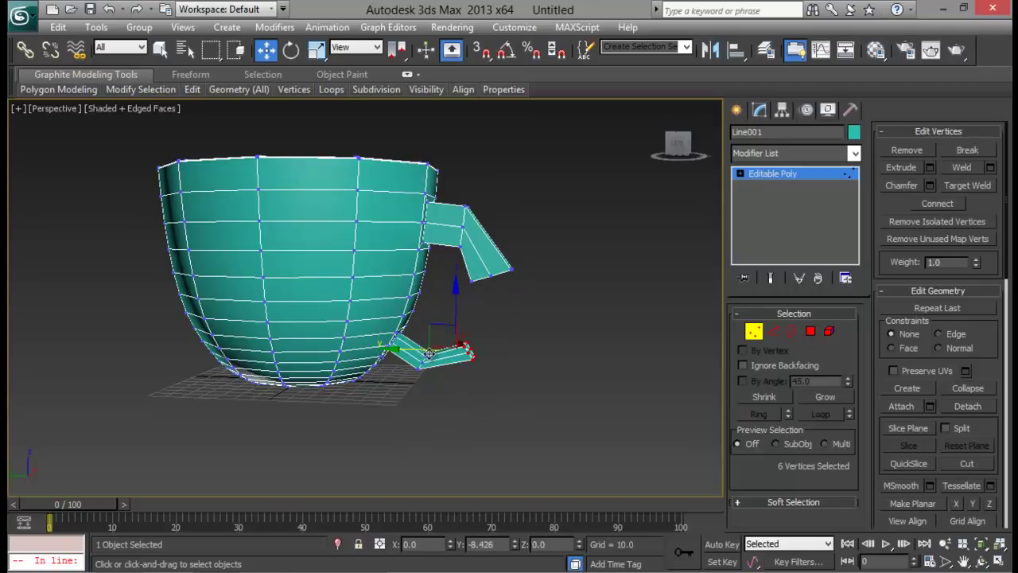
pyautogui.scroll(5, 521, 312)
pyautogui.keyDown('alt'); pyautogui.moveTo(496, 275); pyautogui.dragTo(514, 275, button='middle'); pyautogui.keyUp('alt')
pyautogui.press('e')
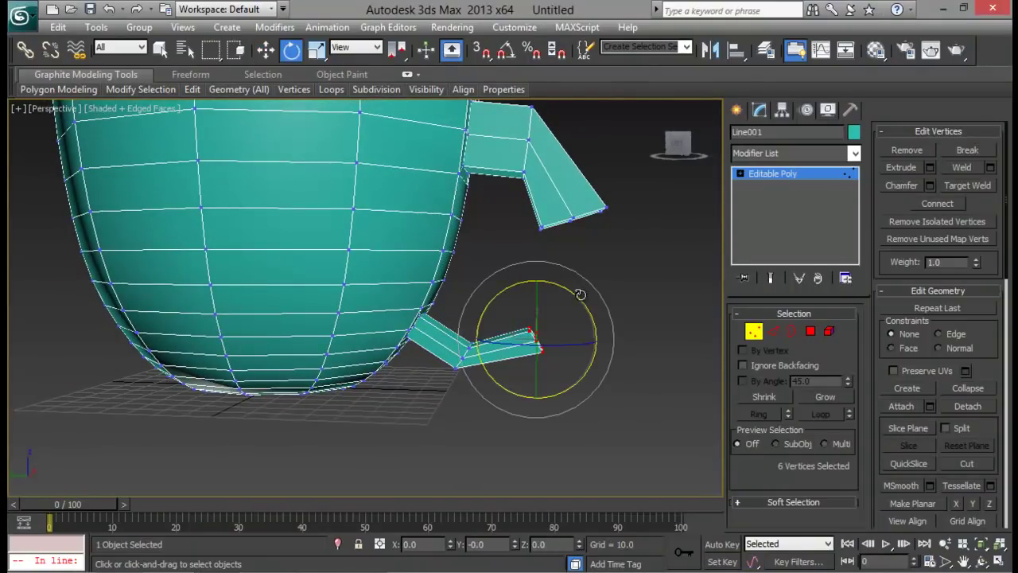
pyautogui.moveTo(579, 294); pyautogui.dragTo(532, 253)
# - Rotate the vertices at the lower stub's bend, and rotate and enlarge its end vertices to about 129%
pyautogui.moveTo(496, 404); pyautogui.dragTo(496, 404)
pyautogui.moveTo(513, 325); pyautogui.dragTo(485, 295)
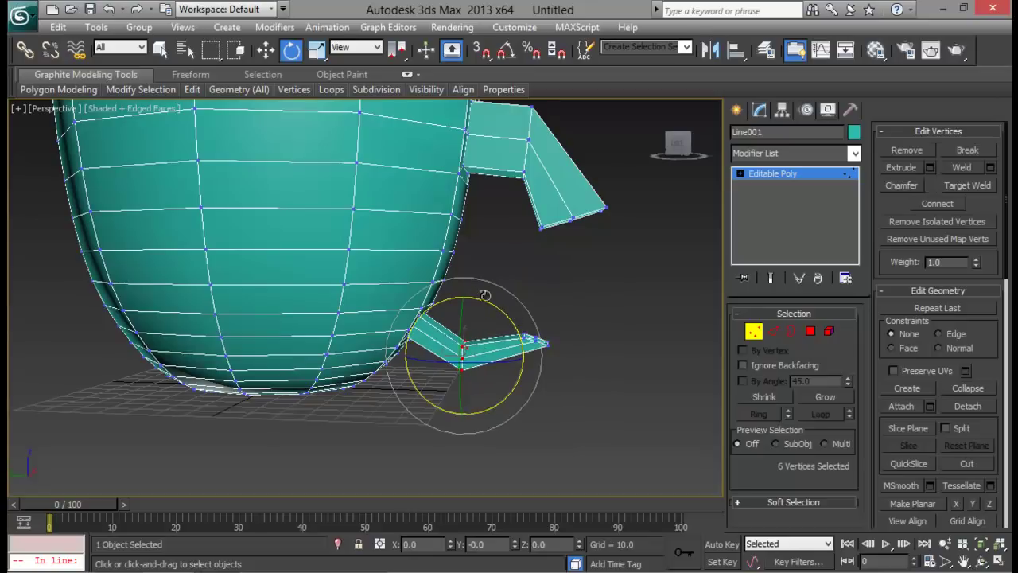
pyautogui.moveTo(521, 373); pyautogui.dragTo(498, 394)
pyautogui.moveTo(549, 340); pyautogui.dragTo(500, 382, button='middle')
pyautogui.keyDown('alt'); pyautogui.moveTo(500, 382); pyautogui.dragTo(521, 340, button='middle'); pyautogui.keyUp('alt')
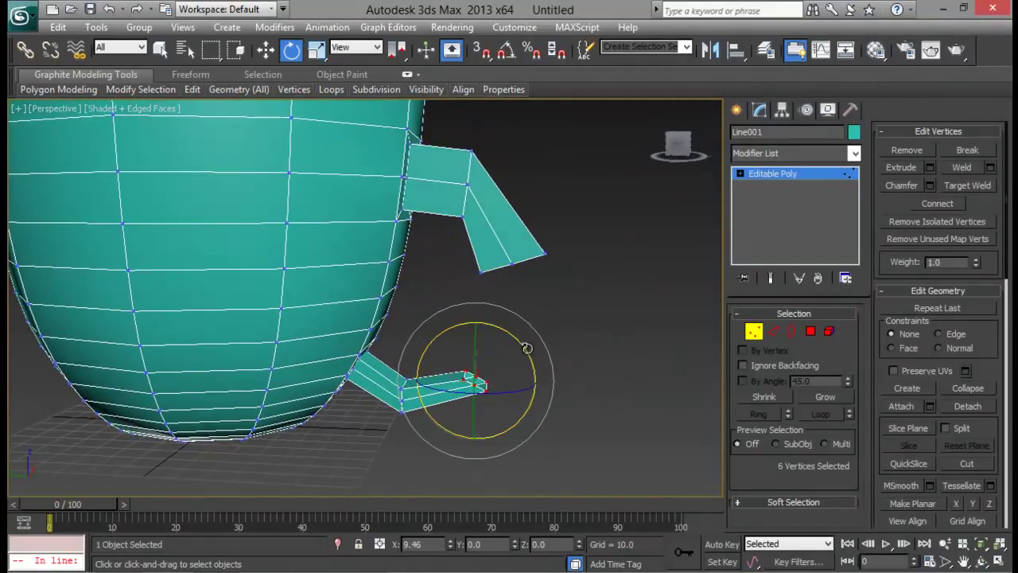
pyautogui.press('r')
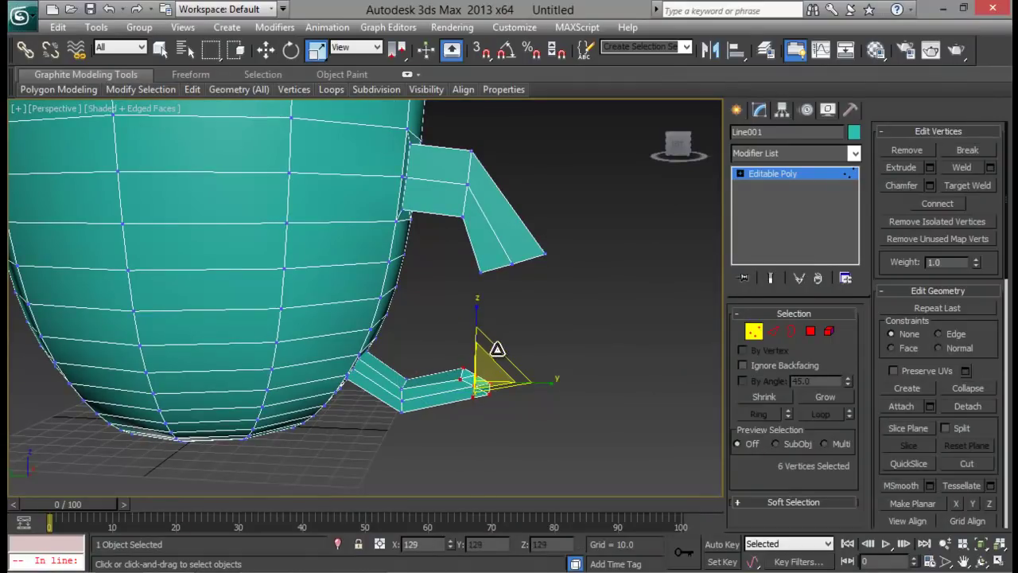
pyautogui.keyDown('alt'); pyautogui.moveTo(503, 334); pyautogui.dragTo(589, 354, button='middle'); pyautogui.keyUp('alt')
# - Bridge the open borders of the two handle stubs with 2 segments, and leave border editing
pyautogui.click(791, 332)
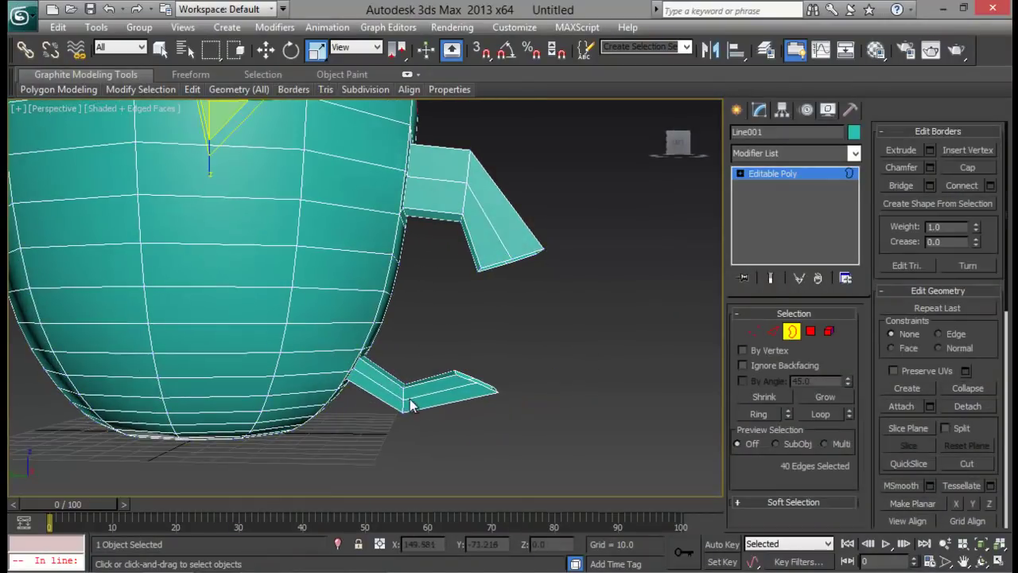
pyautogui.click(459, 388)
pyautogui.keyDown('alt'); pyautogui.moveTo(501, 366); pyautogui.dragTo(507, 299, button='middle'); pyautogui.keyUp('alt')
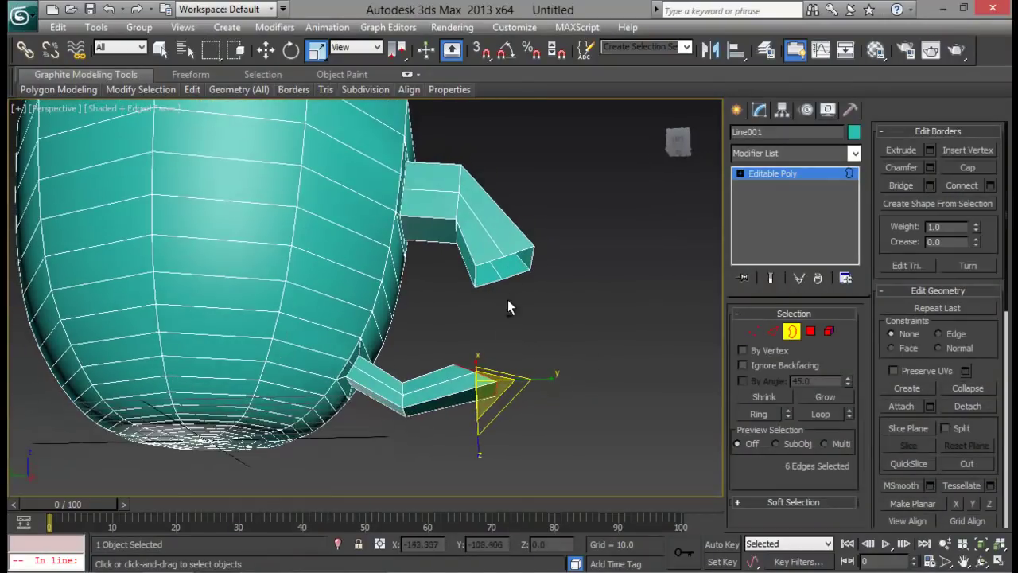
pyautogui.keyDown('ctrl'); pyautogui.click(490, 261); pyautogui.keyUp('ctrl')
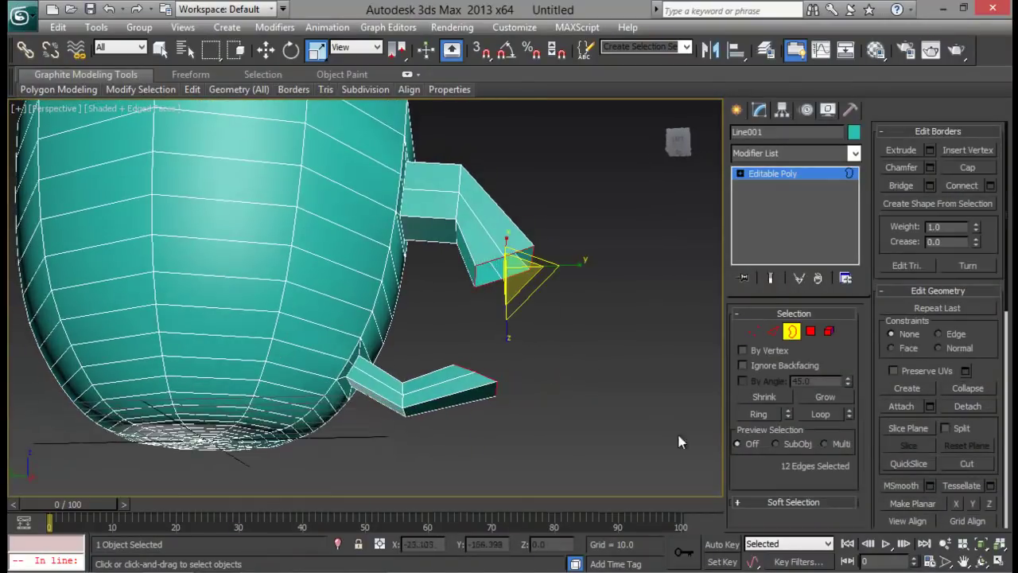
pyautogui.click(929, 186)
pyautogui.keyDown('alt'); pyautogui.moveTo(557, 326); pyautogui.dragTo(484, 268, button='middle'); pyautogui.keyUp('alt')
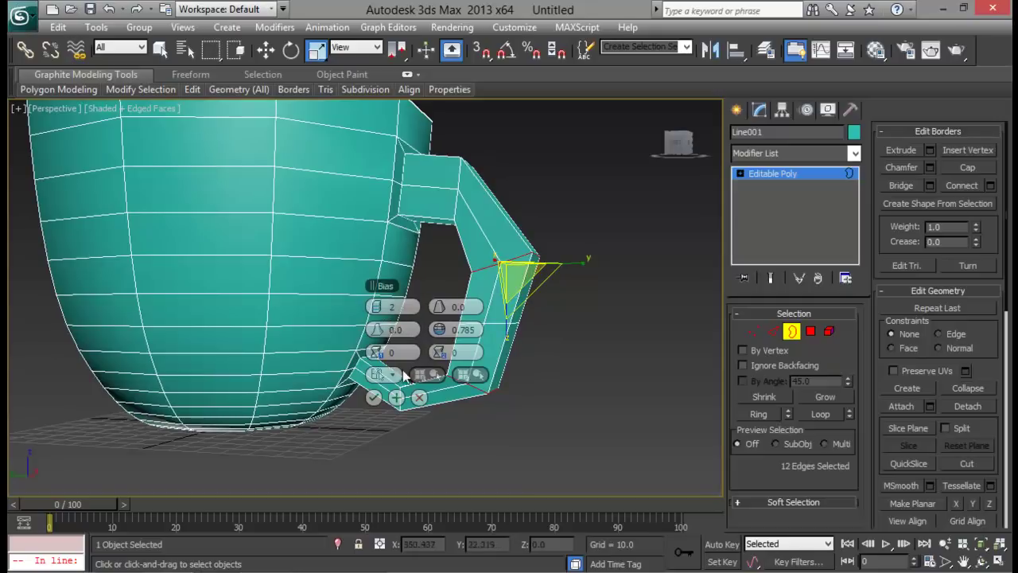
pyautogui.click(373, 397)
pyautogui.click(792, 333)
pyautogui.click(635, 362)
pyautogui.keyDown('alt'); pyautogui.moveTo(636, 362); pyautogui.dragTo(576, 346, button='middle'); pyautogui.keyUp('alt')
pyautogui.scroll(-3, 564, 335)
pyautogui.click(482, 315)
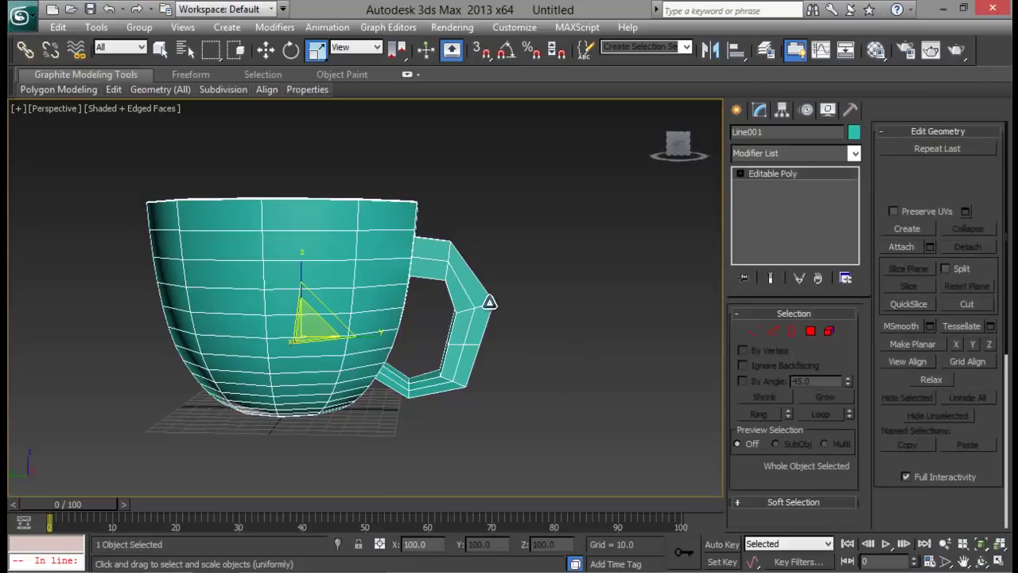
# - In the maximized Left view, raise the vertices at the handle's lower bend near the cup
pyautogui.hotkey('alt', 'w')
pyautogui.moveTo(522, 214); pyautogui.dragTo(520, 198, button='middle')
pyautogui.moveTo(259, 366); pyautogui.dragTo(248, 455, button='middle')
pyautogui.hotkey('alt', 'w')
pyautogui.moveTo(350, 406); pyautogui.dragTo(294, 344, button='middle')
pyautogui.scroll(3, 294, 344)
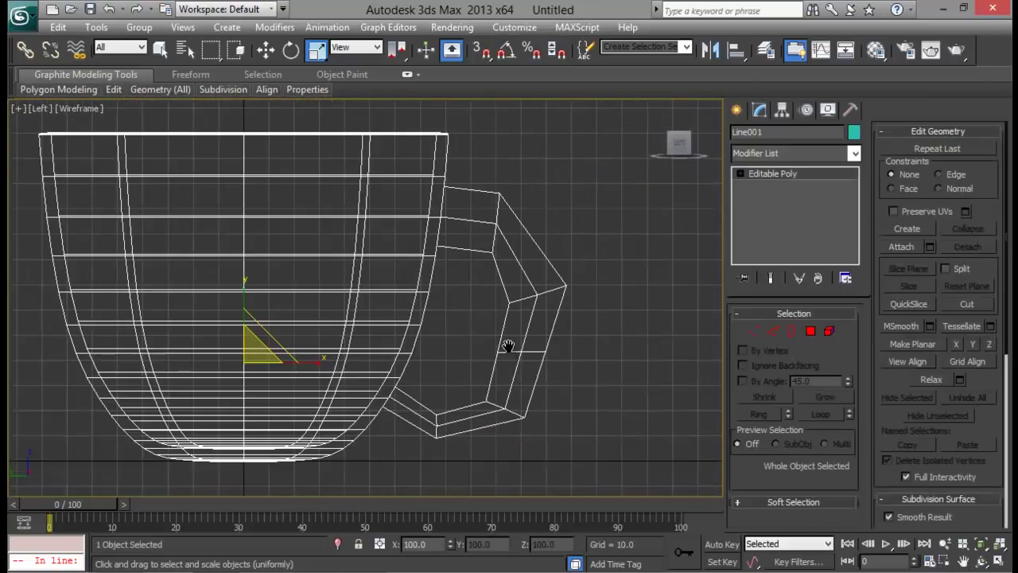
pyautogui.moveTo(541, 322); pyautogui.dragTo(541, 281, button='middle')
pyautogui.click(755, 332)
pyautogui.moveTo(461, 404); pyautogui.dragTo(462, 388, button='middle')
pyautogui.moveTo(460, 329); pyautogui.dragTo(568, 366)
pyautogui.press('w')
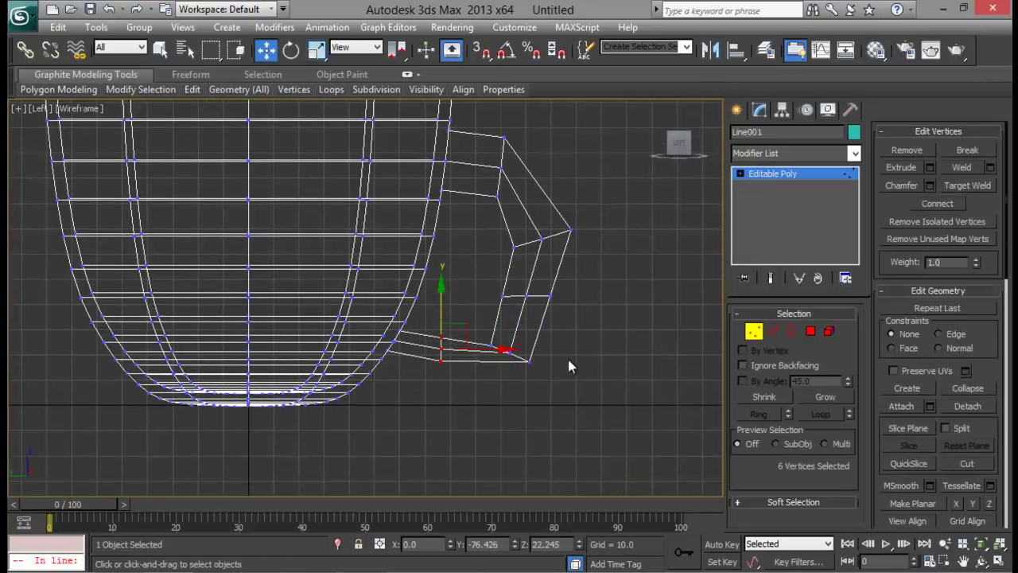
# - Move and rotate the handle's lower corner and middle vertices to round its lower curve
pyautogui.moveTo(531, 331); pyautogui.dragTo(557, 265)
pyautogui.press('e')
pyautogui.press('w')
pyautogui.press('e')
pyautogui.press('w')
# - Shift the handle's upper bend vertices toward the cup, rotate them, and raise them by about 11 units
pyautogui.moveTo(508, 185); pyautogui.dragTo(508, 219, button='middle')
pyautogui.moveTo(484, 241); pyautogui.dragTo(516, 159)
pyautogui.moveTo(526, 200); pyautogui.dragTo(504, 200)
pyautogui.moveTo(505, 289); pyautogui.dragTo(503, 290)
pyautogui.moveTo(559, 246); pyautogui.dragTo(477, 171)
pyautogui.press('e')
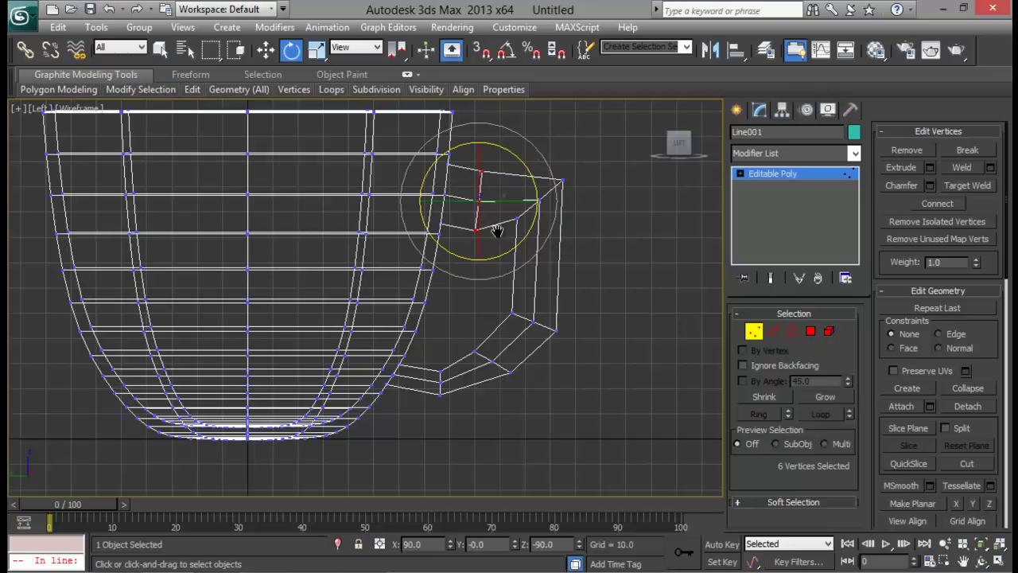
pyautogui.moveTo(498, 230); pyautogui.dragTo(496, 263, button='middle')
pyautogui.press('w')
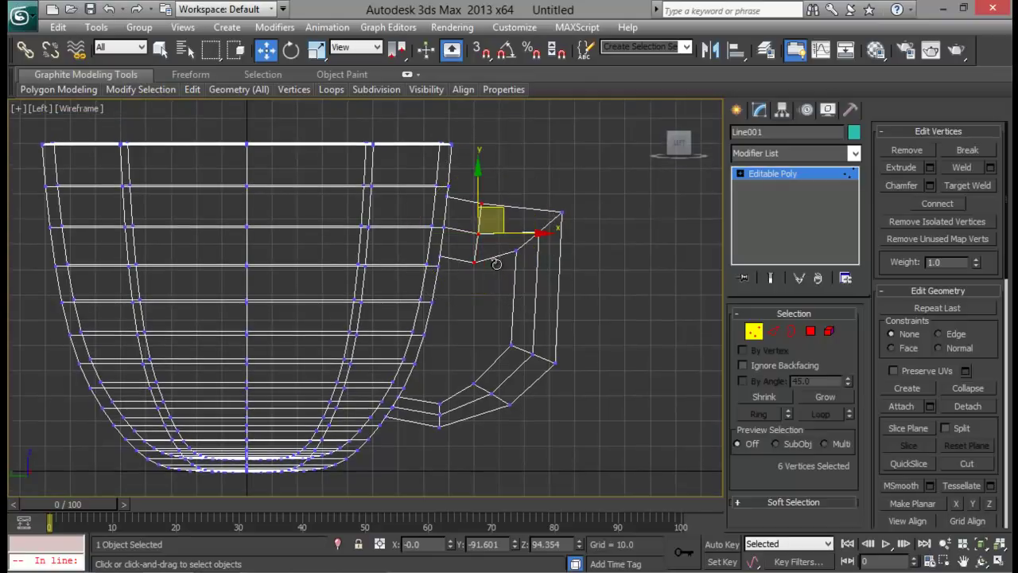
pyautogui.moveTo(486, 208); pyautogui.dragTo(485, 169)
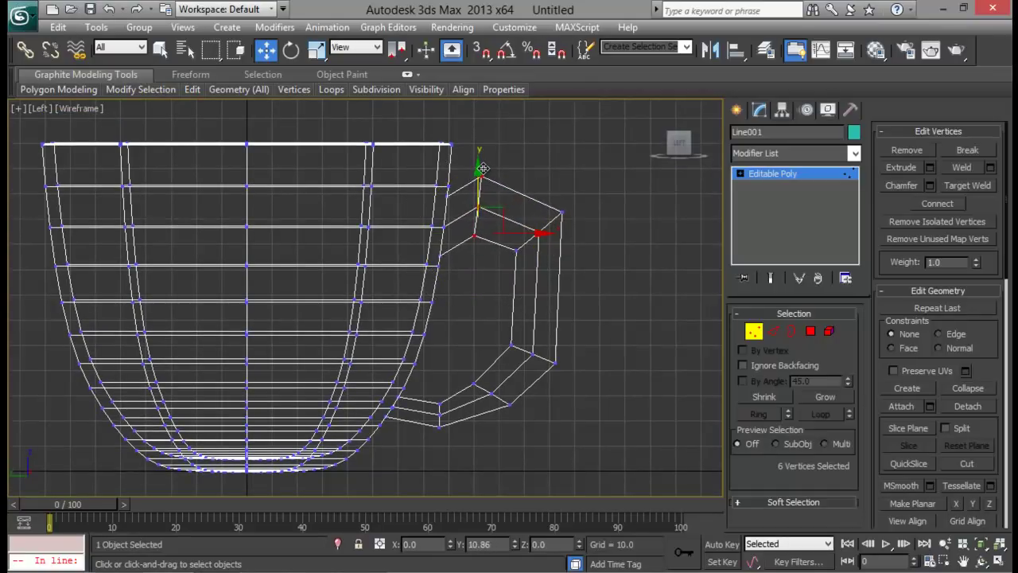
# - Move the handle's outer corner vertices and its lower curve vertices inward toward the cup
pyautogui.moveTo(581, 205); pyautogui.dragTo(504, 266)
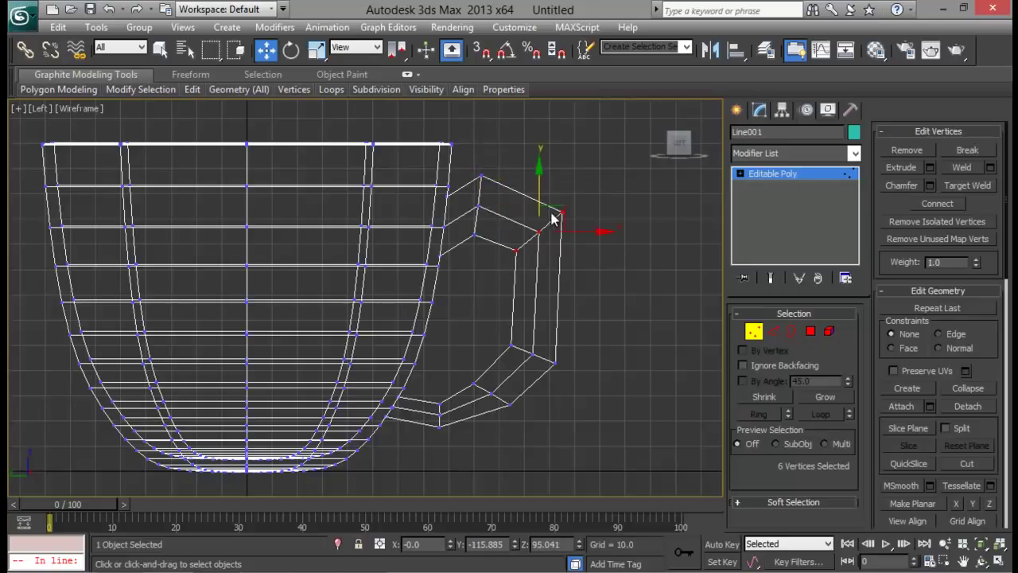
pyautogui.moveTo(554, 219); pyautogui.dragTo(539, 229)
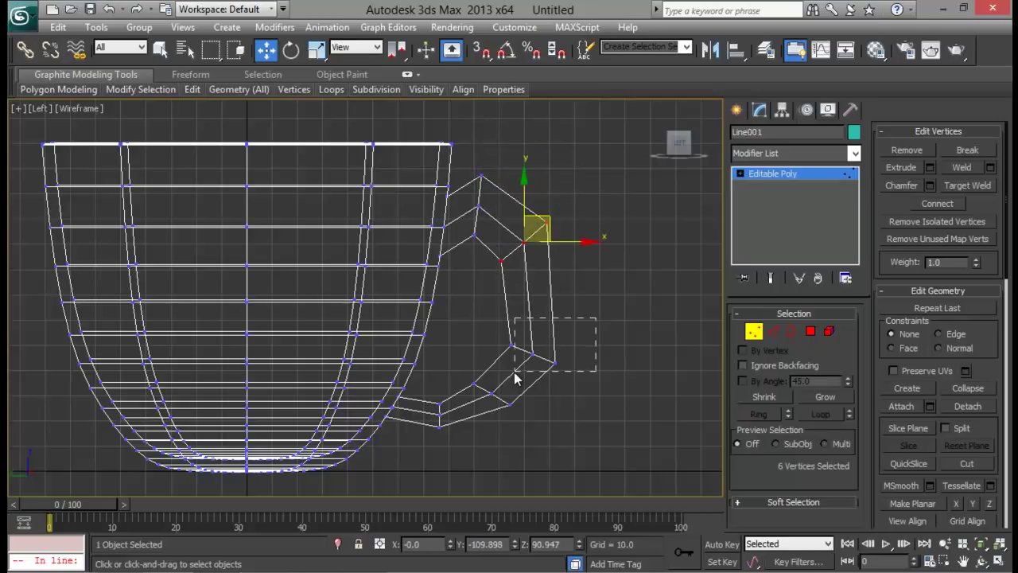
pyautogui.moveTo(595, 318); pyautogui.dragTo(502, 374)
pyautogui.moveTo(551, 341); pyautogui.dragTo(535, 334)
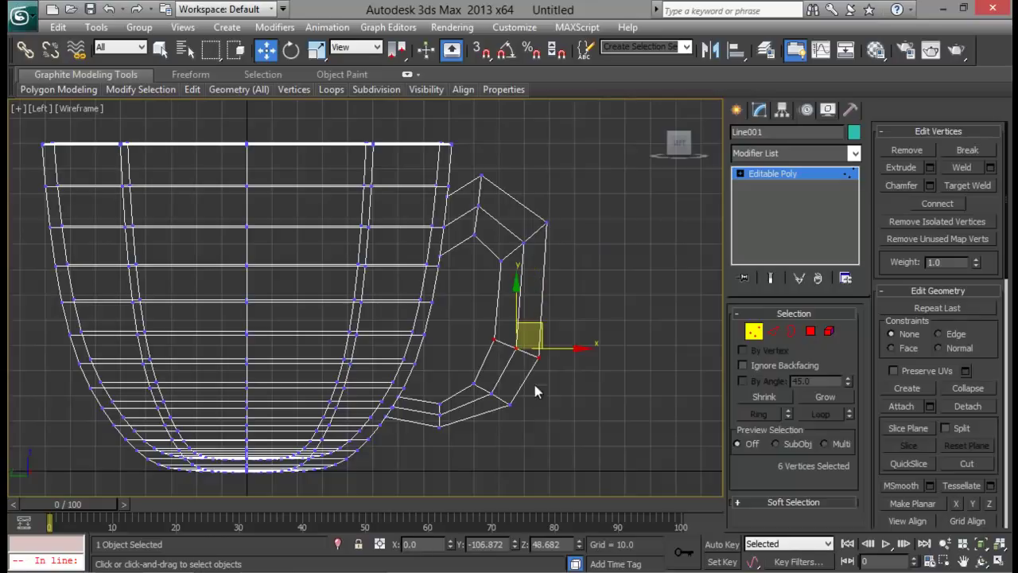
pyautogui.moveTo(468, 419); pyautogui.dragTo(458, 393)
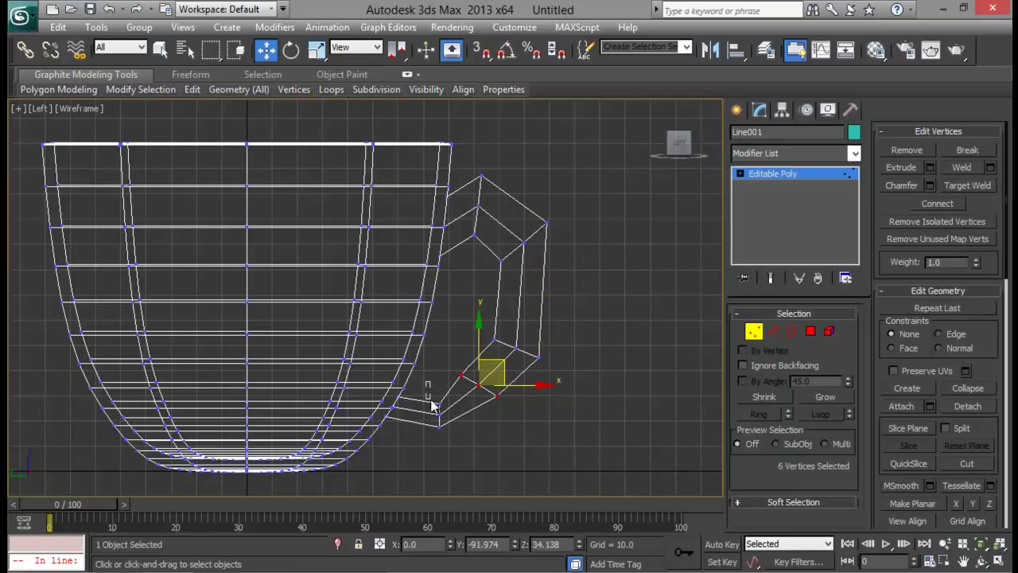
pyautogui.moveTo(450, 448); pyautogui.dragTo(450, 449)
# - Scale down the vertices at the handle's lower outer corner and lower curve, and move the corner closer to the cup
pyautogui.moveTo(460, 390); pyautogui.dragTo(460, 367)
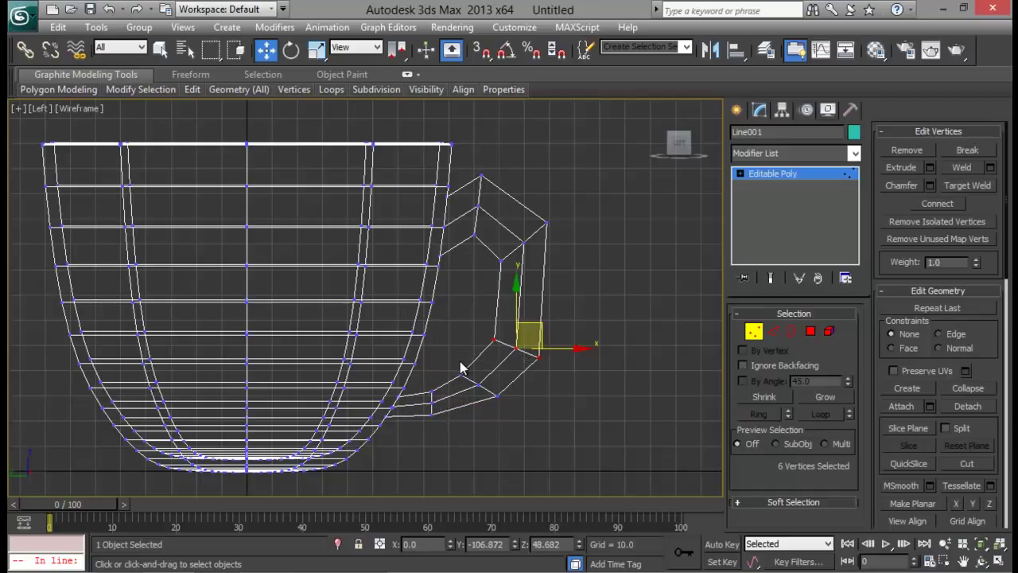
pyautogui.press('r')
pyautogui.moveTo(526, 334); pyautogui.dragTo(525, 358)
pyautogui.press('w')
pyautogui.moveTo(538, 325); pyautogui.dragTo(519, 350)
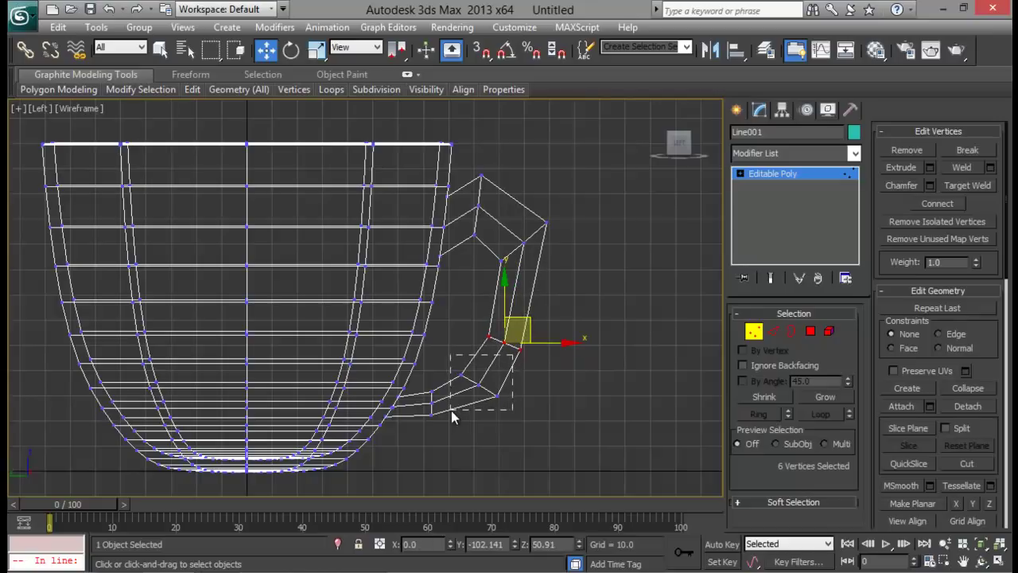
pyautogui.moveTo(451, 410); pyautogui.dragTo(450, 411)
pyautogui.press('e')
pyautogui.press('r')
pyautogui.moveTo(488, 379)
pyautogui.mouseDown()
pyautogui.moveTo(481, 402)
pyautogui.moveTo(487, 387)
pyautogui.mouseUp()
pyautogui.press('w')
# - Scale down the vertices at the handle's upper outer corner and upper bend, and lower the upper bend slightly
pyautogui.moveTo(498, 287); pyautogui.dragTo(497, 288)
pyautogui.press('r')
pyautogui.press('w')
pyautogui.moveTo(532, 239); pyautogui.dragTo(495, 261)
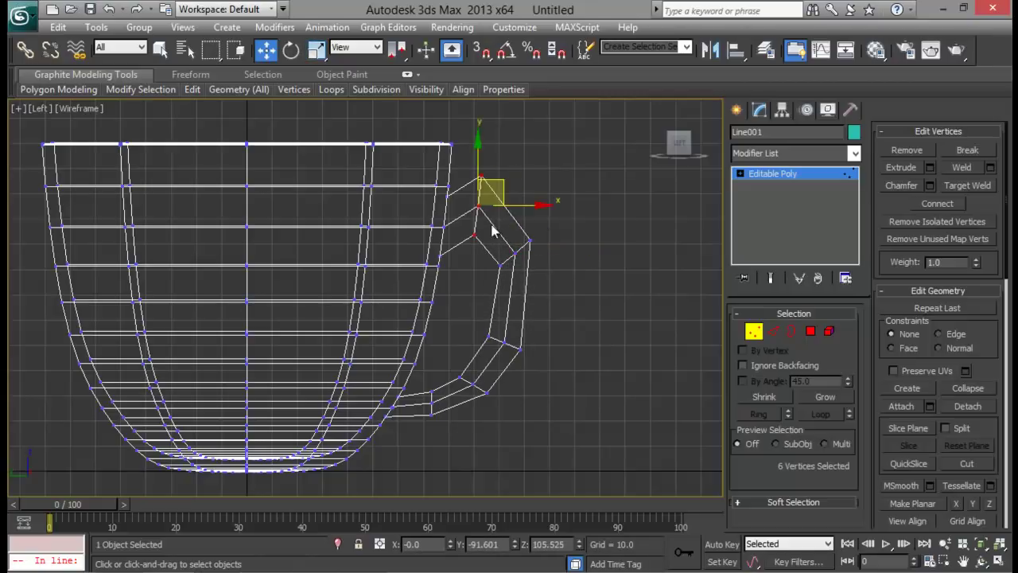
pyautogui.press('r')
pyautogui.moveTo(485, 202); pyautogui.dragTo(484, 216)
pyautogui.press('w')
pyautogui.moveTo(479, 169); pyautogui.dragTo(482, 189)
# - Fine-tune the position and rotation of the handle's upper corner and upper bend vertices, and leave vertex editing
pyautogui.moveTo(544, 250)
pyautogui.mouseDown()
pyautogui.moveTo(525, 253)
pyautogui.moveTo(560, 224)
pyautogui.moveTo(524, 263)
pyautogui.moveTo(535, 237)
pyautogui.mouseUp()
pyautogui.moveTo(573, 290); pyautogui.dragTo(577, 276, button='middle')
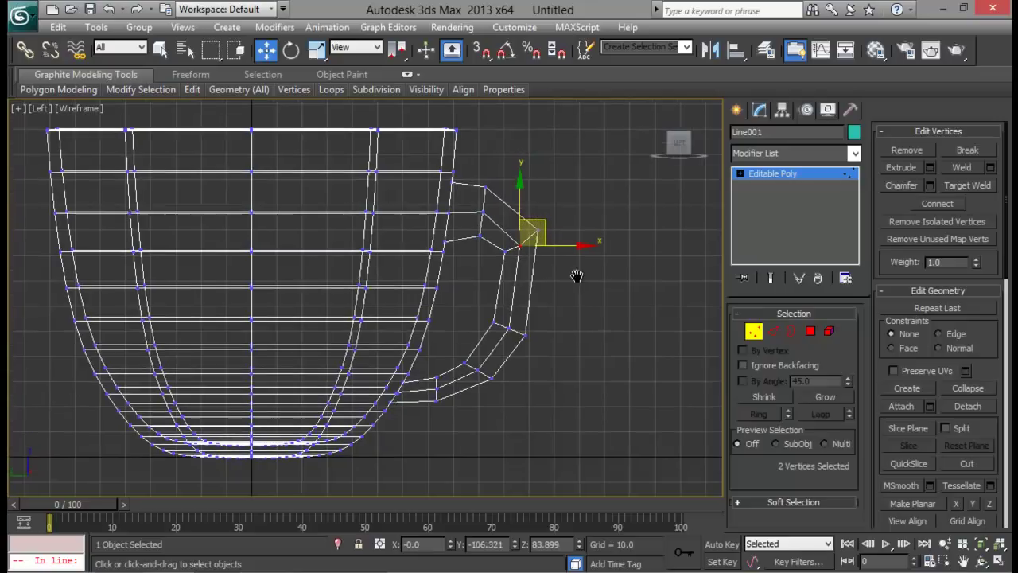
pyautogui.moveTo(515, 236); pyautogui.dragTo(519, 245, button='middle')
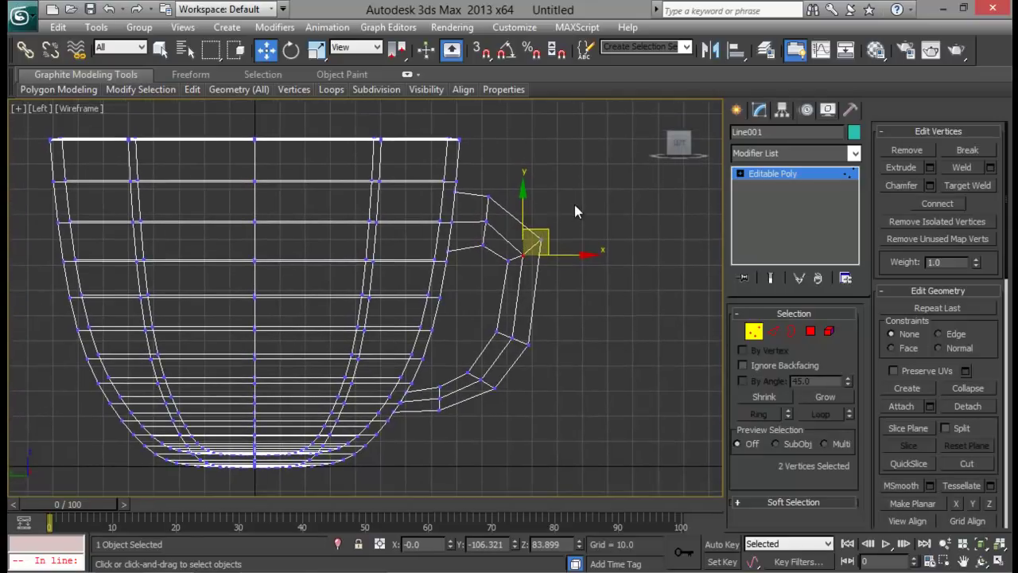
pyautogui.moveTo(494, 279); pyautogui.dragTo(493, 277)
pyautogui.moveTo(546, 233); pyautogui.dragTo(545, 230)
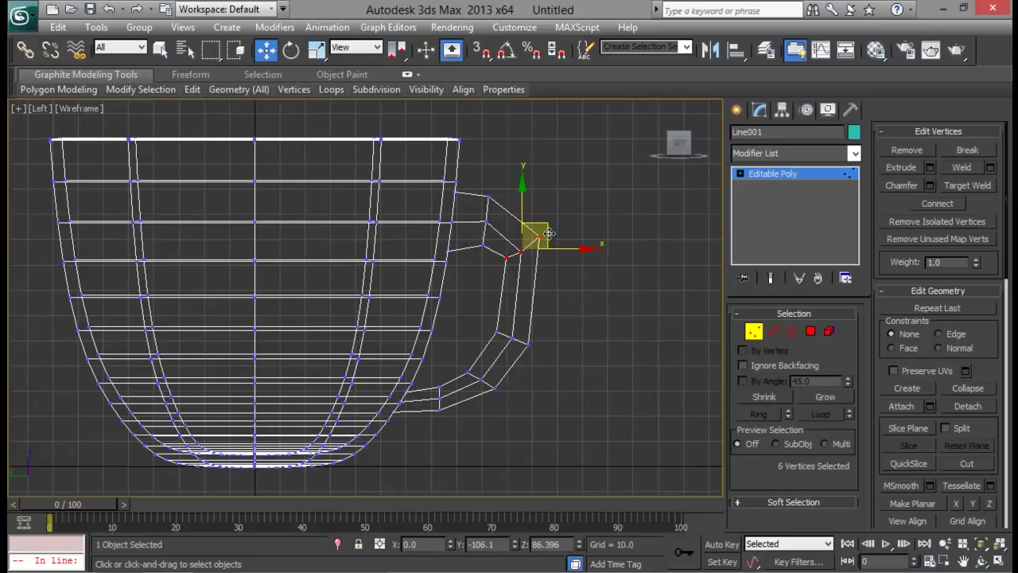
pyautogui.press('e')
pyautogui.moveTo(499, 265); pyautogui.dragTo(502, 210)
pyautogui.press('w')
pyautogui.moveTo(481, 176); pyautogui.dragTo(482, 171)
pyautogui.moveTo(503, 282); pyautogui.dragTo(502, 283)
pyautogui.press('e')
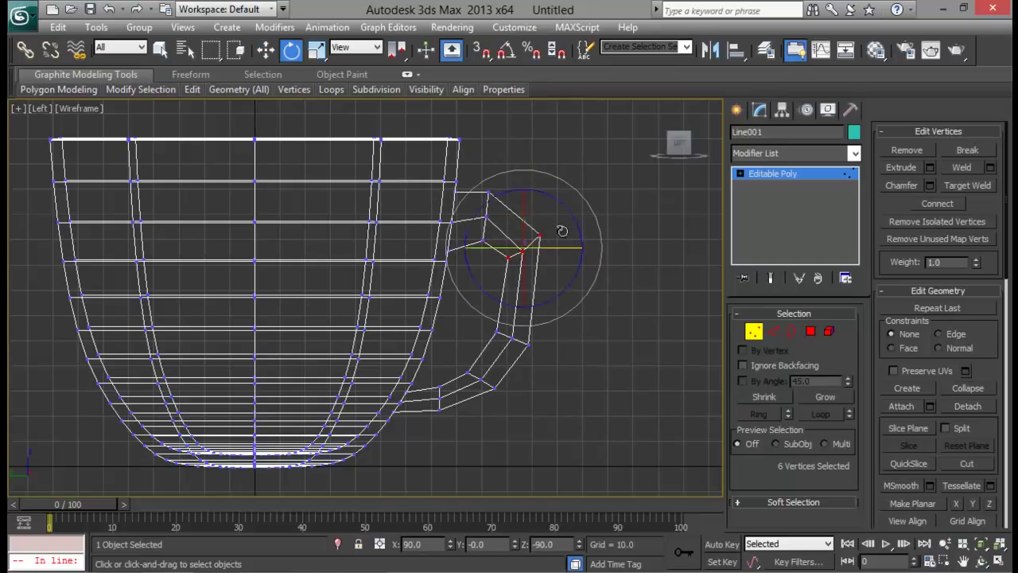
pyautogui.press('w')
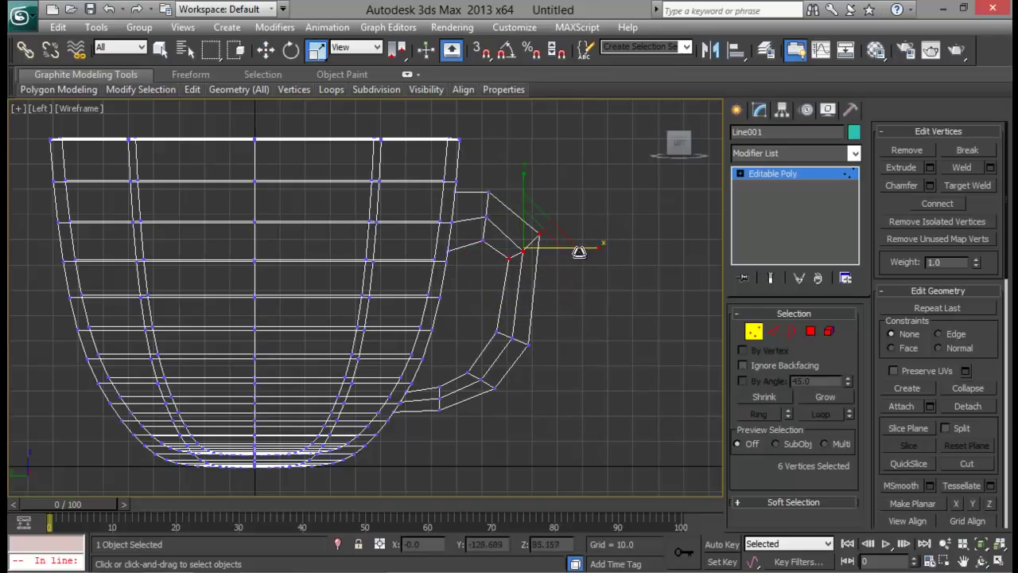
pyautogui.click(751, 331)
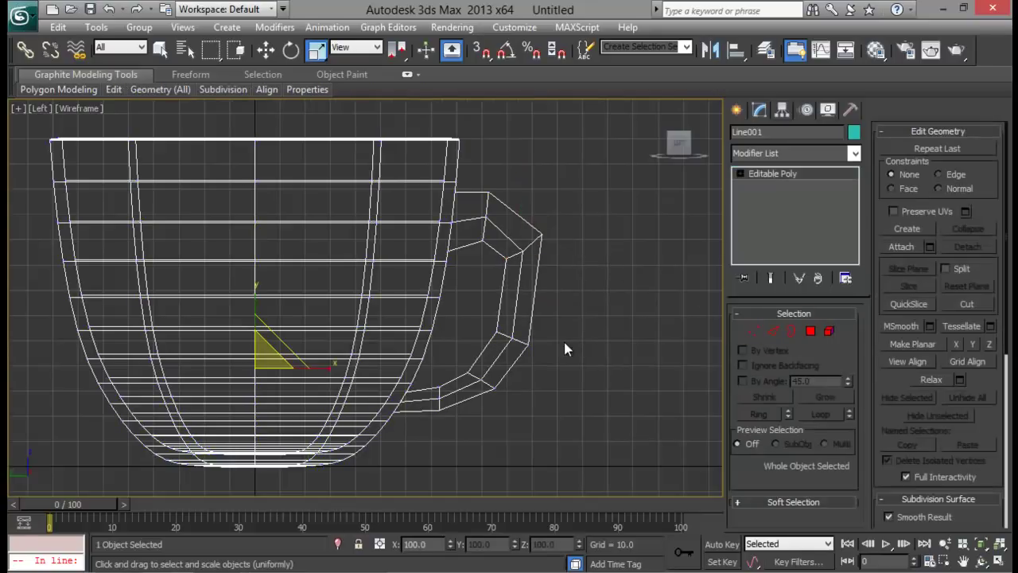
# - In the maximized Perspective view, turn on NURMS subdivision for the cup and inspect it deselected with edged faces hidden
pyautogui.hotkey('alt', 'w')
pyautogui.hotkey('alt', 'w')
pyautogui.keyDown('alt'); pyautogui.moveTo(562, 361); pyautogui.dragTo(706, 377, button='middle'); pyautogui.keyUp('alt')
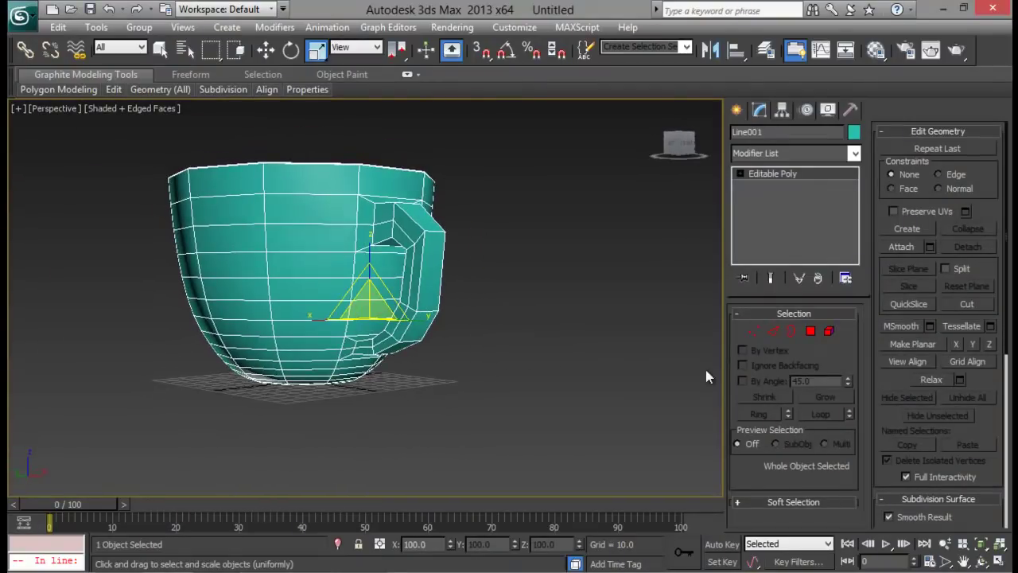
pyautogui.moveTo(900, 374); pyautogui.dragTo(883, 182)
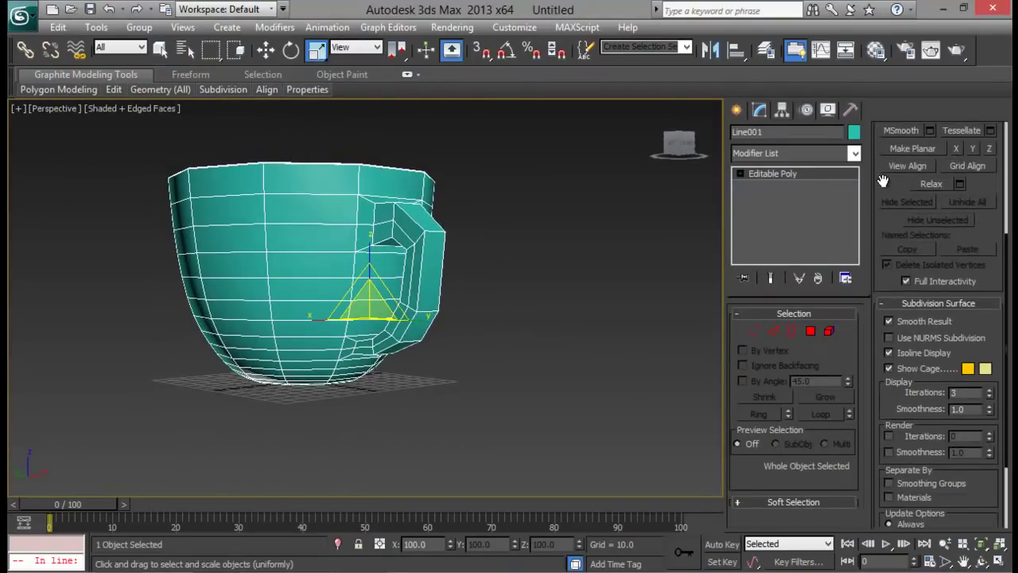
pyautogui.click(888, 338)
pyautogui.keyDown('alt'); pyautogui.moveTo(528, 334); pyautogui.dragTo(409, 266, button='middle'); pyautogui.keyUp('alt')
pyautogui.click(525, 320)
pyautogui.scroll(5, 521, 318)
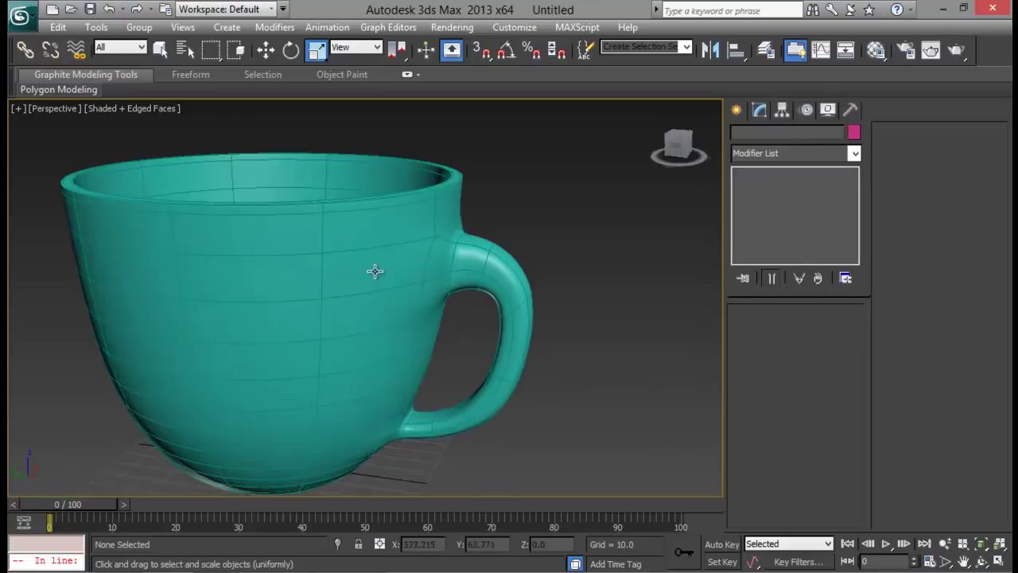
pyautogui.press('F4')
pyautogui.moveTo(483, 301)
pyautogui.keyDown('alt'); pyautogui.mouseDown(button='middle')
pyautogui.moveTo(430, 251)
pyautogui.moveTo(454, 284)
pyautogui.moveTo(352, 444)
pyautogui.moveTo(337, 395)
pyautogui.moveTo(249, 368)
pyautogui.moveTo(207, 397)
pyautogui.moveTo(314, 416)
pyautogui.moveTo(416, 461)
pyautogui.moveTo(409, 454)
pyautogui.mouseUp(button='middle'); pyautogui.keyUp('alt')
# - Turn off the cup's NURMS subdivision and display the edged faces again
pyautogui.click(414, 266)
pyautogui.scroll(-5, 885, 384)
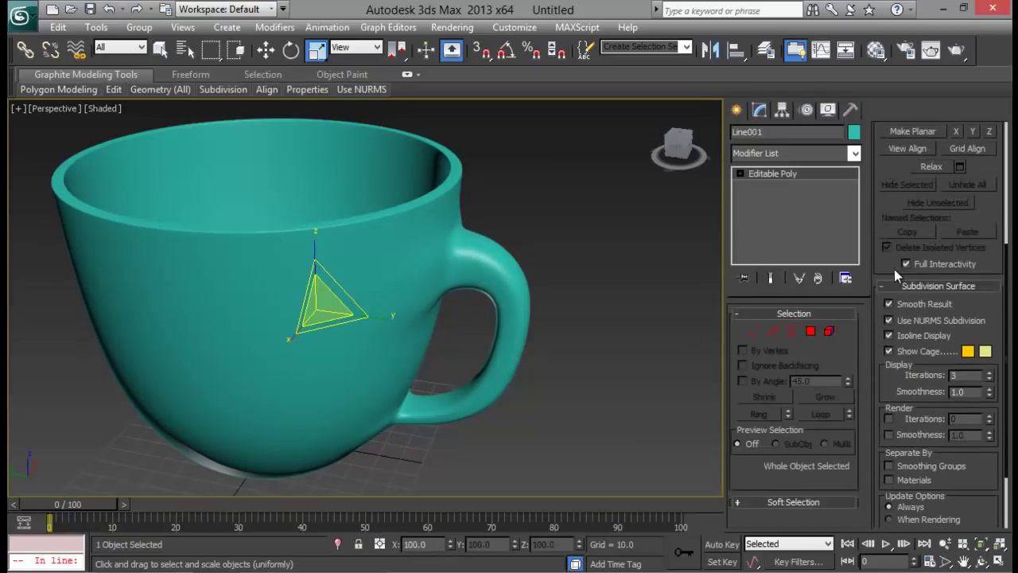
pyautogui.click(889, 321)
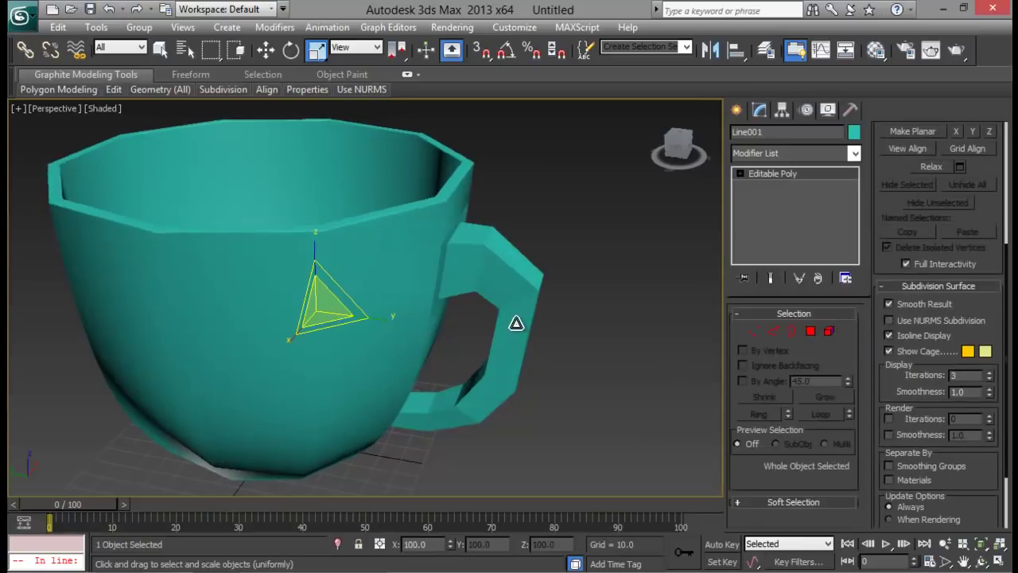
pyautogui.keyDown('alt'); pyautogui.moveTo(518, 261); pyautogui.dragTo(469, 316, button='middle'); pyautogui.keyUp('alt')
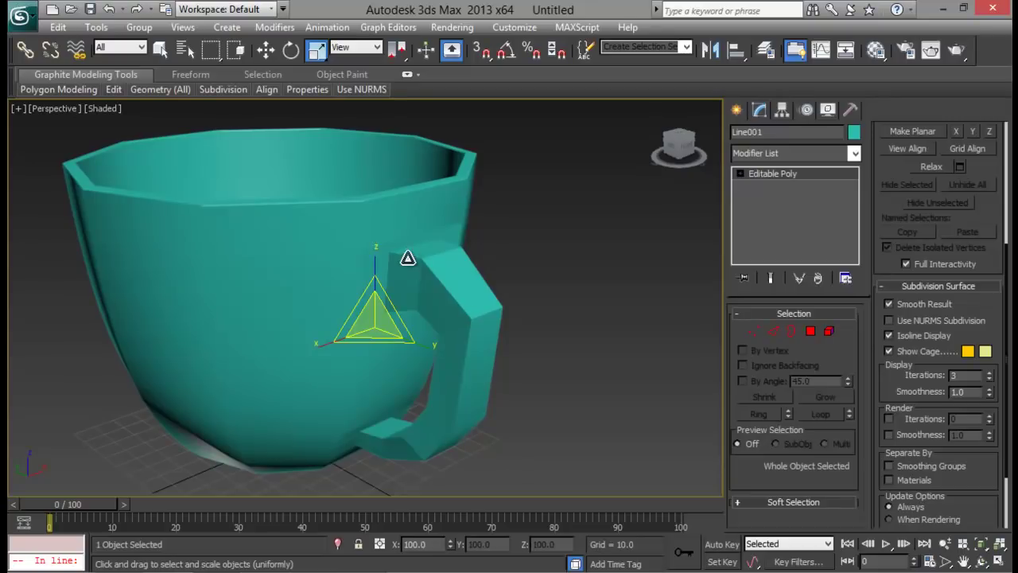
pyautogui.press('F4')
# - Connect the ring of lengthwise edges on the handle's upper stub with 1 segment and a slide of -83, close to the cup
pyautogui.scroll(4, 427, 269)
pyautogui.moveTo(460, 280); pyautogui.dragTo(491, 282, button='middle')
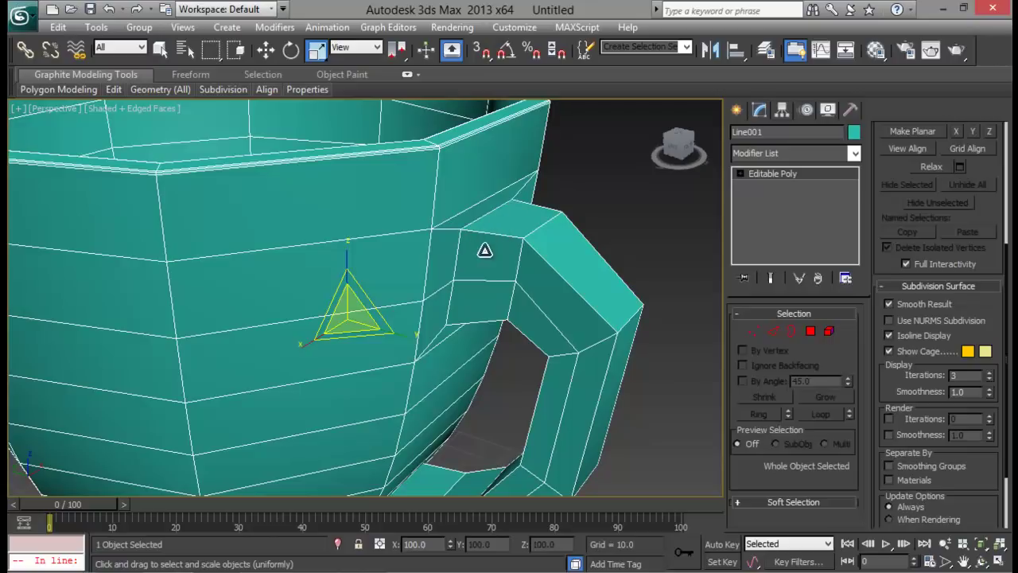
pyautogui.click(773, 331)
pyautogui.keyDown('alt'); pyautogui.moveTo(557, 303); pyautogui.dragTo(520, 296, button='middle'); pyautogui.keyUp('alt')
pyautogui.click(507, 240)
pyautogui.keyDown('alt'); pyautogui.moveTo(507, 240); pyautogui.dragTo(534, 288, button='middle'); pyautogui.keyUp('alt')
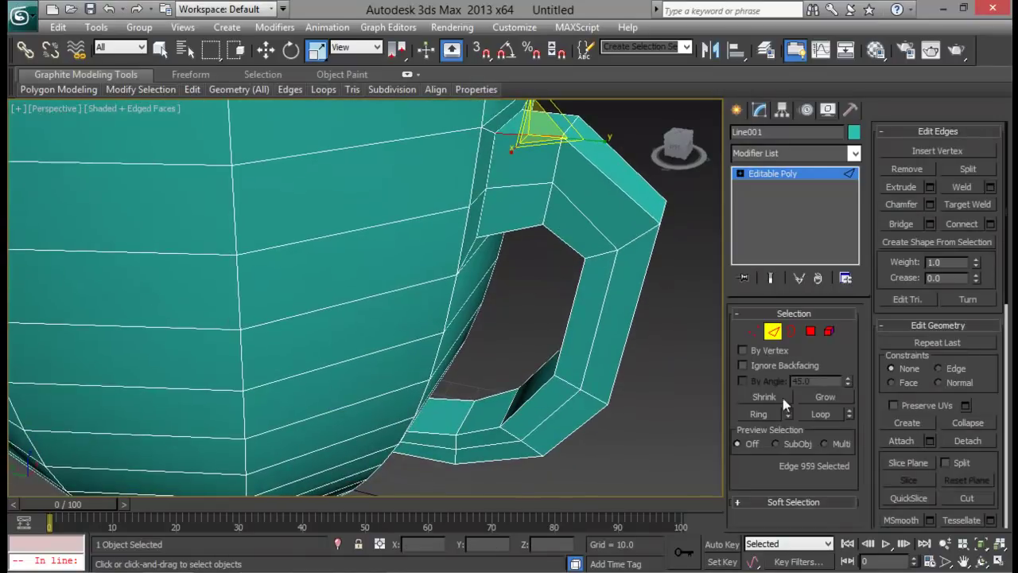
pyautogui.click(756, 412)
pyautogui.keyDown('alt'); pyautogui.moveTo(612, 303); pyautogui.dragTo(622, 309, button='middle'); pyautogui.keyUp('alt')
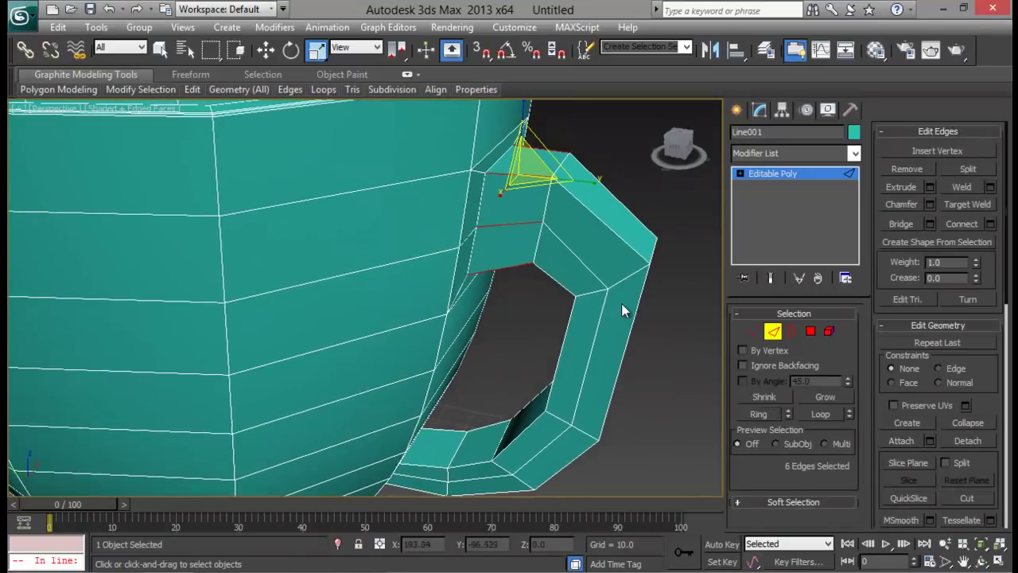
pyautogui.click(991, 223)
pyautogui.keyDown('alt'); pyautogui.moveTo(476, 248); pyautogui.dragTo(479, 252, button='middle'); pyautogui.keyUp('alt')
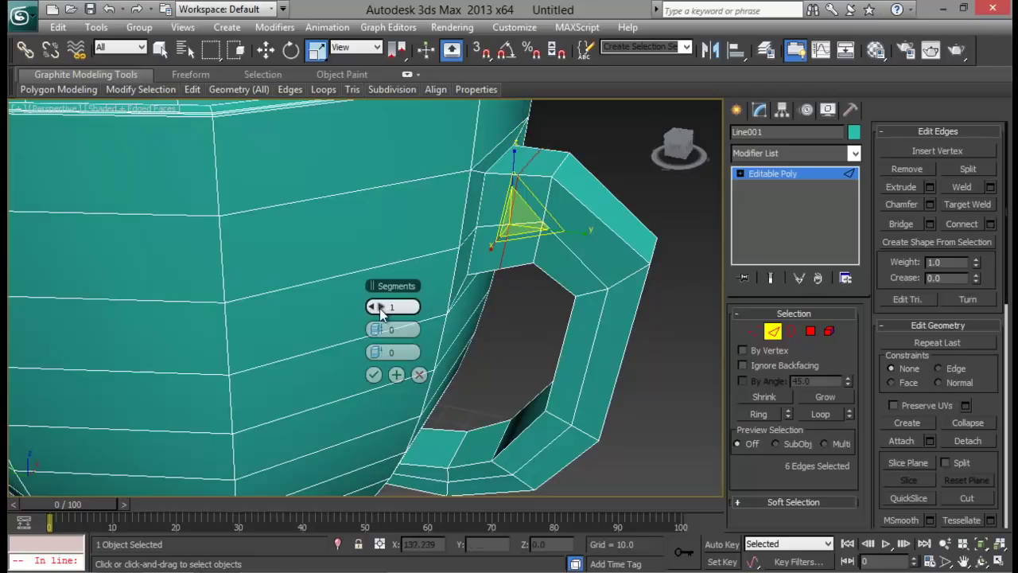
pyautogui.moveTo(380, 354); pyautogui.dragTo(117, 311)
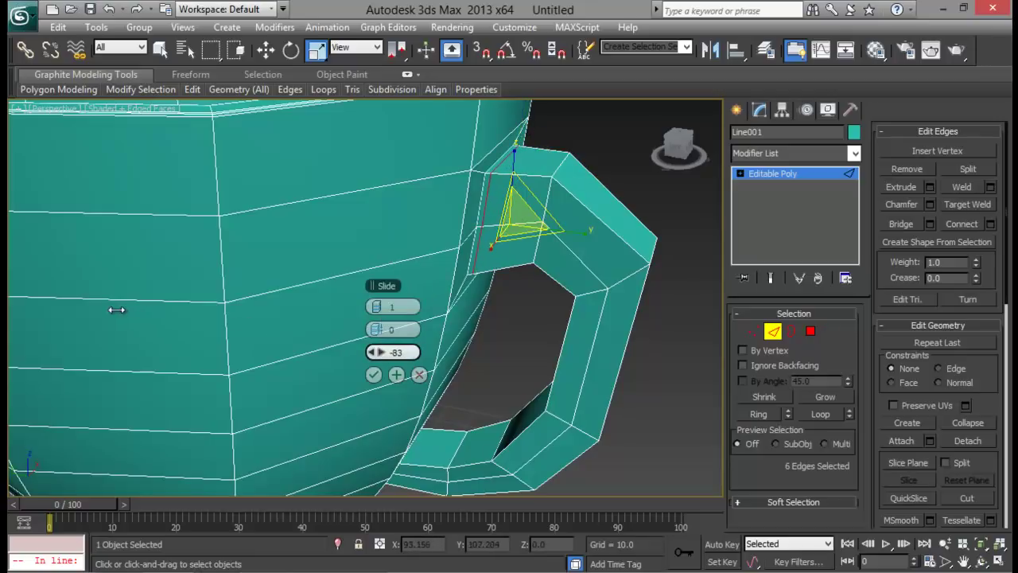
pyautogui.click(373, 374)
# - Connect the ring of edges between the cup wall and the handle's upper base with 1 segment and a slide of 84
pyautogui.keyDown('alt'); pyautogui.moveTo(498, 200); pyautogui.dragTo(460, 172, button='middle'); pyautogui.keyUp('alt')
pyautogui.click(436, 156)
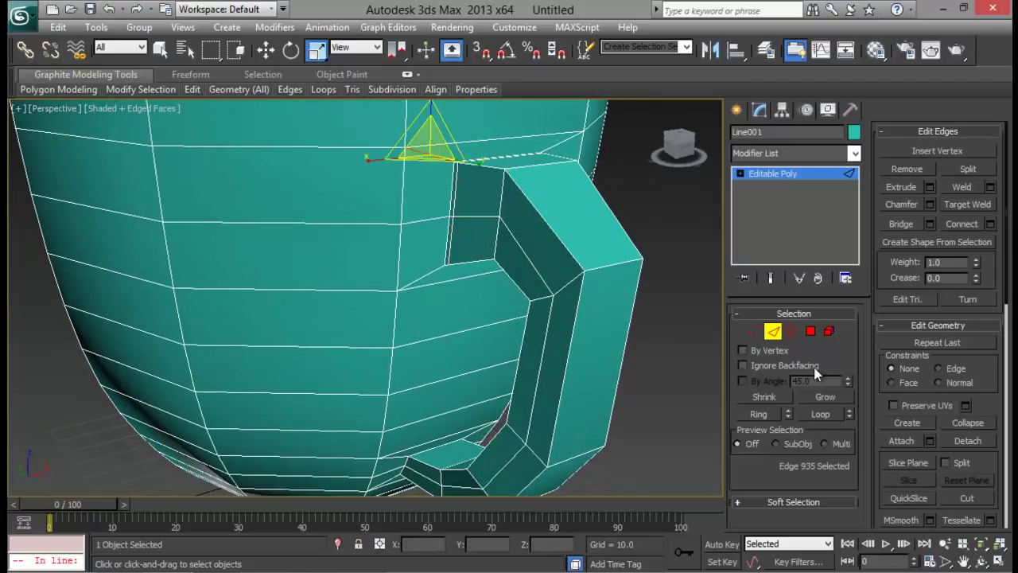
pyautogui.click(771, 413)
pyautogui.click(990, 223)
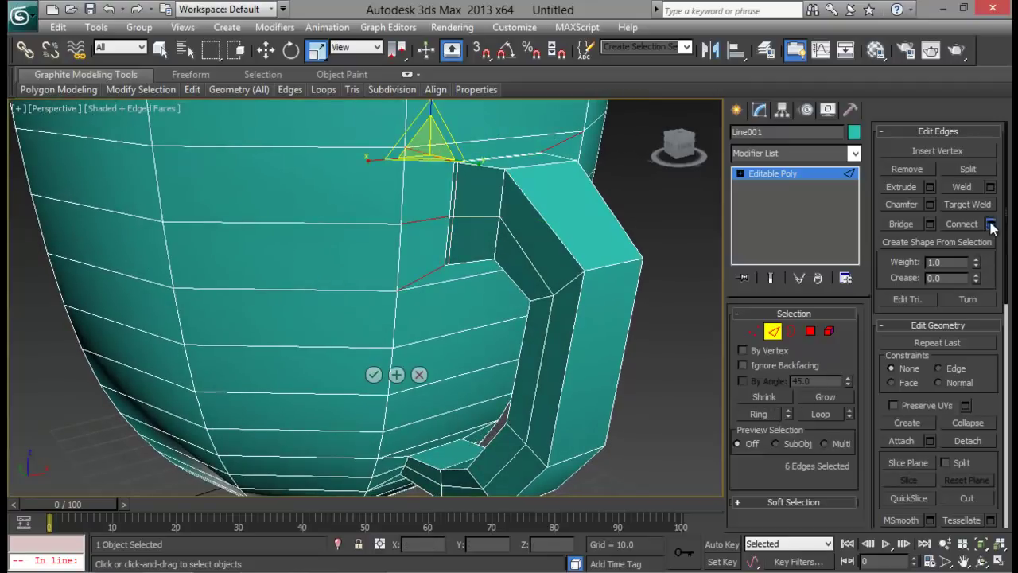
pyautogui.moveTo(394, 352); pyautogui.dragTo(401, 353)
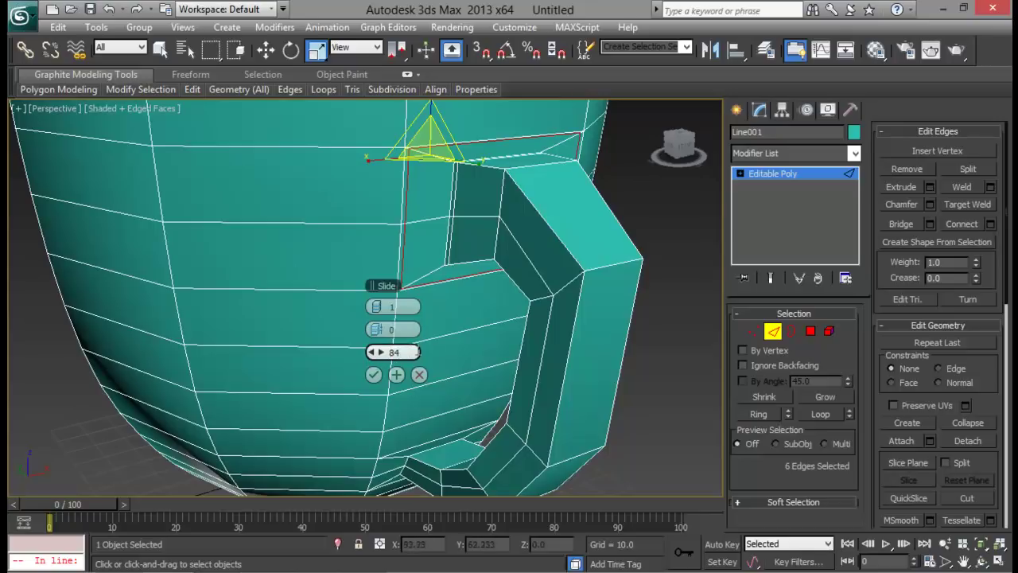
pyautogui.keyDown('alt'); pyautogui.moveTo(495, 251); pyautogui.dragTo(516, 260, button='middle'); pyautogui.keyUp('alt')
pyautogui.click(419, 376)
pyautogui.scroll(3, 495, 314)
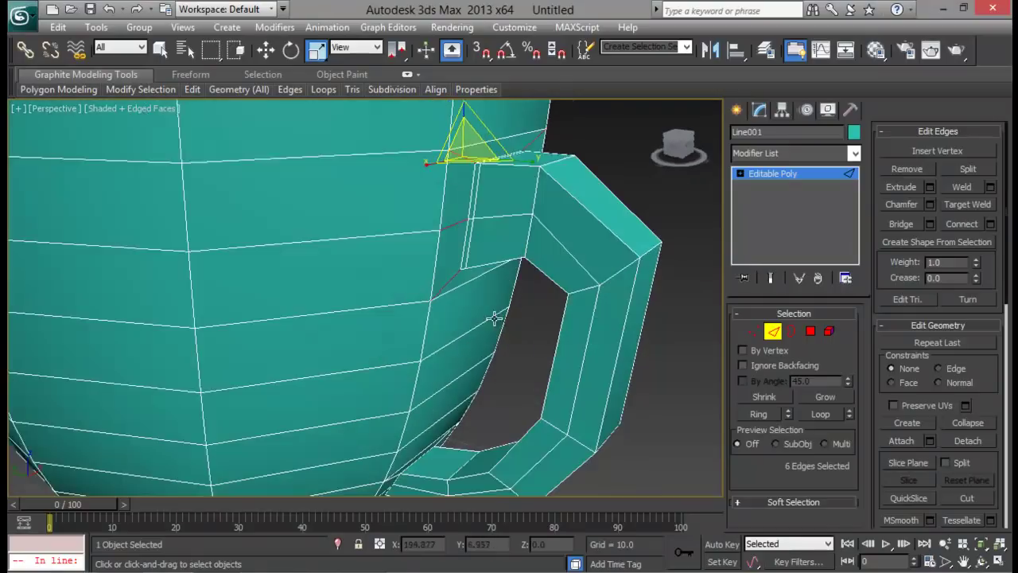
pyautogui.click(990, 224)
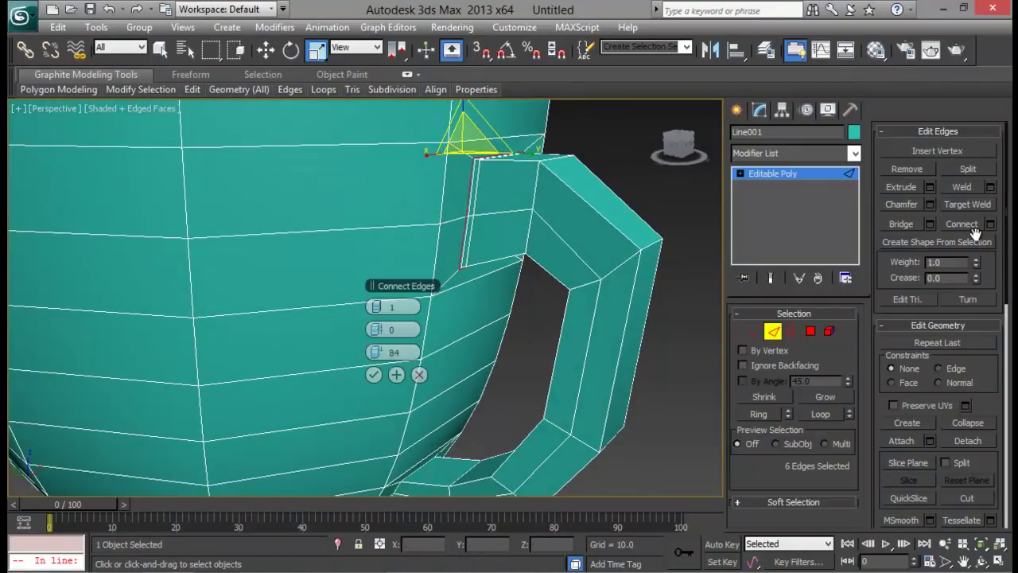
pyautogui.click(381, 359)
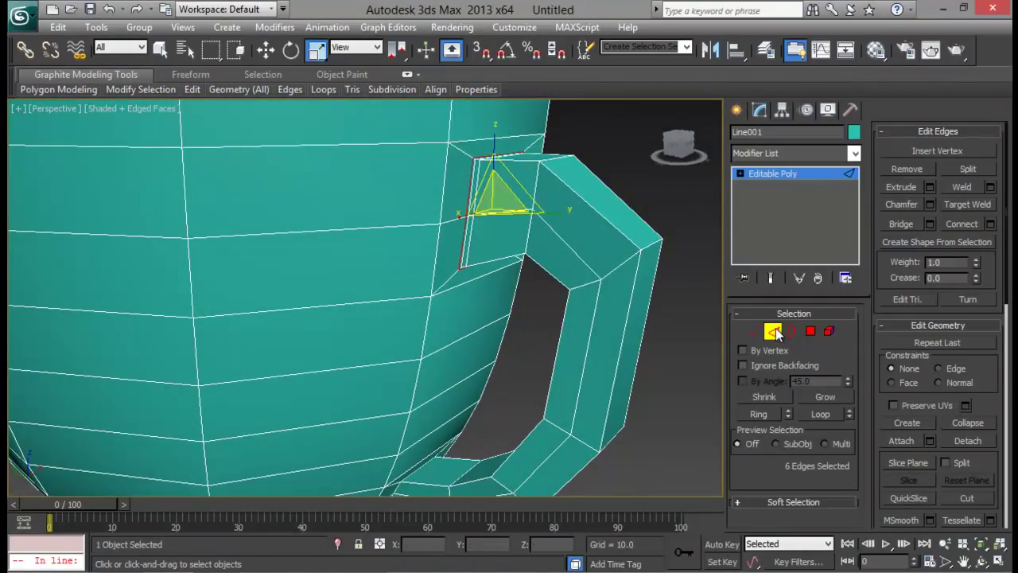
# - Leave edge editing, turn NURMS subdivision back on for the cup, and inspect the smoothed handle joint
pyautogui.click(773, 332)
pyautogui.moveTo(912, 410); pyautogui.dragTo(907, 163)
pyautogui.click(889, 288)
pyautogui.click(680, 329)
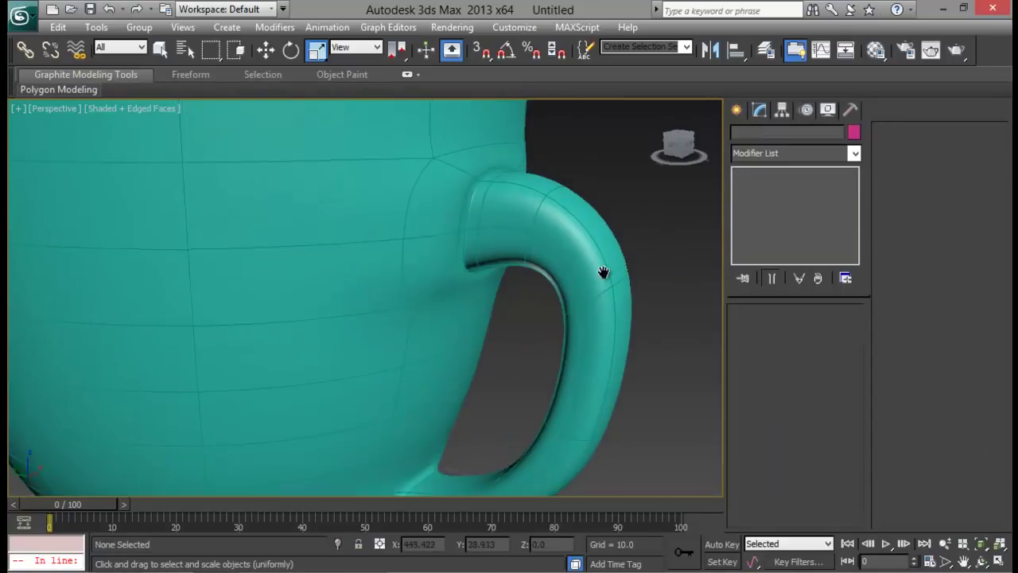
pyautogui.scroll(-3, 602, 273)
pyautogui.keyDown('alt'); pyautogui.moveTo(626, 253); pyautogui.dragTo(605, 283, button='middle'); pyautogui.keyUp('alt')
pyautogui.click(391, 272)
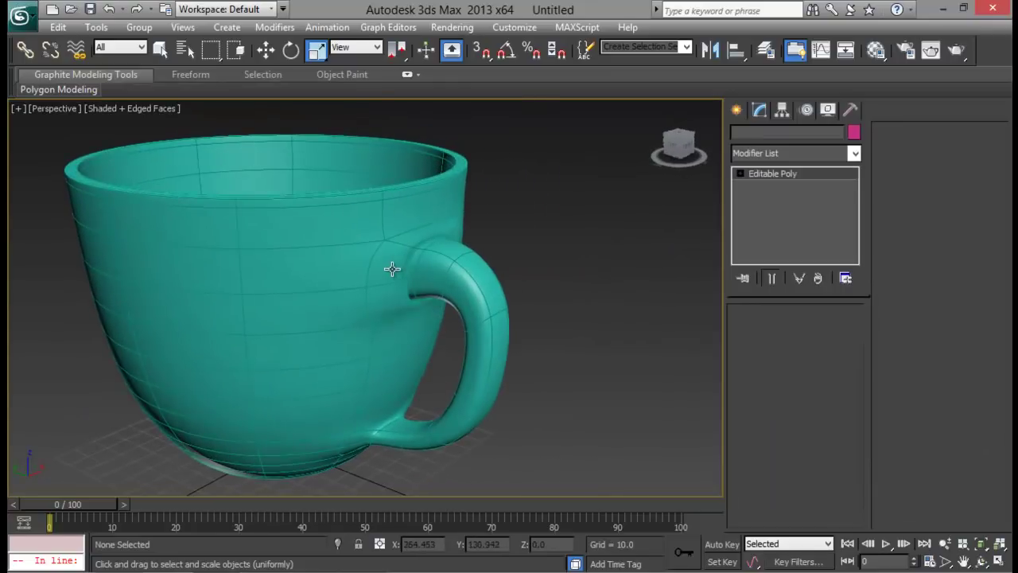
# - Turn off the cup's NURMS subdivision to expose the coarse mesh around the handle
pyautogui.scroll(-5, 888, 376)
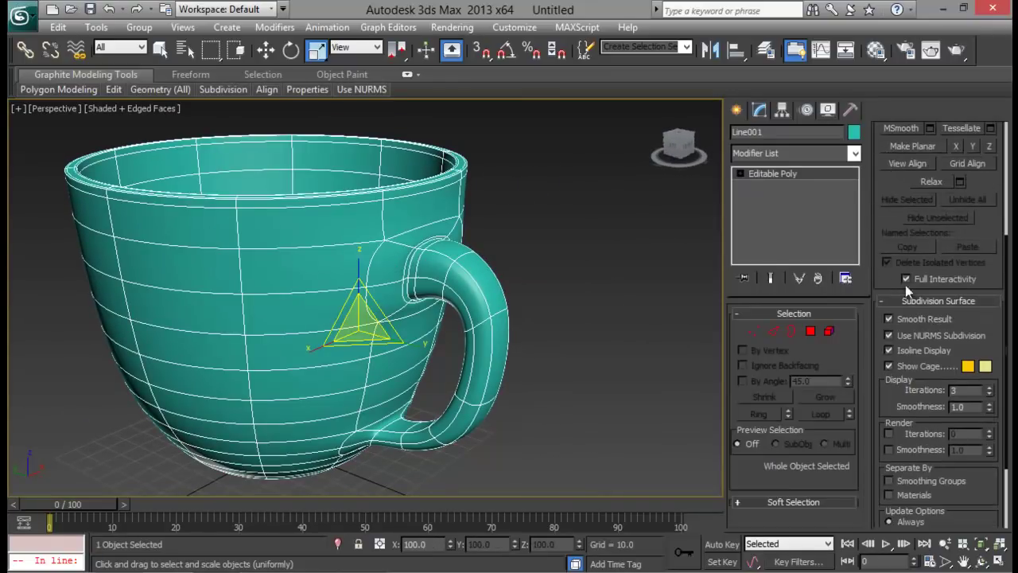
pyautogui.click(888, 335)
pyautogui.scroll(5, 468, 333)
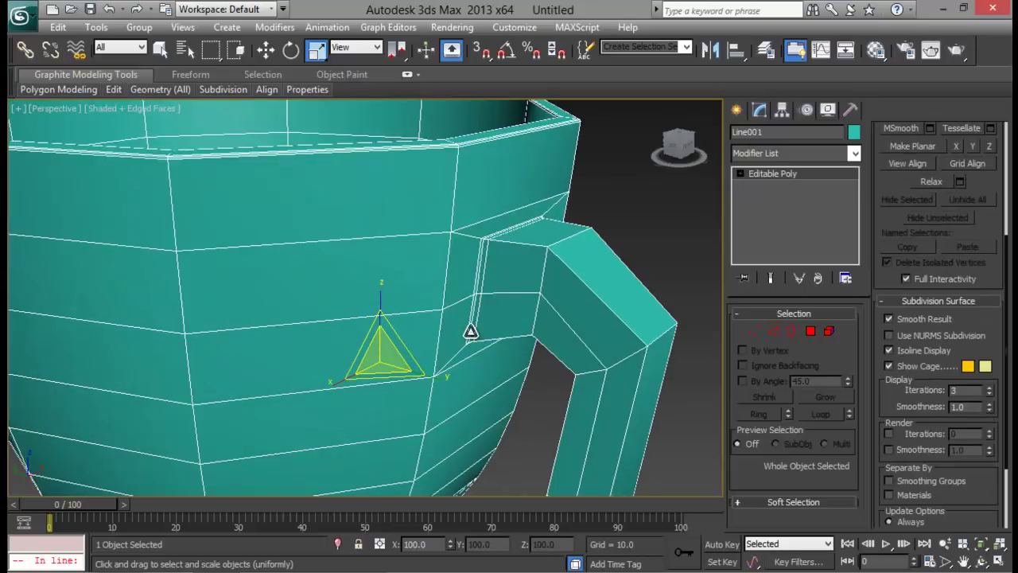
pyautogui.keyDown('alt'); pyautogui.moveTo(463, 324); pyautogui.dragTo(541, 250, button='middle'); pyautogui.keyUp('alt')
# - Connect the ring of lengthwise edges on the handle's lower stub with 1 segment and a slide of -92, close to the cup
pyautogui.click(772, 331)
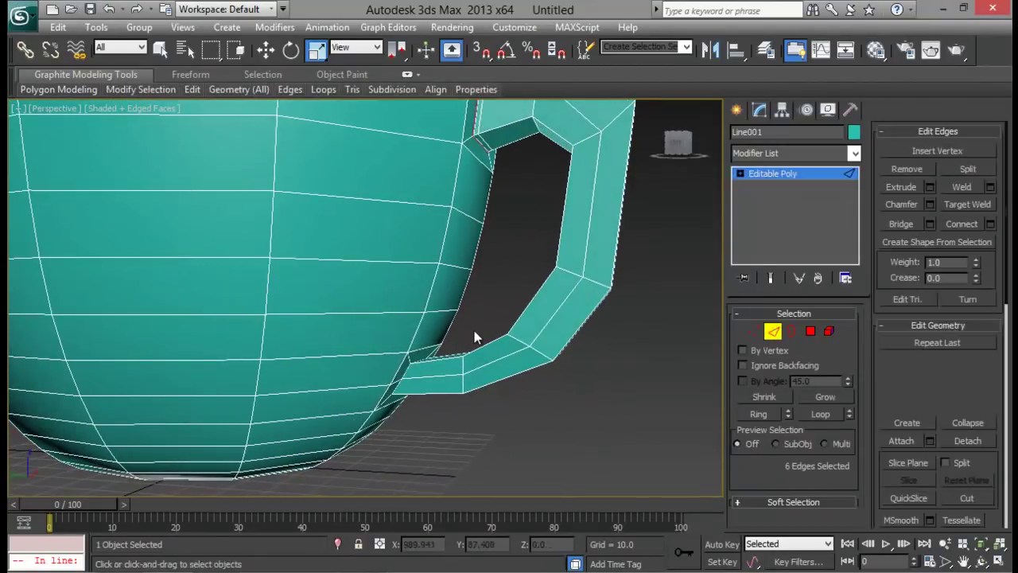
pyautogui.keyDown('alt'); pyautogui.moveTo(477, 358); pyautogui.dragTo(431, 390, button='middle'); pyautogui.keyUp('alt')
pyautogui.moveTo(444, 347); pyautogui.dragTo(445, 365)
pyautogui.keyDown('alt'); pyautogui.moveTo(438, 428); pyautogui.dragTo(476, 373, button='middle'); pyautogui.keyUp('alt')
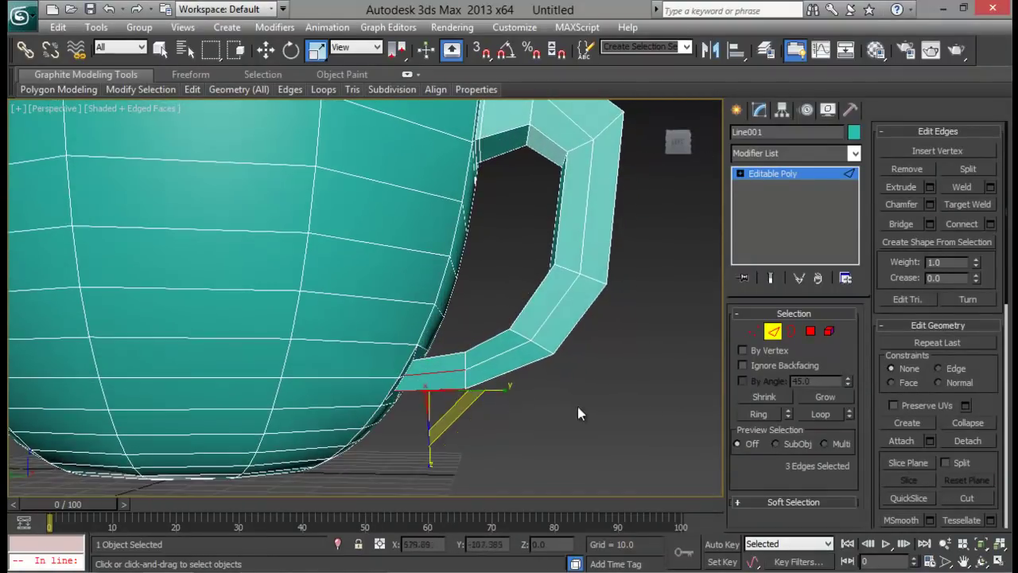
pyautogui.click(761, 416)
pyautogui.click(991, 224)
pyautogui.scroll(4, 546, 359)
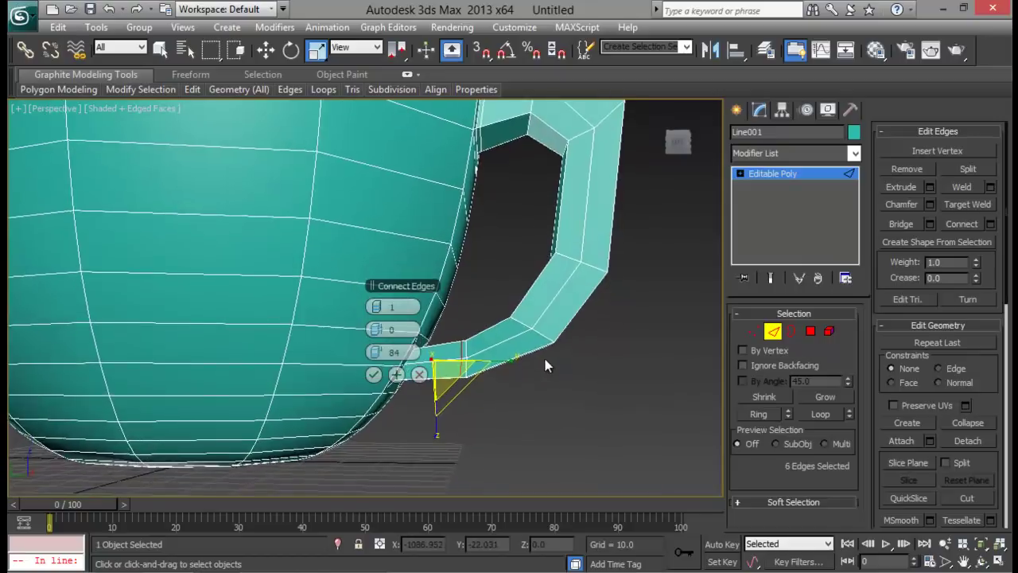
pyautogui.moveTo(377, 354); pyautogui.dragTo(389, 526)
pyautogui.moveTo(377, 273); pyautogui.dragTo(824, 363)
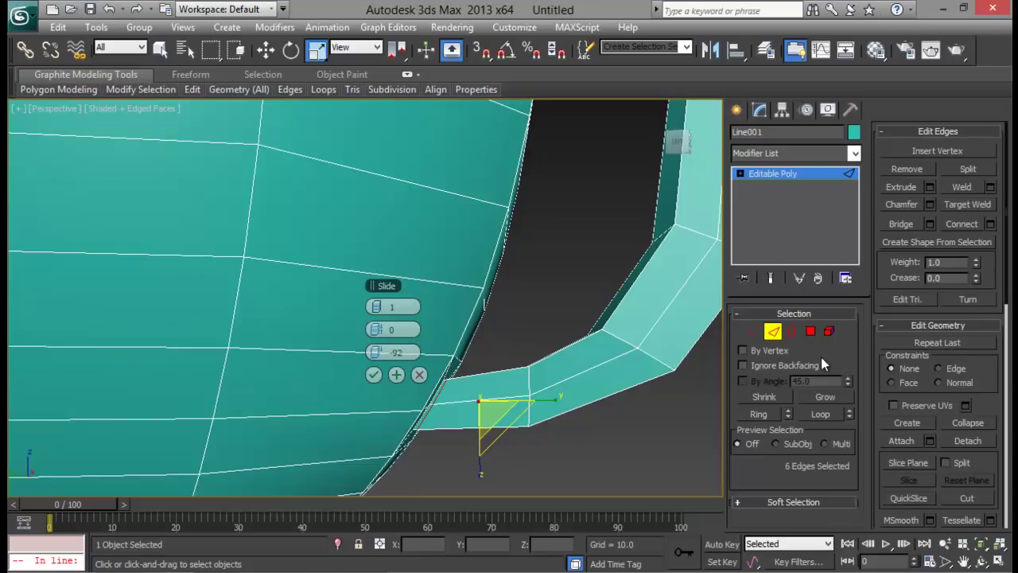
pyautogui.click(374, 375)
# - Connect the ring of edges between the cup wall and the handle's lower base with 1 segment, sliding it close to the handle
pyautogui.keyDown('alt'); pyautogui.moveTo(485, 367); pyautogui.dragTo(464, 345, button='middle'); pyautogui.keyUp('alt')
pyautogui.click(408, 340)
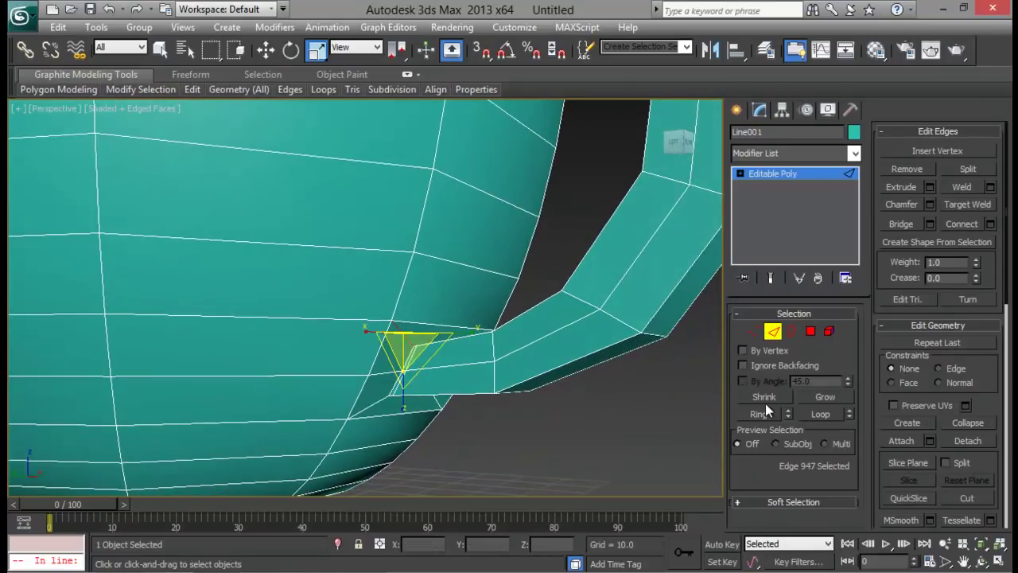
pyautogui.click(991, 223)
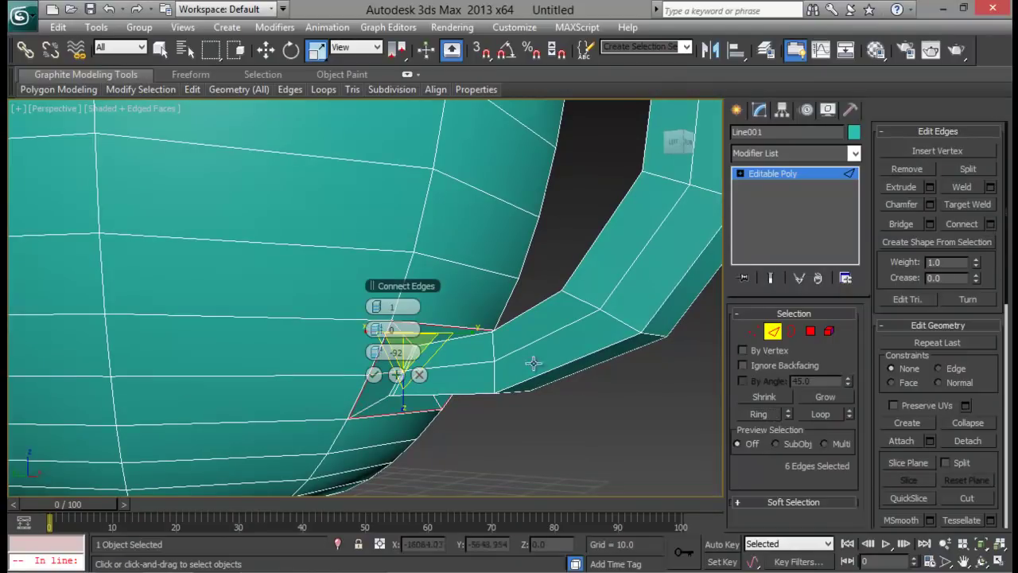
pyautogui.moveTo(371, 352); pyautogui.dragTo(620, 371)
pyautogui.click(373, 375)
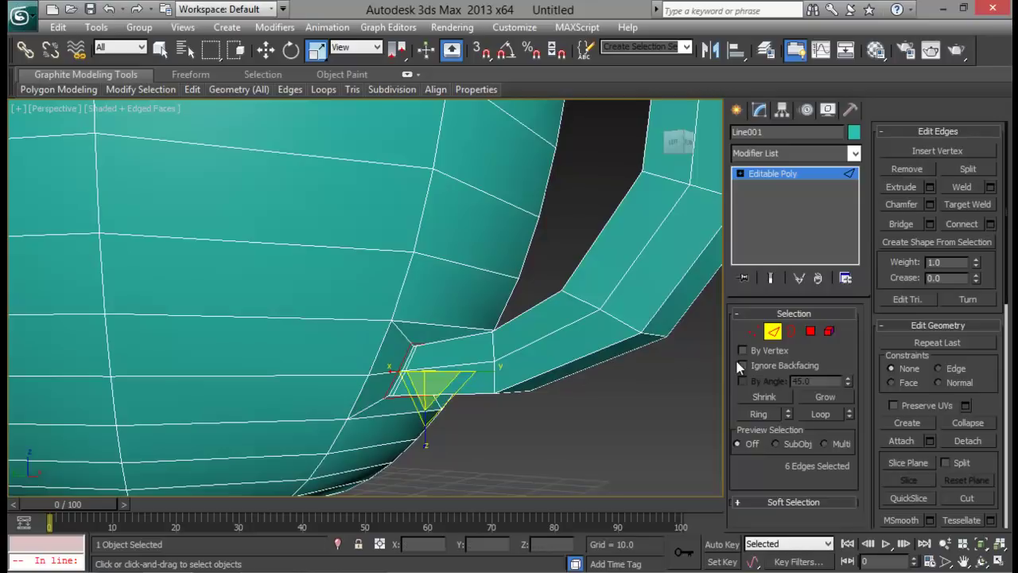
# - Leave edge editing, turn NURMS subdivision back on for the cup, and set its display iterations to 2
pyautogui.click(773, 332)
pyautogui.scroll(-5, 889, 377)
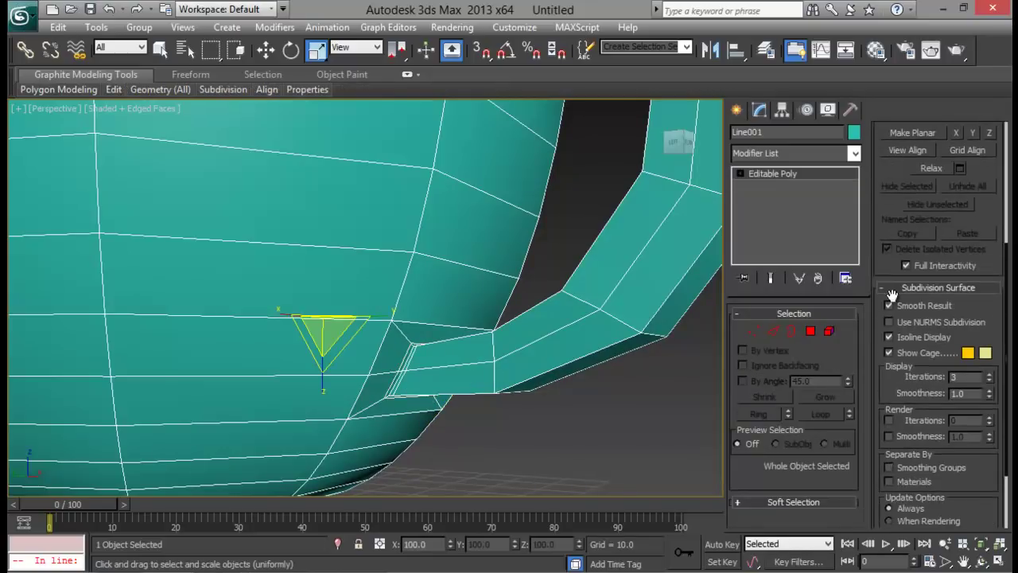
pyautogui.click(889, 322)
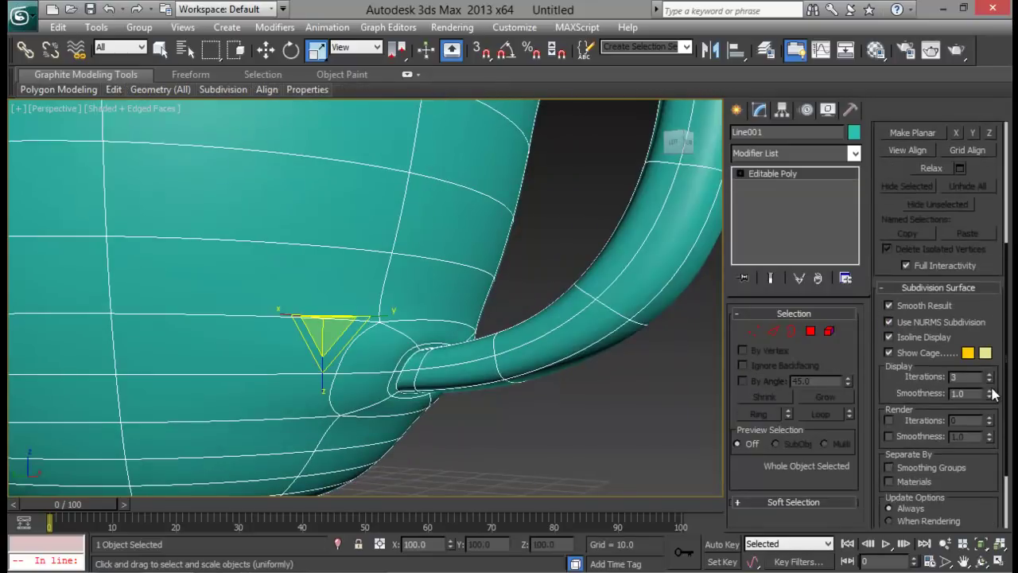
pyautogui.click(990, 380)
pyautogui.keyDown('alt'); pyautogui.moveTo(552, 330); pyautogui.dragTo(516, 311, button='middle'); pyautogui.keyUp('alt')
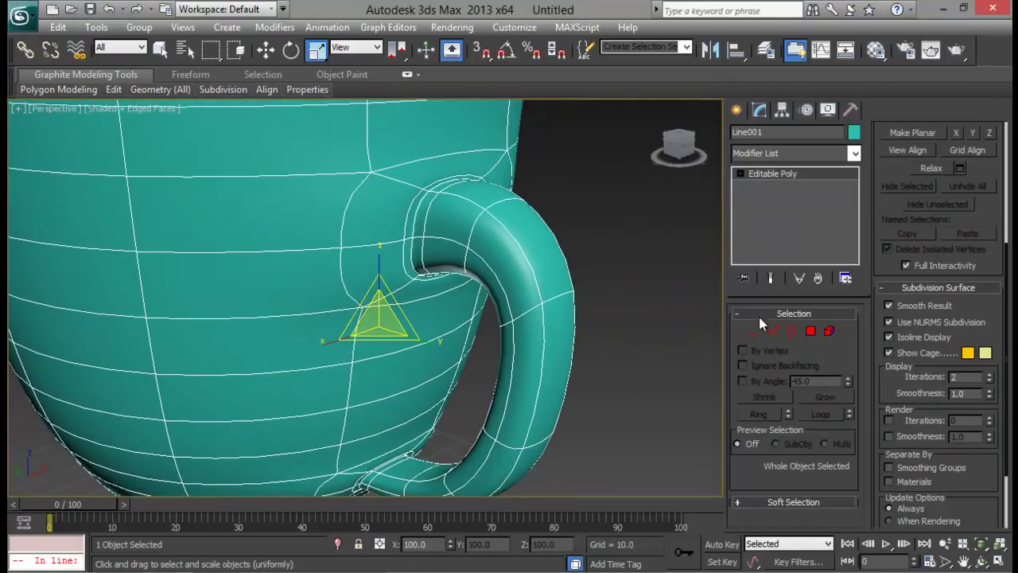
# - Select the six cup-wall edges that form the outer outline around the upper handle joint
pyautogui.click(754, 331)
pyautogui.keyDown('alt'); pyautogui.moveTo(600, 269); pyautogui.dragTo(517, 232, button='middle'); pyautogui.keyUp('alt')
pyautogui.click(778, 332)
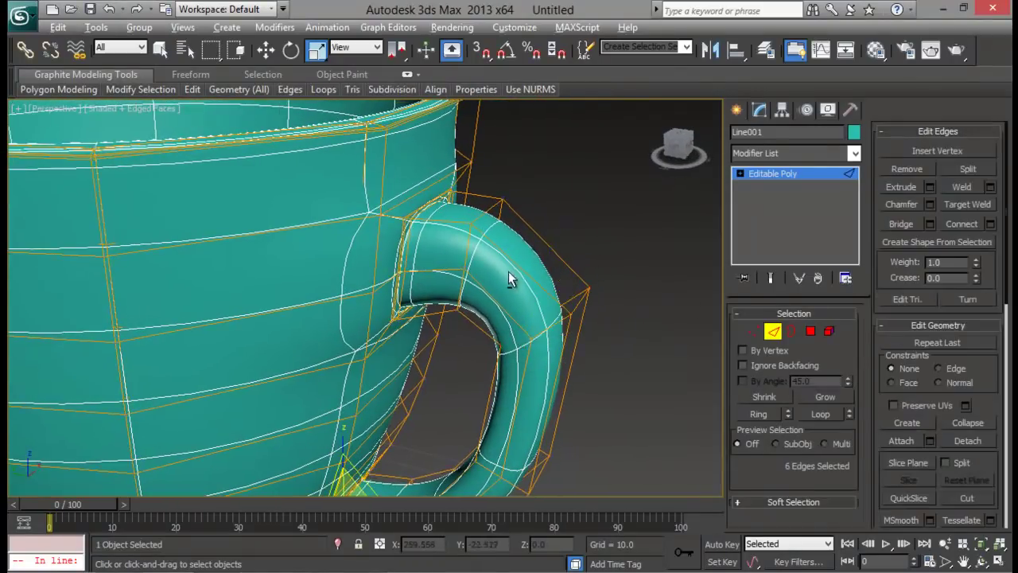
pyautogui.keyDown('alt'); pyautogui.moveTo(508, 272); pyautogui.dragTo(445, 232, button='middle'); pyautogui.keyUp('alt')
pyautogui.click(421, 197)
pyautogui.keyDown('alt'); pyautogui.moveTo(421, 199); pyautogui.dragTo(450, 170, button='middle'); pyautogui.keyUp('alt')
pyautogui.keyDown('alt'); pyautogui.moveTo(568, 332); pyautogui.dragTo(579, 347, button='middle'); pyautogui.keyUp('alt')
pyautogui.keyDown('ctrl'); pyautogui.click(343, 278); pyautogui.keyUp('ctrl')
pyautogui.keyDown('ctrl'); pyautogui.click(316, 326); pyautogui.keyUp('ctrl')
pyautogui.keyDown('alt'); pyautogui.moveTo(316, 326); pyautogui.dragTo(376, 356, button='middle'); pyautogui.keyUp('alt')
pyautogui.keyDown('ctrl'); pyautogui.click(380, 363); pyautogui.keyUp('ctrl')
pyautogui.keyDown('alt'); pyautogui.moveTo(518, 367); pyautogui.dragTo(430, 312, button='middle'); pyautogui.keyUp('alt')
pyautogui.keyDown('ctrl'); pyautogui.click(540, 278); pyautogui.keyUp('ctrl')
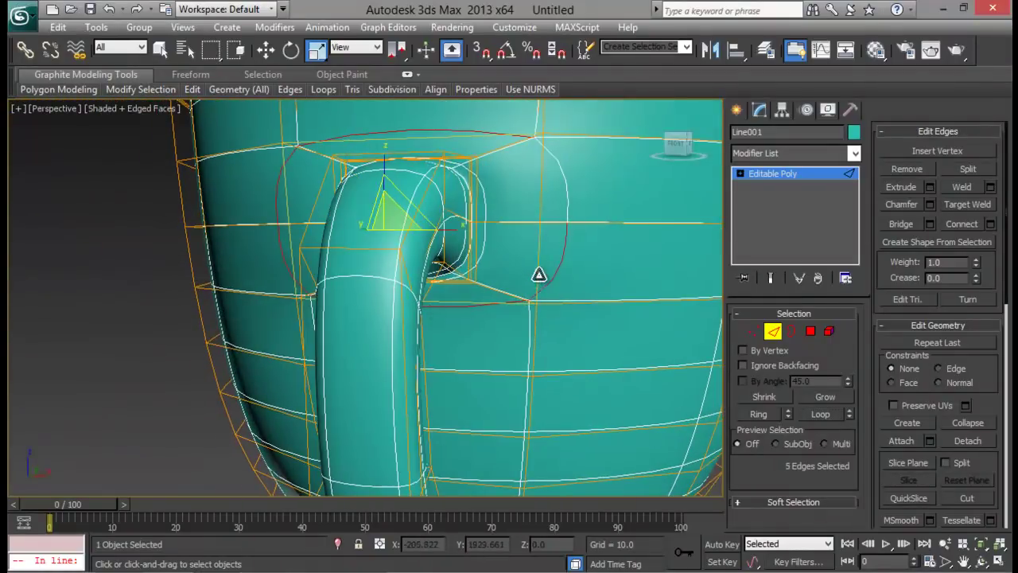
pyautogui.keyDown('ctrl'); pyautogui.click(540, 201); pyautogui.keyUp('ctrl')
pyautogui.keyDown('alt'); pyautogui.moveTo(540, 200); pyautogui.dragTo(296, 243, button='middle'); pyautogui.keyUp('alt')
pyautogui.keyDown('alt'); pyautogui.moveTo(473, 249); pyautogui.dragTo(556, 209, button='middle'); pyautogui.keyUp('alt')
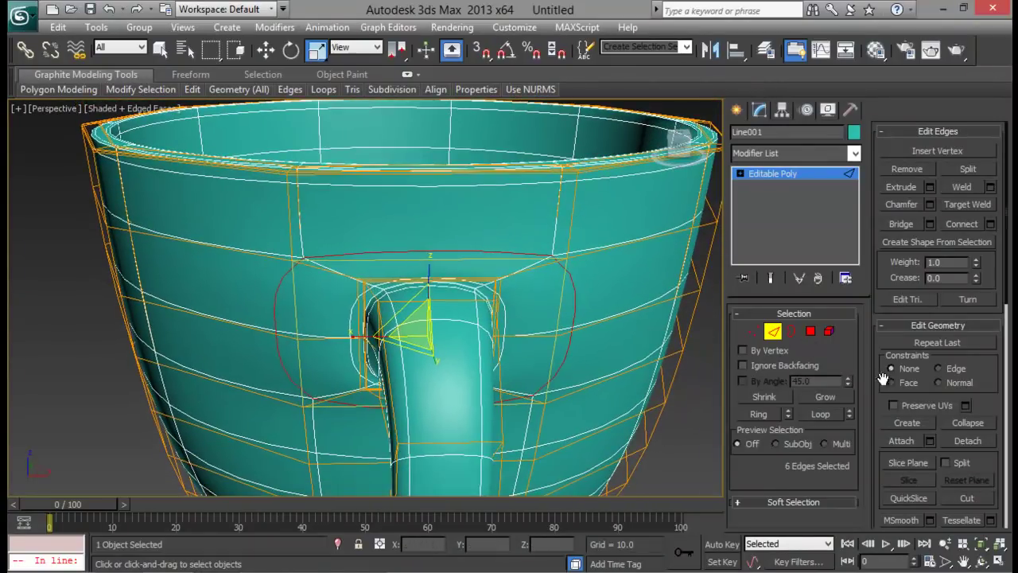
# - Scale the selected outline around the upper handle joint slightly in height and width
pyautogui.keyDown('alt'); pyautogui.moveTo(421, 336); pyautogui.dragTo(484, 303, button='middle'); pyautogui.keyUp('alt')
pyautogui.moveTo(427, 275); pyautogui.dragTo(424, 287)
pyautogui.keyDown('alt'); pyautogui.moveTo(424, 340); pyautogui.dragTo(377, 363, button='middle'); pyautogui.keyUp('alt')
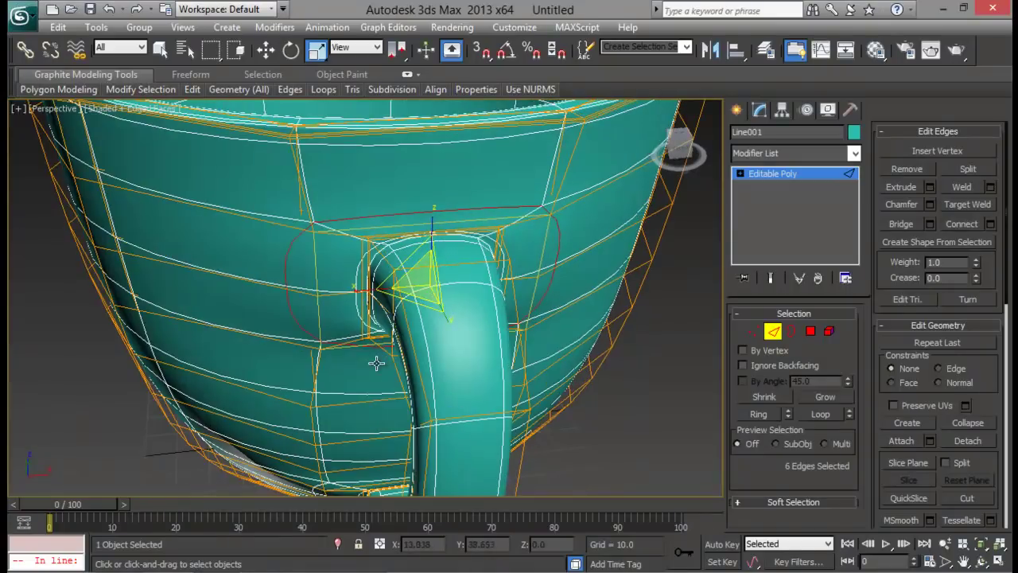
pyautogui.moveTo(371, 293)
pyautogui.mouseDown()
pyautogui.moveTo(382, 290)
pyautogui.moveTo(374, 292)
pyautogui.mouseUp()
pyautogui.keyDown('alt'); pyautogui.moveTo(395, 363); pyautogui.dragTo(460, 308, button='middle'); pyautogui.keyUp('alt')
pyautogui.scroll(3, 460, 309)
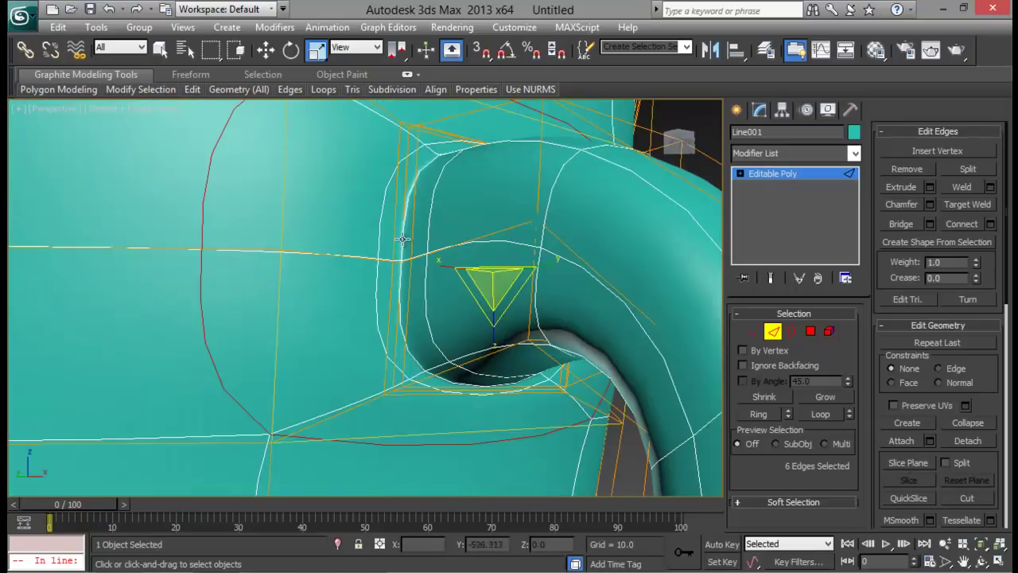
pyautogui.click(403, 228)
pyautogui.keyDown('ctrl'); pyautogui.click(398, 301); pyautogui.keyUp('ctrl')
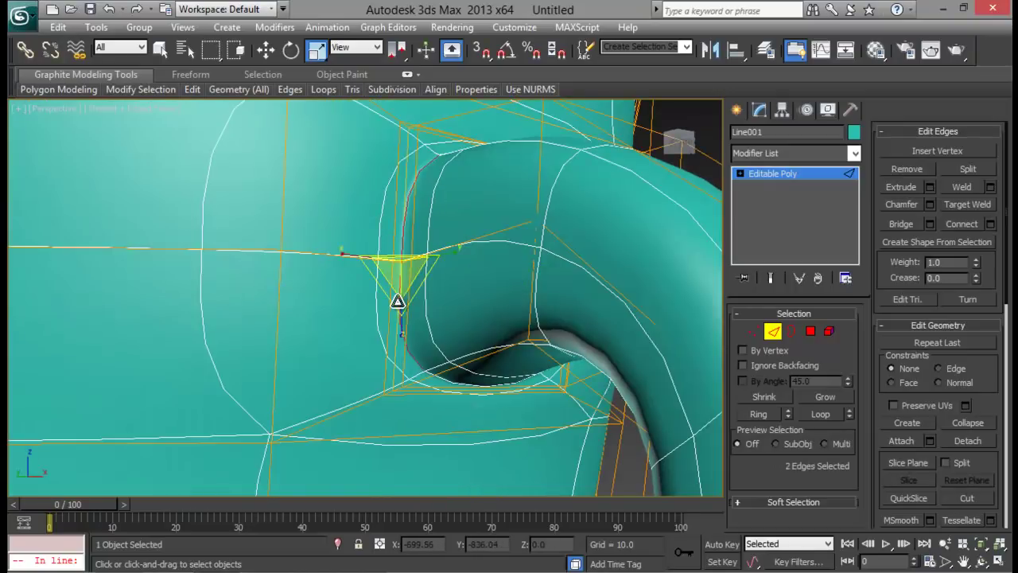
pyautogui.click(822, 415)
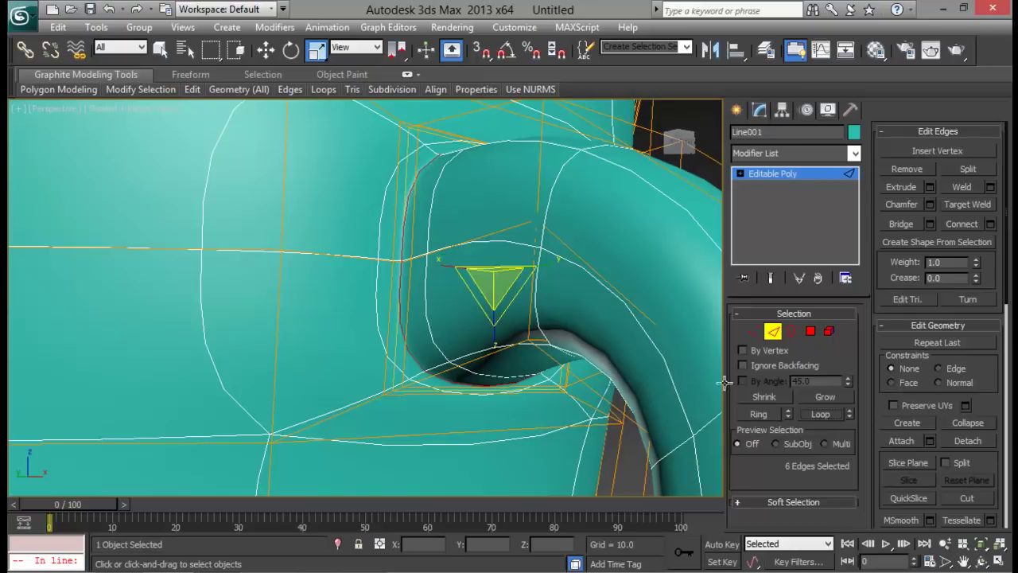
pyautogui.moveTo(500, 283); pyautogui.dragTo(401, 231)
pyautogui.click(380, 213)
pyautogui.keyDown('alt'); pyautogui.moveTo(379, 213); pyautogui.dragTo(470, 206, button='middle'); pyautogui.keyUp('alt')
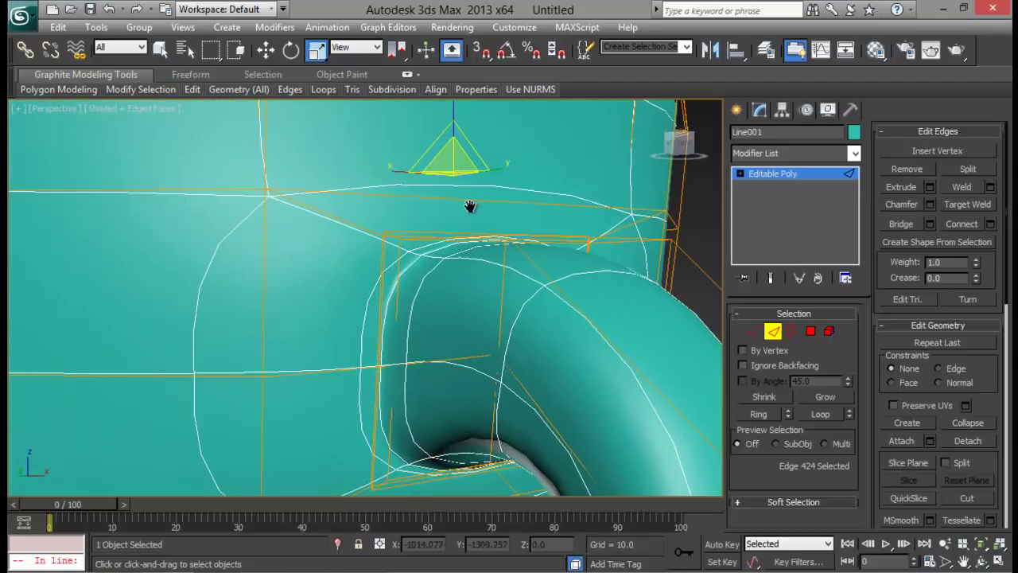
# - Select the edge loop on the cup wall just outside the upper handle joint, scale it slightly in height and to 84% along Y
pyautogui.click(380, 270)
pyautogui.click(820, 414)
pyautogui.moveTo(485, 352); pyautogui.dragTo(488, 333)
pyautogui.scroll(-6, 489, 332)
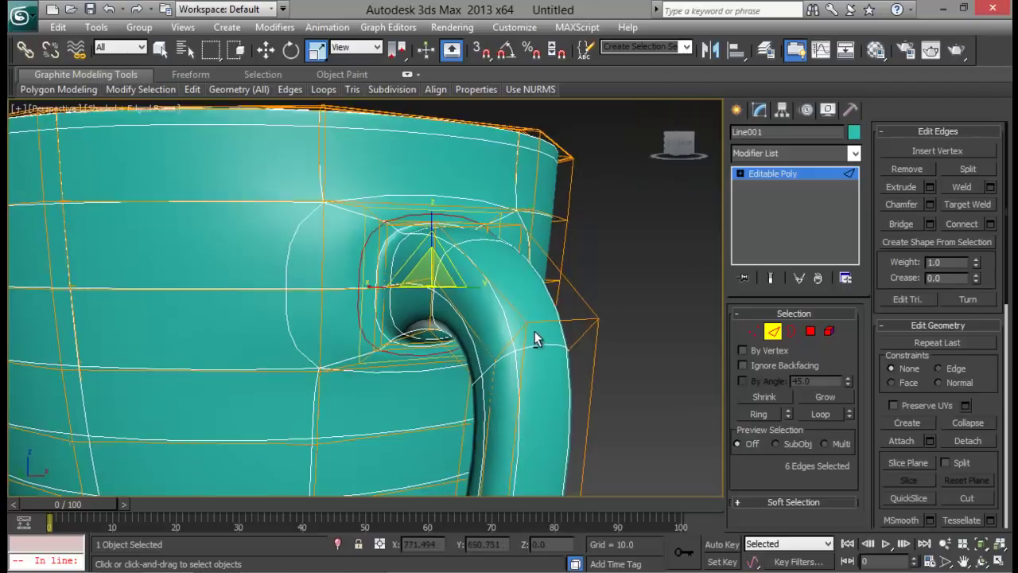
pyautogui.moveTo(437, 223); pyautogui.dragTo(438, 230)
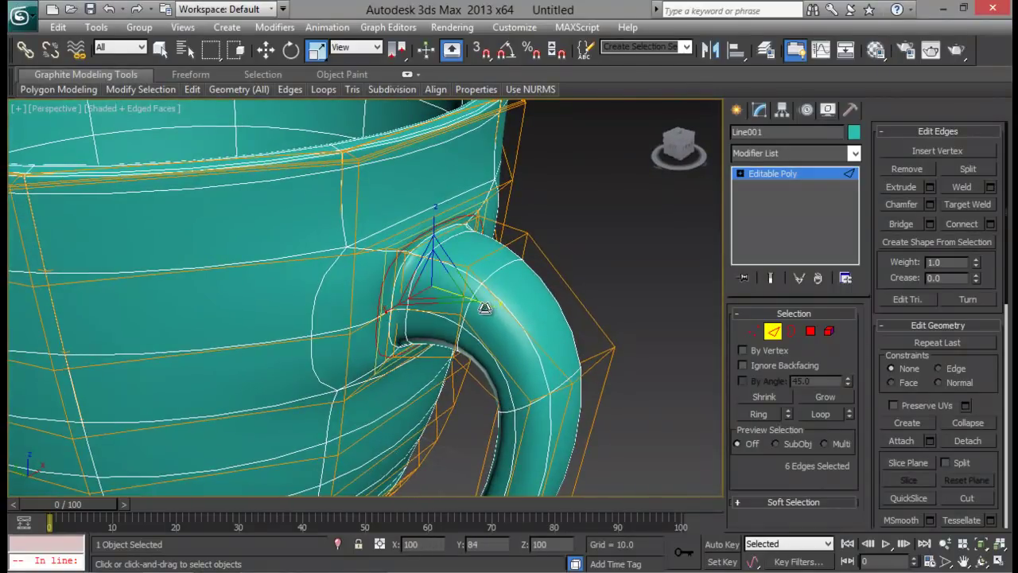
pyautogui.moveTo(480, 307); pyautogui.dragTo(481, 308)
pyautogui.moveTo(481, 308)
pyautogui.keyDown('alt'); pyautogui.mouseDown(button='middle')
pyautogui.moveTo(532, 323)
pyautogui.moveTo(489, 289)
pyautogui.moveTo(480, 295)
pyautogui.mouseUp(button='middle'); pyautogui.keyUp('alt')
# - Move the edge loop just outside the upper handle joint slightly toward the cup along Y
pyautogui.press('w')
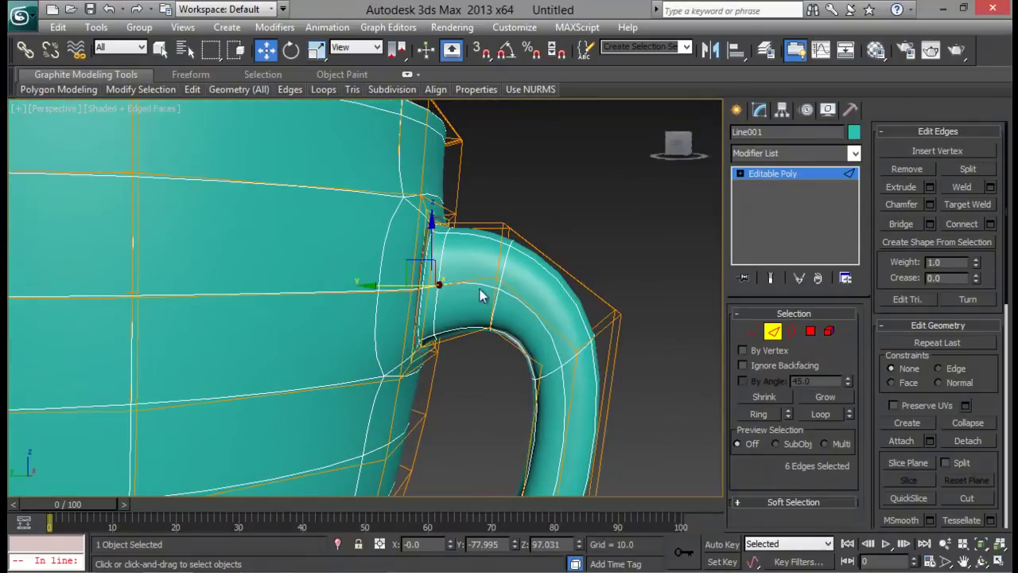
pyautogui.moveTo(393, 284); pyautogui.dragTo(390, 284)
pyautogui.keyDown('alt'); pyautogui.moveTo(430, 285); pyautogui.dragTo(437, 309, button='middle'); pyautogui.keyUp('alt')
# - Select the edge loop where the handle's upper end meets the cup, shift it slightly, and clear the selection
pyautogui.click(433, 284)
pyautogui.scroll(4, 437, 302)
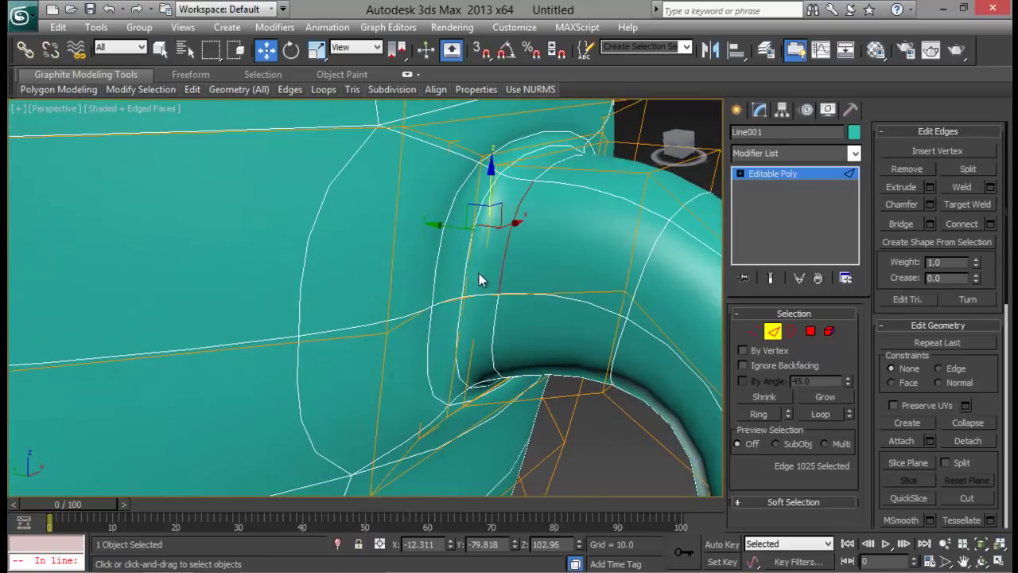
pyautogui.click(469, 236)
pyautogui.click(817, 416)
pyautogui.keyDown('alt'); pyautogui.moveTo(500, 299); pyautogui.dragTo(525, 306, button='middle'); pyautogui.keyUp('alt')
pyautogui.moveTo(494, 264); pyautogui.dragTo(525, 273)
pyautogui.keyDown('alt'); pyautogui.moveTo(533, 288); pyautogui.dragTo(606, 343, button='middle'); pyautogui.keyUp('alt')
pyautogui.click(558, 296)
pyautogui.click(430, 264)
# - Adjust the edge on the underside of the upper handle joint with a small move along Y
pyautogui.keyDown('alt'); pyautogui.moveTo(429, 265); pyautogui.dragTo(519, 311, button='middle'); pyautogui.keyUp('alt')
pyautogui.keyDown('alt'); pyautogui.moveTo(423, 293); pyautogui.dragTo(466, 232, button='middle'); pyautogui.keyUp('alt')
pyautogui.click(543, 302)
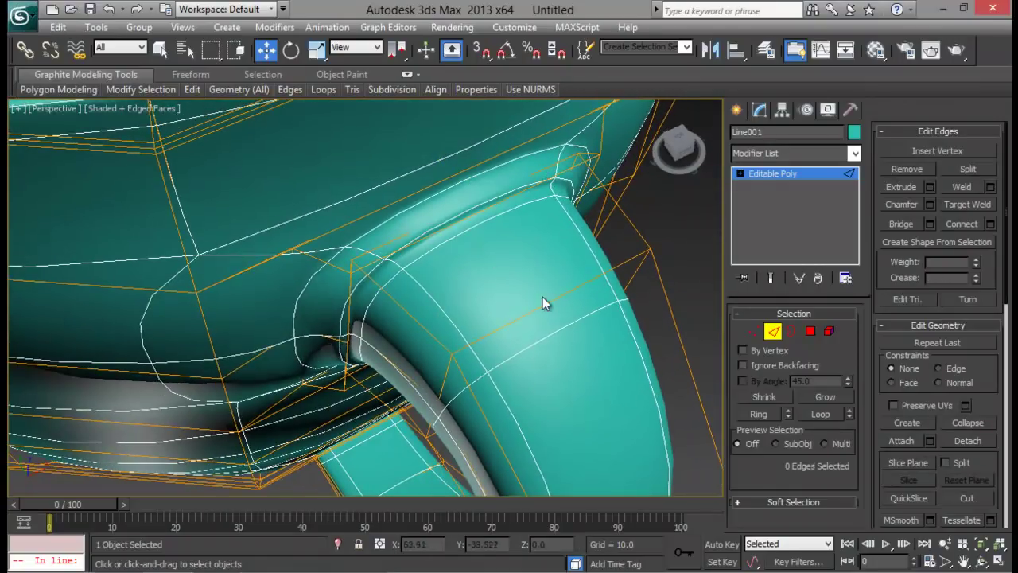
pyautogui.click(547, 300)
pyautogui.keyDown('alt'); pyautogui.moveTo(547, 301); pyautogui.dragTo(525, 247, button='middle'); pyautogui.keyUp('alt')
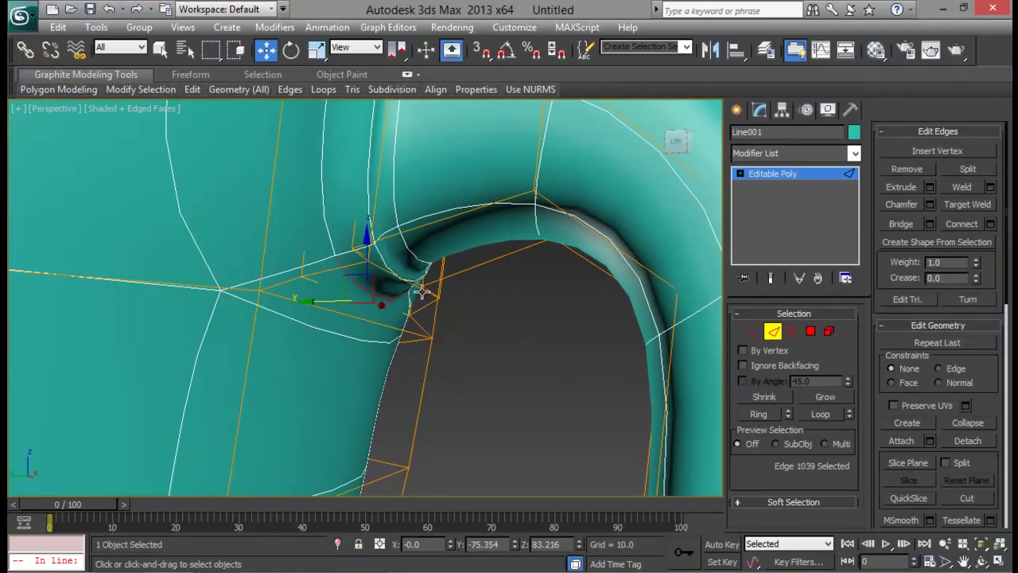
pyautogui.keyDown('alt'); pyautogui.moveTo(439, 289); pyautogui.dragTo(374, 315, button='middle'); pyautogui.keyUp('alt')
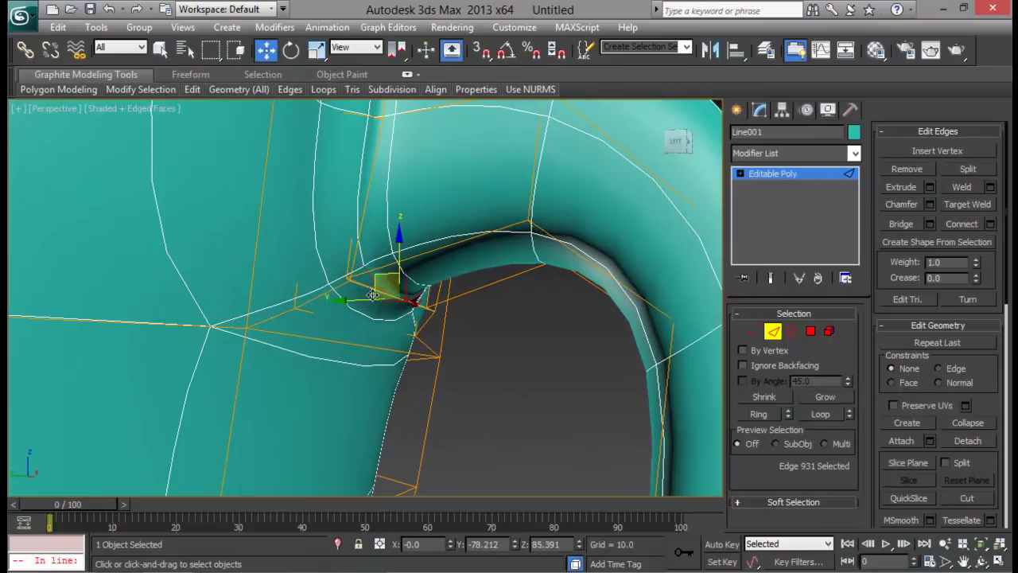
pyautogui.keyDown('alt'); pyautogui.moveTo(453, 294); pyautogui.dragTo(388, 253, button='middle'); pyautogui.keyUp('alt')
# - Switch to vertex editing and move the cup-wall vertex at the upper joint's lower corner about 2.8 units along X toward the handle
pyautogui.scroll(-6, 381, 271)
pyautogui.keyDown('alt'); pyautogui.moveTo(381, 302); pyautogui.dragTo(422, 346, button='middle'); pyautogui.keyUp('alt')
pyautogui.scroll(3, 361, 355)
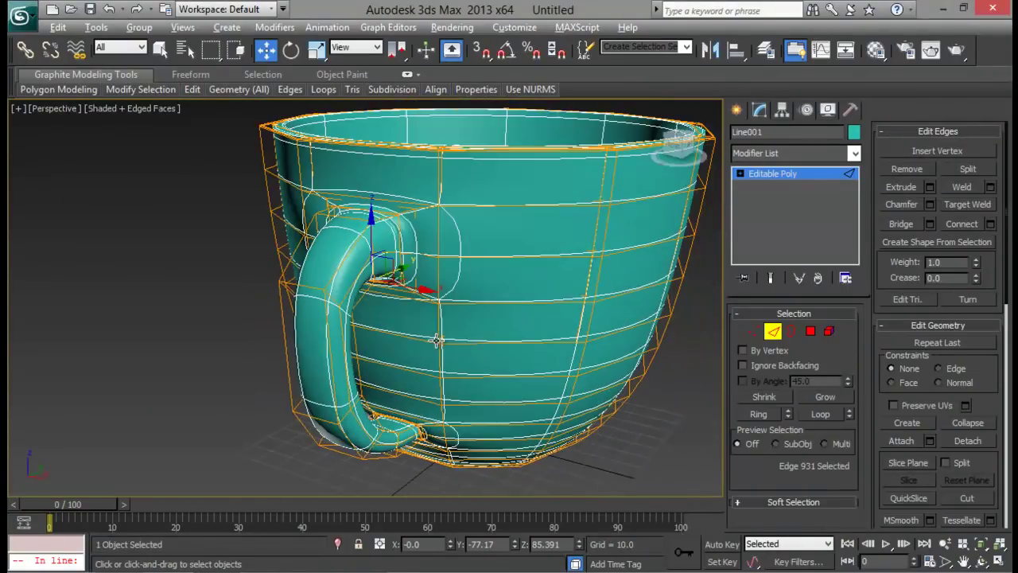
pyautogui.scroll(5, 432, 341)
pyautogui.click(754, 332)
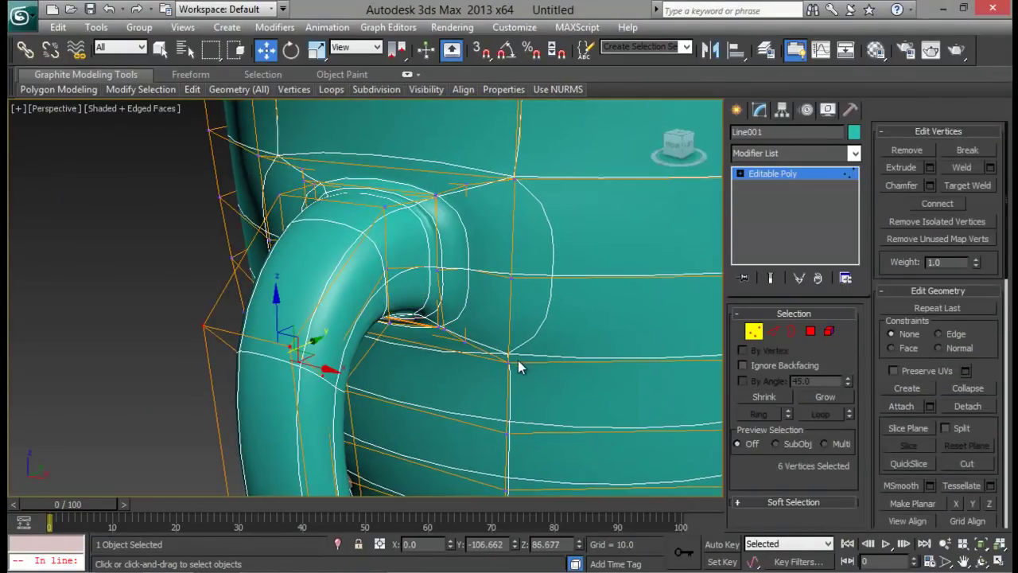
pyautogui.click(510, 360)
pyautogui.moveTo(550, 370); pyautogui.dragTo(541, 367)
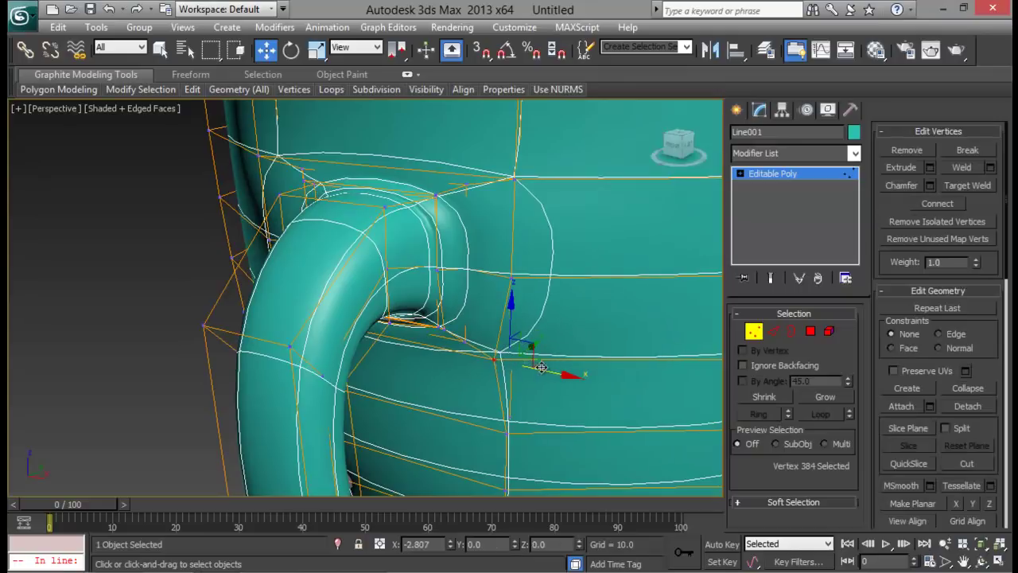
# - Move the cup-wall vertex beside the middle of the upper handle joint along X toward the handle
pyautogui.click(510, 278)
pyautogui.moveTo(549, 282)
pyautogui.keyDown('alt'); pyautogui.mouseDown(button='middle')
pyautogui.moveTo(577, 283)
pyautogui.moveTo(566, 238)
pyautogui.moveTo(552, 281)
pyautogui.mouseUp(button='middle'); pyautogui.keyUp('alt')
pyautogui.keyDown('alt'); pyautogui.moveTo(473, 286); pyautogui.dragTo(565, 305, button='middle'); pyautogui.keyUp('alt')
pyautogui.click(509, 278)
pyautogui.moveTo(561, 275); pyautogui.dragTo(522, 279)
# - Move the cup-wall vertices at the upper joint's top corners inward toward the handle
pyautogui.keyDown('alt'); pyautogui.moveTo(107, 334); pyautogui.dragTo(132, 368, button='middle'); pyautogui.keyUp('alt')
pyautogui.moveTo(132, 367); pyautogui.dragTo(158, 307, button='middle')
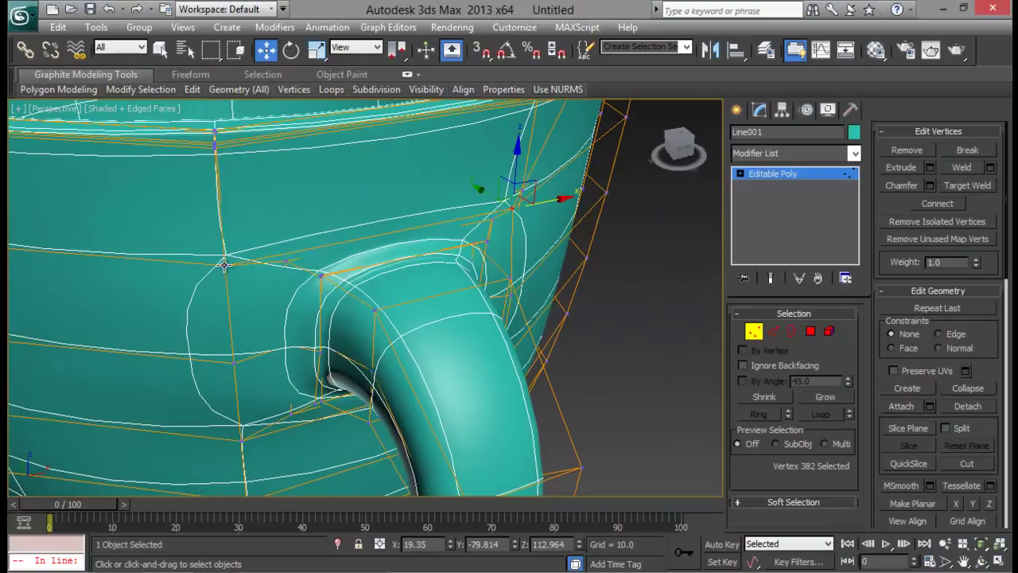
pyautogui.click(224, 264)
pyautogui.moveTo(287, 254); pyautogui.dragTo(318, 248)
# - Move the cup-wall vertices on the opposite side of the upper handle joint inward along X toward the handle
pyautogui.keyDown('alt'); pyautogui.moveTo(269, 378); pyautogui.dragTo(254, 377, button='middle'); pyautogui.keyUp('alt')
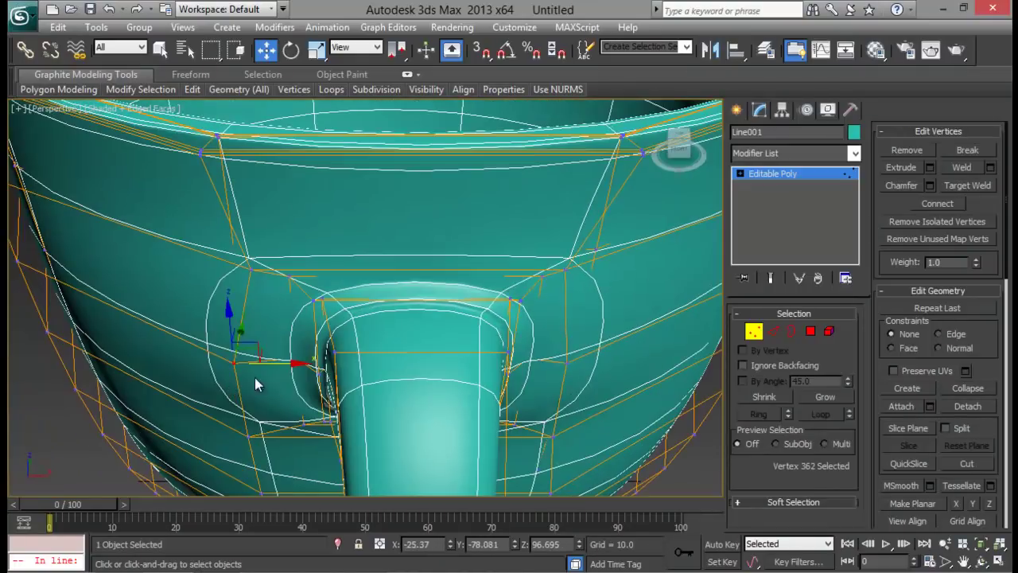
pyautogui.moveTo(279, 365); pyautogui.dragTo(299, 364)
pyautogui.keyDown('alt'); pyautogui.moveTo(299, 364); pyautogui.dragTo(311, 381, button='middle'); pyautogui.keyUp('alt')
pyautogui.moveTo(315, 379); pyautogui.dragTo(323, 379)
# - Reposition the vertex at the lower corner of the handle's upper base with small moves
pyautogui.keyDown('alt'); pyautogui.moveTo(327, 399); pyautogui.dragTo(451, 408, button='middle'); pyautogui.keyUp('alt')
pyautogui.moveTo(230, 366); pyautogui.dragTo(292, 386)
pyautogui.keyDown('alt'); pyautogui.moveTo(291, 387); pyautogui.dragTo(292, 352, button='middle'); pyautogui.keyUp('alt')
pyautogui.click(286, 349)
pyautogui.moveTo(255, 341); pyautogui.dragTo(265, 345)
pyautogui.keyDown('alt'); pyautogui.moveTo(328, 344); pyautogui.dragTo(294, 338, button='middle'); pyautogui.keyUp('alt')
# - Move the cup-wall vertex below the upper handle joint slightly outward along Y
pyautogui.scroll(-4, 381, 344)
pyautogui.keyDown('alt'); pyautogui.moveTo(384, 345); pyautogui.dragTo(383, 418, button='middle'); pyautogui.keyUp('alt')
pyautogui.scroll(6, 307, 324)
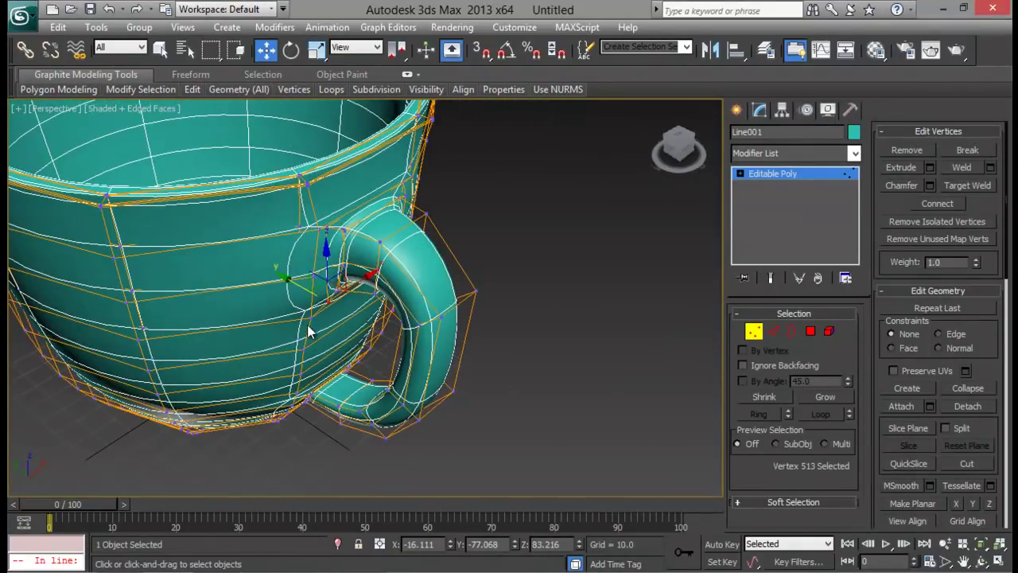
pyautogui.click(279, 345)
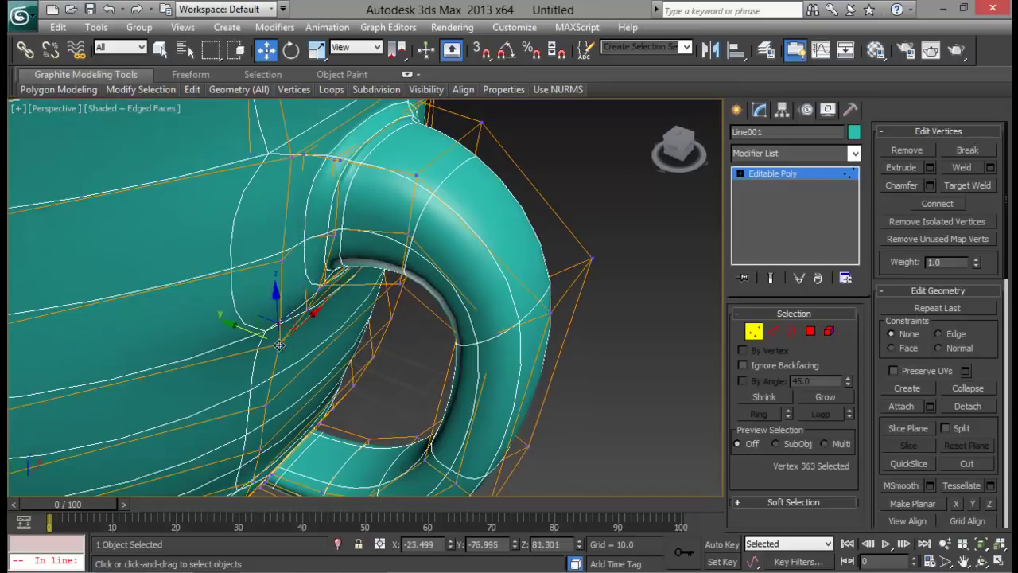
pyautogui.moveTo(258, 338); pyautogui.dragTo(265, 358)
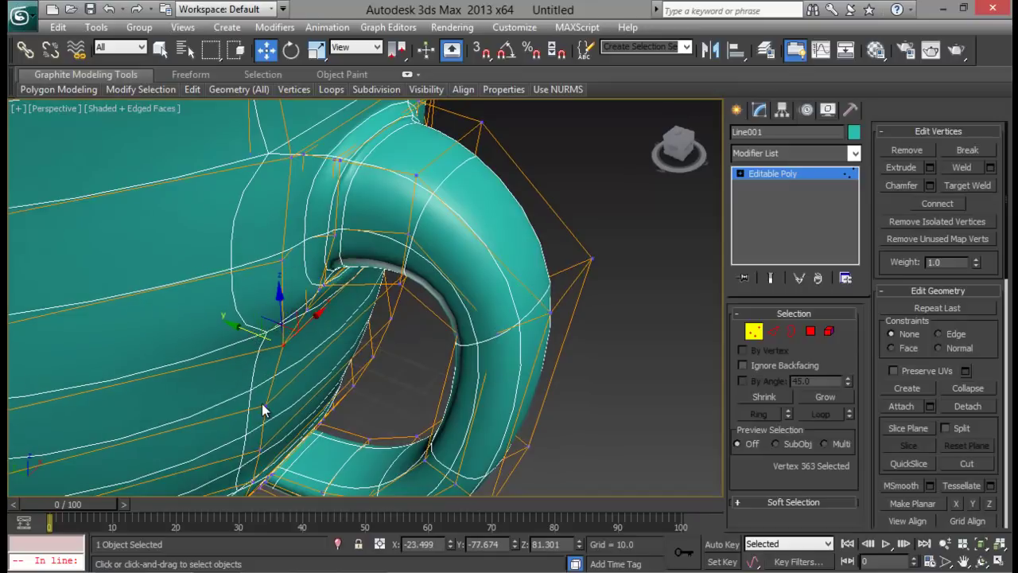
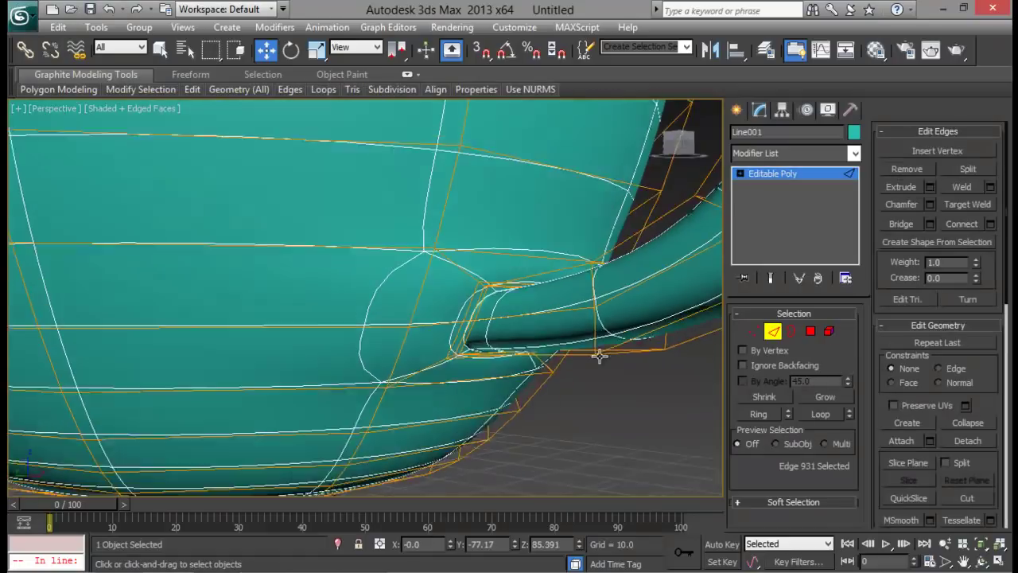
# - Scale the two cup-wall vertices above the lower handle joint closer together along X
pyautogui.keyDown('alt'); pyautogui.moveTo(600, 355); pyautogui.dragTo(651, 342, button='middle'); pyautogui.keyUp('alt')
pyautogui.click(754, 331)
pyautogui.click(308, 310)
pyautogui.press('r')
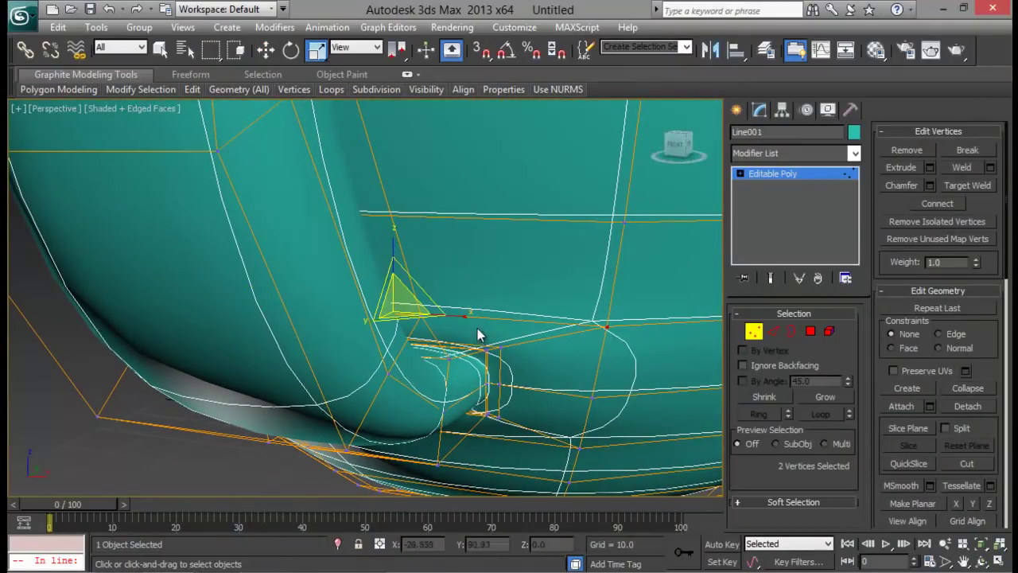
pyautogui.moveTo(477, 330); pyautogui.dragTo(588, 410)
# - Scale the pair of cup-wall vertices on either side of the lower handle joint slightly inward along X
pyautogui.click(590, 396)
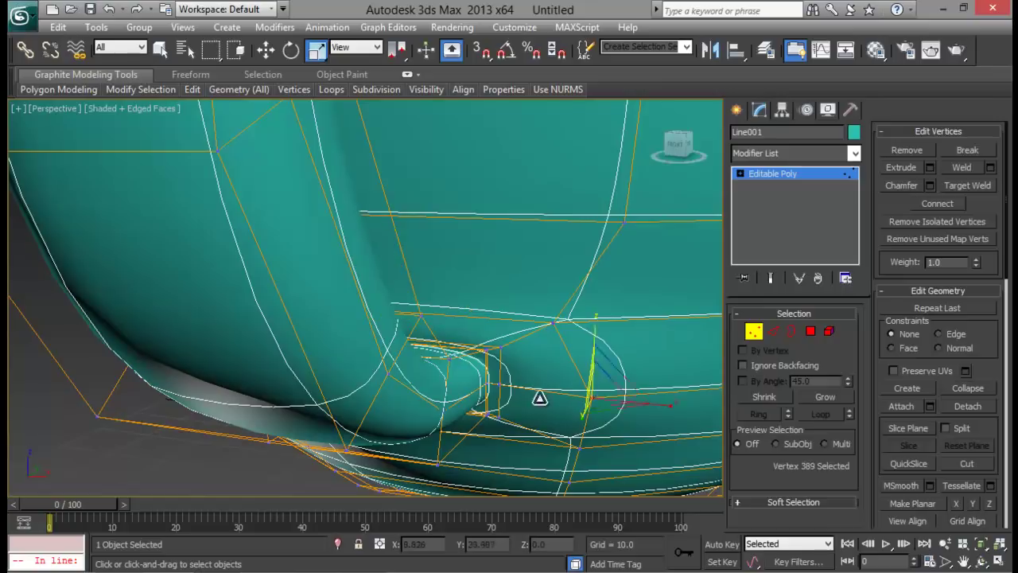
pyautogui.keyDown('alt'); pyautogui.moveTo(540, 398); pyautogui.dragTo(581, 385, button='middle'); pyautogui.keyUp('alt')
pyautogui.keyDown('ctrl'); pyautogui.click(260, 406); pyautogui.keyUp('ctrl')
pyautogui.keyDown('alt'); pyautogui.moveTo(262, 408); pyautogui.dragTo(404, 382, button='middle'); pyautogui.keyUp('alt')
pyautogui.moveTo(405, 382); pyautogui.dragTo(398, 381)
pyautogui.keyDown('alt'); pyautogui.moveTo(397, 381); pyautogui.dragTo(427, 316, button='middle'); pyautogui.keyUp('alt')
# - Scale the two cup-wall vertices below the lower handle joint along X
pyautogui.click(264, 377)
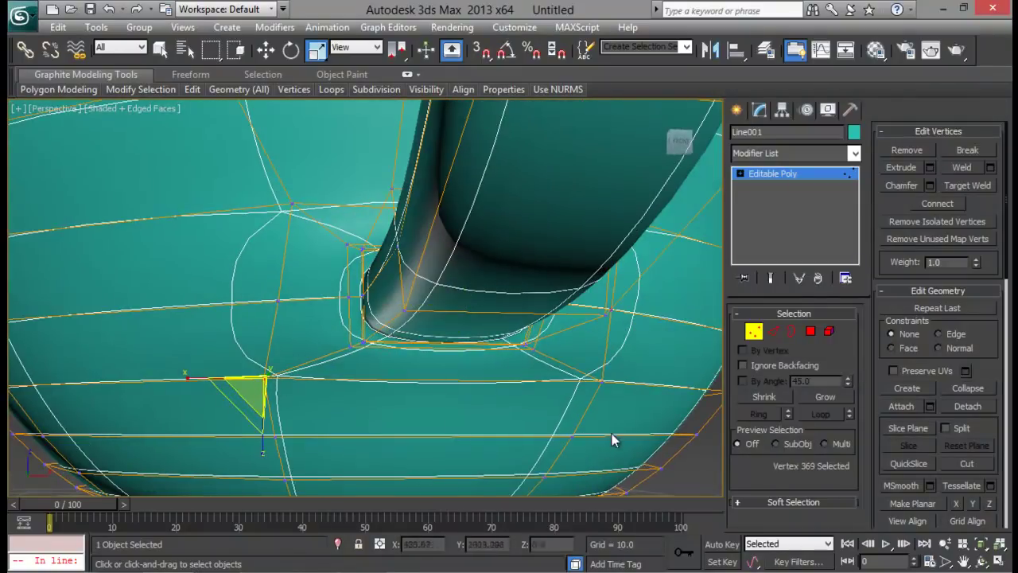
pyautogui.keyDown('ctrl'); pyautogui.click(600, 385); pyautogui.keyUp('ctrl')
pyautogui.moveTo(364, 377); pyautogui.dragTo(386, 384)
# - Select the edge loop around the handle's lower base and move it along Y away from the cup, to about Y -59.7
pyautogui.scroll(-5, 472, 388)
pyautogui.keyDown('alt'); pyautogui.moveTo(487, 387); pyautogui.dragTo(571, 417, button='middle'); pyautogui.keyUp('alt')
pyautogui.scroll(6, 456, 366)
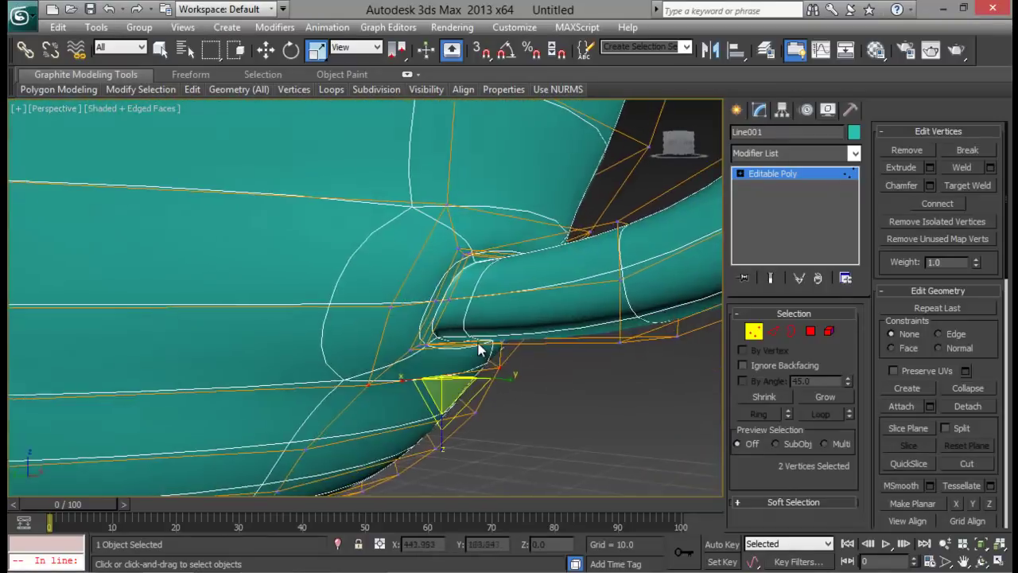
pyautogui.scroll(4, 482, 334)
pyautogui.scroll(-2, 482, 334)
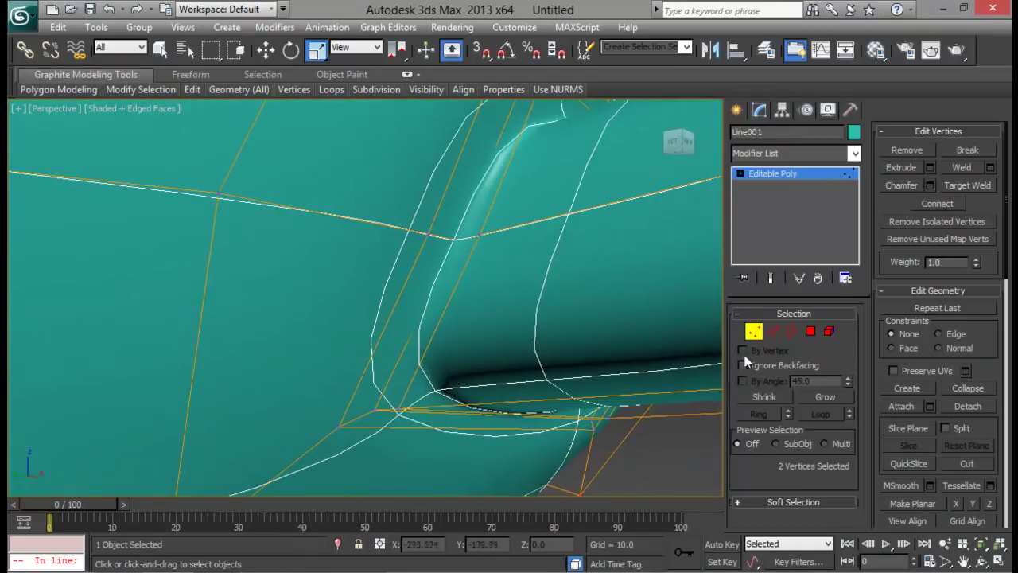
pyautogui.click(774, 331)
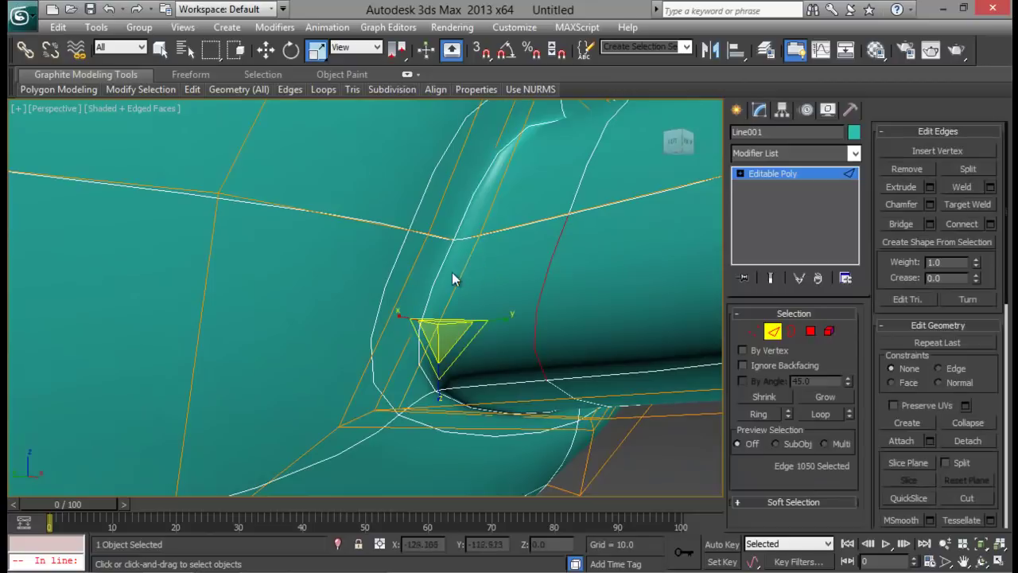
pyautogui.click(431, 315)
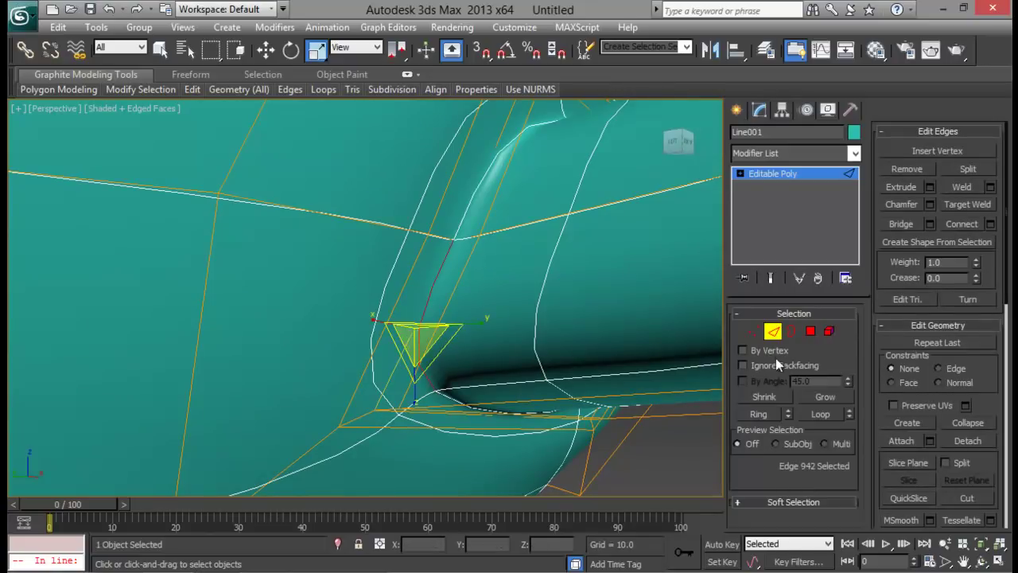
pyautogui.click(820, 413)
pyautogui.press('w')
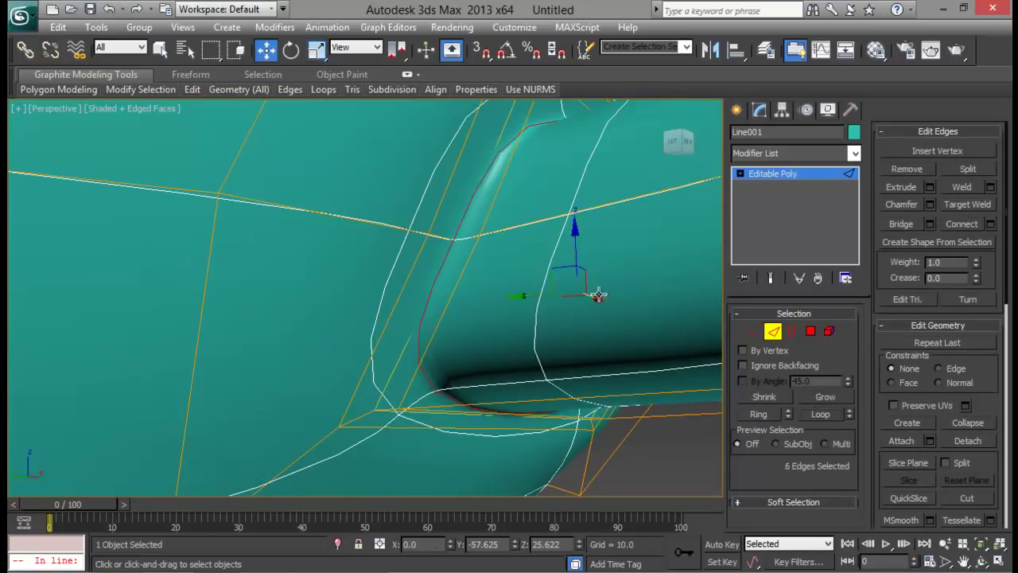
pyautogui.moveTo(519, 295); pyautogui.dragTo(547, 292)
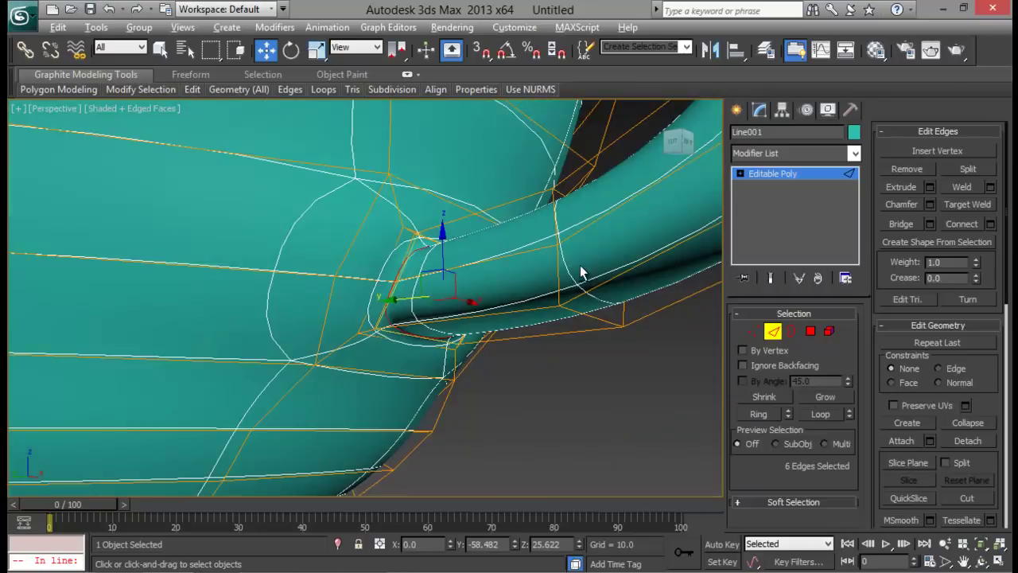
pyautogui.keyDown('alt'); pyautogui.moveTo(580, 265); pyautogui.dragTo(393, 287, button='middle'); pyautogui.keyUp('alt')
pyautogui.moveTo(393, 286); pyautogui.dragTo(411, 288)
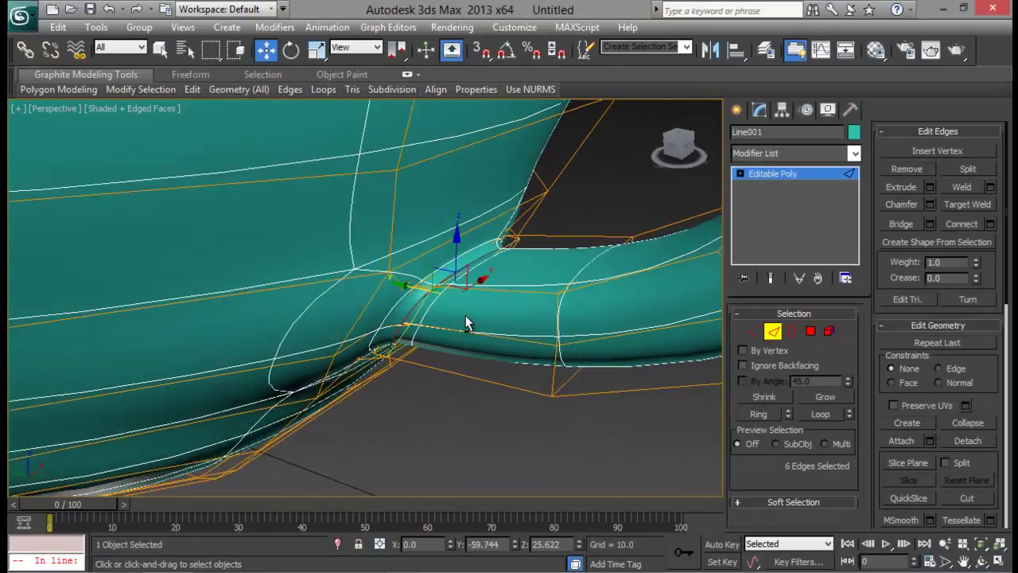
# - Reselect the edge loop at the handle's lower base, move it slightly back toward the cup to about Y -59.1, and leave edge editing
pyautogui.moveTo(467, 323)
pyautogui.keyDown('alt'); pyautogui.mouseDown(button='middle')
pyautogui.moveTo(480, 318)
pyautogui.moveTo(413, 300)
pyautogui.moveTo(453, 312)
pyautogui.mouseUp(button='middle'); pyautogui.keyUp('alt')
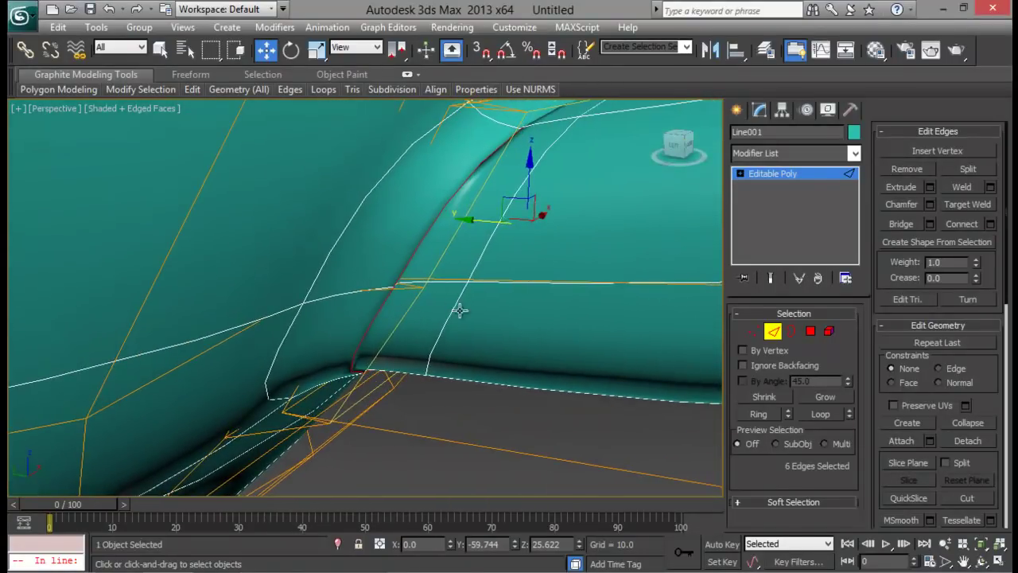
pyautogui.keyDown('alt'); pyautogui.moveTo(382, 398); pyautogui.dragTo(401, 368, button='middle'); pyautogui.keyUp('alt')
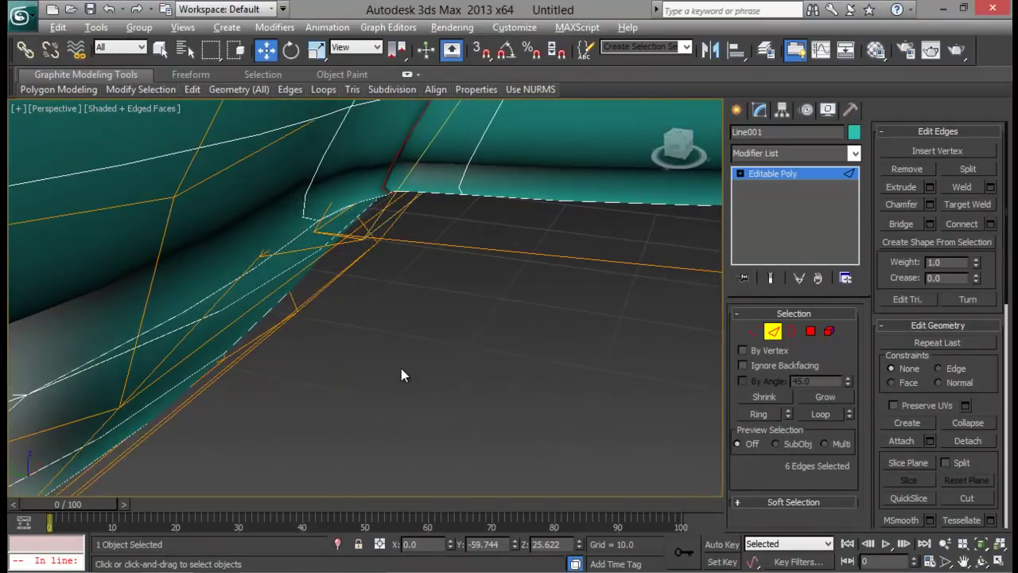
pyautogui.click(424, 245)
pyautogui.moveTo(424, 245)
pyautogui.keyDown('alt'); pyautogui.mouseDown(button='middle')
pyautogui.moveTo(406, 281)
pyautogui.moveTo(426, 263)
pyautogui.mouseUp(button='middle'); pyautogui.keyUp('alt')
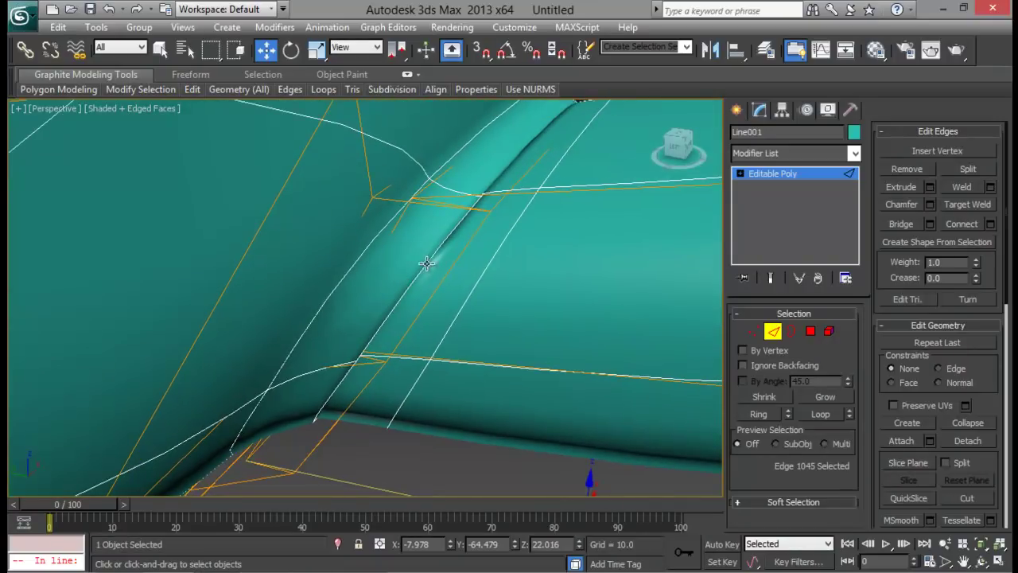
pyautogui.click(452, 261)
pyautogui.keyDown('alt'); pyautogui.moveTo(496, 266); pyautogui.dragTo(710, 288, button='middle'); pyautogui.keyUp('alt')
pyautogui.click(820, 413)
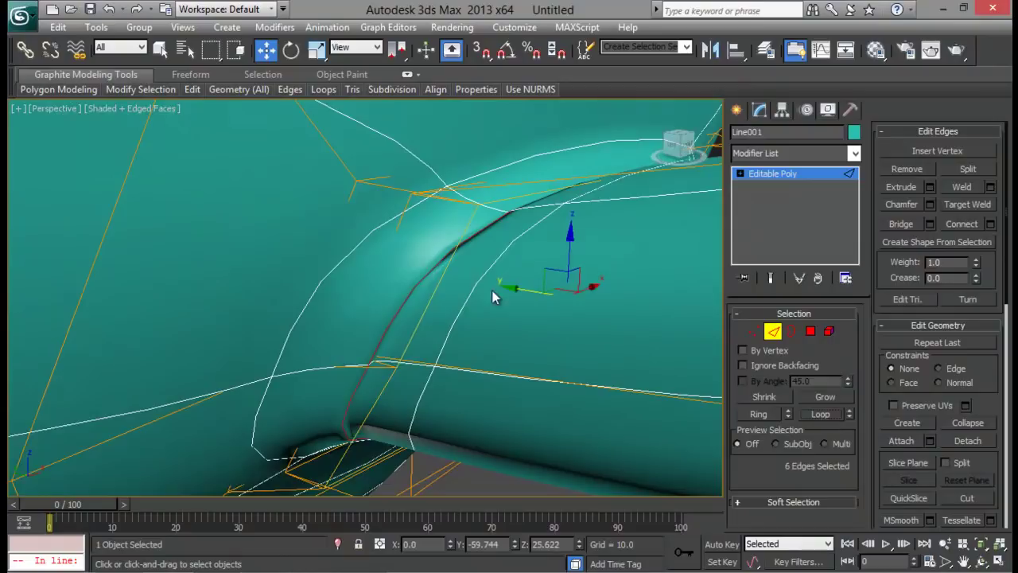
pyautogui.keyDown('alt'); pyautogui.moveTo(493, 297); pyautogui.dragTo(498, 264, button='middle'); pyautogui.keyUp('alt')
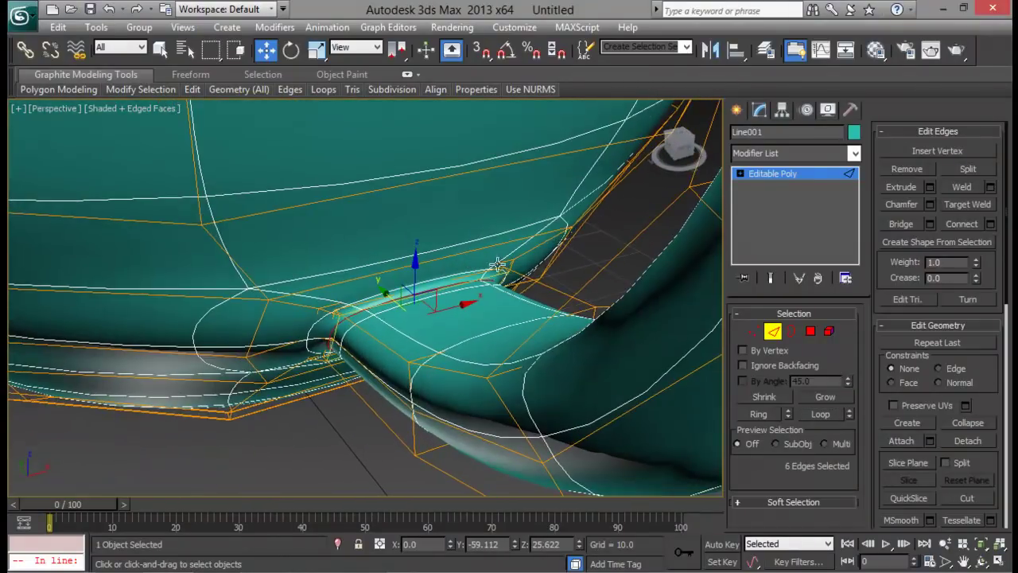
pyautogui.click(772, 331)
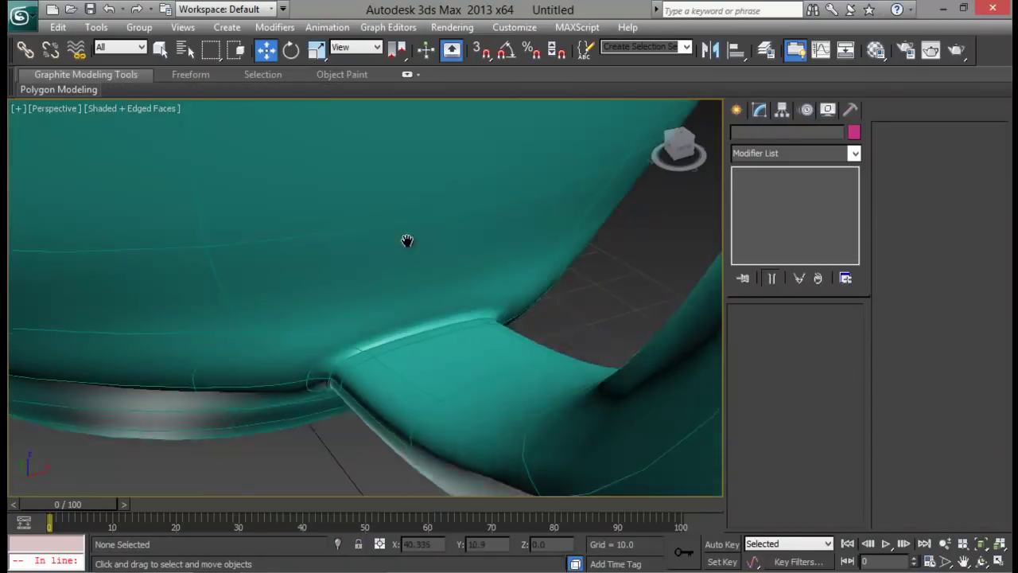
# - Examine the whole smoothed cup and both handle joints from several sides
pyautogui.scroll(-5, 410, 246)
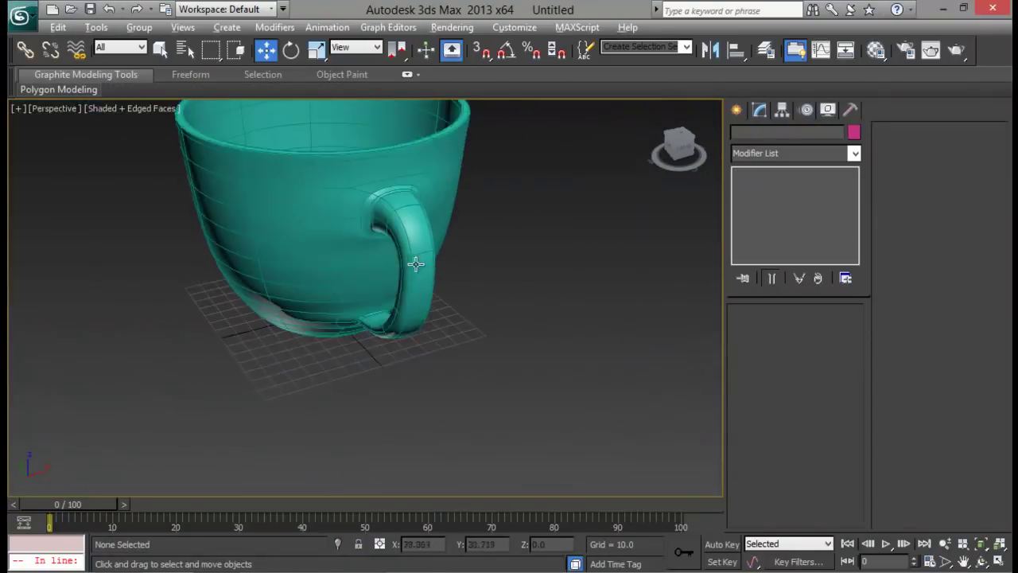
pyautogui.keyDown('alt'); pyautogui.moveTo(415, 264); pyautogui.dragTo(461, 409, button='middle'); pyautogui.keyUp('alt')
pyautogui.click(441, 347)
pyautogui.keyDown('alt'); pyautogui.moveTo(442, 347); pyautogui.dragTo(521, 355, button='middle'); pyautogui.keyUp('alt')
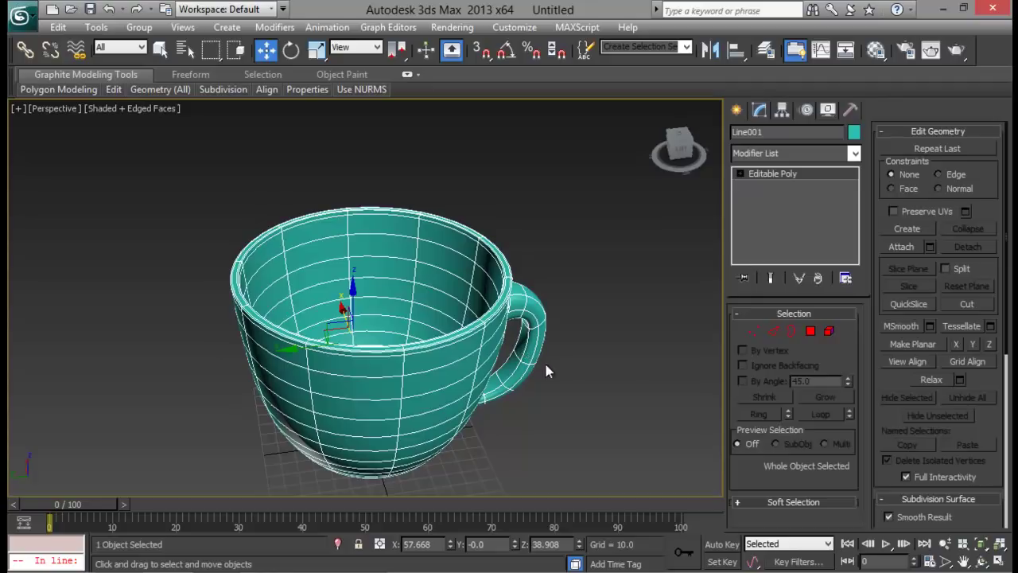
pyautogui.keyDown('alt'); pyautogui.moveTo(546, 365); pyautogui.dragTo(425, 362, button='middle'); pyautogui.keyUp('alt')
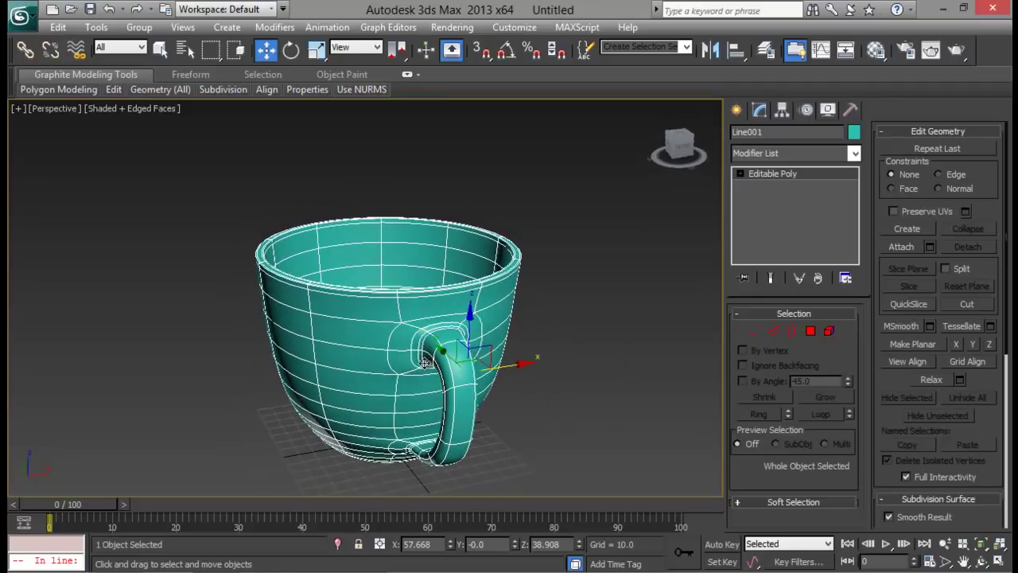
pyautogui.keyDown('alt'); pyautogui.moveTo(419, 413); pyautogui.dragTo(501, 410, button='middle'); pyautogui.keyUp('alt')
pyautogui.click(568, 308)
pyautogui.moveTo(567, 308); pyautogui.dragTo(568, 280, button='middle')
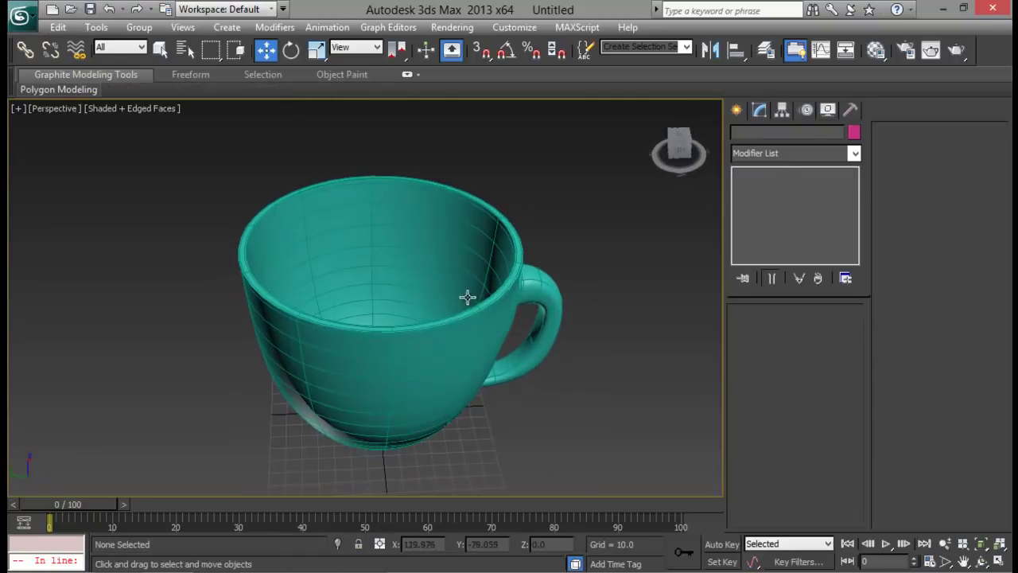
# - Turn off NURMS subdivision on the cup
pyautogui.click(467, 296)
pyautogui.scroll(-5, 890, 411)
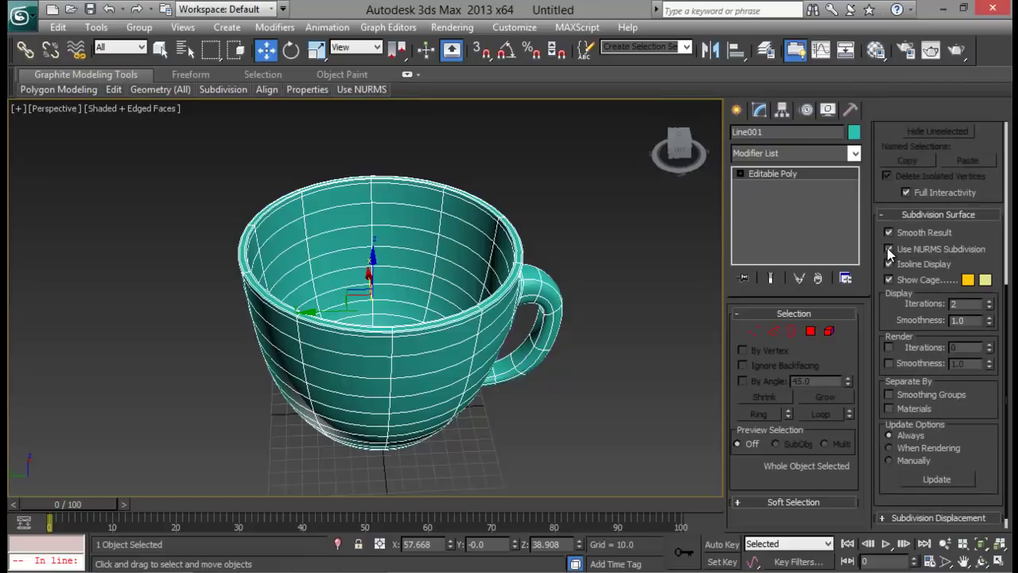
pyautogui.click(888, 249)
pyautogui.keyDown('alt'); pyautogui.moveTo(540, 392); pyautogui.dragTo(700, 235, button='middle'); pyautogui.keyUp('alt')
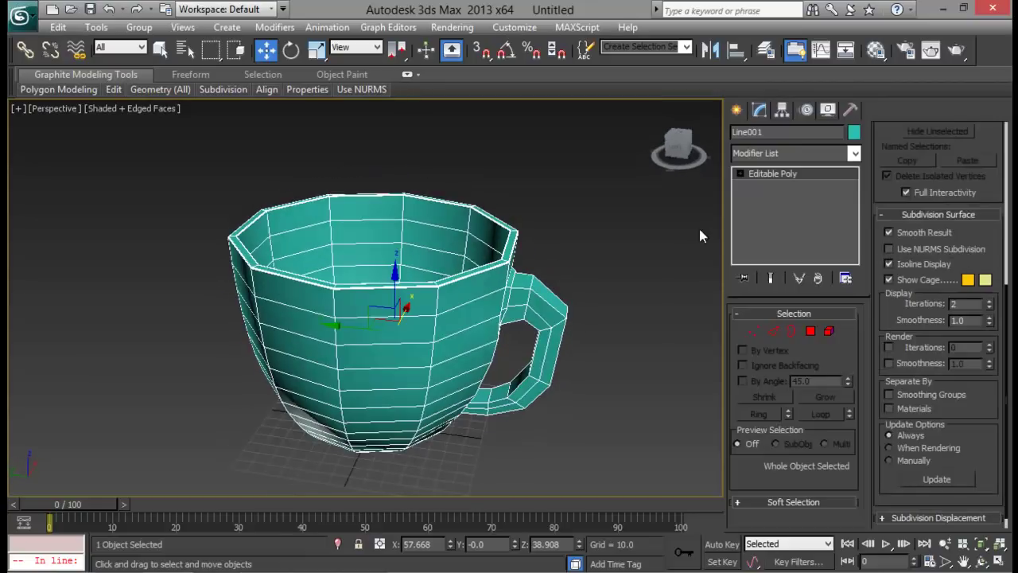
# - Add a TurboSmooth modifier to the cup with 2 iterations and isoline display, then deselect the cup
pyautogui.click(775, 154)
pyautogui.write('tu')
pyautogui.press('Return')
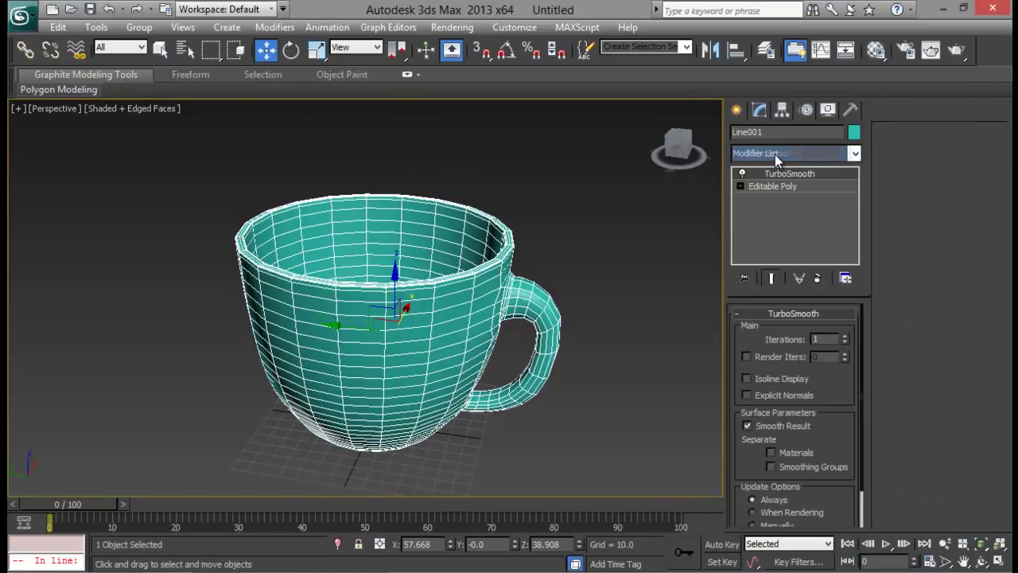
pyautogui.click(845, 335)
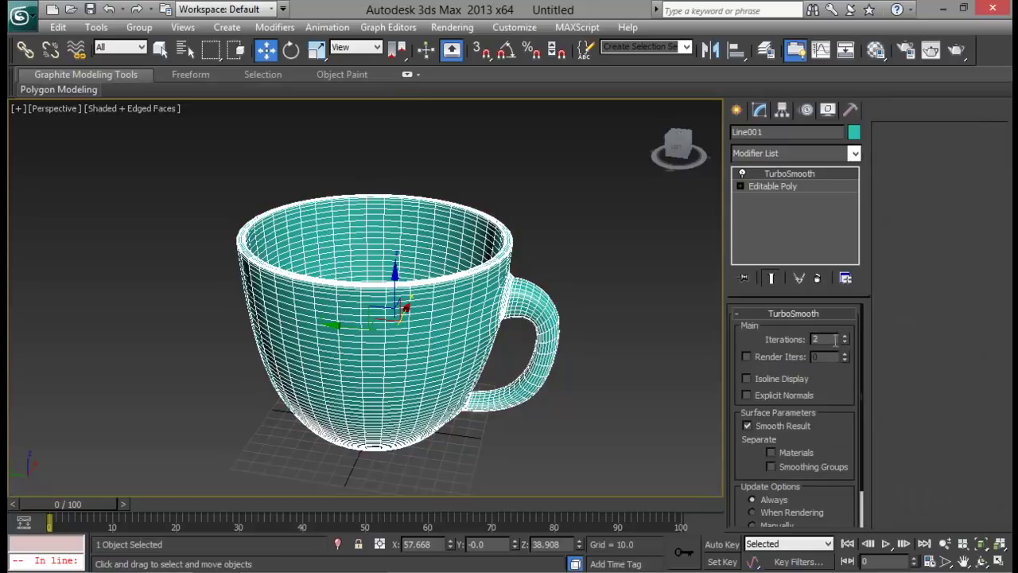
pyautogui.click(766, 377)
pyautogui.click(678, 344)
pyautogui.keyDown('alt'); pyautogui.moveTo(637, 327); pyautogui.dragTo(481, 295, button='middle'); pyautogui.keyUp('alt')
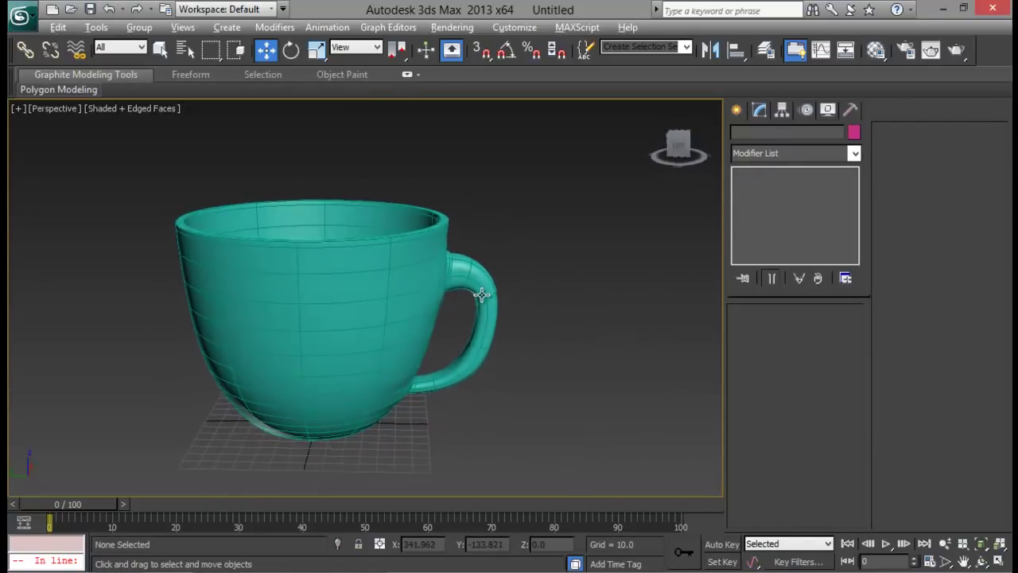
# - Switch to a maximized Front viewport framed on the base of the cup
pyautogui.hotkey('alt', 'w')
pyautogui.moveTo(549, 190); pyautogui.dragTo(545, 205, button='middle')
pyautogui.hotkey('alt', 'w')
pyautogui.moveTo(430, 276); pyautogui.dragTo(483, 212, button='middle')
pyautogui.hotkey('alt', 'w')
pyautogui.moveTo(555, 258); pyautogui.dragTo(550, 213, button='middle')
pyautogui.hotkey('alt', 'w')
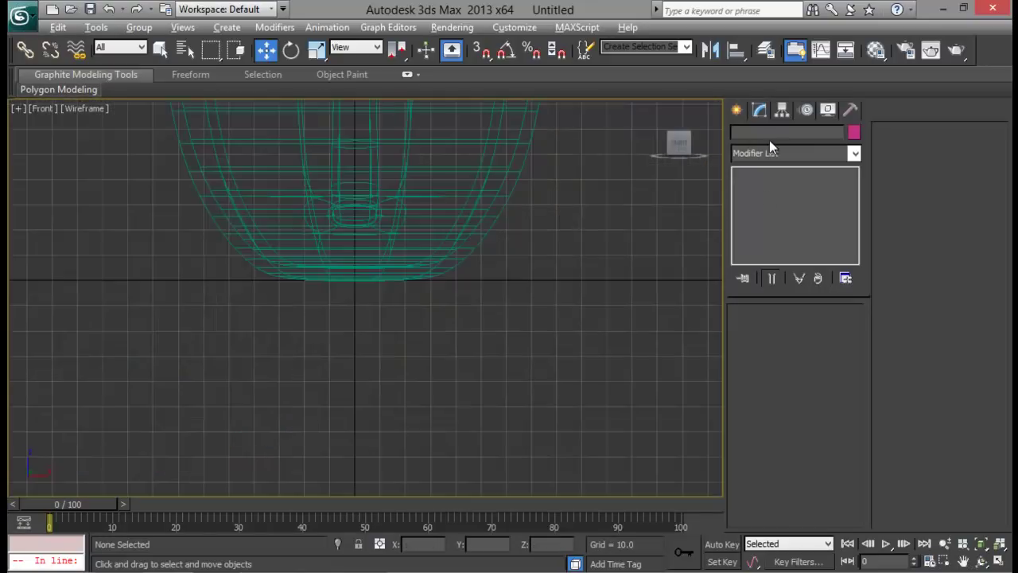
# - Draw an open saucer half-profile line about 108 units wide from the cup's base center to a raised rim and back, and open it for modification
pyautogui.click(739, 110)
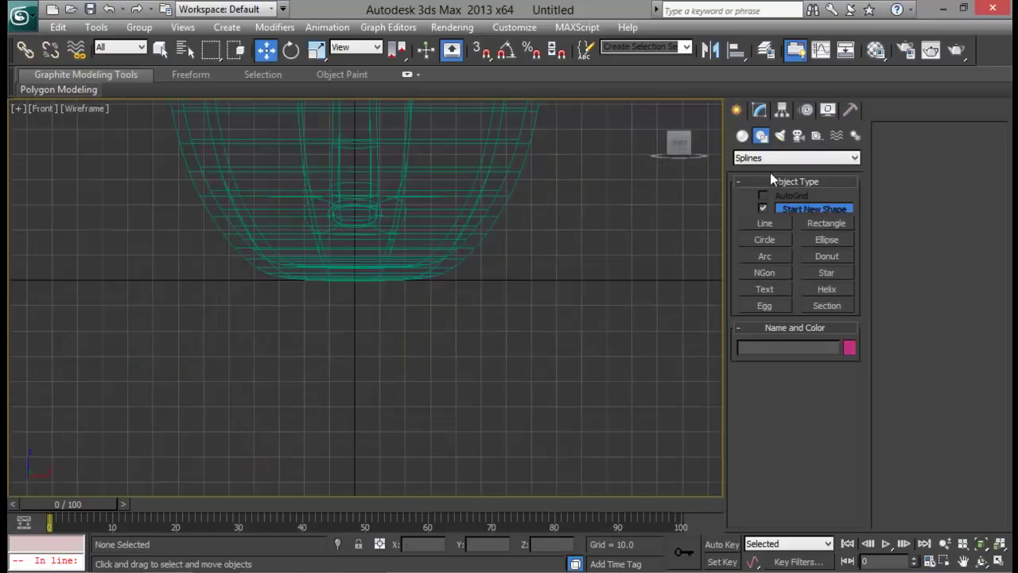
pyautogui.click(764, 223)
pyautogui.moveTo(493, 238); pyautogui.dragTo(494, 310, button='middle')
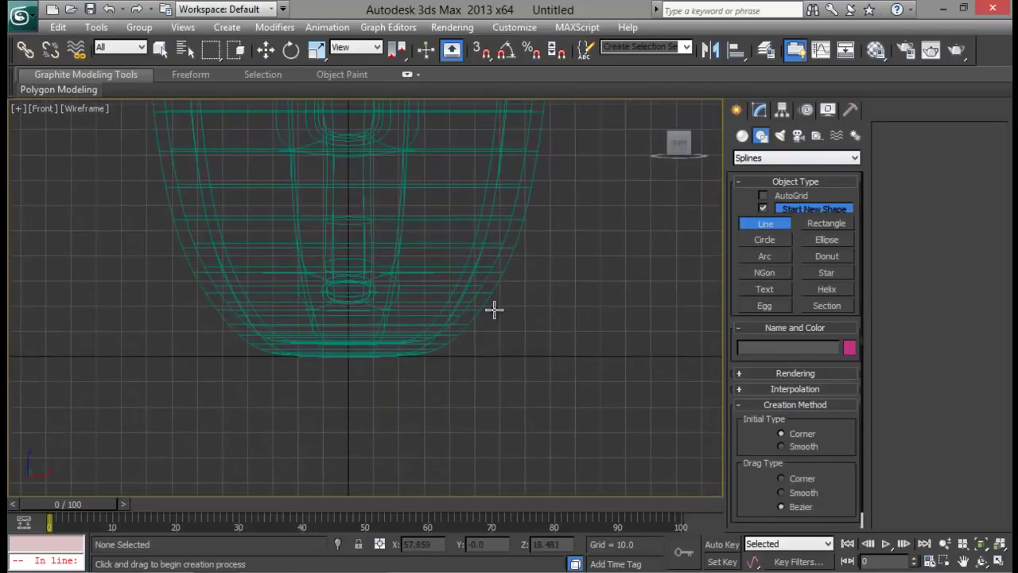
pyautogui.click(347, 355)
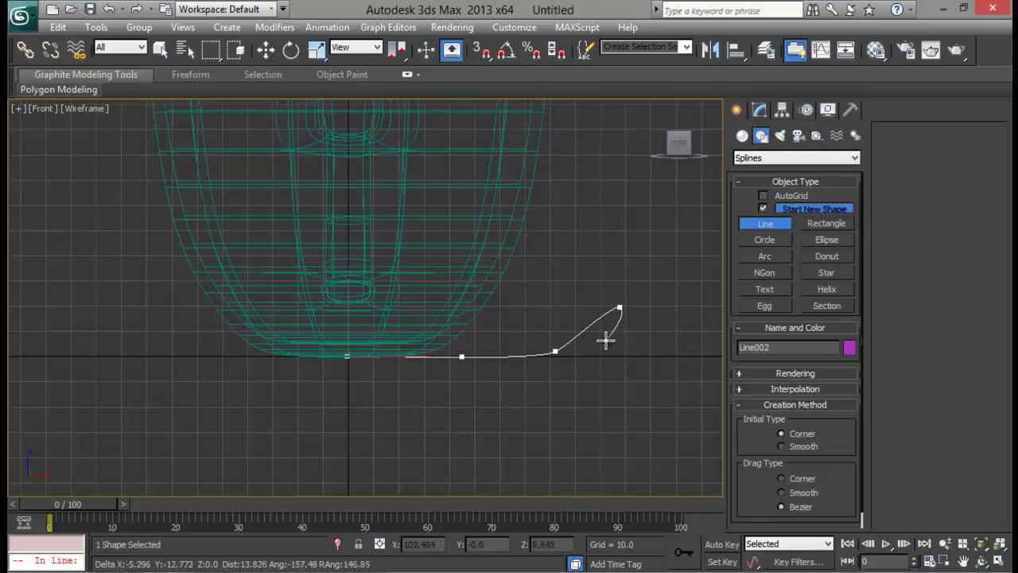
pyautogui.click(576, 352)
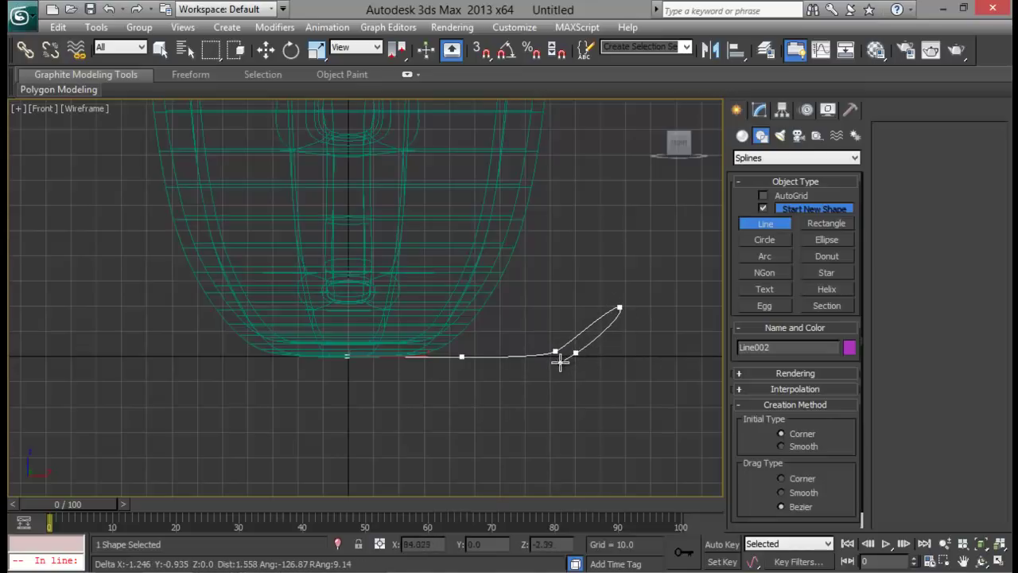
pyautogui.click(514, 375)
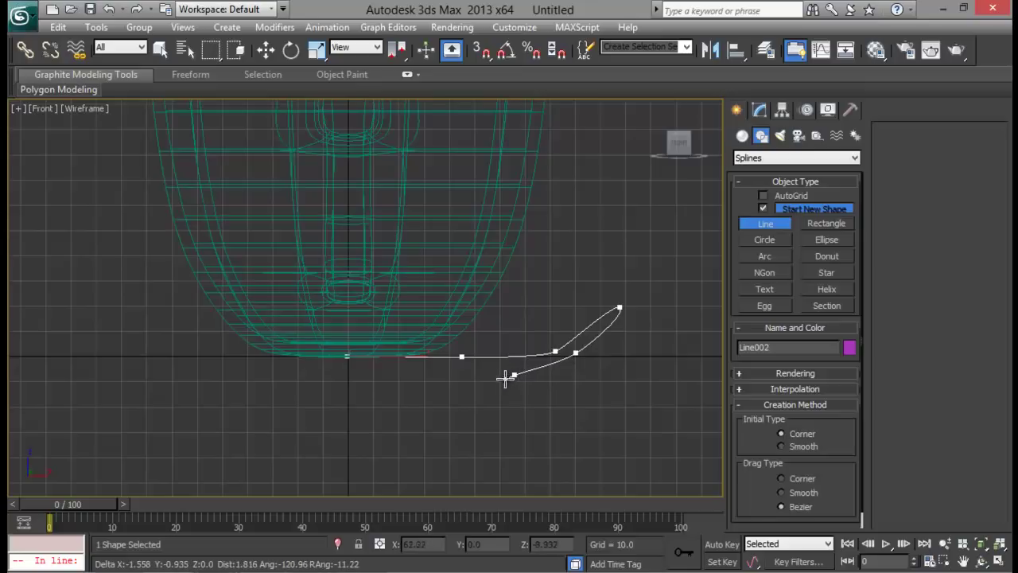
pyautogui.click(427, 395)
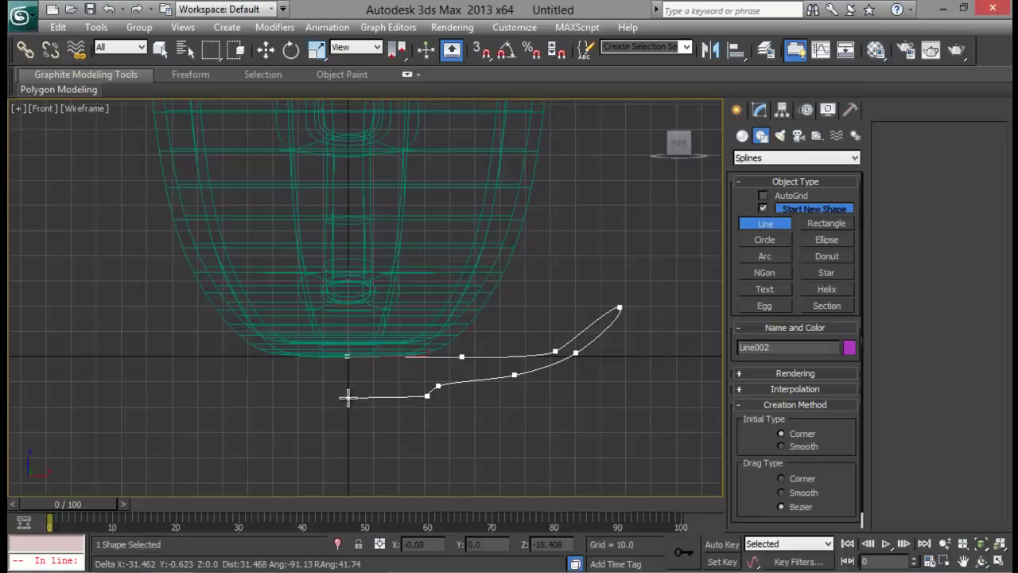
pyautogui.click(348, 398)
pyautogui.rightClick(334, 332)
pyautogui.rightClick(423, 299)
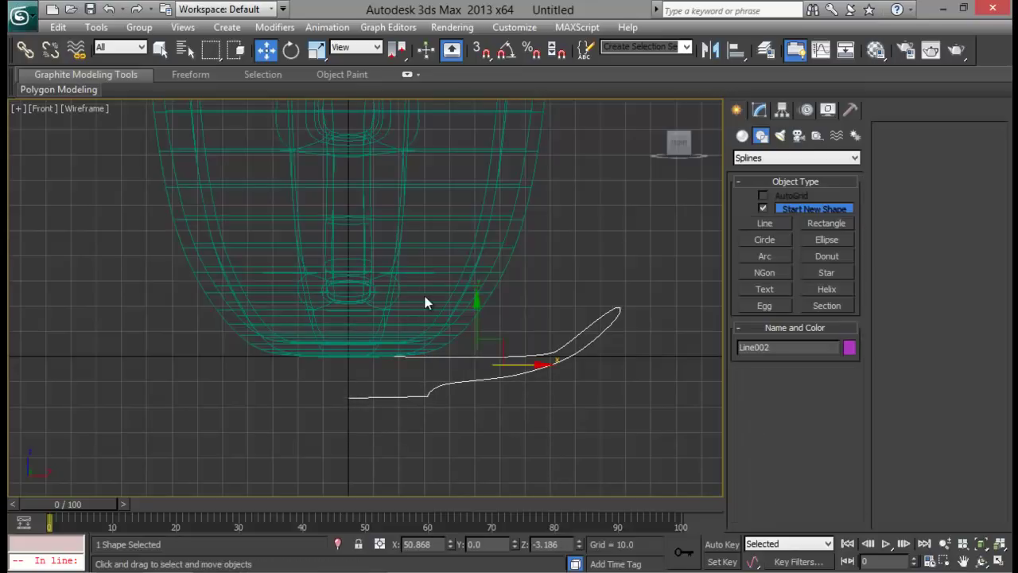
pyautogui.moveTo(530, 281); pyautogui.dragTo(424, 284, button='middle')
pyautogui.click(759, 110)
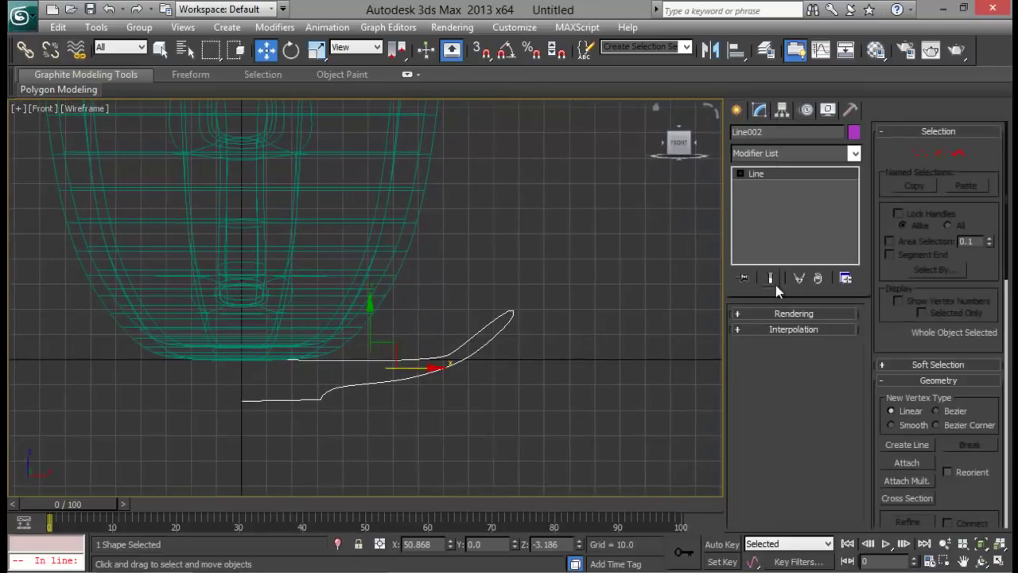
# - Reshape the saucer profile by moving the rim tip outward and adjusting the vertices on the upper and lower curves below it
pyautogui.click(921, 154)
pyautogui.moveTo(425, 359); pyautogui.dragTo(449, 344, button='middle')
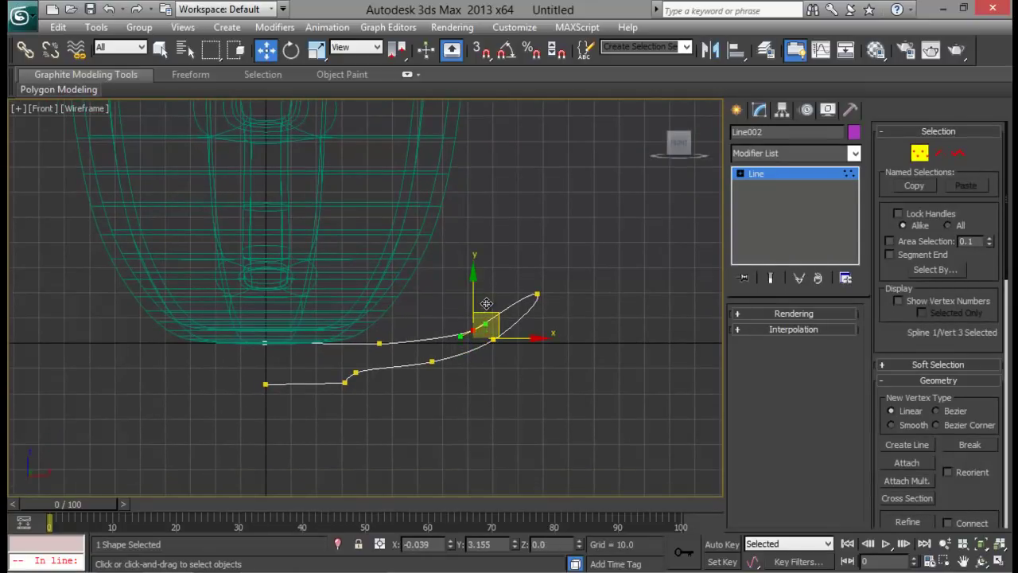
pyautogui.click(537, 294)
pyautogui.moveTo(579, 294); pyautogui.dragTo(583, 294)
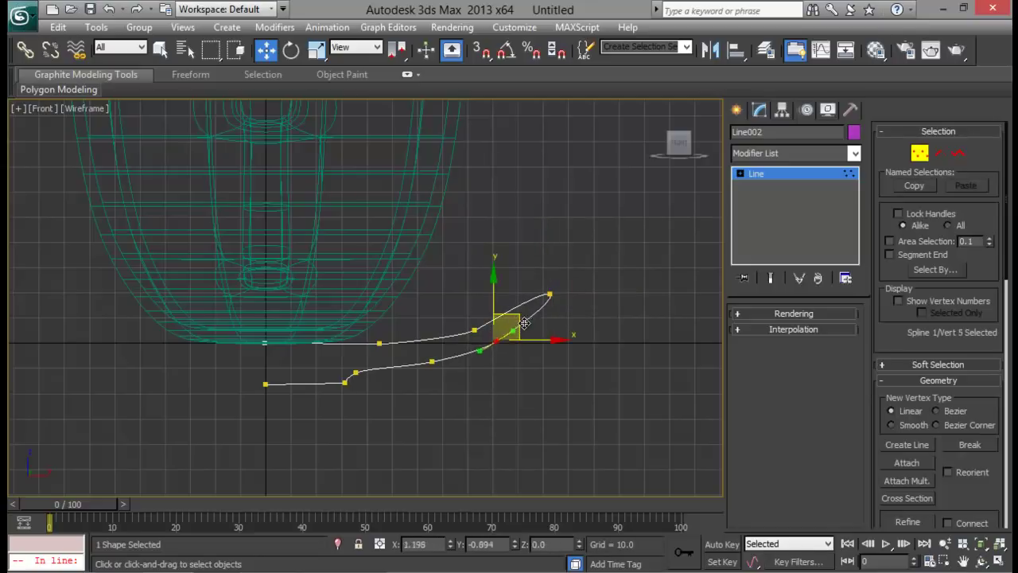
pyautogui.click(474, 328)
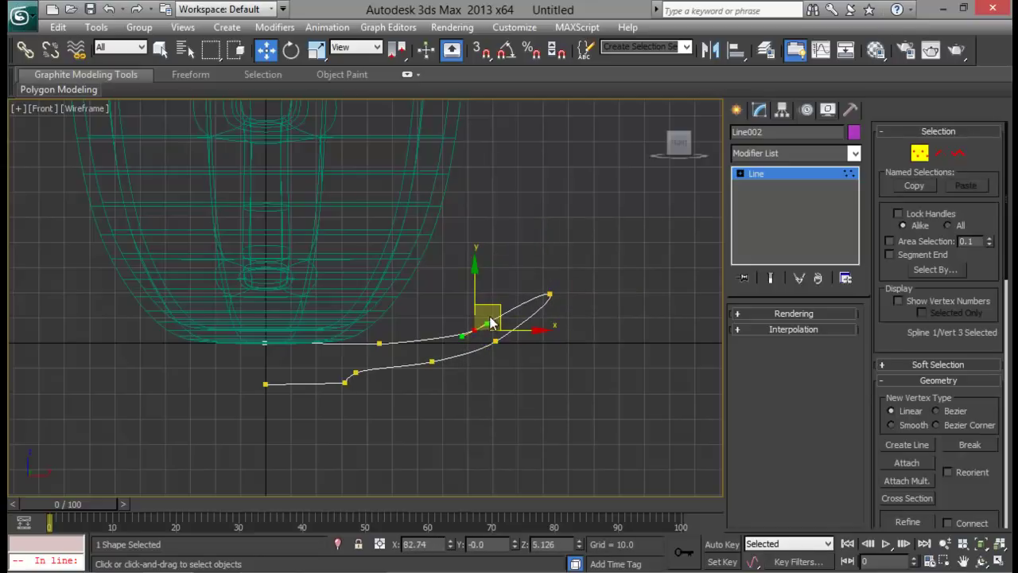
pyautogui.moveTo(503, 303); pyautogui.dragTo(504, 303)
# - Check the profile's two end vertices on the center axis and return to a maximized Perspective viewport
pyautogui.moveTo(418, 368); pyautogui.dragTo(407, 378, button='middle')
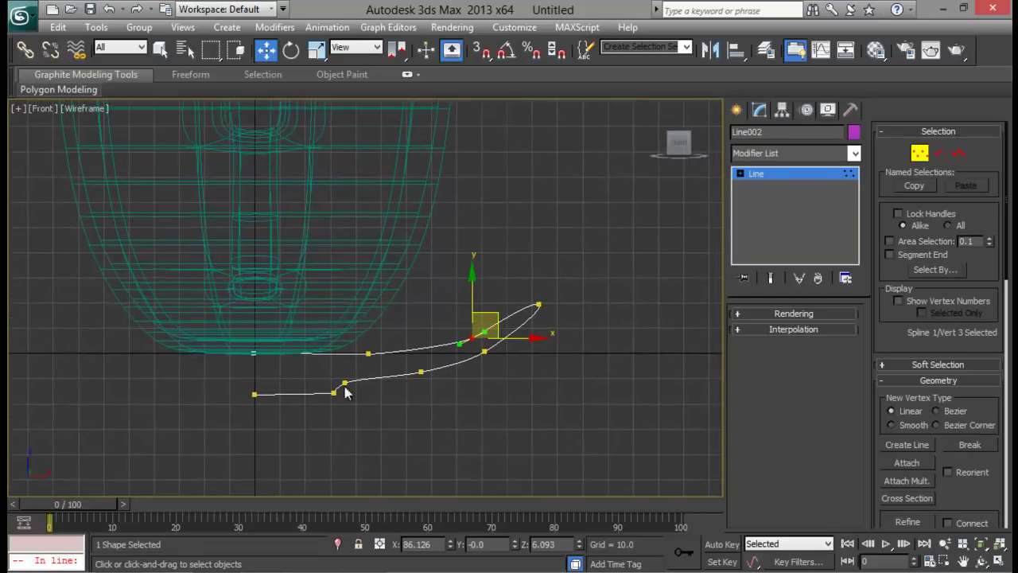
pyautogui.moveTo(239, 320); pyautogui.dragTo(431, 304, button='middle')
pyautogui.moveTo(496, 455); pyautogui.dragTo(496, 455)
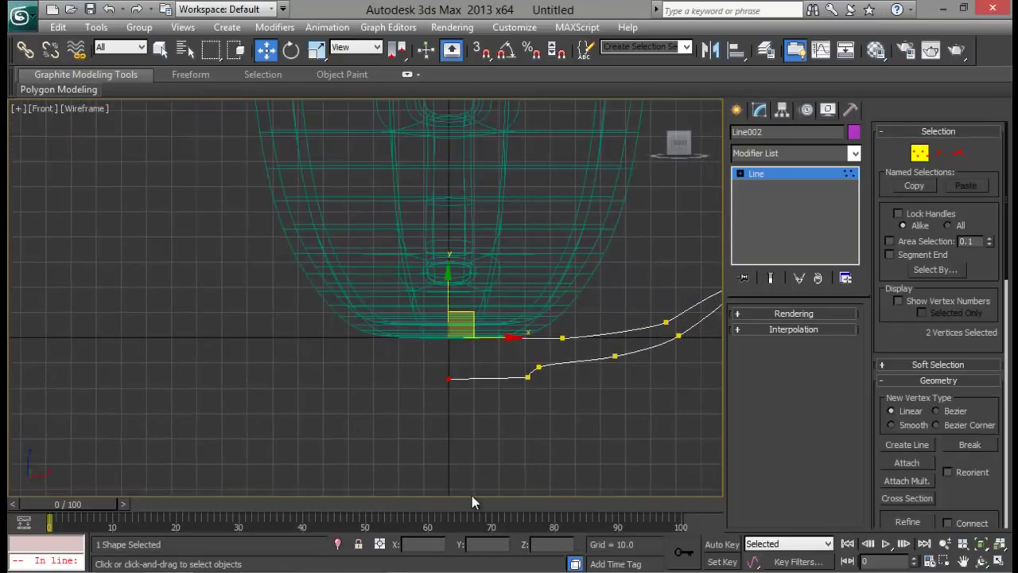
pyautogui.click(447, 378)
pyautogui.hotkey('alt', 'w')
pyautogui.moveTo(517, 404); pyautogui.dragTo(421, 424, button='middle')
pyautogui.hotkey('alt', 'w')
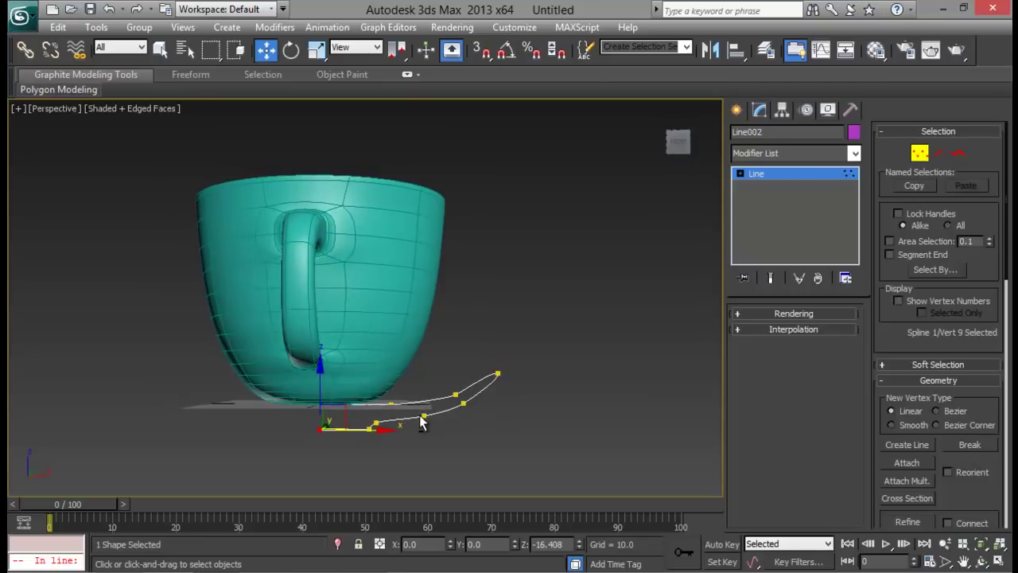
# - Leave vertex editing and add a Lathe modifier to the saucer profile, aligned to Min
pyautogui.click(921, 152)
pyautogui.click(843, 155)
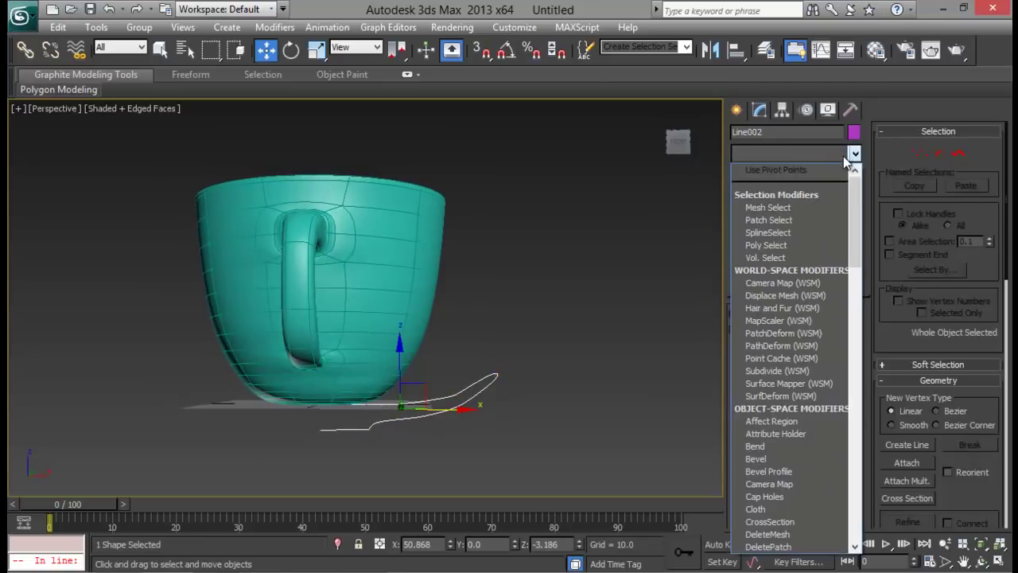
pyautogui.press('l')
pyautogui.press('Return')
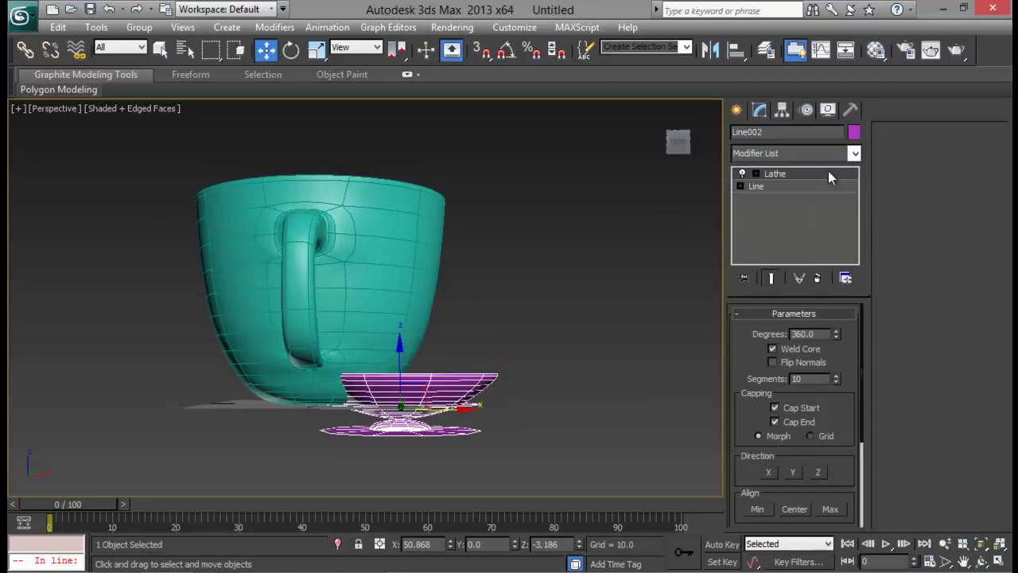
pyautogui.click(759, 509)
pyautogui.keyDown('alt'); pyautogui.moveTo(549, 414); pyautogui.dragTo(469, 306, button='middle'); pyautogui.keyUp('alt')
pyautogui.keyDown('alt'); pyautogui.moveTo(470, 306); pyautogui.dragTo(474, 284, button='middle'); pyautogui.keyUp('alt')
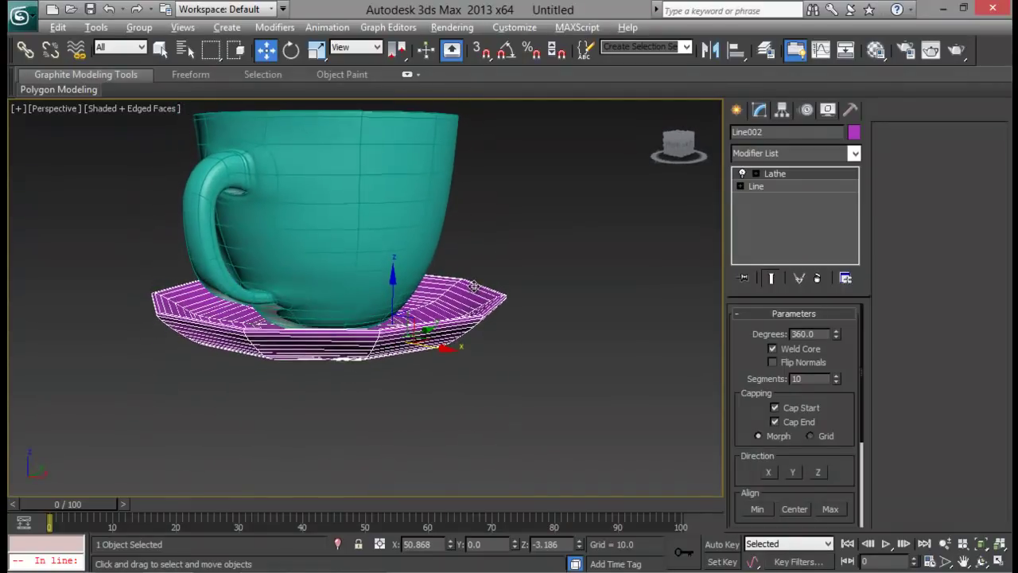
# - Convert the lathed saucer to an Editable Poly
pyautogui.rightClick(464, 312)
pyautogui.moveTo(548, 451)
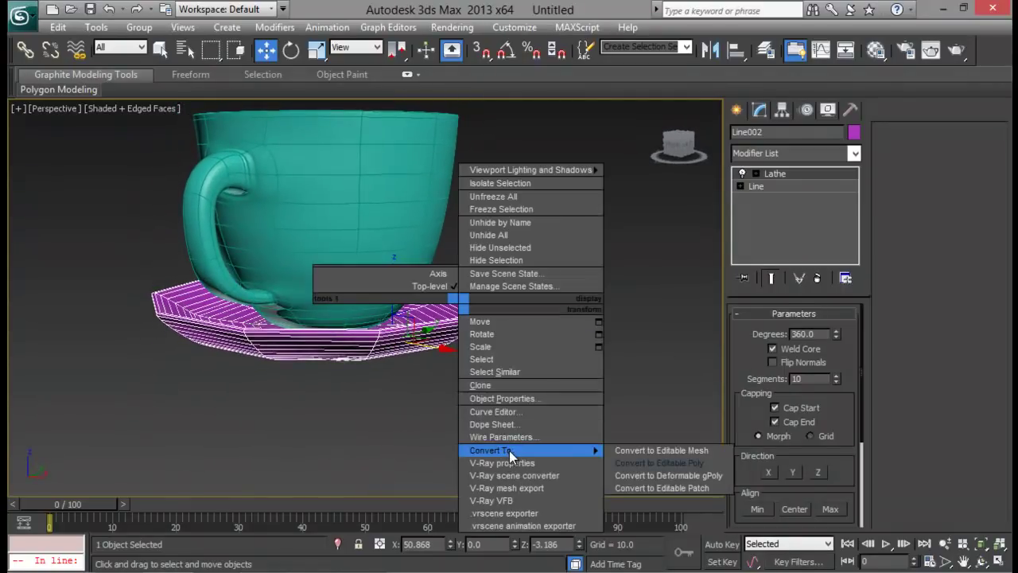
pyautogui.click(655, 452)
# - Add a TurboSmooth modifier to the saucer with 2 iterations and isoline display, and deselect the saucer
pyautogui.click(799, 159)
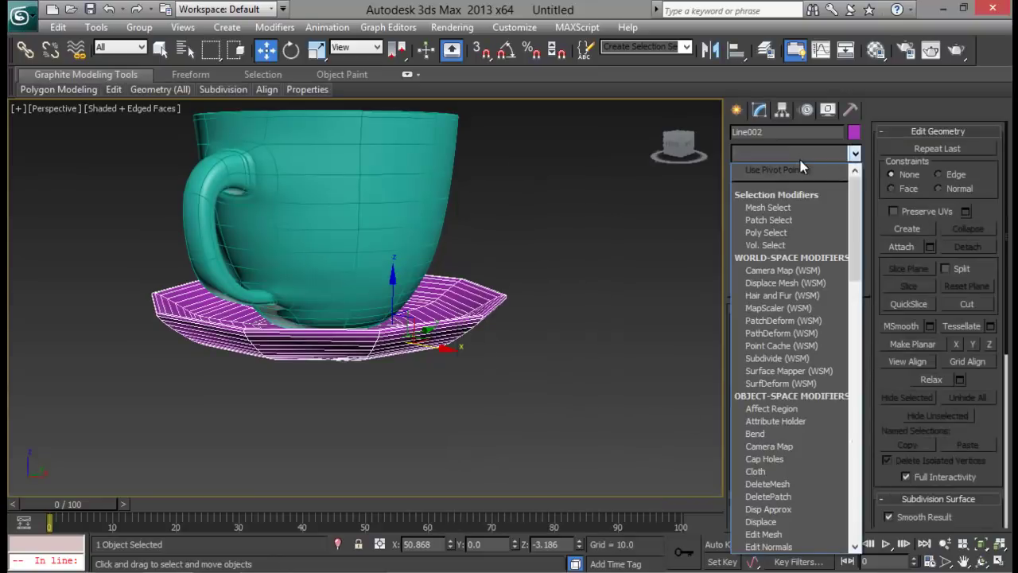
pyautogui.press('t')
pyautogui.press('t')
pyautogui.press('t')
pyautogui.press('Return')
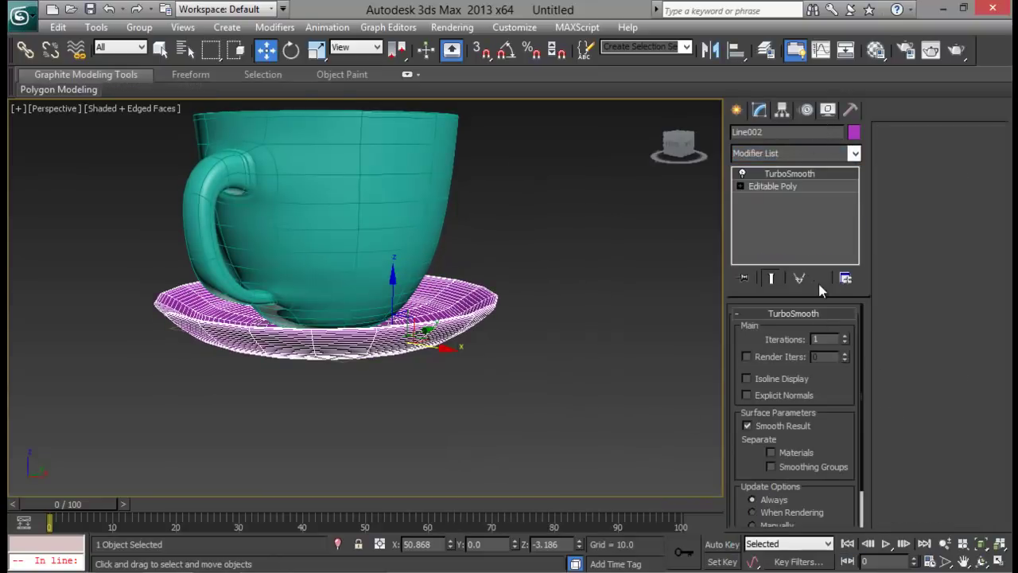
pyautogui.click(790, 386)
pyautogui.click(548, 338)
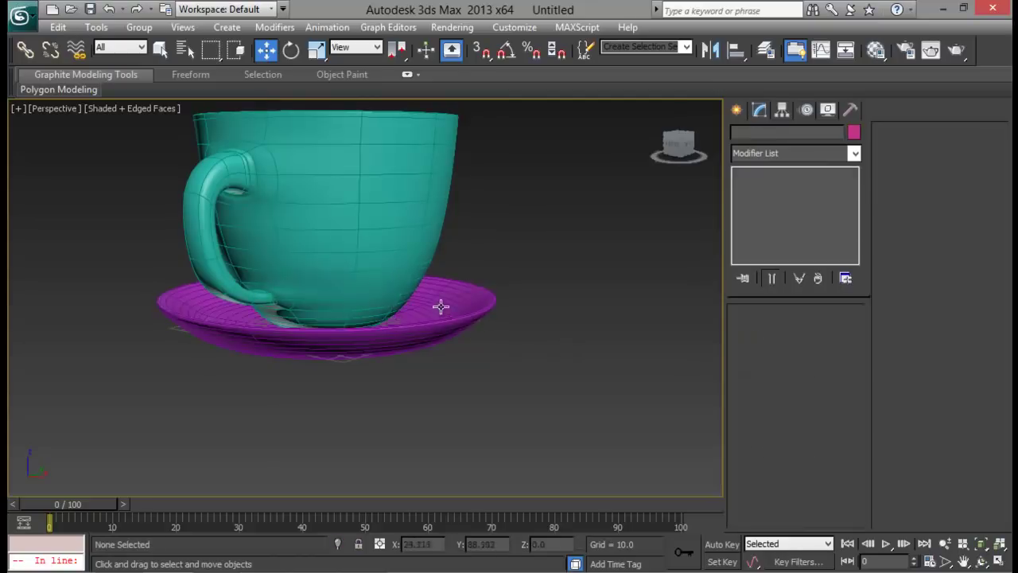
# - Scale the saucer up uniformly to about 121 percent in the Front viewport and check it in Perspective
pyautogui.keyDown('alt'); pyautogui.moveTo(440, 306); pyautogui.dragTo(491, 368, button='middle'); pyautogui.keyUp('alt')
pyautogui.click(491, 368)
pyautogui.hotkey('alt', 'w')
pyautogui.middleClick(538, 205)
pyautogui.hotkey('alt', 'w')
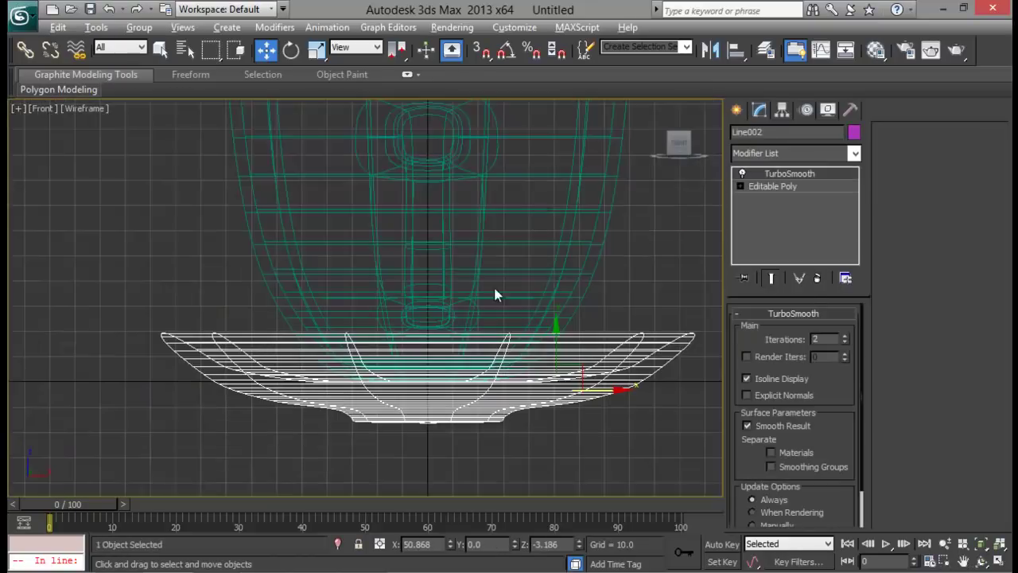
pyautogui.press('r')
pyautogui.moveTo(549, 380); pyautogui.dragTo(583, 371)
pyautogui.hotkey('alt', 'w')
pyautogui.middleClick(584, 391)
pyautogui.hotkey('alt', 'w')
pyautogui.keyDown('alt'); pyautogui.moveTo(583, 391); pyautogui.dragTo(563, 357, button='middle'); pyautogui.keyUp('alt')
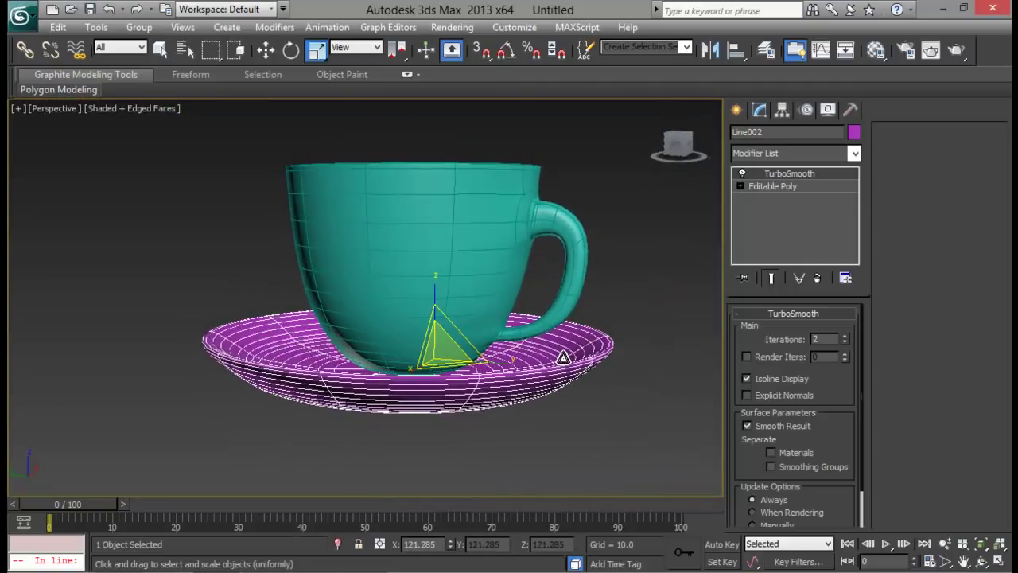
# - Select the cup and saucer together in the Front viewport, raise them onto the ground line and shift them about 9 units along X
pyautogui.hotkey('alt', 'w')
pyautogui.middleClick(558, 252)
pyautogui.hotkey('alt', 'w')
pyautogui.hotkey('ctrl', 'a')
pyautogui.press('z')
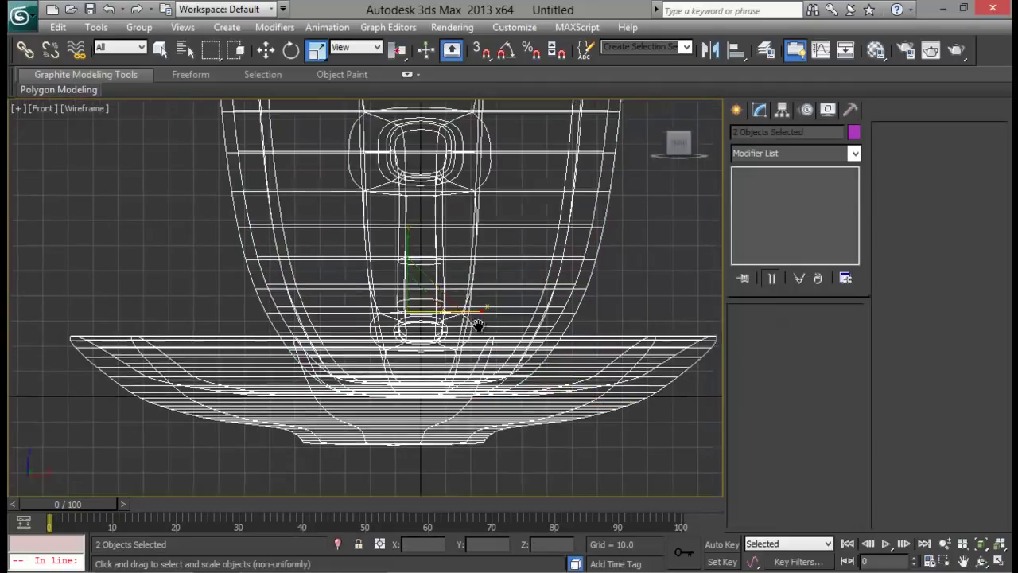
pyautogui.moveTo(380, 270); pyautogui.dragTo(375, 236)
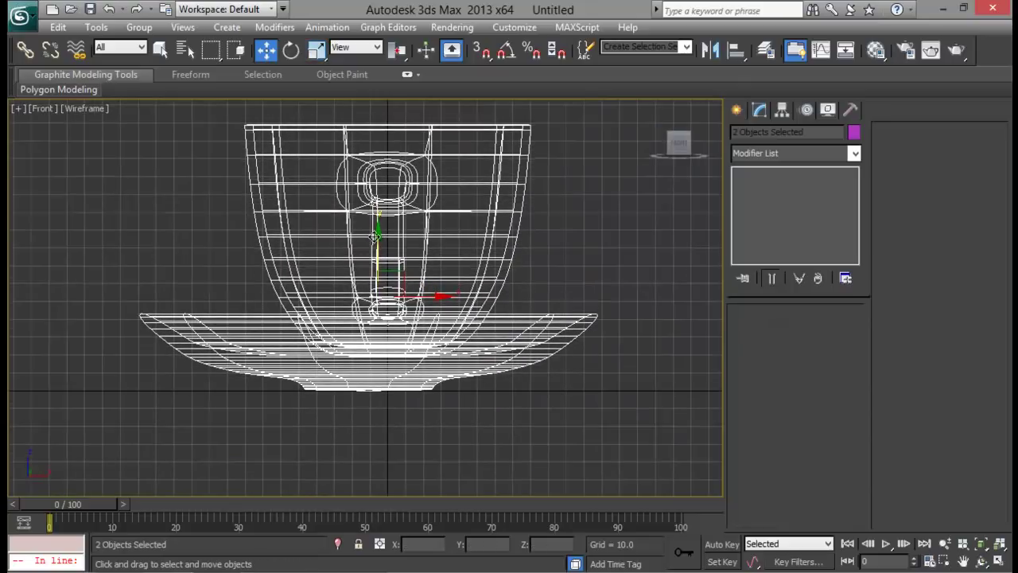
pyautogui.moveTo(429, 296); pyautogui.dragTo(447, 297)
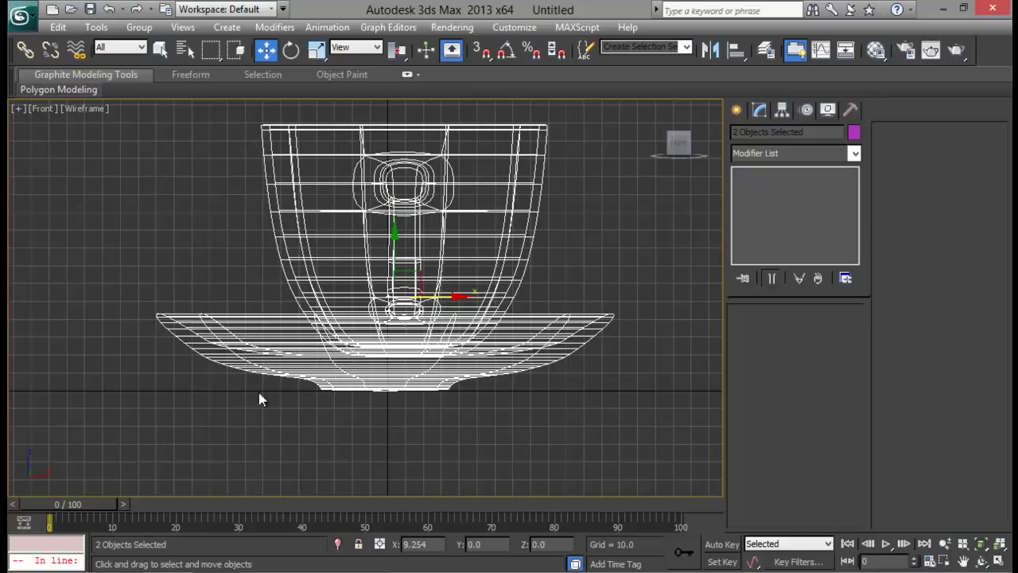
# - Inspect how the cup sits on the saucer from several angles in a maximized Perspective viewport
pyautogui.hotkey('alt', 'w')
pyautogui.keyDown('alt'); pyautogui.moveTo(483, 382); pyautogui.dragTo(627, 364, button='middle'); pyautogui.keyUp('alt')
pyautogui.hotkey('alt', 'w')
pyautogui.click(451, 341)
pyautogui.keyDown('alt'); pyautogui.moveTo(436, 327); pyautogui.dragTo(430, 288, button='middle'); pyautogui.keyUp('alt')
pyautogui.click(463, 353)
pyautogui.keyDown('alt'); pyautogui.moveTo(462, 352); pyautogui.dragTo(558, 296, button='middle'); pyautogui.keyUp('alt')
# - Center the cup's pivot to the object
pyautogui.click(316, 202)
pyautogui.keyDown('alt'); pyautogui.moveTo(422, 272); pyautogui.dragTo(488, 291, button='middle'); pyautogui.keyUp('alt')
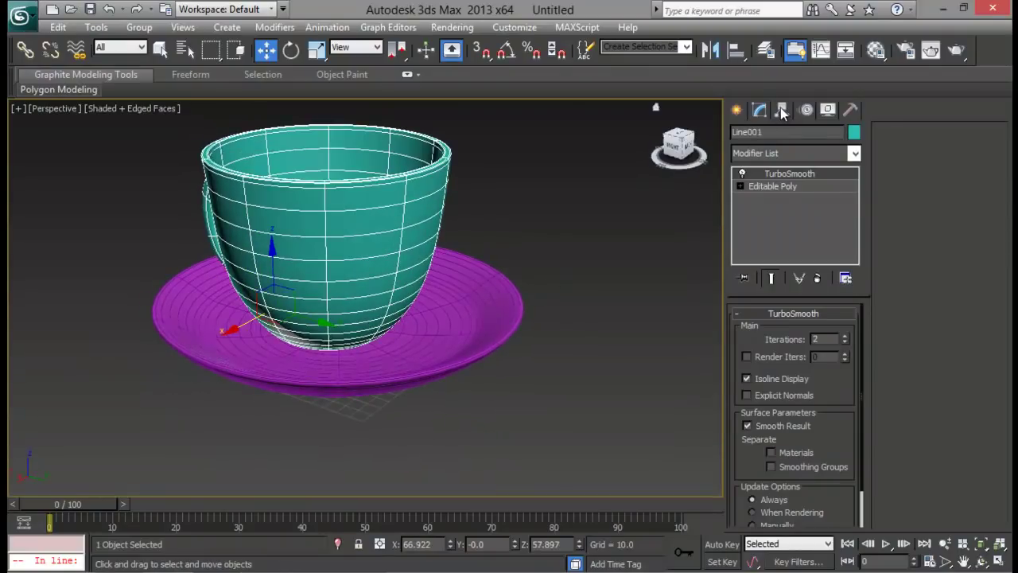
pyautogui.click(783, 111)
pyautogui.click(796, 210)
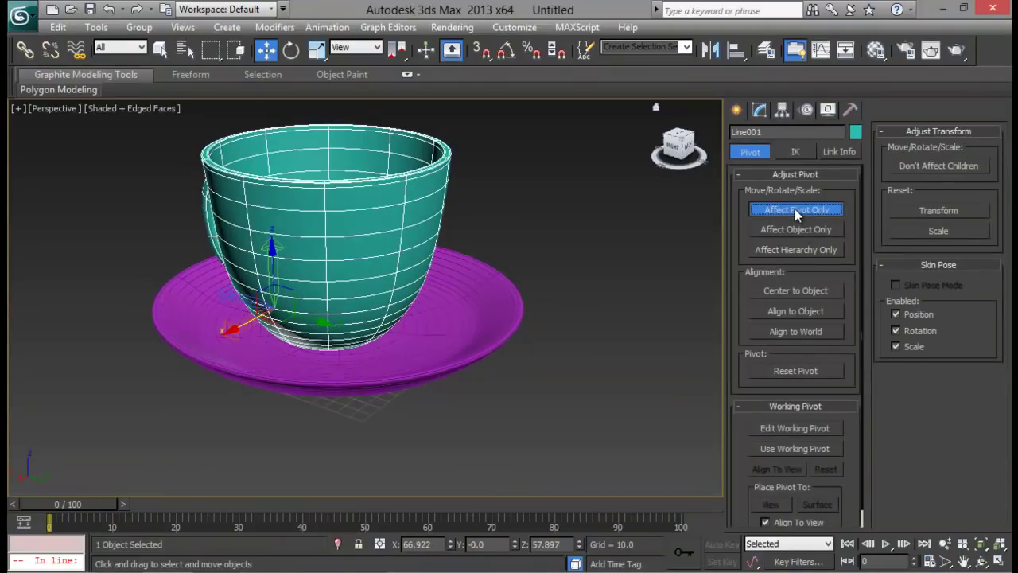
pyautogui.click(796, 293)
pyautogui.keyDown('alt'); pyautogui.moveTo(529, 271); pyautogui.dragTo(459, 320, button='middle'); pyautogui.keyUp('alt')
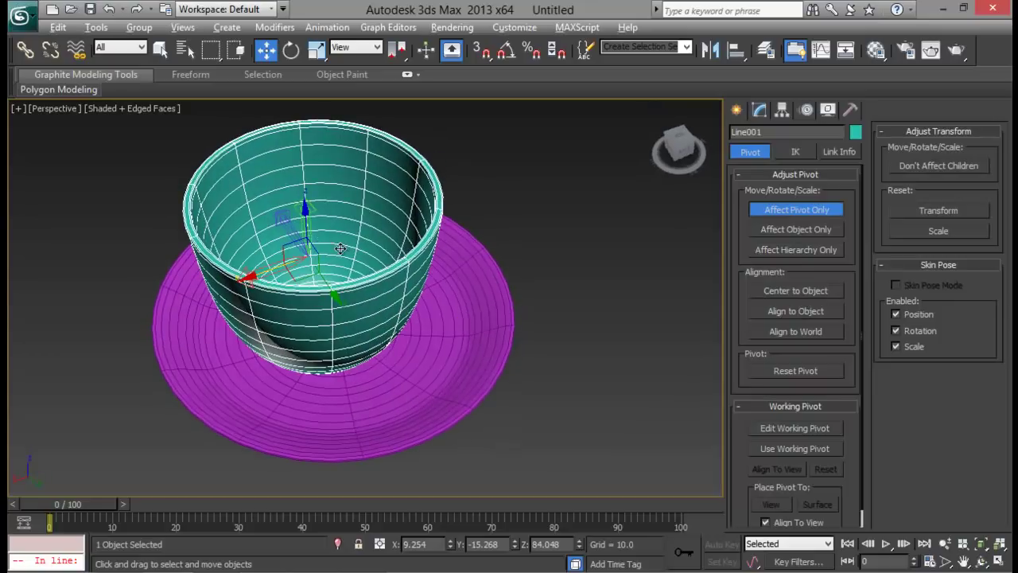
pyautogui.keyDown('alt'); pyautogui.moveTo(339, 249); pyautogui.dragTo(295, 217, button='middle'); pyautogui.keyUp('alt')
pyautogui.keyDown('alt'); pyautogui.moveTo(311, 263); pyautogui.dragTo(457, 245, button='middle'); pyautogui.keyUp('alt')
pyautogui.click(787, 209)
# - Center the saucer's pivot to the object
pyautogui.keyDown('alt'); pyautogui.moveTo(531, 370); pyautogui.dragTo(464, 304, button='middle'); pyautogui.keyUp('alt')
pyautogui.click(470, 342)
pyautogui.click(816, 210)
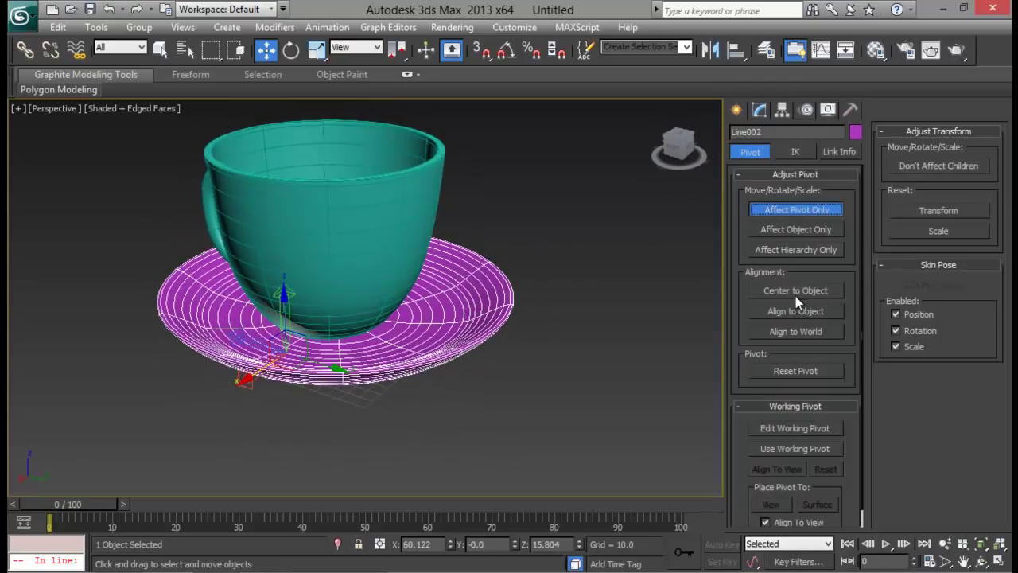
pyautogui.click(796, 291)
pyautogui.click(796, 208)
pyautogui.keyDown('alt'); pyautogui.moveTo(605, 310); pyautogui.dragTo(545, 316, button='middle'); pyautogui.keyUp('alt')
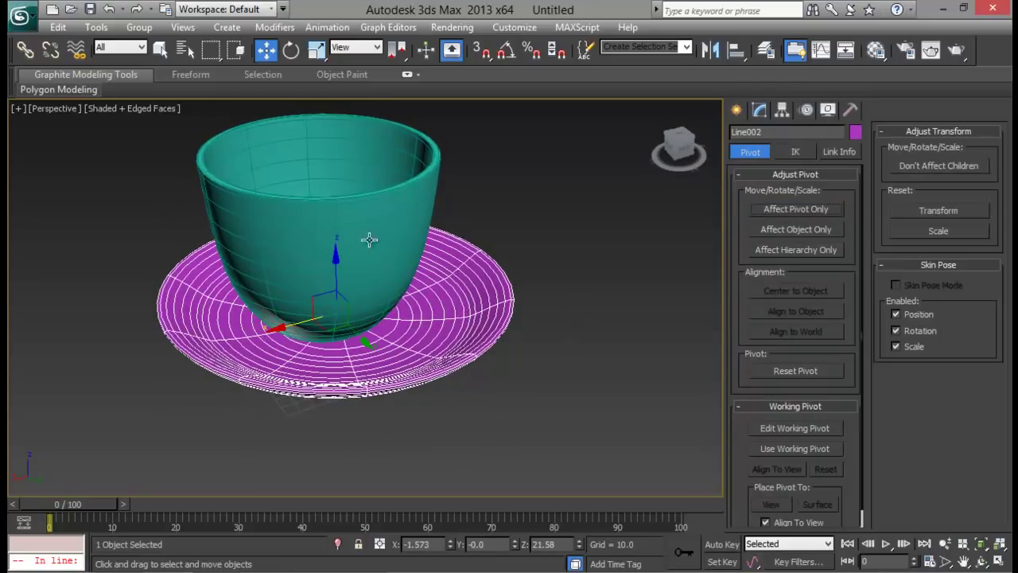
# - Move the saucer along X in the Top viewport to about X 9.9, centering it beneath the cup, and return to Perspective
pyautogui.click(369, 240)
pyautogui.keyDown('alt'); pyautogui.moveTo(421, 278); pyautogui.dragTo(442, 291, button='middle'); pyautogui.keyUp('alt')
pyautogui.click(436, 332)
pyautogui.keyDown('alt'); pyautogui.moveTo(436, 332); pyautogui.dragTo(397, 345, button='middle'); pyautogui.keyUp('alt')
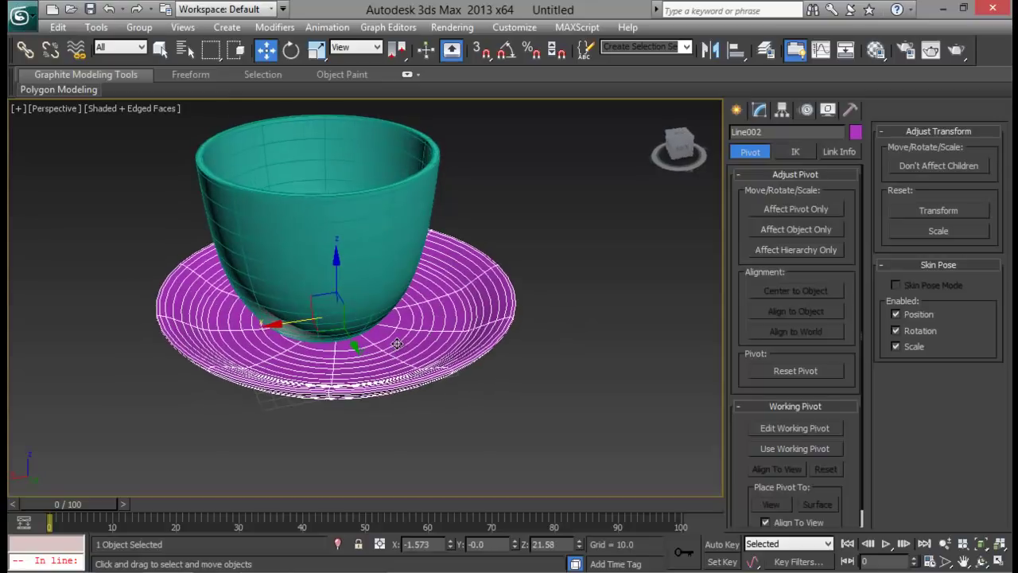
pyautogui.hotkey('alt', 'w')
pyautogui.rightClick(250, 292)
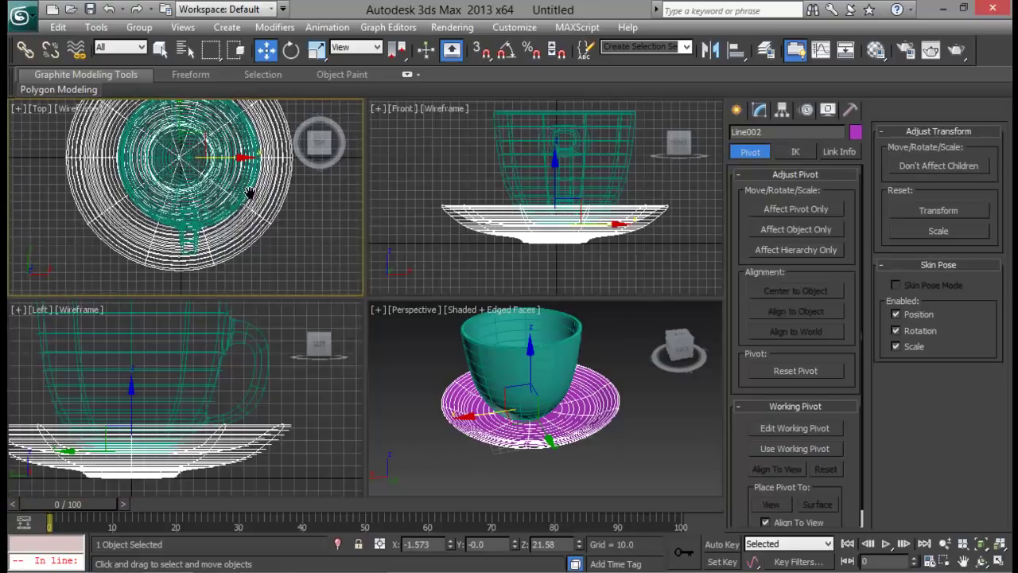
pyautogui.hotkey('alt', 'w')
pyautogui.moveTo(360, 271); pyautogui.dragTo(381, 272)
pyautogui.hotkey('alt', 'w')
pyautogui.rightClick(541, 391)
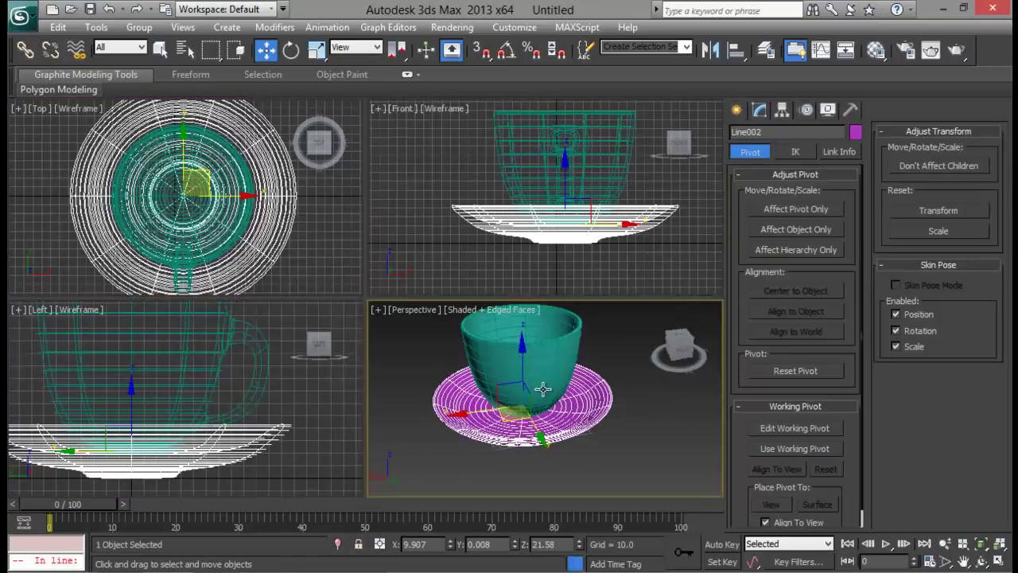
pyautogui.hotkey('alt', 'w')
# - Deselect the saucer, compare the model with the Coffee Render 01 image in Windows Photo Viewer, and return to 3ds Max
pyautogui.keyDown('alt'); pyautogui.moveTo(541, 390); pyautogui.dragTo(411, 358, button='middle'); pyautogui.keyUp('alt')
pyautogui.click(510, 303)
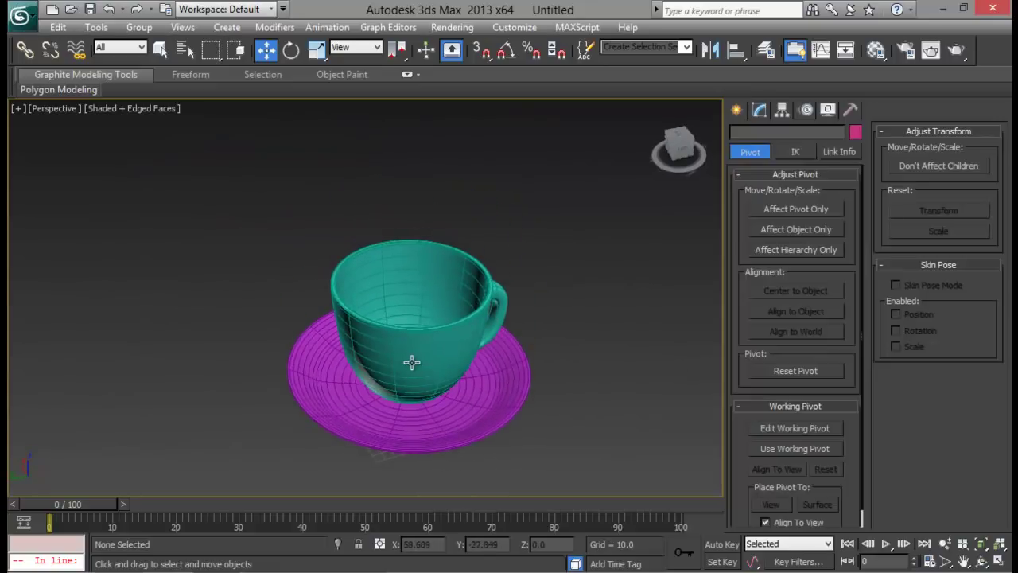
pyautogui.scroll(2, 412, 363)
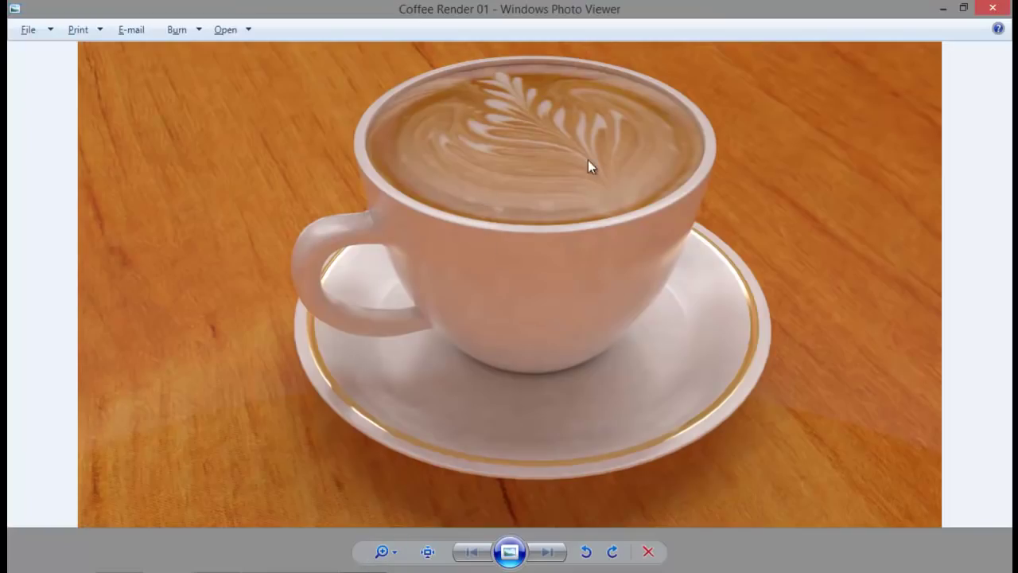
pyautogui.click(943, 9)
pyautogui.keyDown('alt'); pyautogui.moveTo(465, 254); pyautogui.dragTo(487, 285, button='middle'); pyautogui.keyUp('alt')
# - Create a cylinder beside the cup with a radius of about 73 and a height of about 333
pyautogui.click(737, 110)
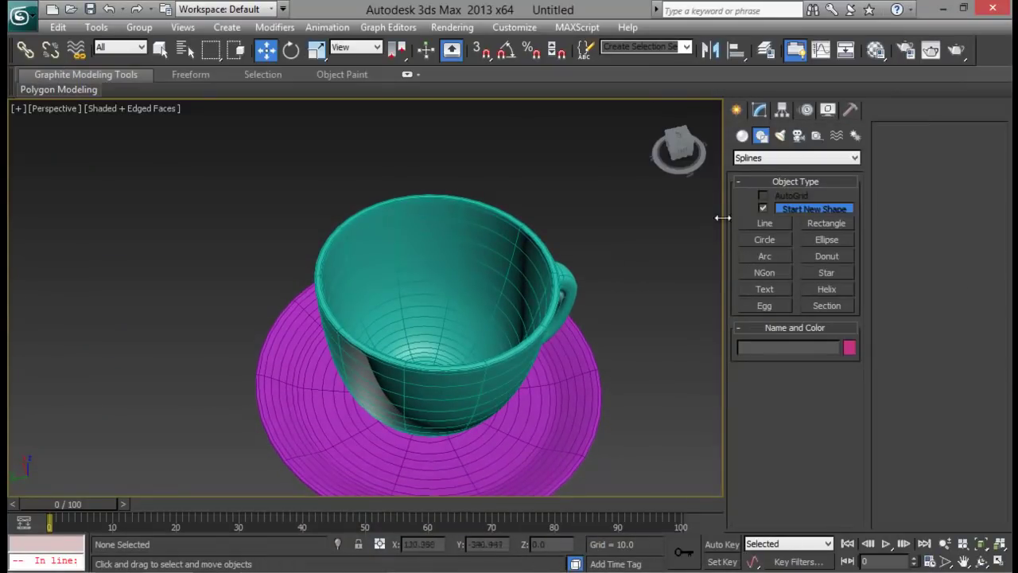
pyautogui.click(747, 136)
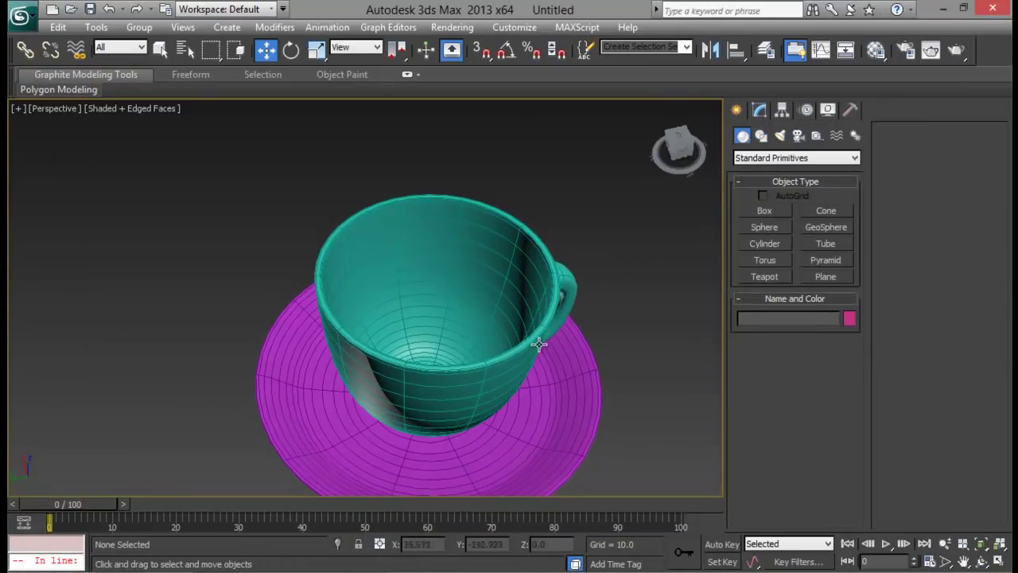
pyautogui.moveTo(540, 342); pyautogui.dragTo(354, 262, button='middle')
pyautogui.click(764, 243)
pyautogui.scroll(-4, 421, 354)
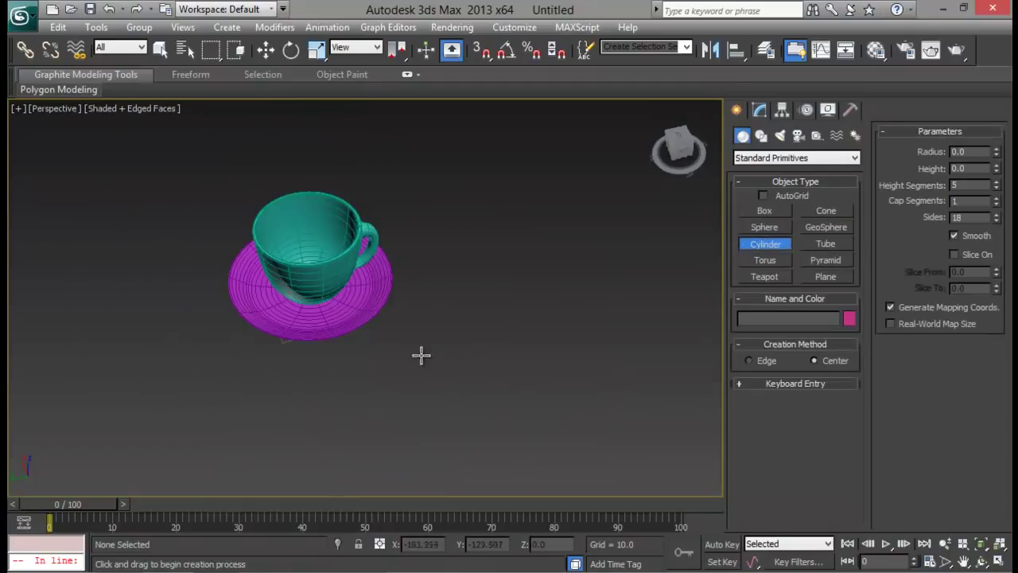
pyautogui.moveTo(421, 355); pyautogui.dragTo(427, 394)
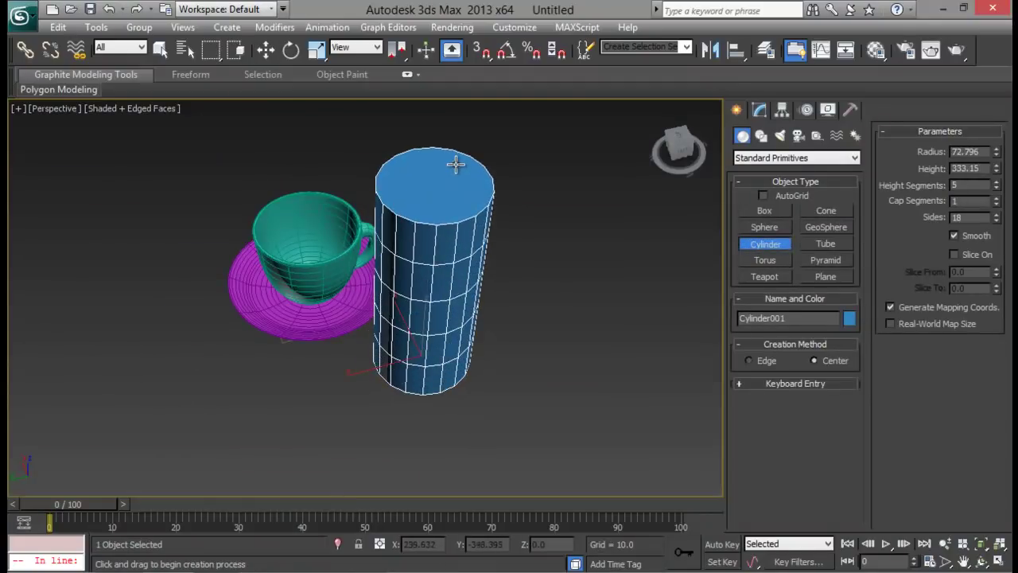
pyautogui.click(457, 164)
pyautogui.rightClick(619, 233)
# - Set the cylinder's cap segments to 2
pyautogui.click(759, 109)
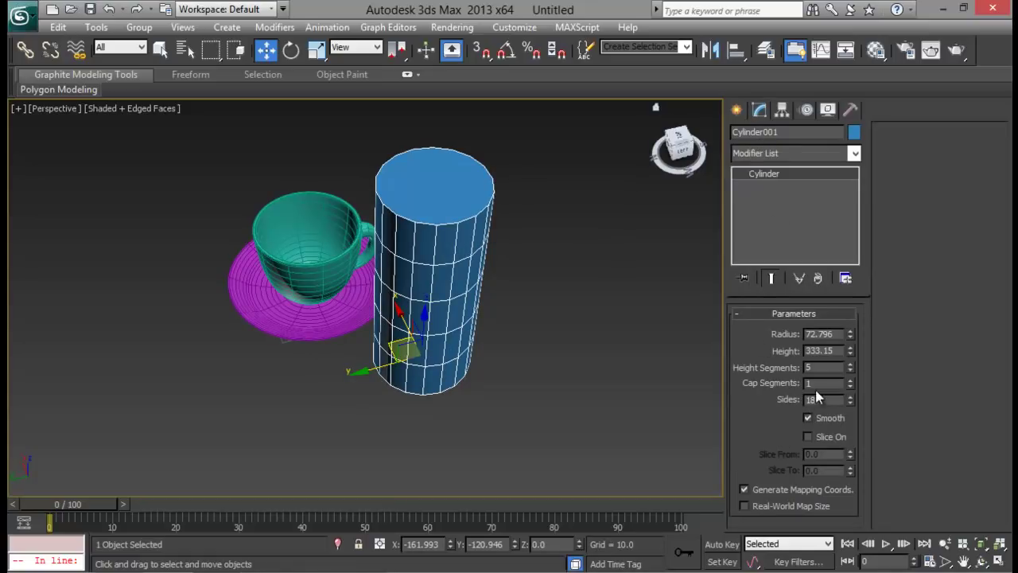
pyautogui.click(849, 379)
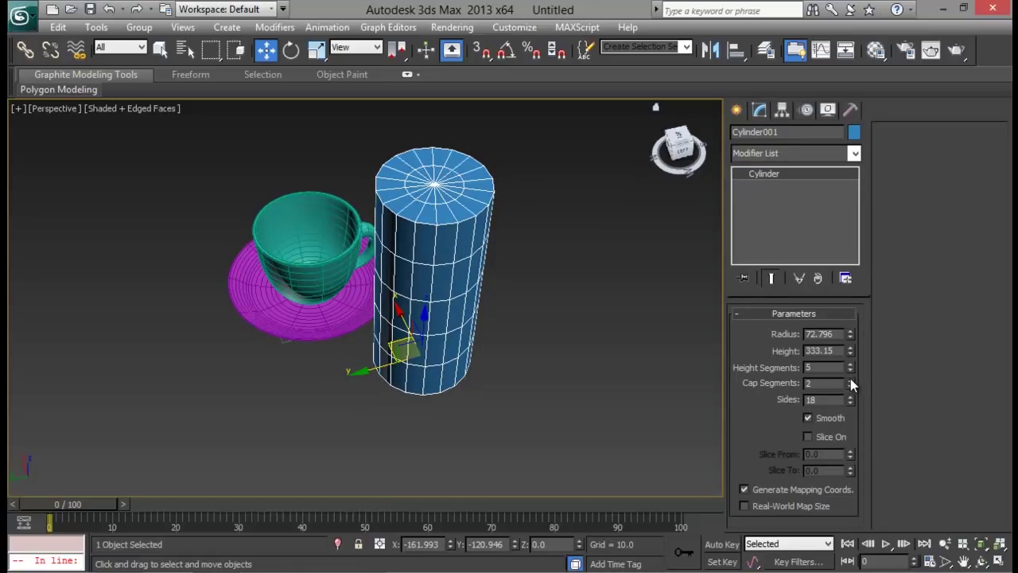
pyautogui.keyDown('alt'); pyautogui.moveTo(625, 259); pyautogui.dragTo(482, 242, button='middle'); pyautogui.keyUp('alt')
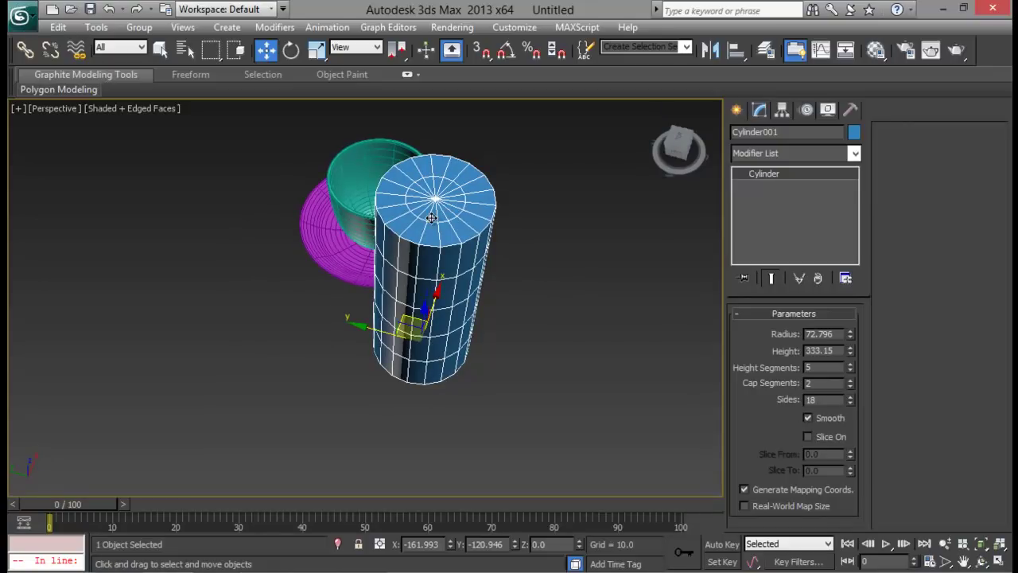
# - Convert the cylinder beside the cup to an Editable Poly
pyautogui.keyDown('alt'); pyautogui.moveTo(450, 231); pyautogui.dragTo(463, 237, button='middle'); pyautogui.keyUp('alt')
pyautogui.rightClick(462, 236)
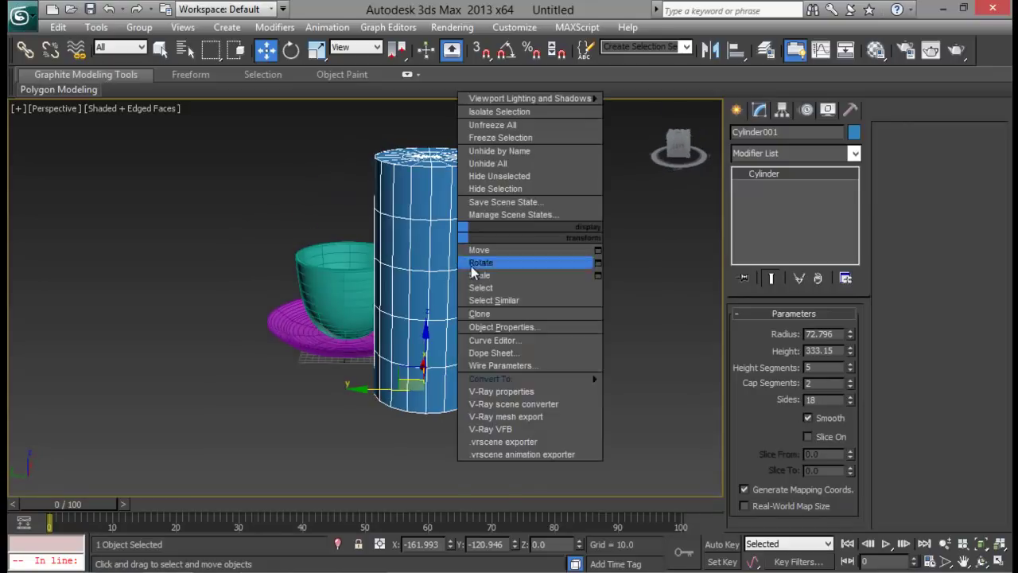
pyautogui.moveTo(525, 379)
pyautogui.click(663, 392)
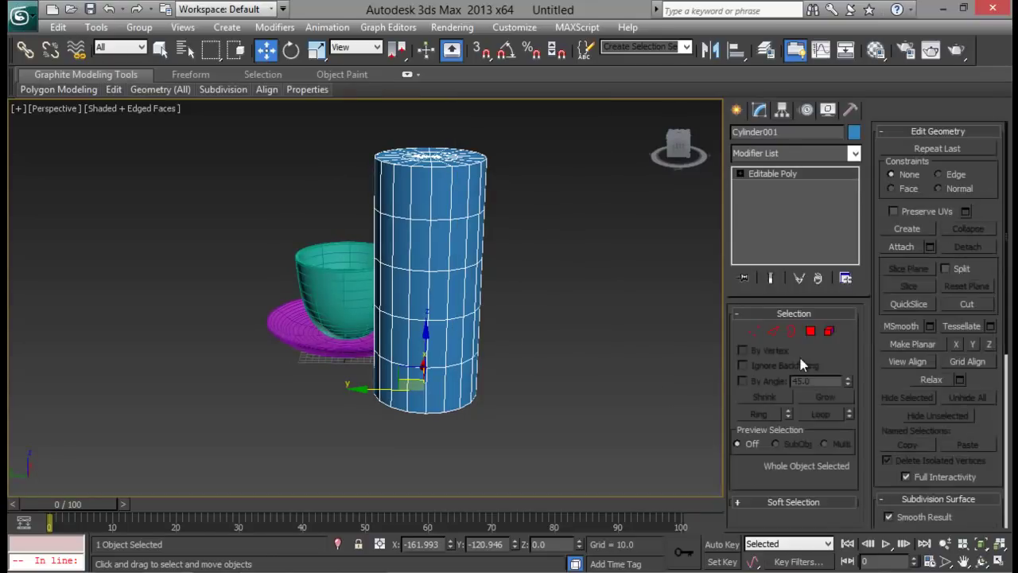
# - Select the cylinder's side and bottom polygons in the Front viewport and delete them, keeping only the top cap as a disc
pyautogui.click(810, 330)
pyautogui.hotkey('alt', 'w')
pyautogui.click(621, 208)
pyautogui.hotkey('alt', 'w')
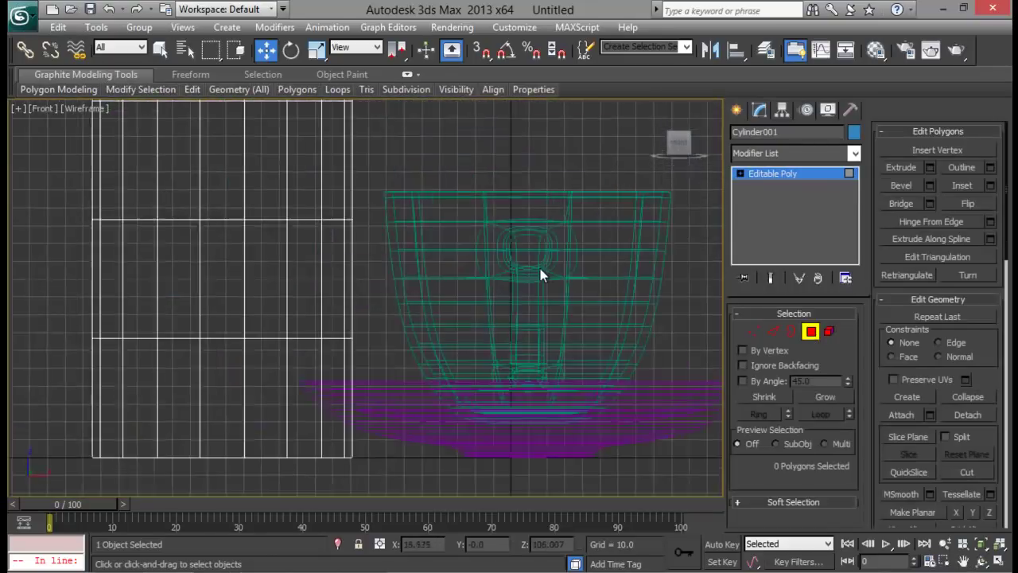
pyautogui.scroll(-2, 453, 357)
pyautogui.moveTo(450, 248); pyautogui.dragTo(459, 278, button='middle')
pyautogui.moveTo(458, 458); pyautogui.dragTo(313, 274)
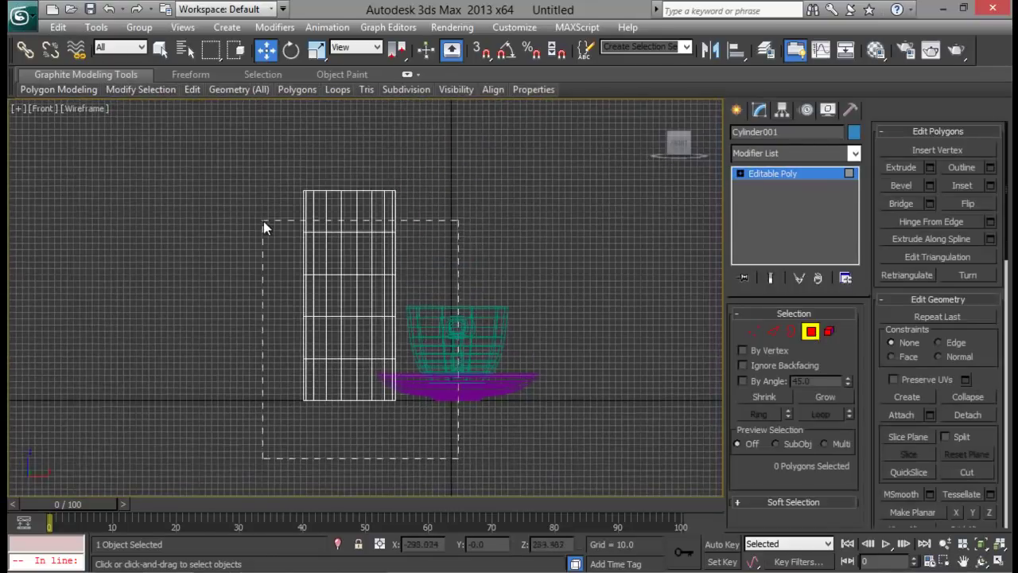
pyautogui.moveTo(263, 221); pyautogui.dragTo(263, 221)
pyautogui.hotkey('alt', 'w')
pyautogui.middleClick(620, 427)
pyautogui.hotkey('alt', 'w')
pyautogui.keyDown('alt'); pyautogui.moveTo(597, 389); pyautogui.dragTo(521, 310, button='middle'); pyautogui.keyUp('alt')
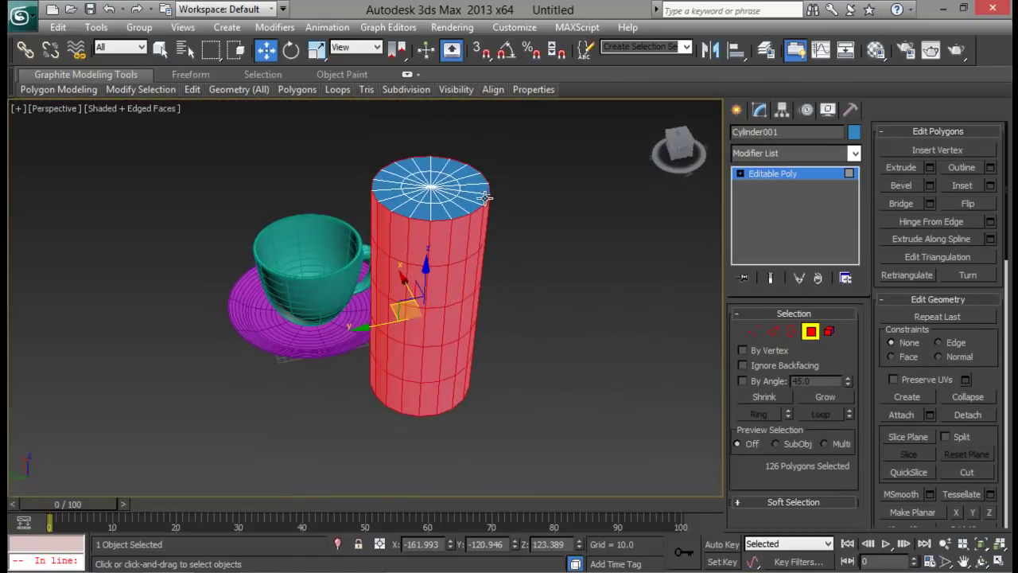
pyautogui.press('Delete')
pyautogui.click(810, 331)
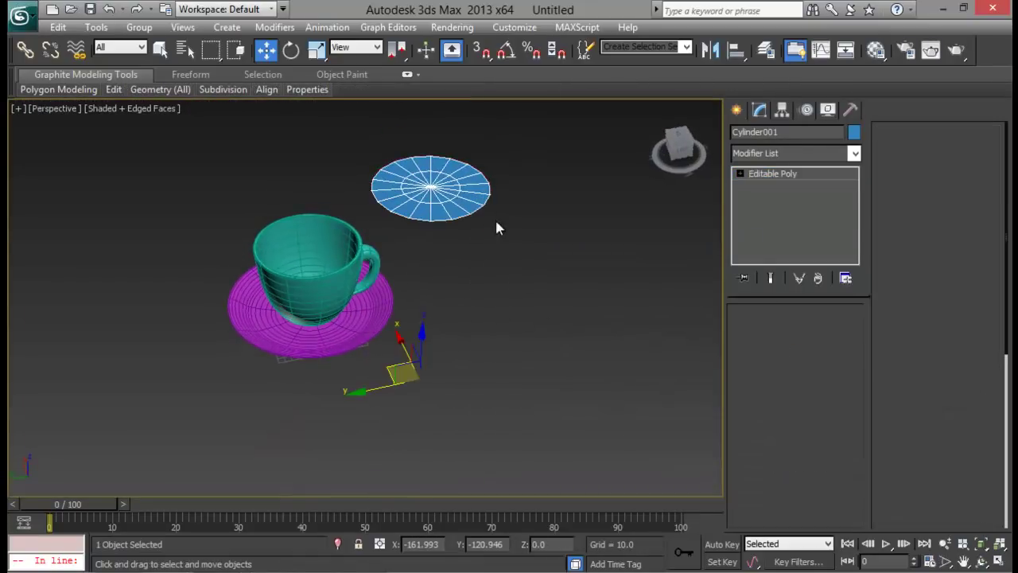
# - Center the disc's pivot to the object using Affect Pivot Only
pyautogui.hotkey('alt', 'w')
pyautogui.middleClick(487, 183)
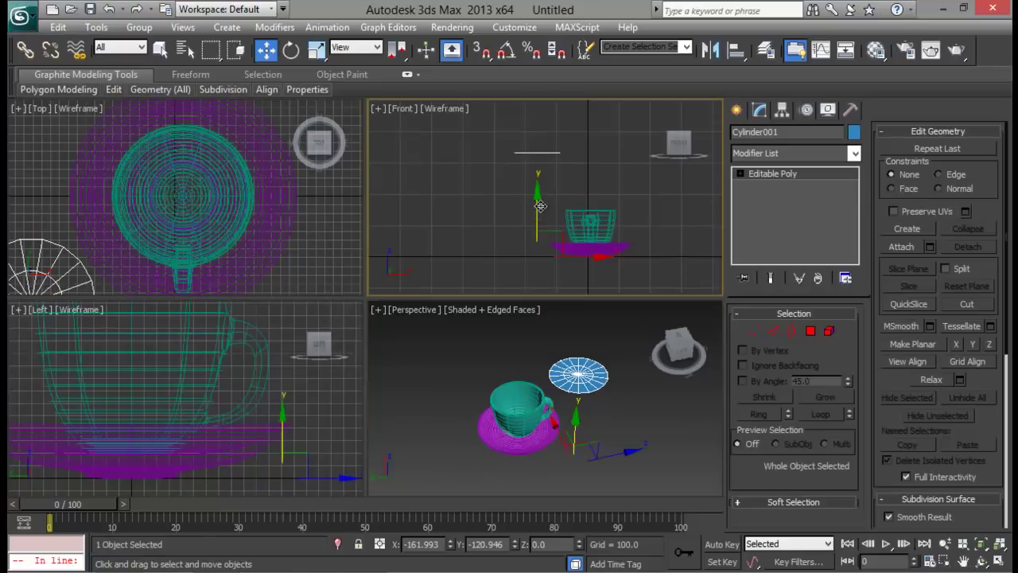
pyautogui.middleClick(226, 212)
pyautogui.middleClick(226, 356)
pyautogui.hotkey('alt', 'w')
pyautogui.scroll(-8, 255, 354)
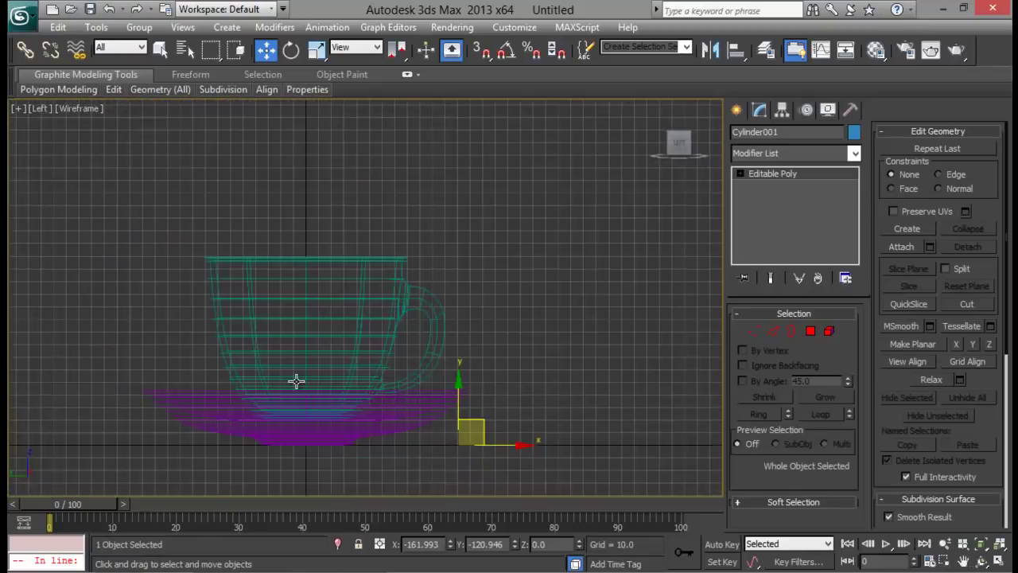
pyautogui.click(782, 110)
pyautogui.click(787, 207)
pyautogui.click(797, 289)
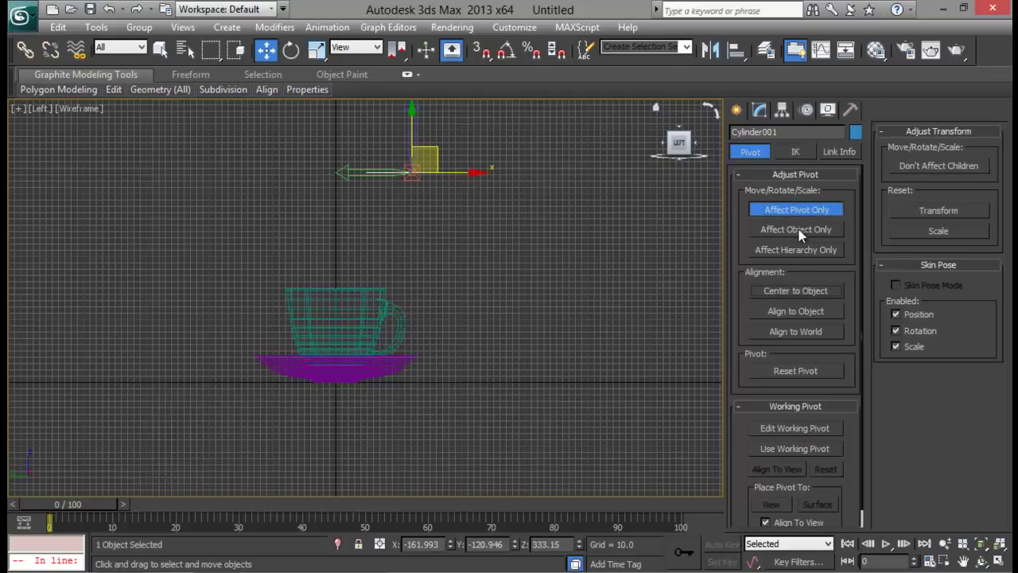
pyautogui.click(797, 209)
# - Move the disc in the Left viewport to about Y 5, Z 145.9, level with the cup's rim
pyautogui.moveTo(433, 147); pyautogui.dragTo(356, 265)
pyautogui.hotkey('alt', 'w')
pyautogui.rightClick(517, 398)
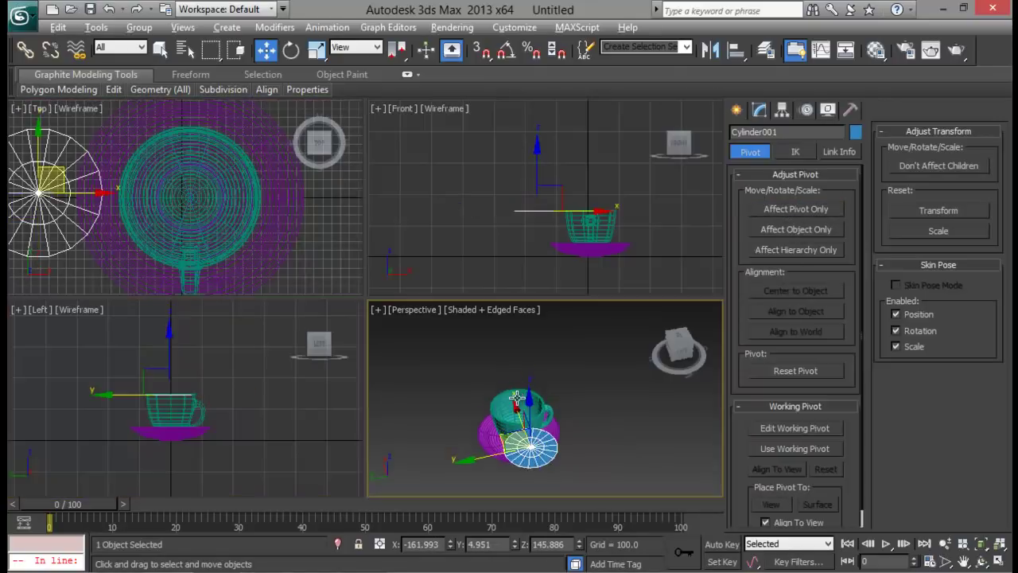
# - Move the disc along X to about 8.5 so it sits inside the cup's opening
pyautogui.hotkey('alt', 'w')
pyautogui.keyDown('alt'); pyautogui.moveTo(517, 398); pyautogui.dragTo(611, 412, button='middle'); pyautogui.keyUp('alt')
pyautogui.moveTo(277, 399); pyautogui.dragTo(147, 401)
pyautogui.moveTo(214, 398); pyautogui.dragTo(435, 196, button='middle')
pyautogui.scroll(3, 334, 377)
pyautogui.scroll(3, 333, 377)
pyautogui.keyDown('alt'); pyautogui.moveTo(435, 196); pyautogui.dragTo(311, 268, button='middle'); pyautogui.keyUp('alt')
pyautogui.keyDown('alt'); pyautogui.moveTo(377, 237); pyautogui.dragTo(387, 237, button='middle'); pyautogui.keyUp('alt')
# - Fine-tune the disc's position in the Top viewport to about X 9.2, Y -0.2, centering it in the cup
pyautogui.hotkey('alt', 'w')
pyautogui.moveTo(268, 196); pyautogui.dragTo(267, 204, button='middle')
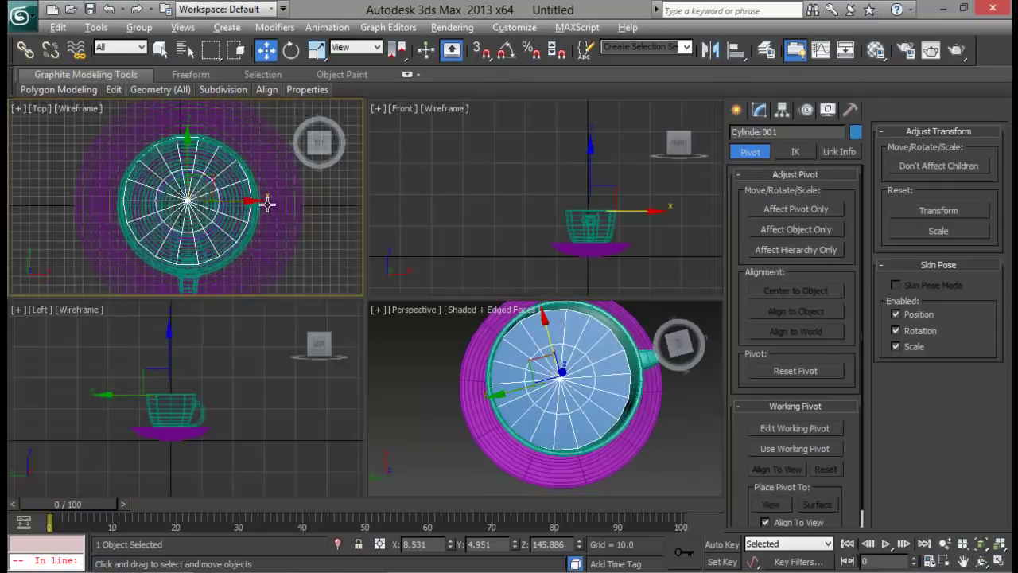
pyautogui.hotkey('alt', 'w')
pyautogui.scroll(6, 311, 302)
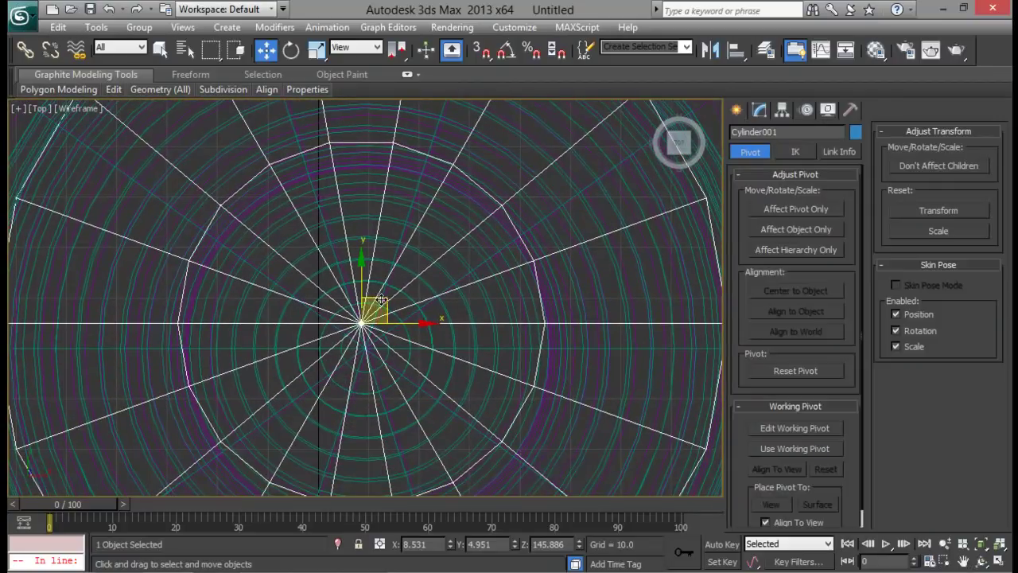
pyautogui.moveTo(382, 299); pyautogui.dragTo(386, 325, button='middle')
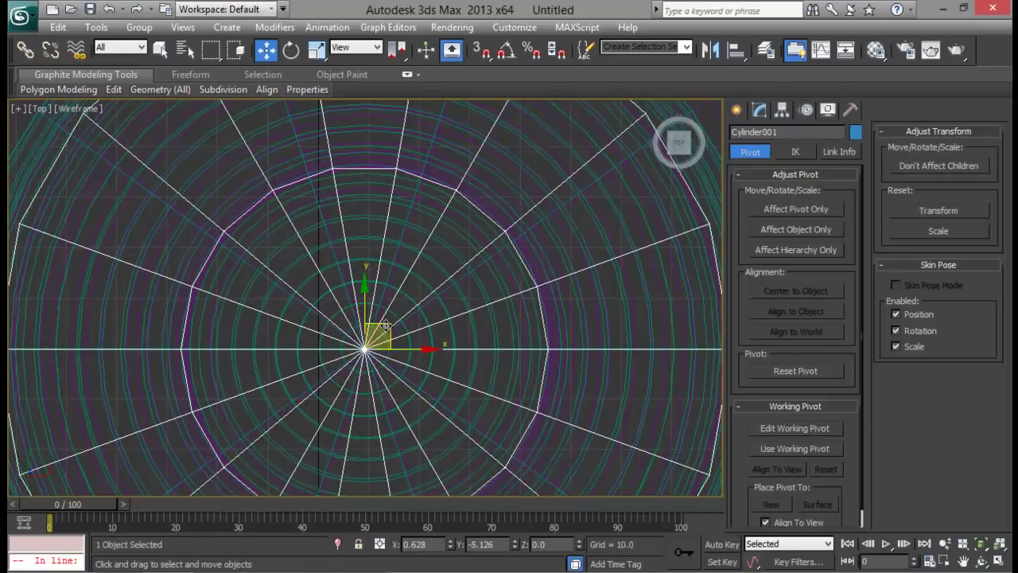
pyautogui.hotkey('alt', 'w')
pyautogui.rightClick(524, 355)
pyautogui.hotkey('alt', 'w')
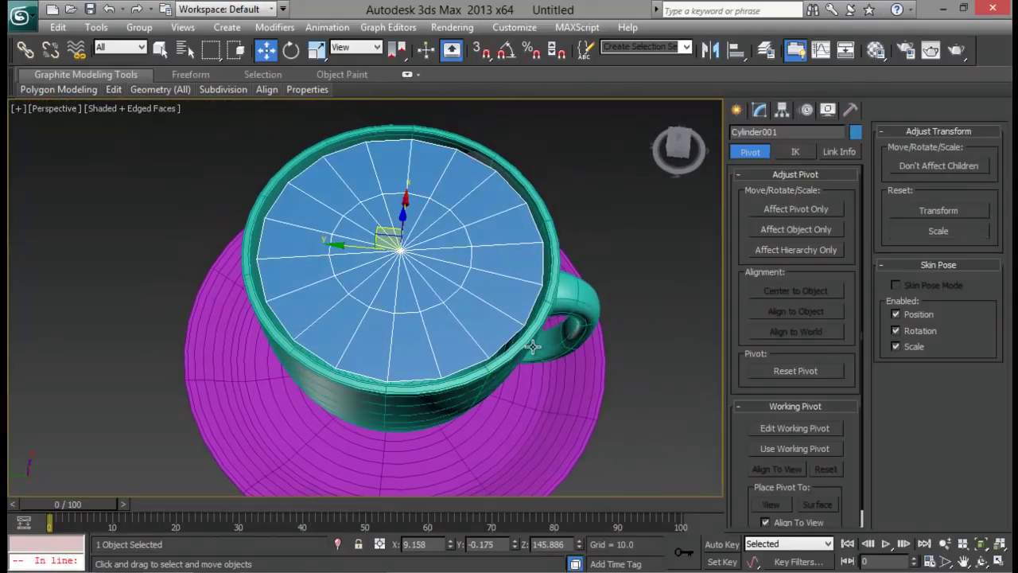
# - Try to align the disc to the cup with the Align tool, and undo the alignment
pyautogui.hotkey('alt', 'a')
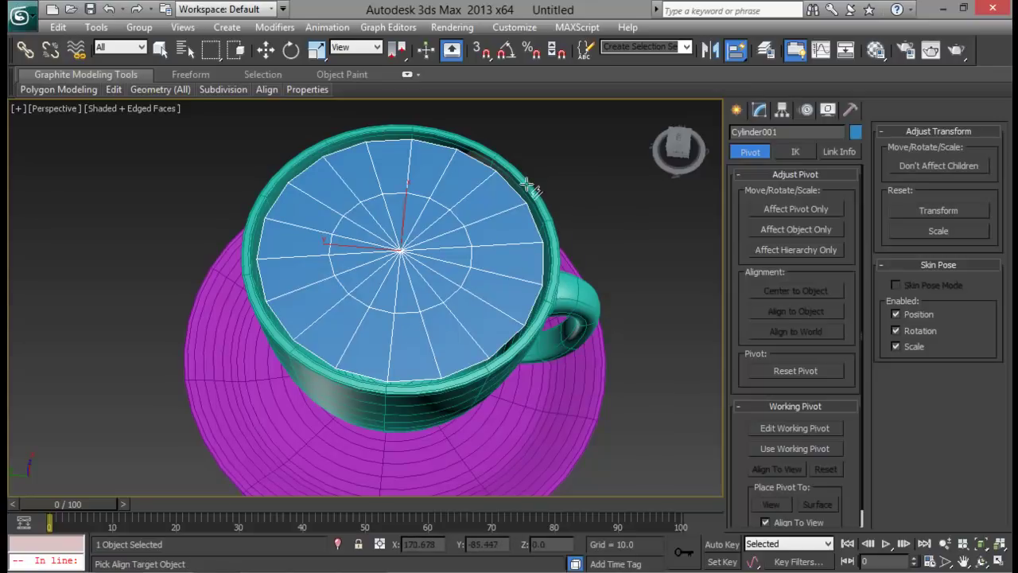
pyautogui.click(526, 184)
pyautogui.keyDown('alt'); pyautogui.moveTo(557, 264); pyautogui.dragTo(433, 201, button='middle'); pyautogui.keyUp('alt')
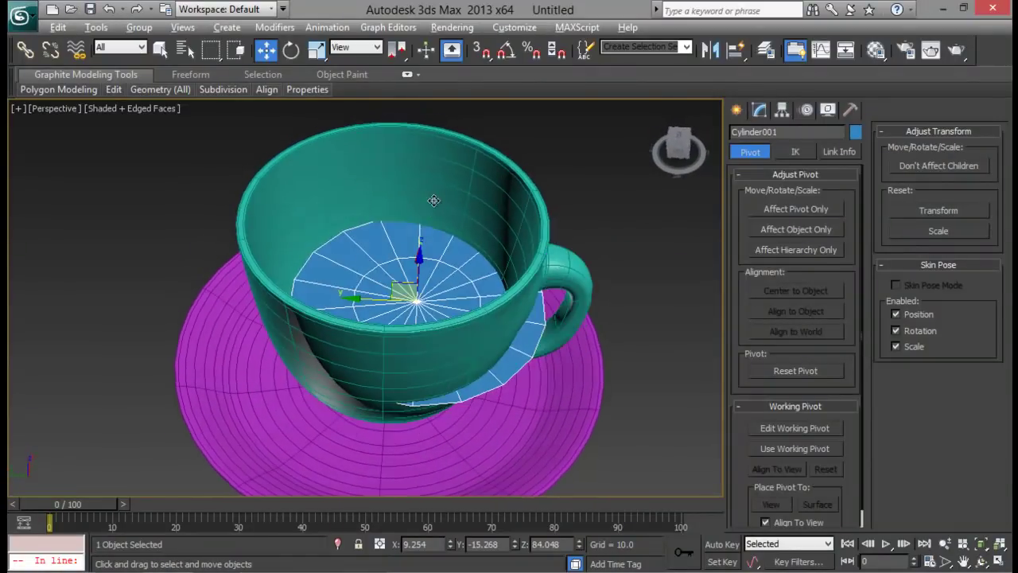
pyautogui.hotkey('ctrl', 'z')
# - Scale the disc uniformly to about 106% so its edge meets the cup's inner wall
pyautogui.keyDown('alt'); pyautogui.moveTo(572, 223); pyautogui.dragTo(537, 299, button='middle'); pyautogui.keyUp('alt')
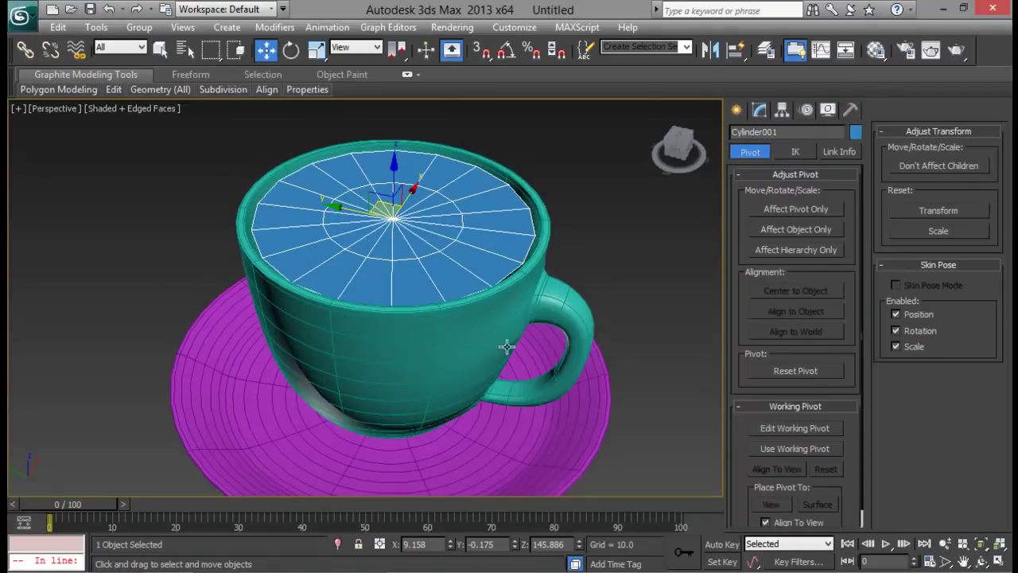
pyautogui.keyDown('alt'); pyautogui.moveTo(395, 220); pyautogui.dragTo(362, 312, button='middle'); pyautogui.keyUp('alt')
pyautogui.press('r')
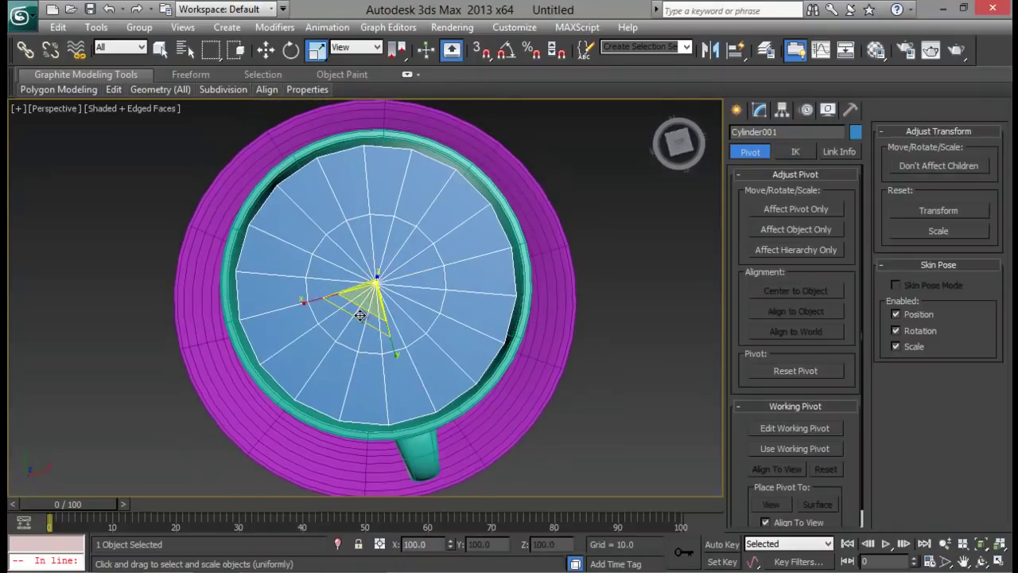
pyautogui.moveTo(369, 295); pyautogui.dragTo(372, 283)
pyautogui.keyDown('alt'); pyautogui.moveTo(372, 283); pyautogui.dragTo(510, 185, button='middle'); pyautogui.keyUp('alt')
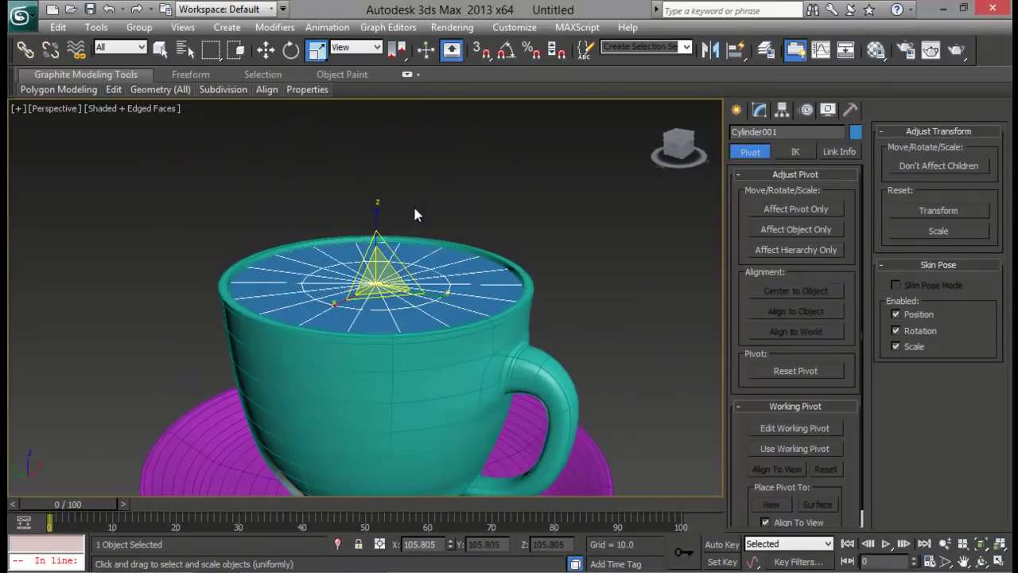
# - Raise the disc along Z to about 148.3, and return to its Editable Poly settings
pyautogui.press('w')
pyautogui.moveTo(377, 226); pyautogui.dragTo(377, 221)
pyautogui.moveTo(423, 256)
pyautogui.keyDown('alt'); pyautogui.mouseDown(button='middle')
pyautogui.moveTo(397, 295)
pyautogui.moveTo(435, 269)
pyautogui.mouseUp(button='middle'); pyautogui.keyUp('alt')
pyautogui.rightClick(434, 268)
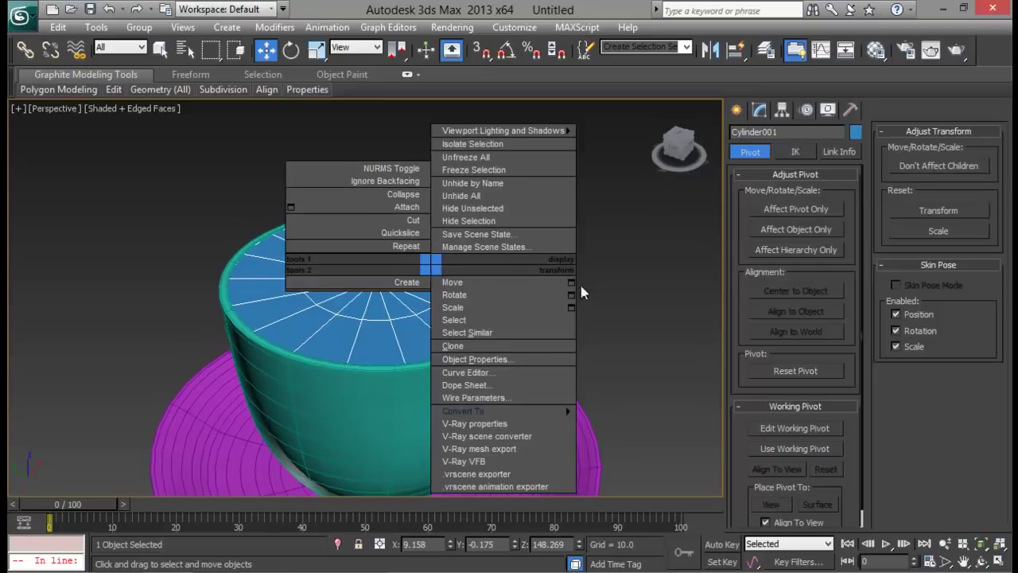
pyautogui.click(773, 96)
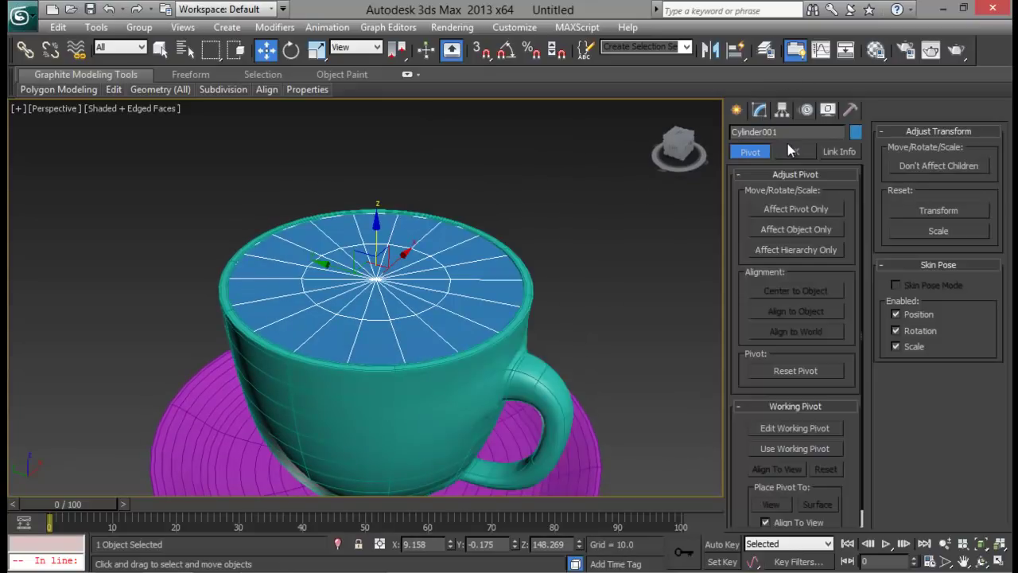
pyautogui.click(759, 110)
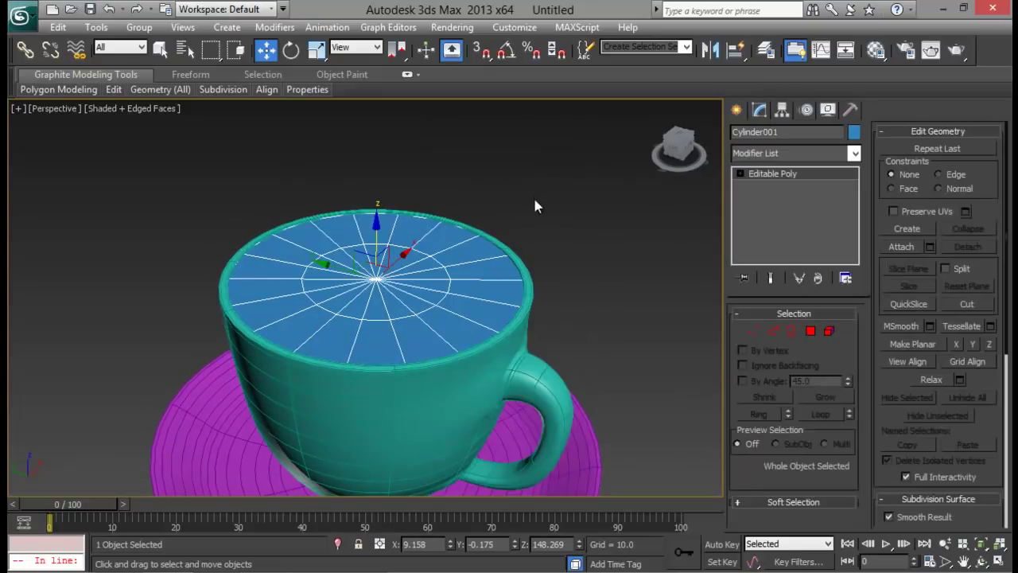
# - Raise the centre vertex of the coffee surface to a Z height of about 157
pyautogui.click(754, 331)
pyautogui.scroll(5, 466, 295)
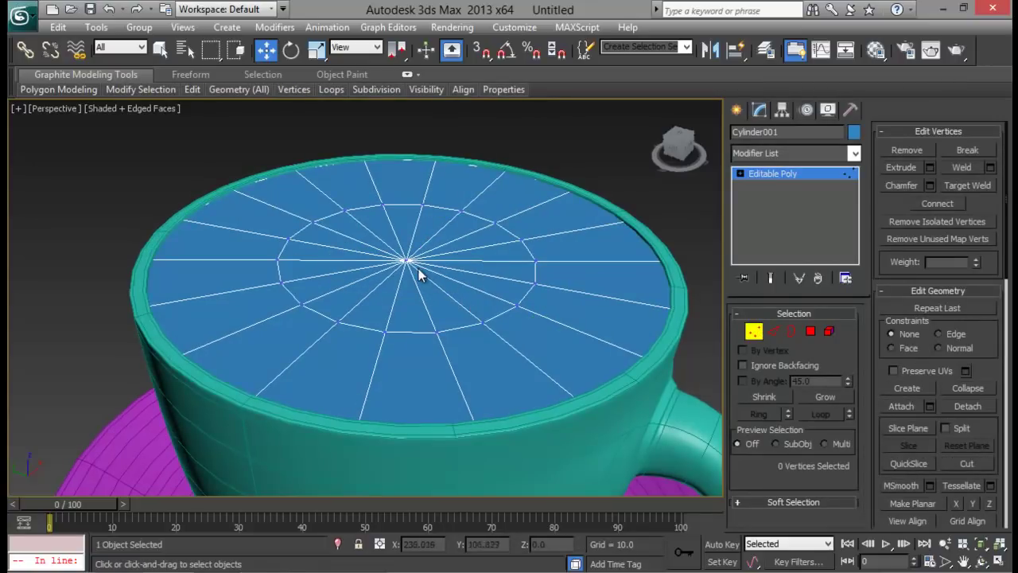
pyautogui.click(405, 261)
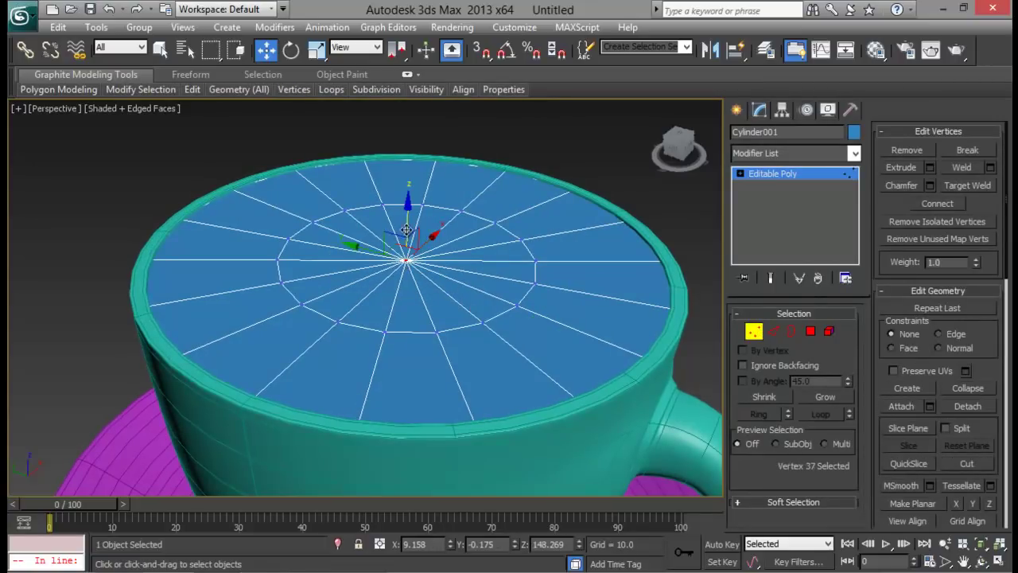
pyautogui.moveTo(405, 261); pyautogui.dragTo(406, 235)
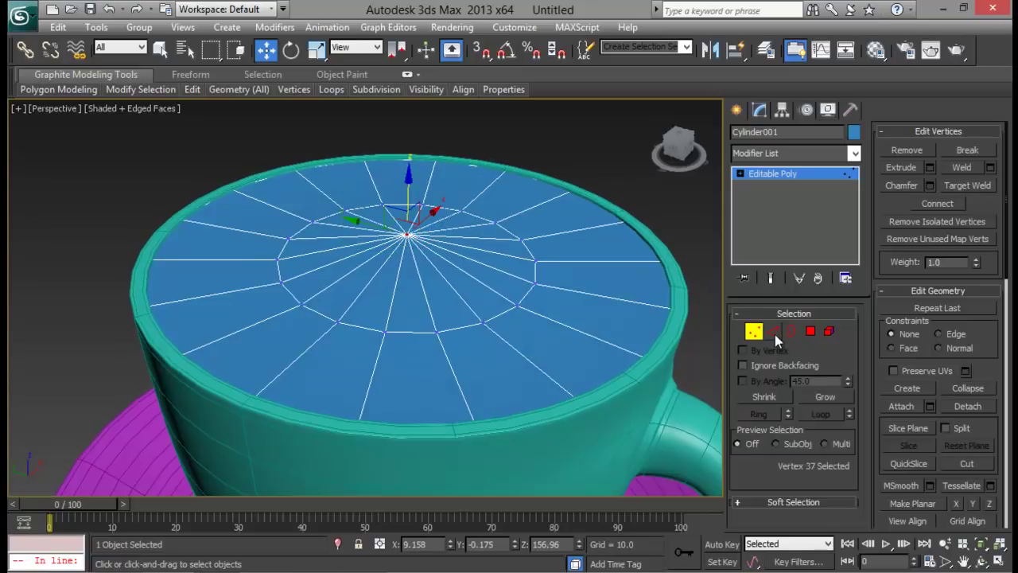
# - Raise the inner ring of edges on the coffee surface to a Z height of about 153, leaving nothing selected
pyautogui.click(772, 331)
pyautogui.click(517, 234)
pyautogui.click(815, 414)
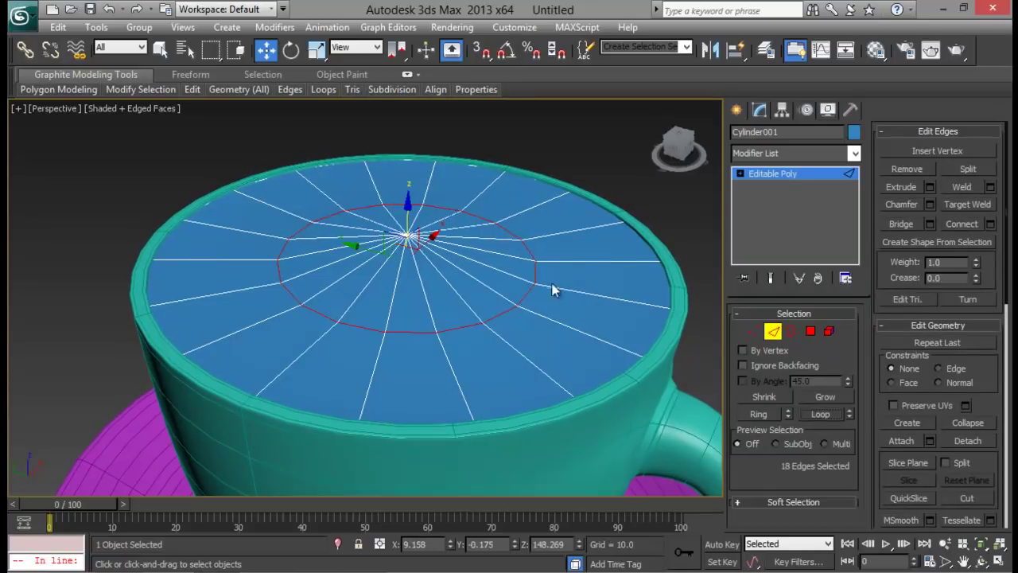
pyautogui.moveTo(408, 208); pyautogui.dragTo(408, 195)
pyautogui.keyDown('alt'); pyautogui.moveTo(419, 275); pyautogui.dragTo(408, 196, button='middle'); pyautogui.keyUp('alt')
pyautogui.moveTo(408, 196); pyautogui.dragTo(408, 195)
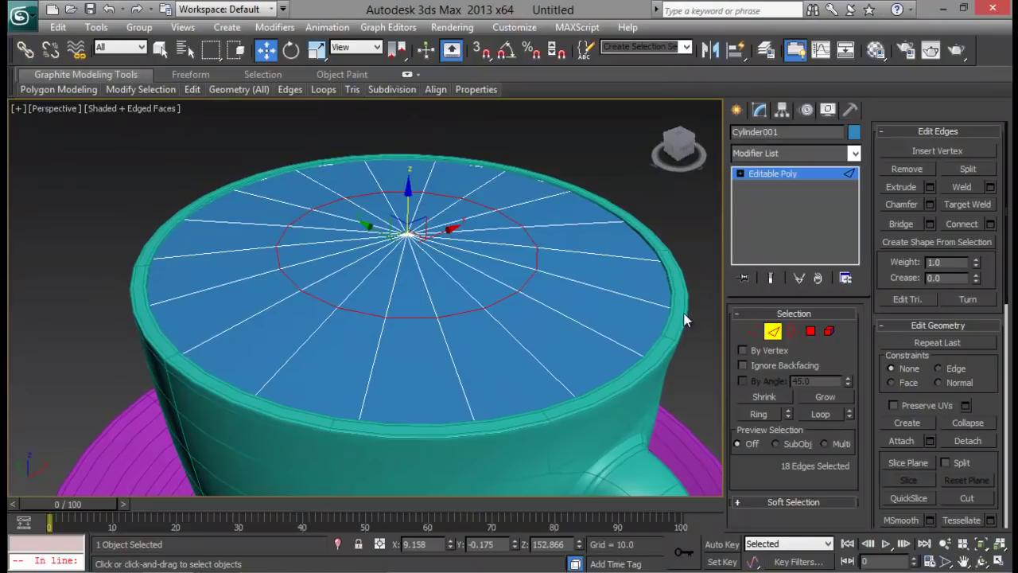
pyautogui.click(771, 334)
pyautogui.click(634, 185)
# - Inspect the cup, handle, coffee surface and saucer from several angles, with the edged faces display turned off
pyautogui.scroll(-4, 517, 211)
pyautogui.keyDown('alt'); pyautogui.moveTo(517, 210); pyautogui.dragTo(554, 257, button='middle'); pyautogui.keyUp('alt')
pyautogui.scroll(5, 478, 262)
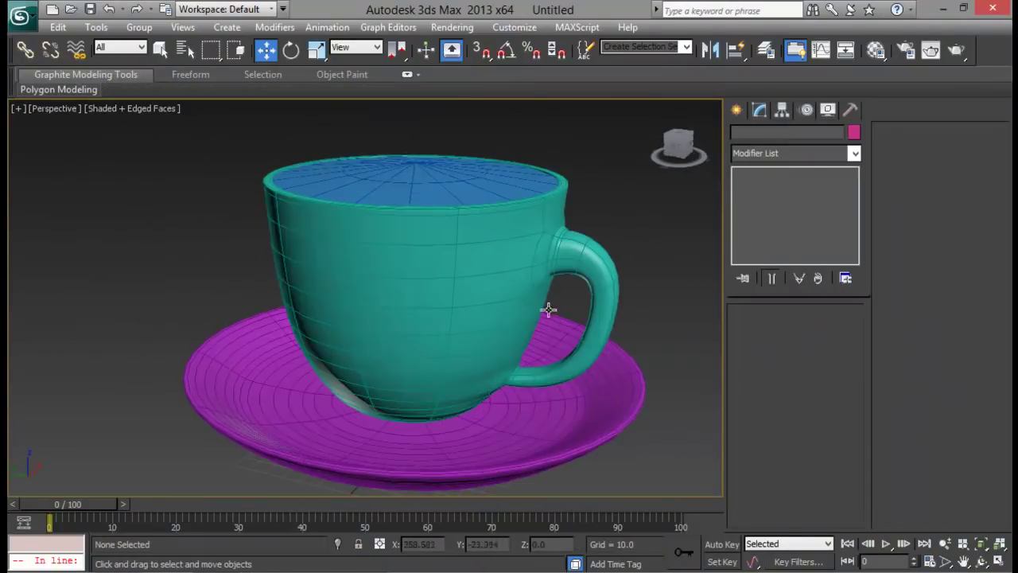
pyautogui.click(545, 347)
pyautogui.keyDown('alt'); pyautogui.moveTo(545, 347); pyautogui.dragTo(430, 343, button='middle'); pyautogui.keyUp('alt')
pyautogui.scroll(6, 428, 342)
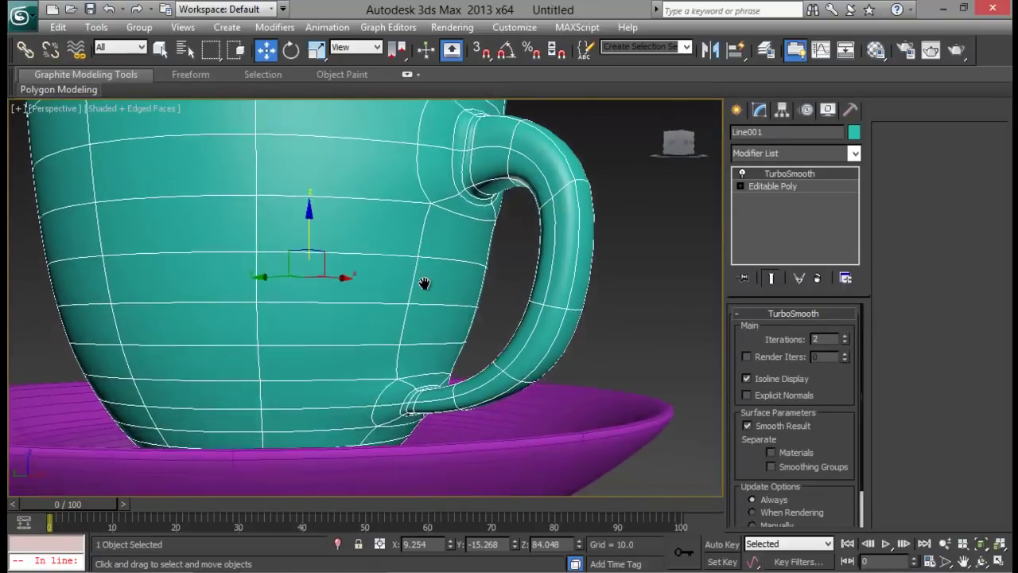
pyautogui.keyDown('alt'); pyautogui.moveTo(425, 287); pyautogui.dragTo(430, 290, button='middle'); pyautogui.keyUp('alt')
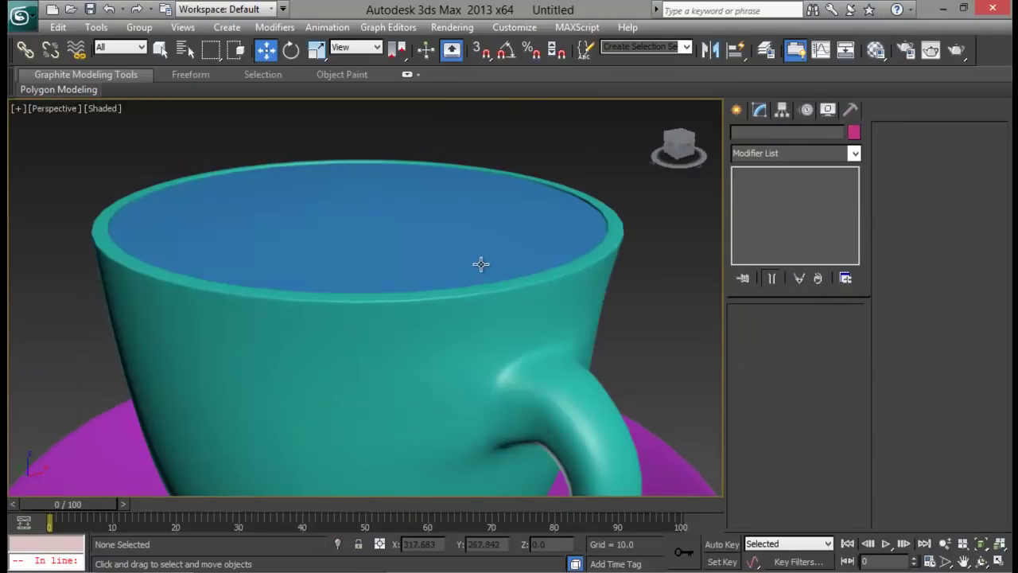
pyautogui.keyDown('alt'); pyautogui.moveTo(482, 264); pyautogui.dragTo(501, 367, button='middle'); pyautogui.keyUp('alt')
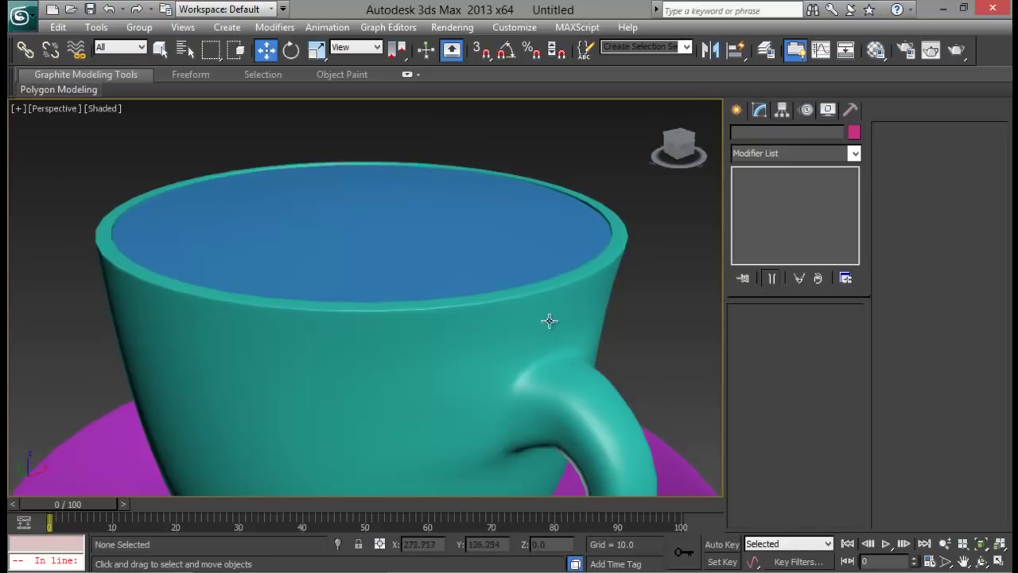
pyautogui.moveTo(548, 321)
pyautogui.keyDown('alt'); pyautogui.mouseDown(button='middle')
pyautogui.moveTo(609, 326)
pyautogui.moveTo(567, 325)
pyautogui.mouseUp(button='middle'); pyautogui.keyUp('alt')
pyautogui.keyDown('alt'); pyautogui.moveTo(607, 361); pyautogui.dragTo(626, 336, button='middle'); pyautogui.keyUp('alt')
pyautogui.scroll(-5, 626, 336)
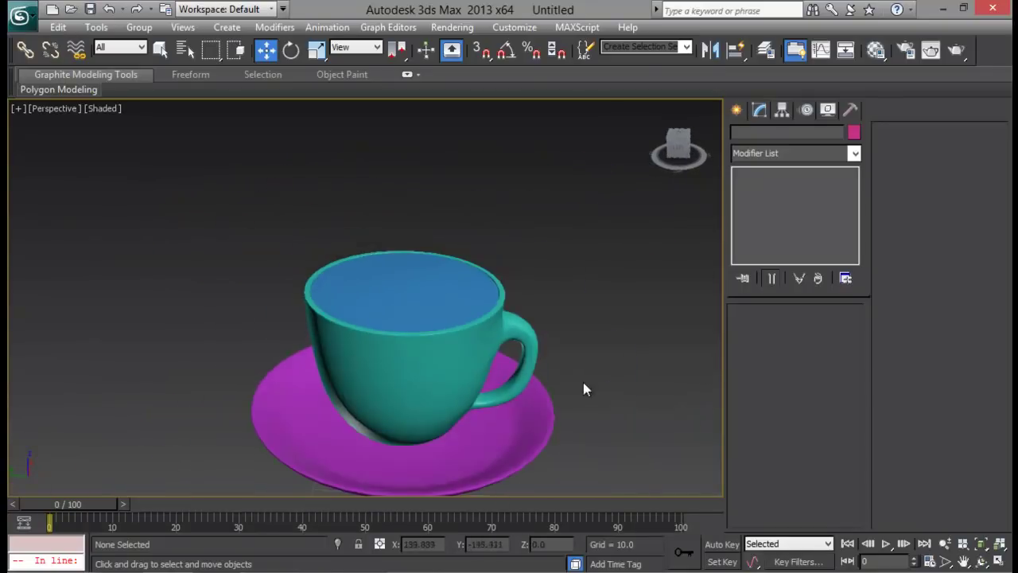
pyautogui.keyDown('alt'); pyautogui.moveTo(584, 386); pyautogui.dragTo(483, 359, button='middle'); pyautogui.keyUp('alt')
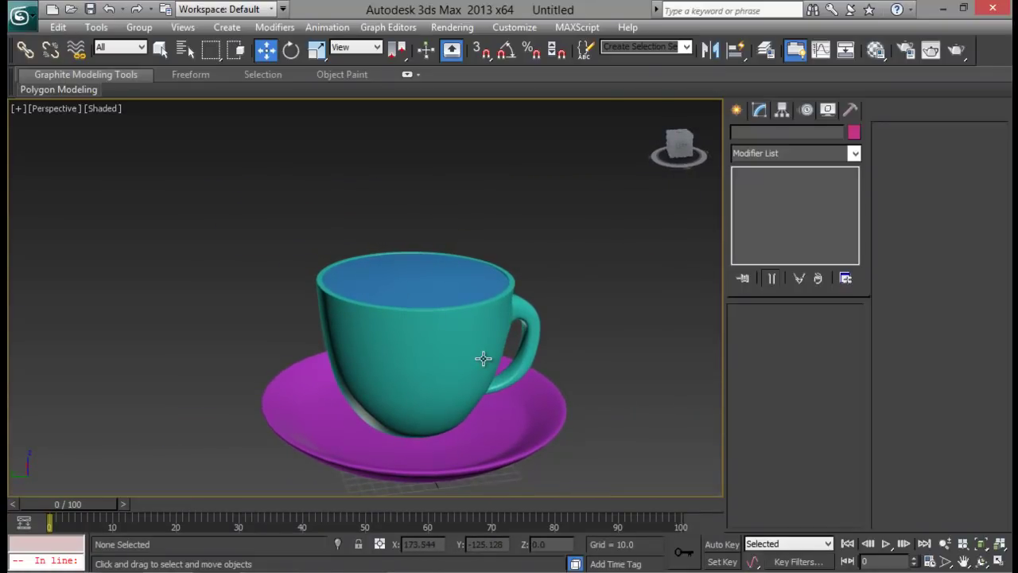
pyautogui.moveTo(483, 358); pyautogui.dragTo(441, 275, button='middle')
pyautogui.scroll(3, 491, 339)
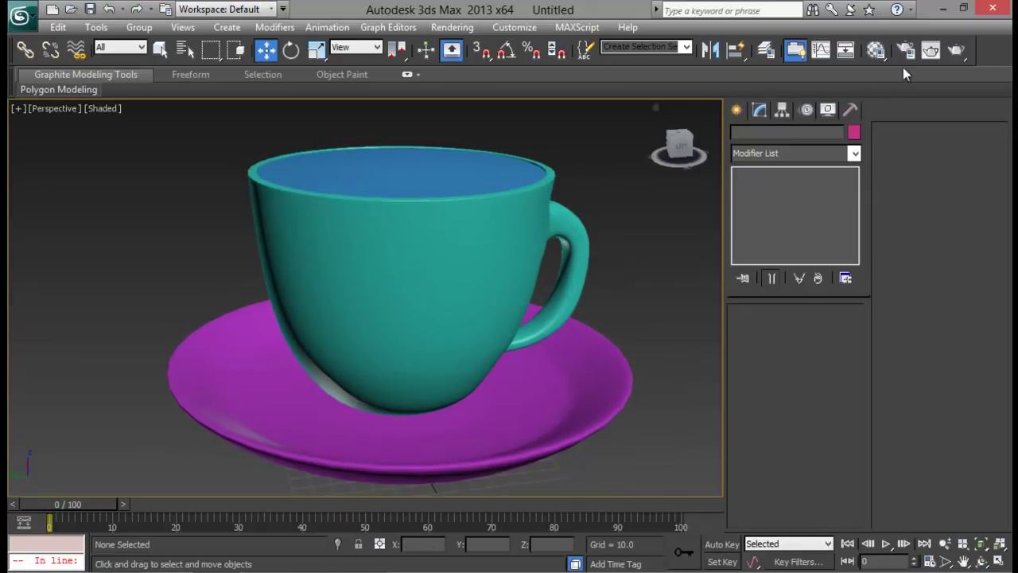
# - Assign V-Ray Adv 2.40.03 as the production renderer and close the render setup
pyautogui.press('F10')
pyautogui.moveTo(596, 69); pyautogui.dragTo(603, 55)
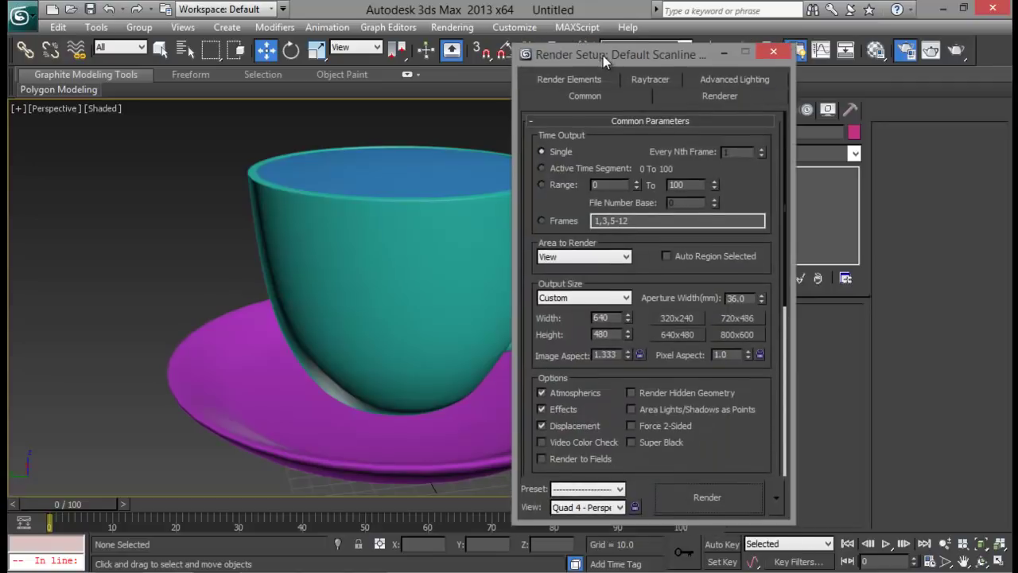
pyautogui.scroll(-5, 700, 398)
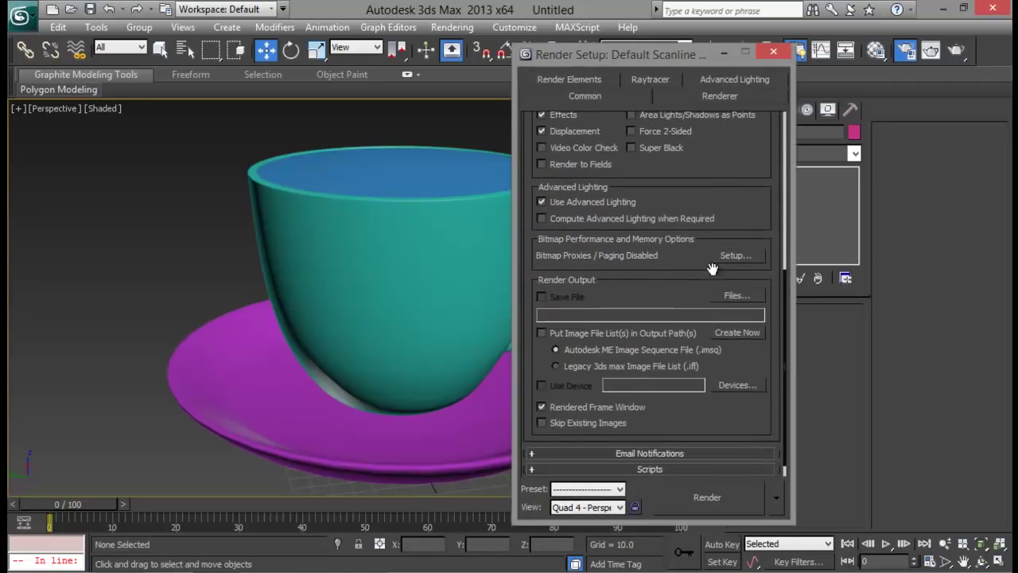
pyautogui.scroll(-1, 703, 410)
pyautogui.click(672, 468)
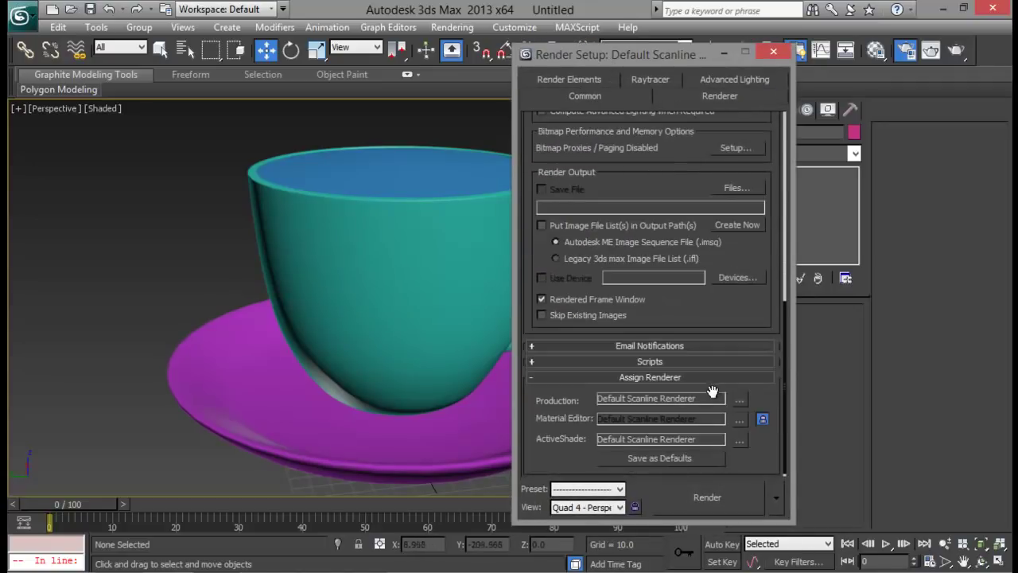
pyautogui.click(742, 397)
pyautogui.click(588, 218)
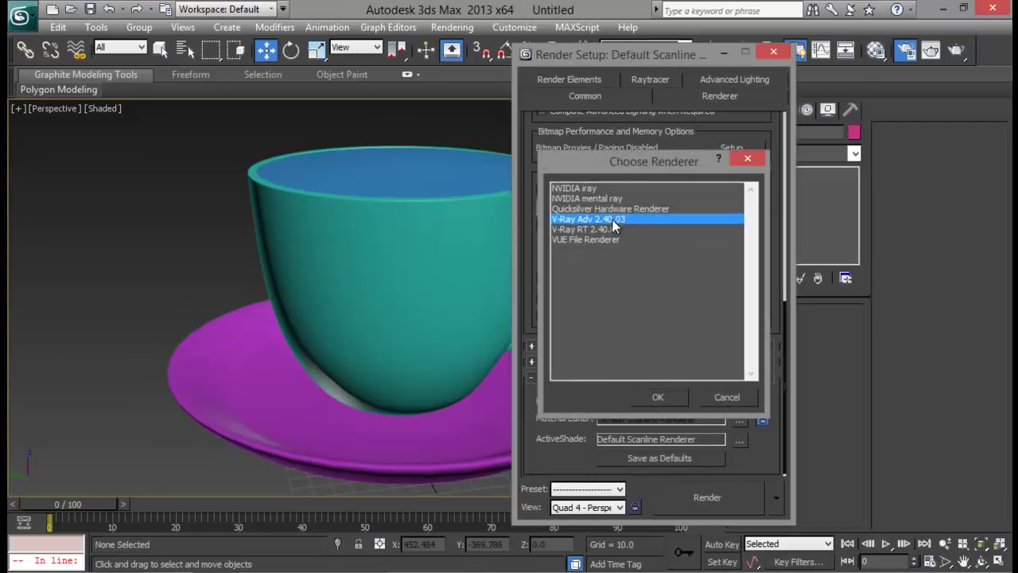
pyautogui.click(658, 397)
pyautogui.moveTo(707, 62); pyautogui.dragTo(746, 67)
pyautogui.click(887, 62)
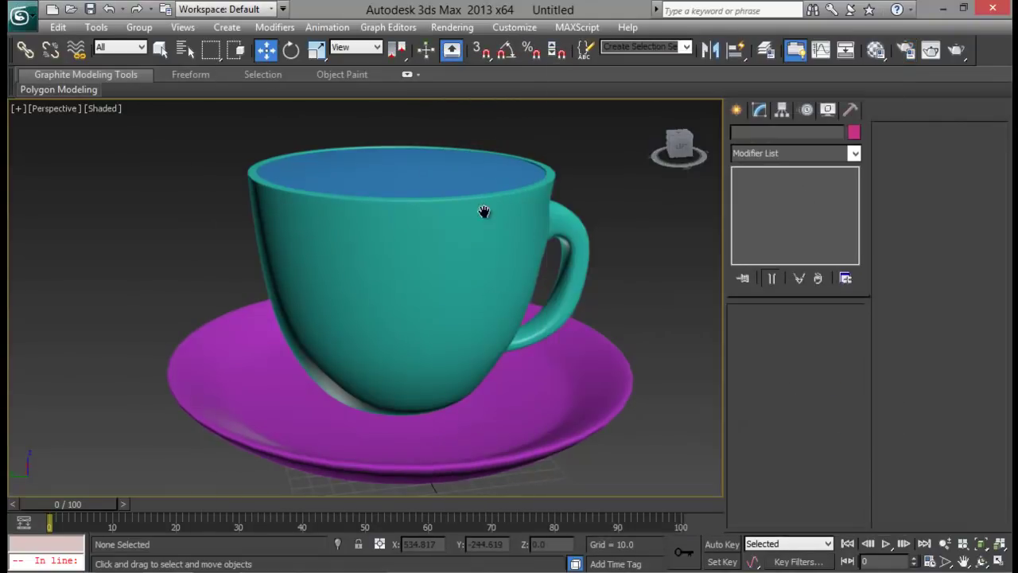
# - Turn on edged faces and add an Unwrap UVW modifier to the coffee surface
pyautogui.keyDown('alt'); pyautogui.moveTo(484, 212); pyautogui.dragTo(501, 270, button='middle'); pyautogui.keyUp('alt')
pyautogui.click(369, 245)
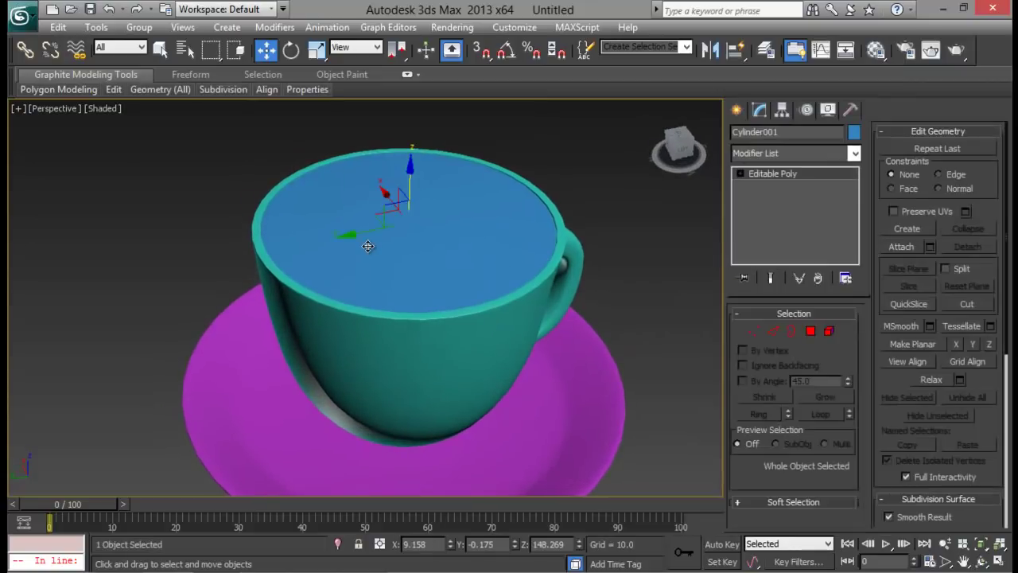
pyautogui.press('F4')
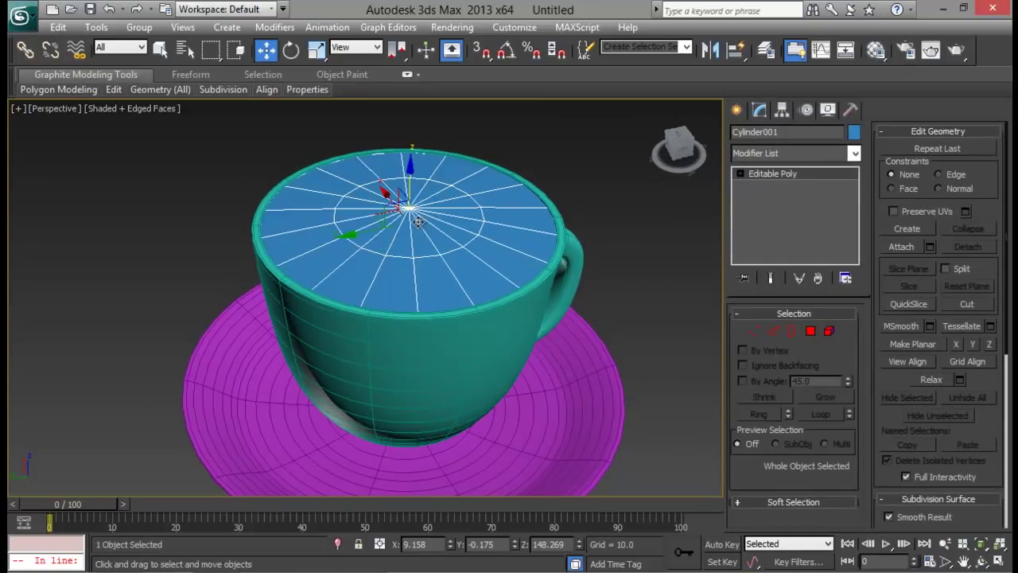
pyautogui.keyDown('alt'); pyautogui.moveTo(418, 222); pyautogui.dragTo(428, 245, button='middle'); pyautogui.keyUp('alt')
pyautogui.click(855, 154)
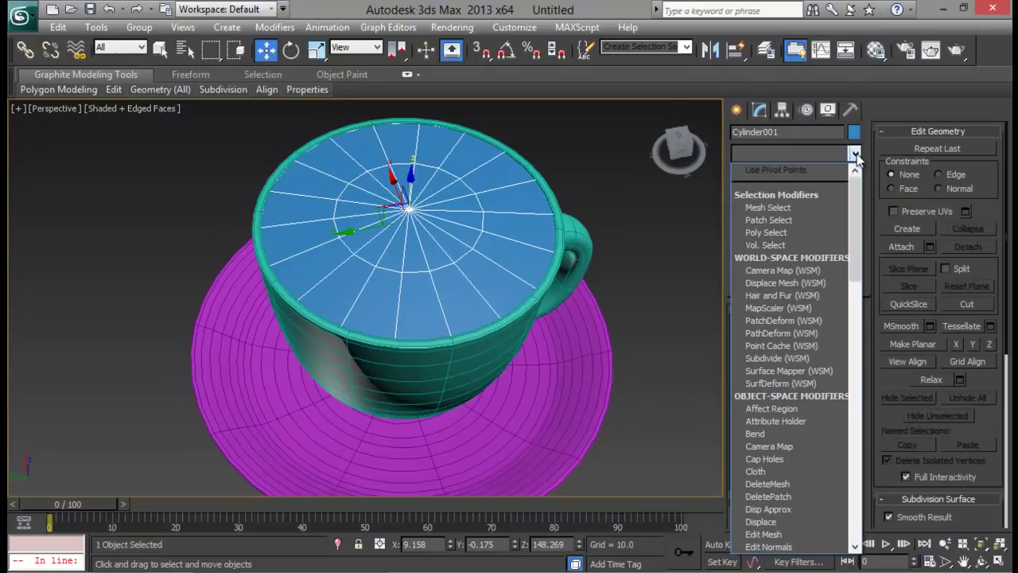
pyautogui.press('u')
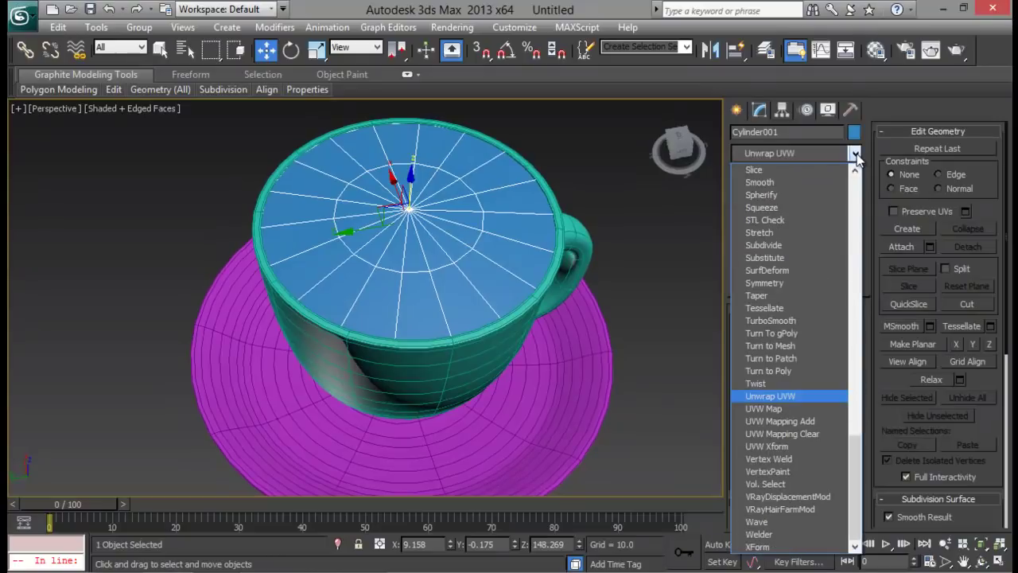
pyautogui.press('Return')
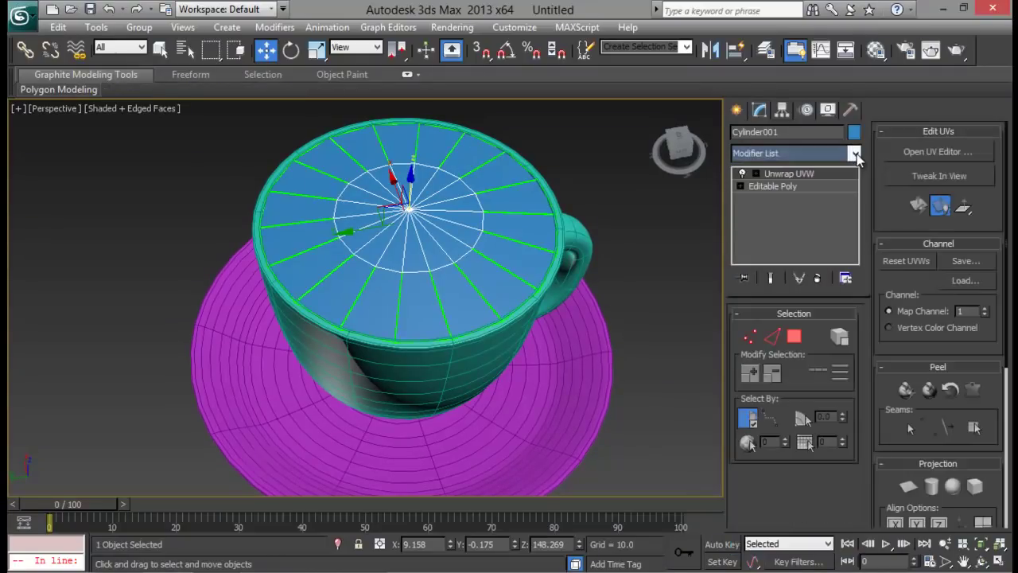
# - Apply a planar projection to all faces of the coffee surface
pyautogui.click(794, 338)
pyautogui.hotkey('ctrl', 'a')
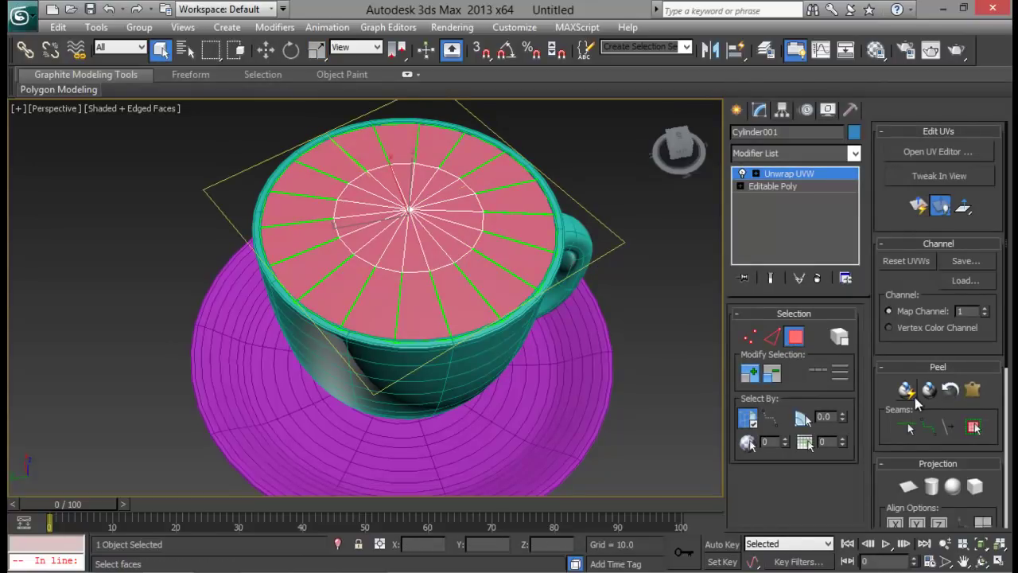
pyautogui.click(911, 484)
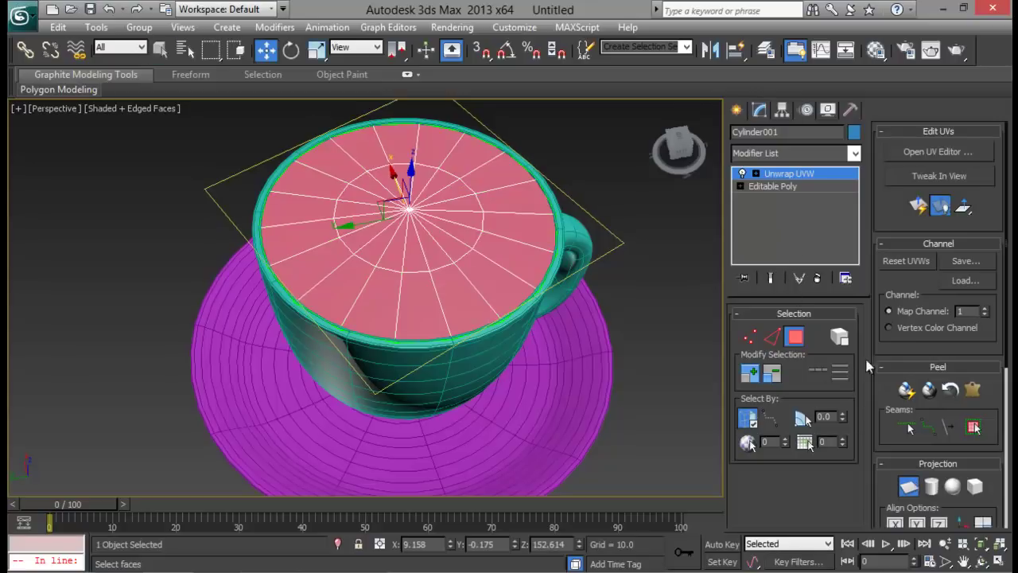
# - Scale down all UV vertices of the coffee surface in the UV editor, leaving a margin inside the texture square
pyautogui.click(937, 151)
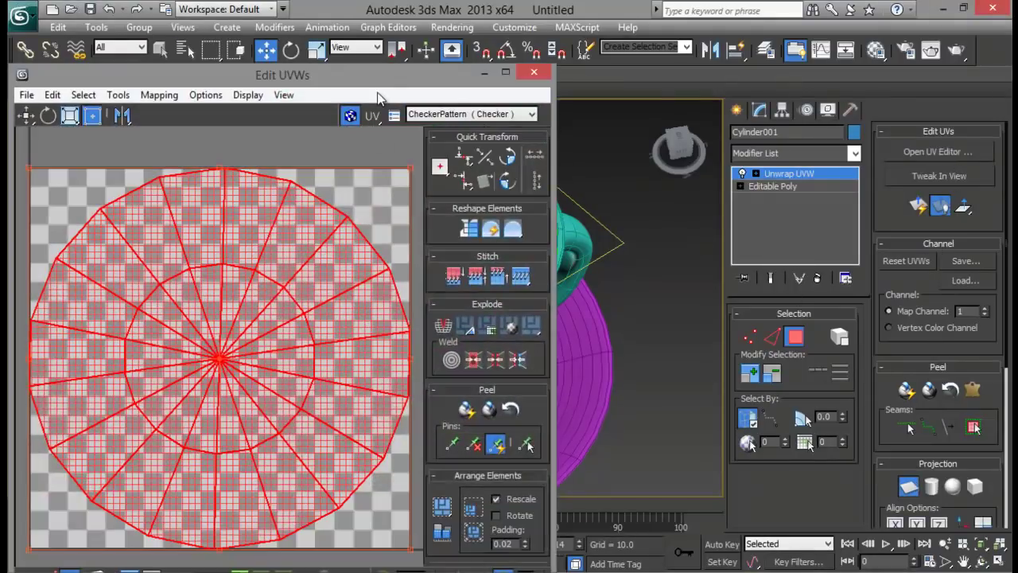
pyautogui.moveTo(384, 83); pyautogui.dragTo(772, 67)
pyautogui.scroll(-2, 628, 364)
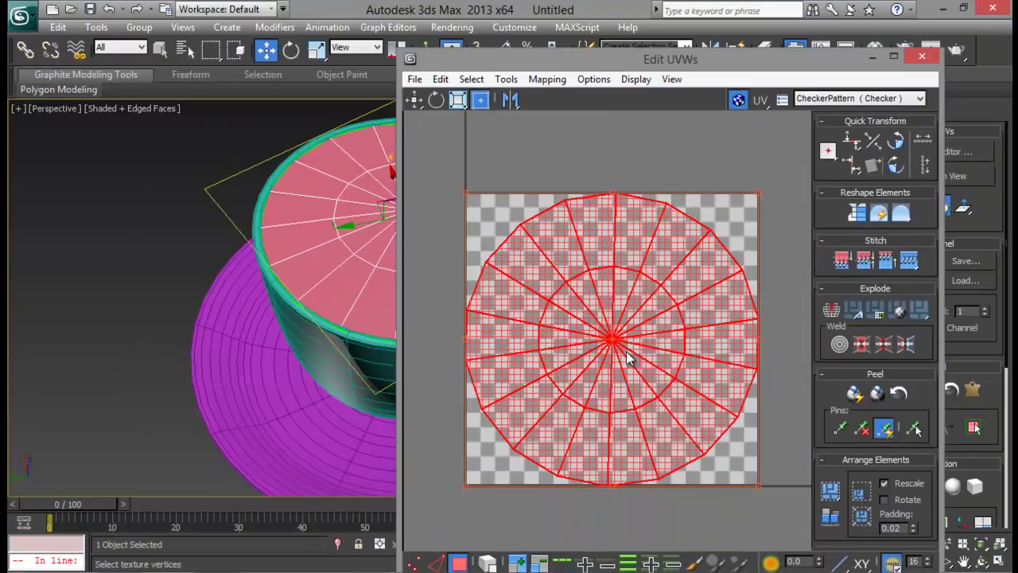
pyautogui.click(541, 182)
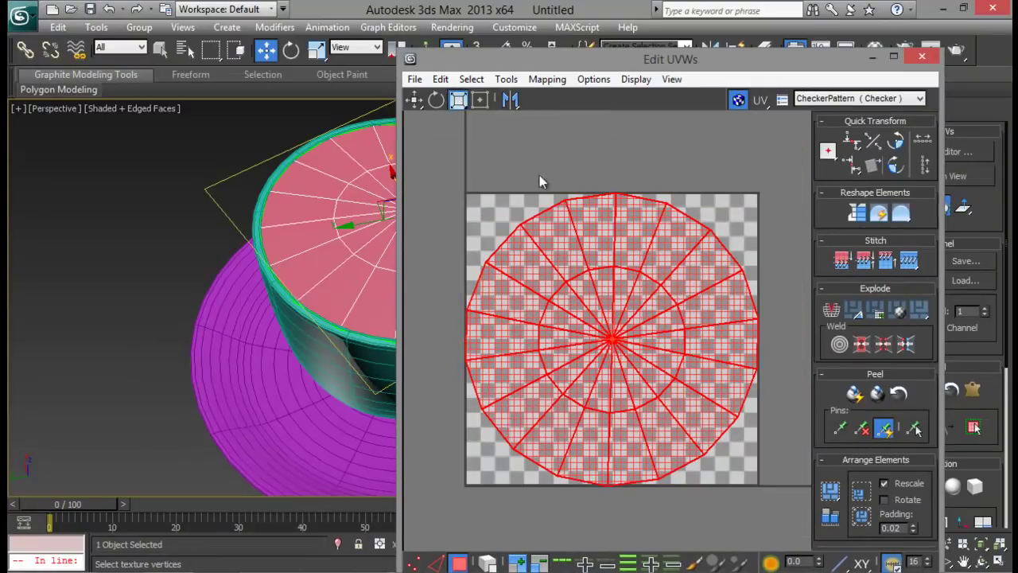
pyautogui.moveTo(689, 463); pyautogui.dragTo(689, 464)
pyautogui.click(417, 564)
pyautogui.moveTo(450, 162); pyautogui.dragTo(766, 485)
pyautogui.moveTo(661, 287); pyautogui.dragTo(650, 365)
pyautogui.click(755, 293)
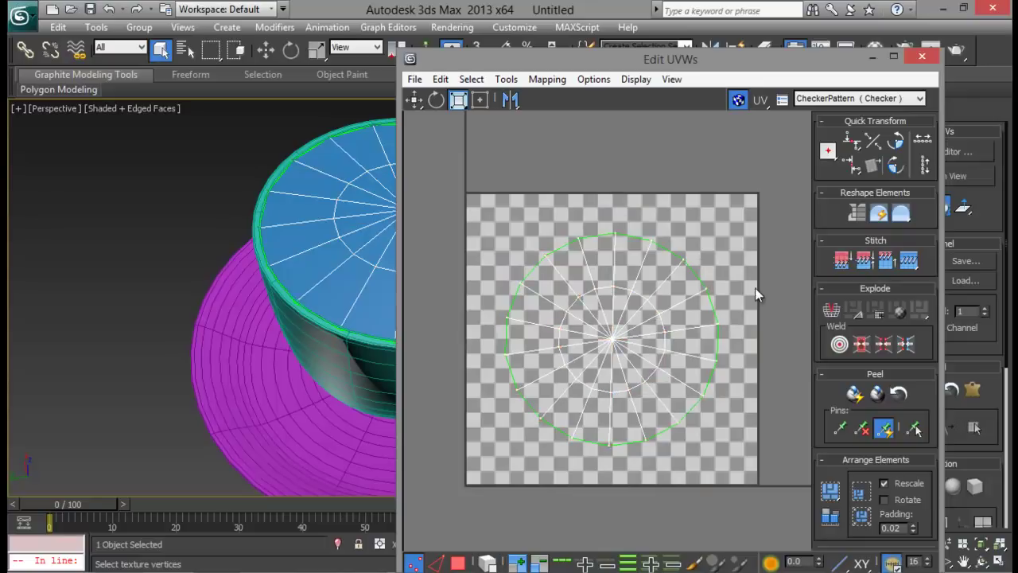
# - Render a UV template of the coffee surface at 2048 × 2048, then close the rendered map
pyautogui.moveTo(662, 58); pyautogui.dragTo(529, 50)
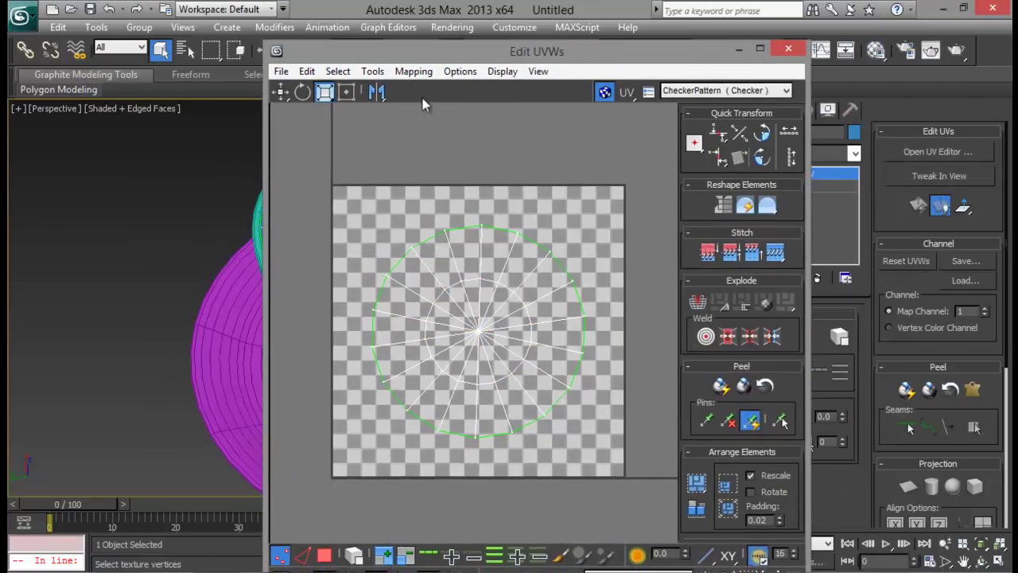
pyautogui.click(373, 71)
pyautogui.click(423, 360)
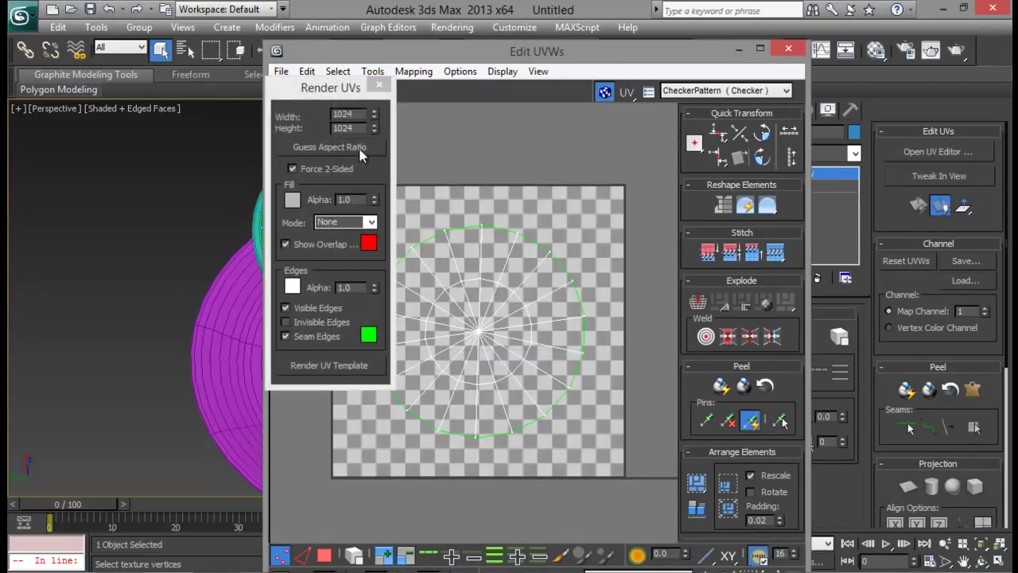
pyautogui.click(329, 365)
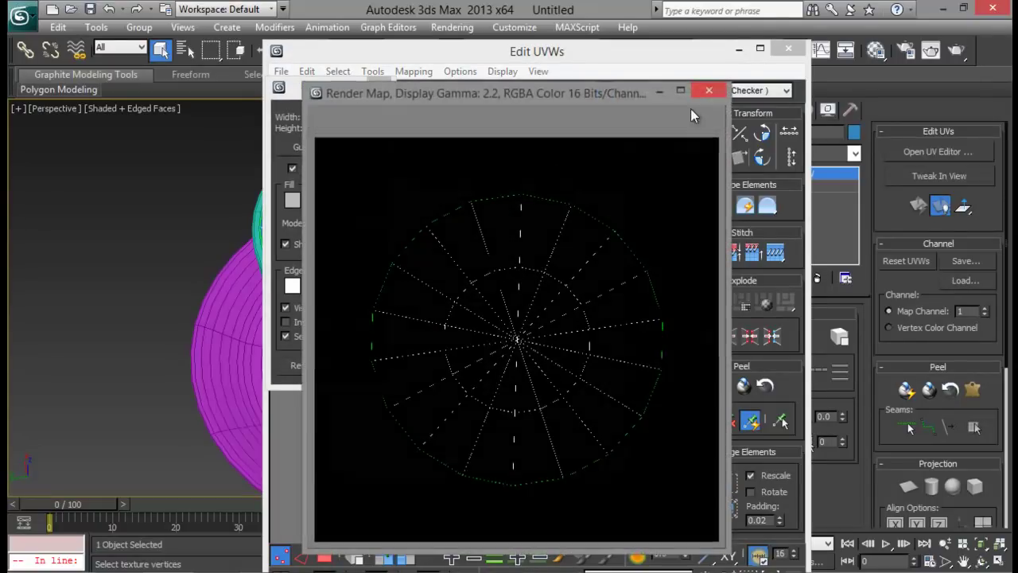
pyautogui.click(709, 90)
# - Exclude seam edges, render the UV template again and examine its lines up close
pyautogui.click(285, 336)
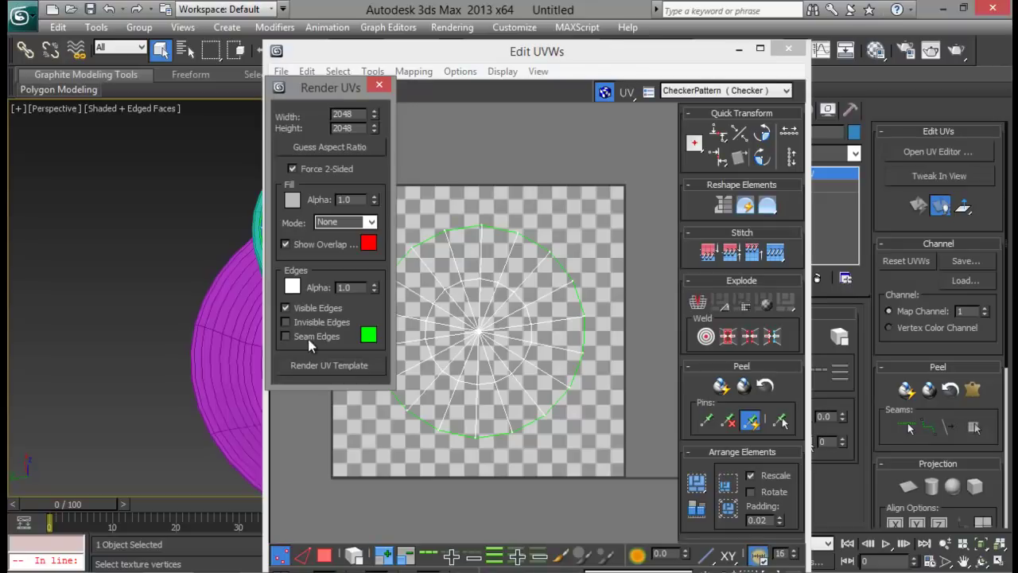
pyautogui.click(318, 368)
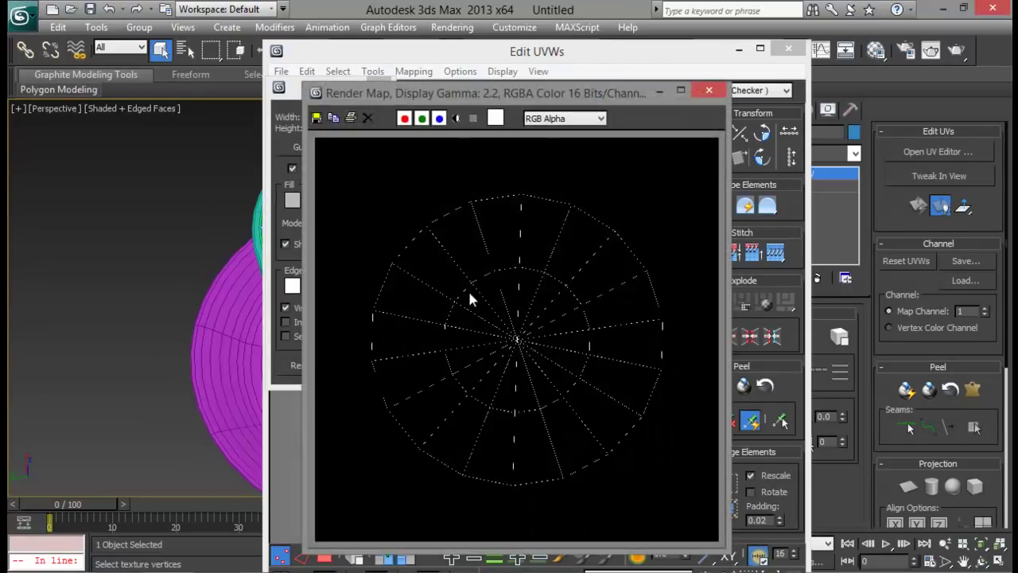
pyautogui.scroll(1, 537, 308)
pyautogui.scroll(1, 524, 295)
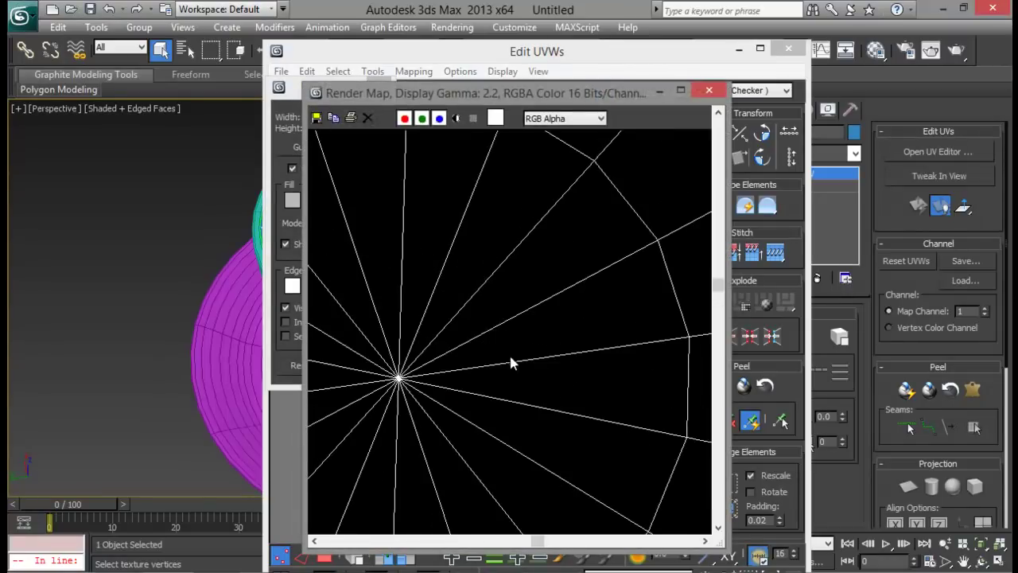
pyautogui.moveTo(483, 262); pyautogui.dragTo(510, 356, button='middle')
pyautogui.moveTo(490, 237); pyautogui.dragTo(511, 270, button='middle')
# - Save the rendered UV template as a JPEG named UVW template at quality 100, then close the render map and UV render settings
pyautogui.click(318, 118)
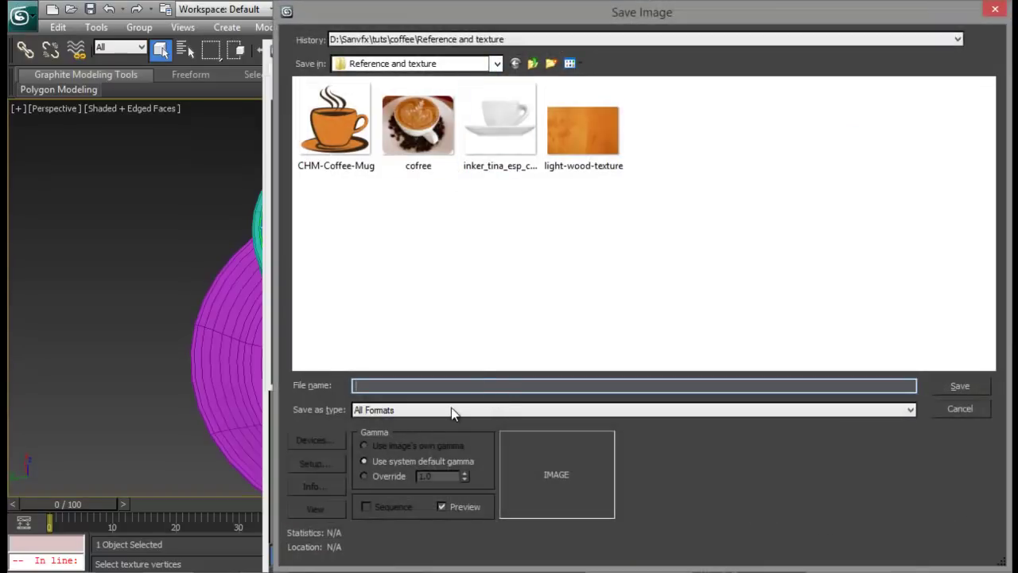
pyautogui.click(451, 410)
pyautogui.click(382, 495)
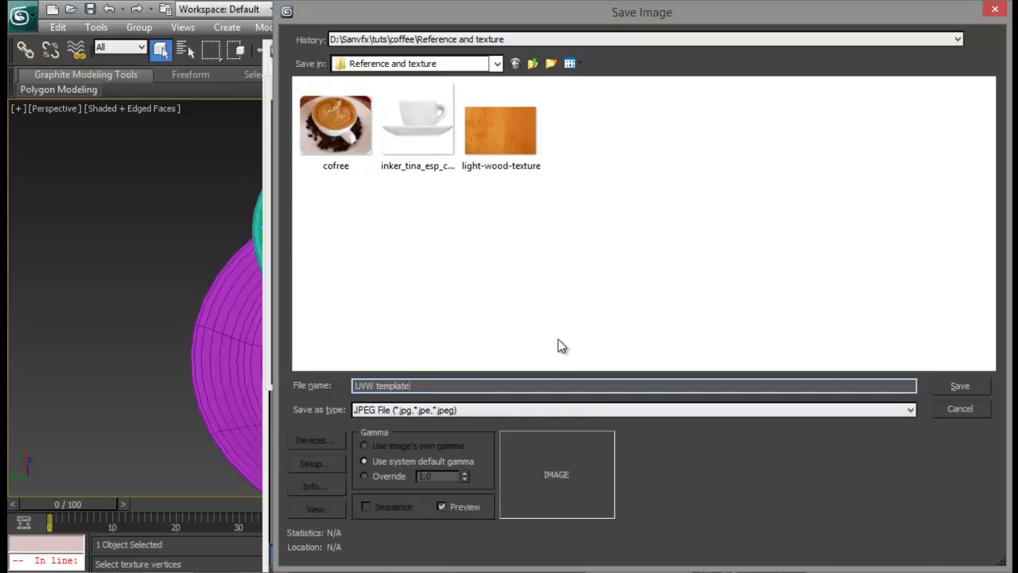
pyautogui.press('Return')
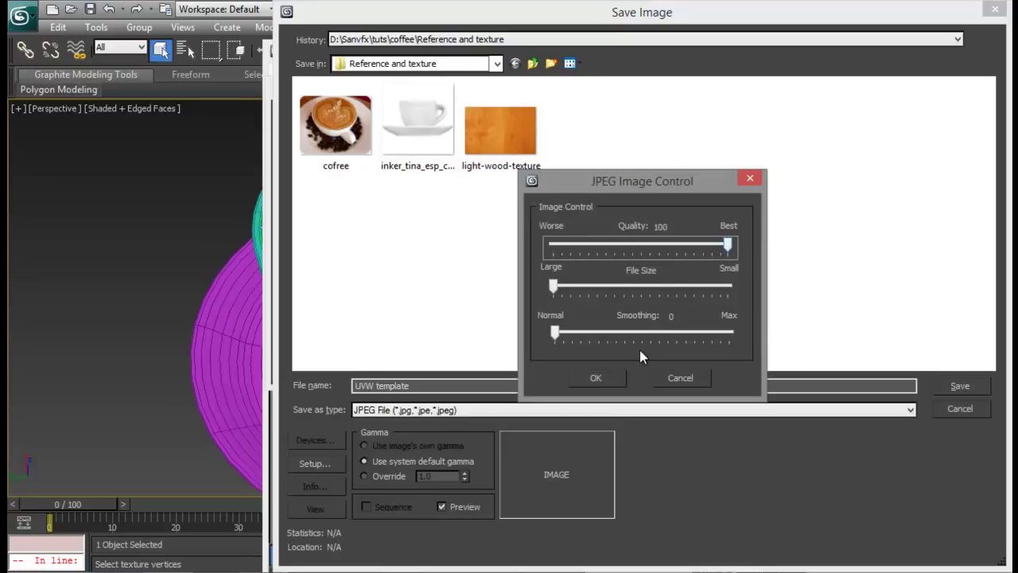
pyautogui.click(608, 378)
pyautogui.click(710, 89)
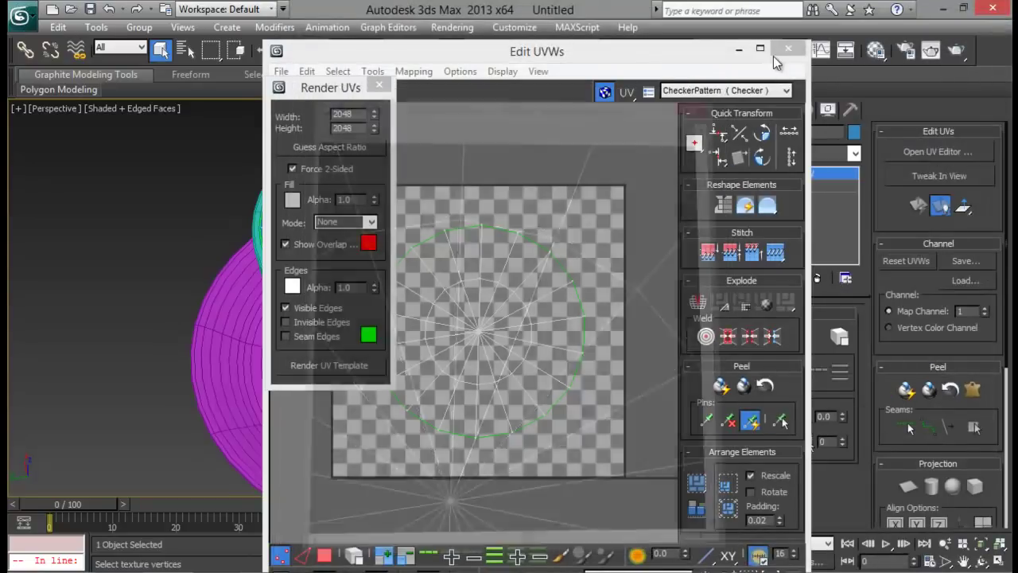
pyautogui.click(378, 89)
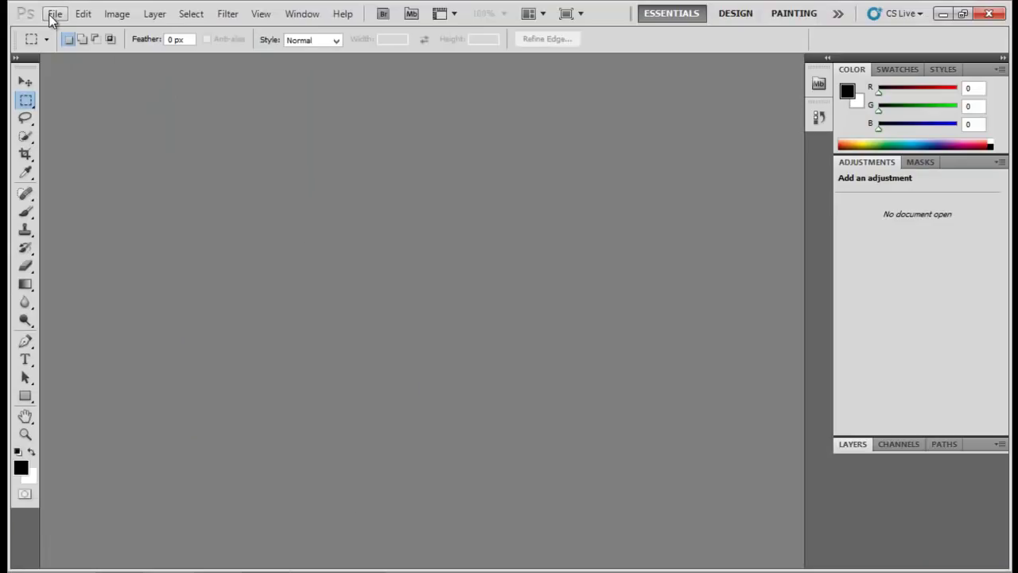
# - Switch to Photoshop and start opening a file, browsing to the Sanvfx folder on Local Disk (D:)
pyautogui.click(54, 14)
pyautogui.click(70, 45)
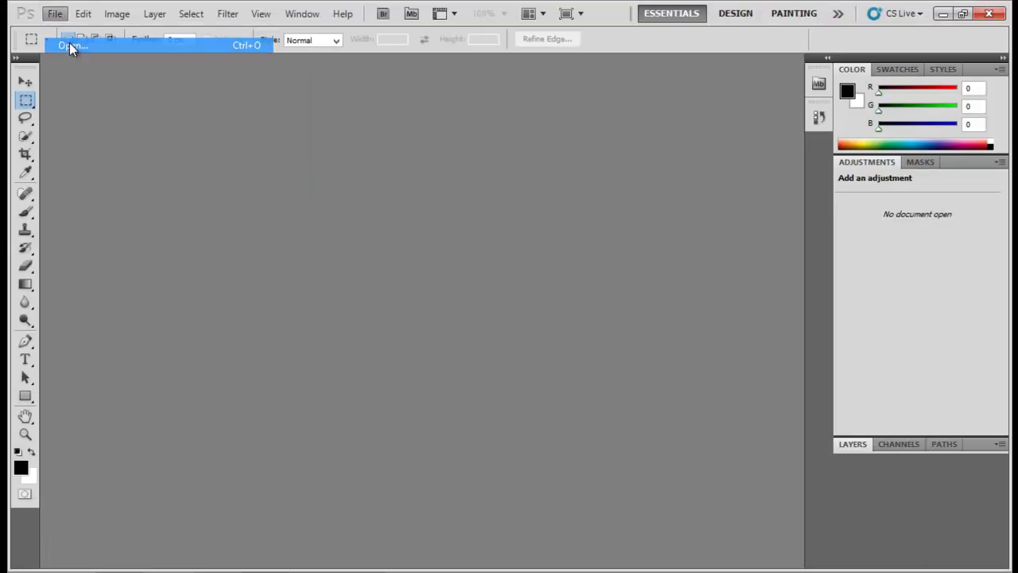
pyautogui.click(338, 243)
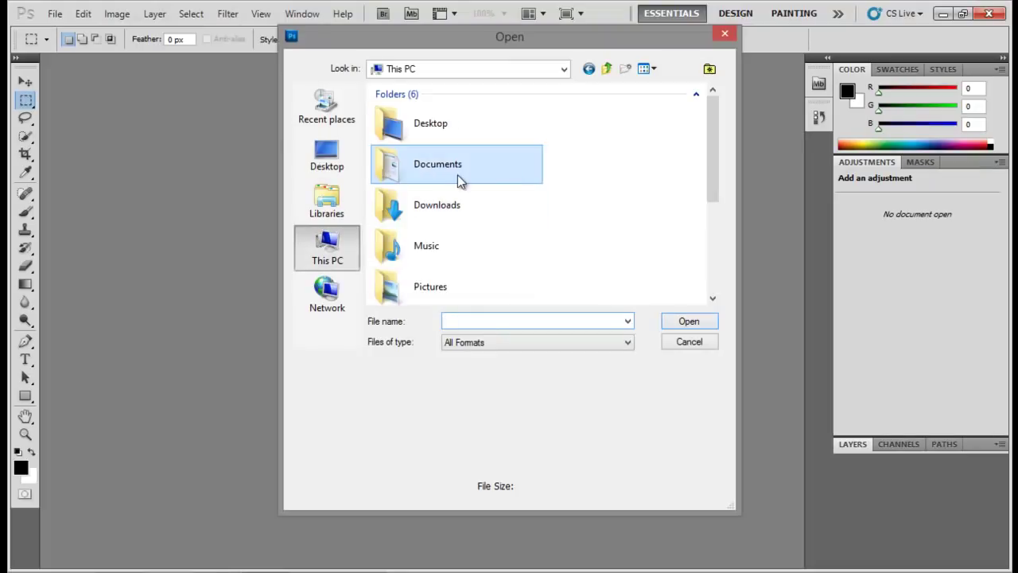
pyautogui.moveTo(714, 167); pyautogui.dragTo(716, 274)
pyautogui.doubleClick(481, 248)
pyautogui.press('s')
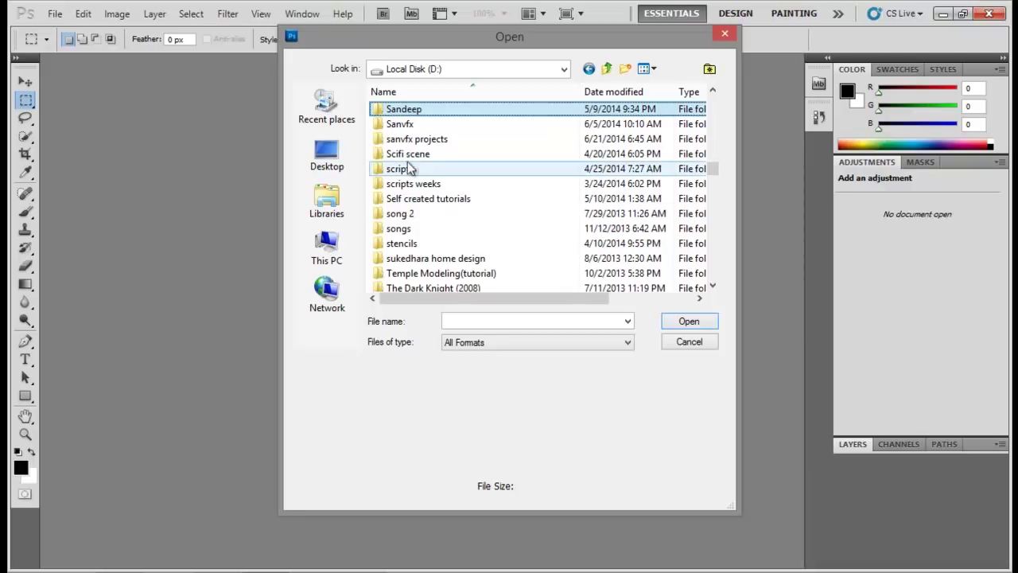
pyautogui.doubleClick(401, 124)
# - Find the tuts folder inside Sanvfx and open the UVW template image from its coffee\Reference and texture subfolder
pyautogui.press('s')
pyautogui.press('s')
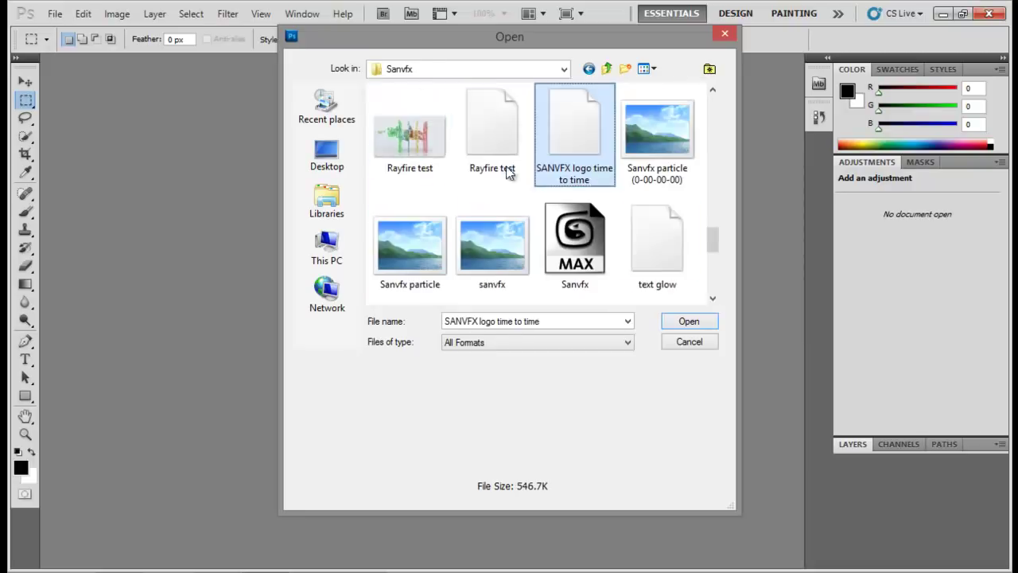
pyautogui.scroll(1, 610, 164)
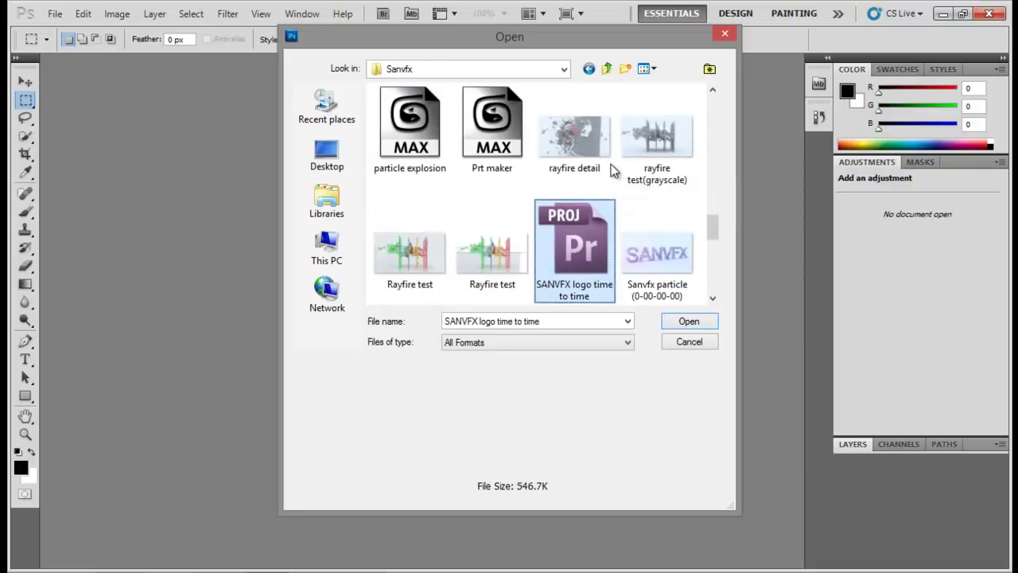
pyautogui.press('t')
pyautogui.press('u')
pyautogui.scroll(3, 611, 164)
pyautogui.scroll(2, 611, 164)
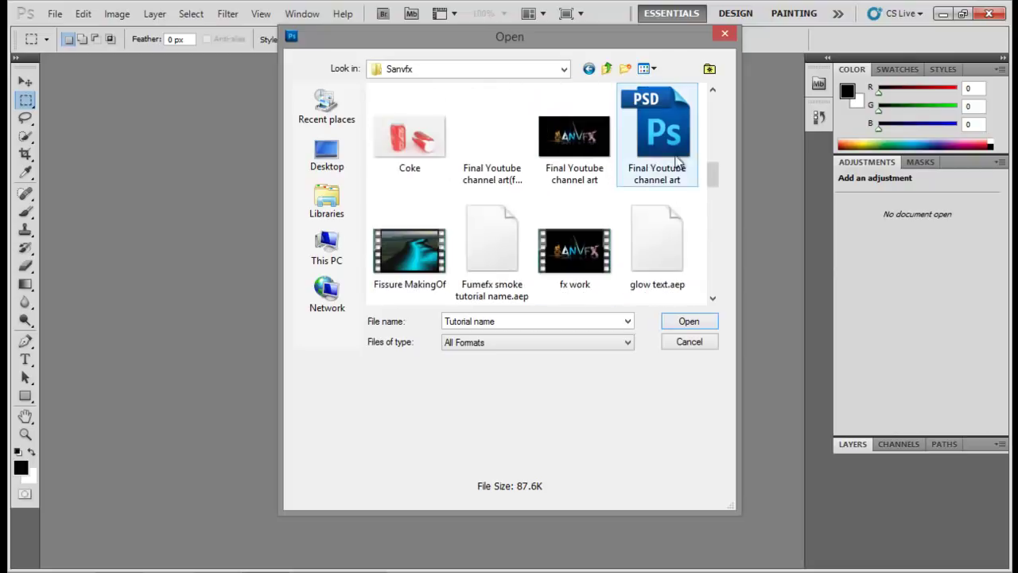
pyautogui.moveTo(712, 175); pyautogui.dragTo(716, 112)
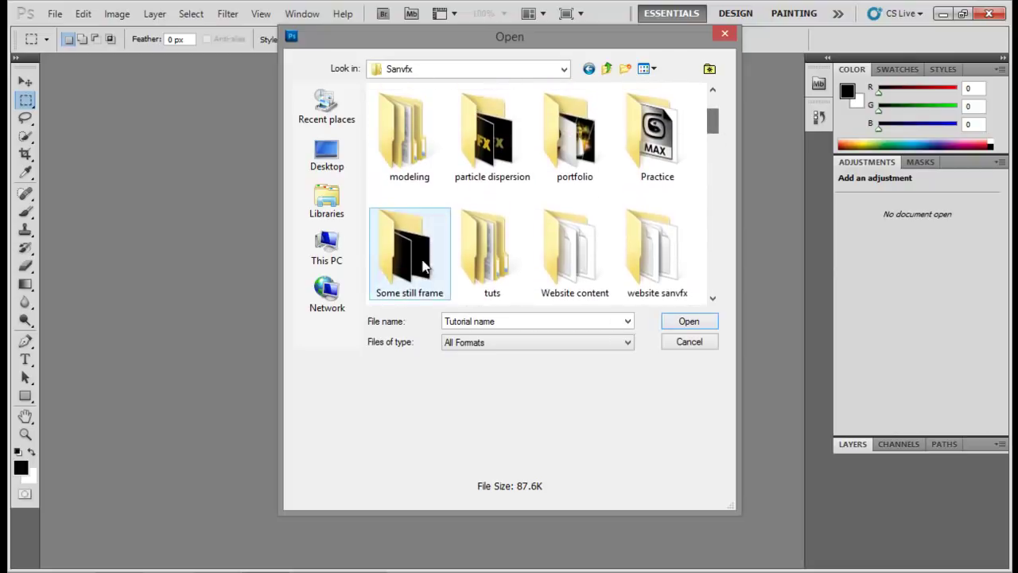
pyautogui.doubleClick(490, 246)
pyautogui.doubleClick(405, 126)
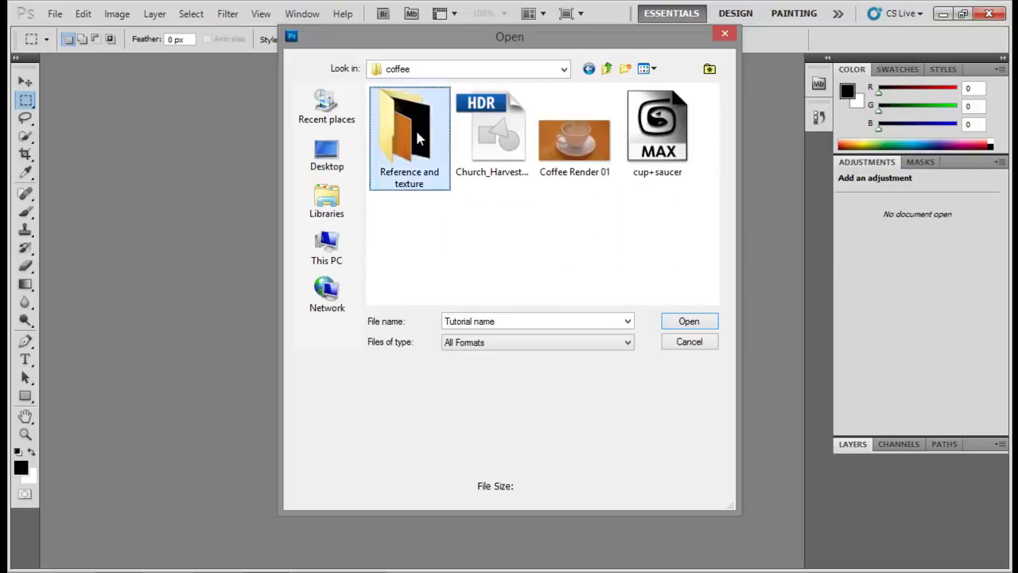
pyautogui.doubleClick(410, 125)
pyautogui.click(423, 253)
pyautogui.doubleClick(423, 253)
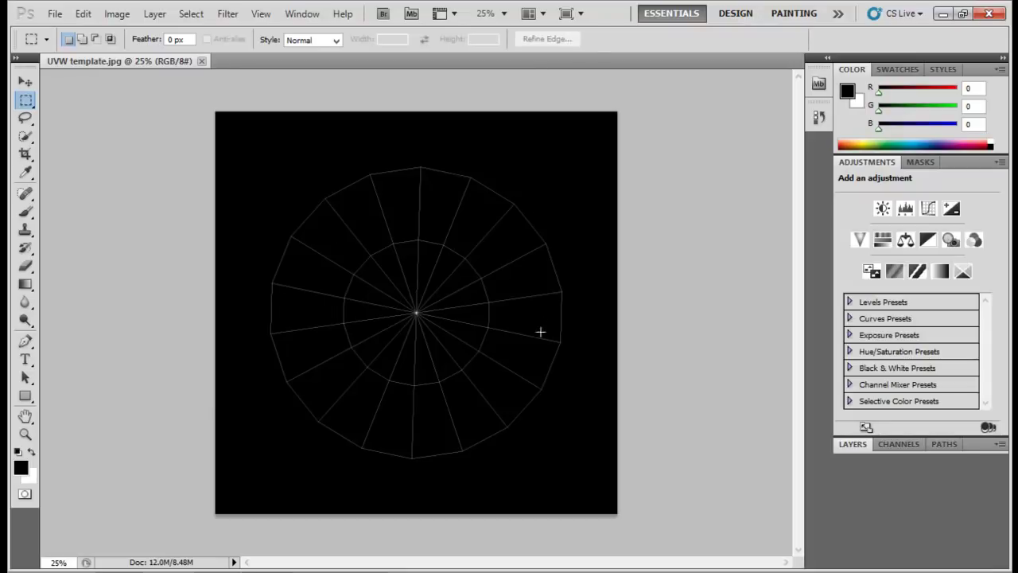
# - Show the layer list and open the cofree.jpg reference photo as a second document
pyautogui.click(853, 444)
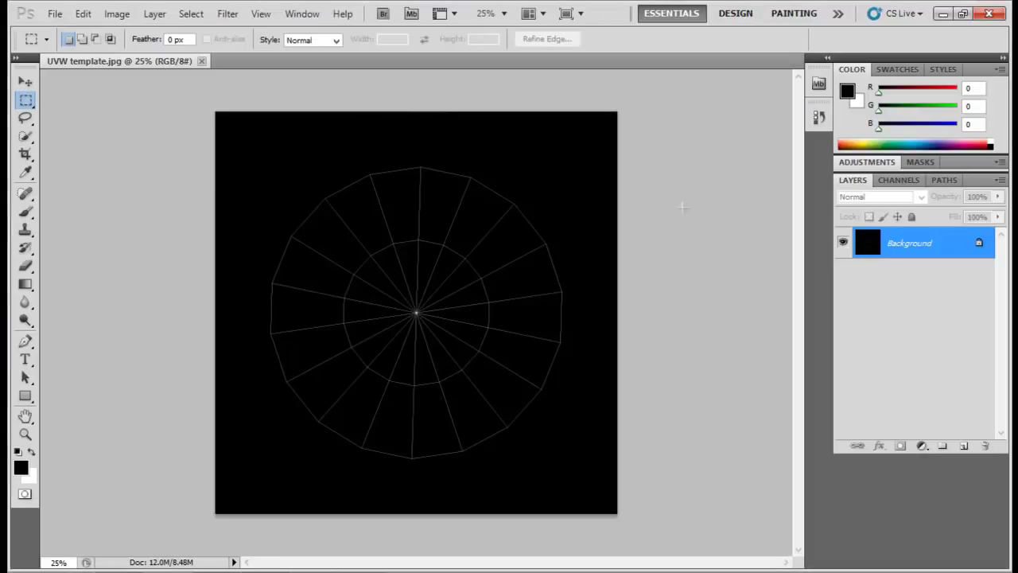
pyautogui.click(54, 15)
pyautogui.click(74, 41)
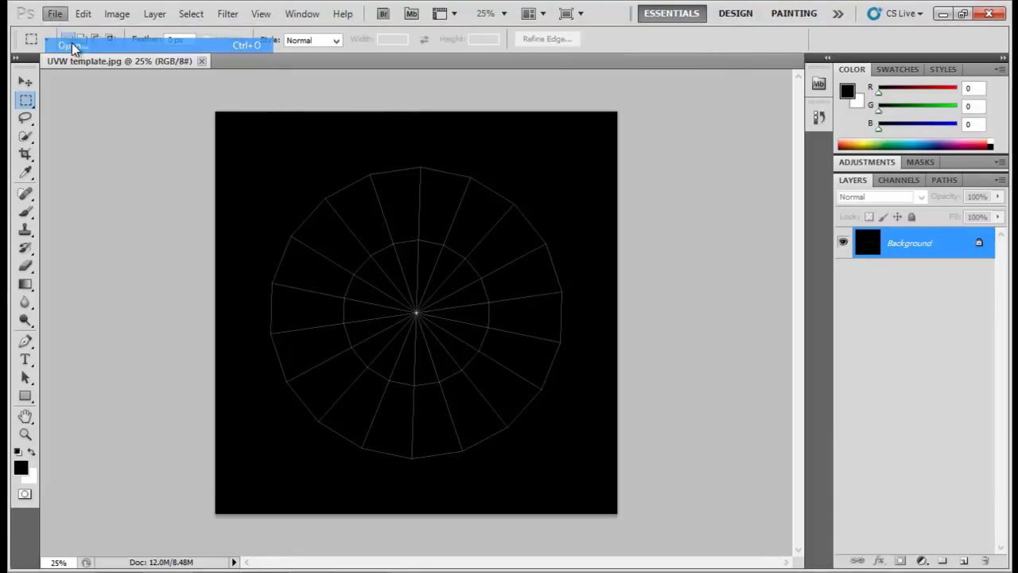
pyautogui.doubleClick(490, 129)
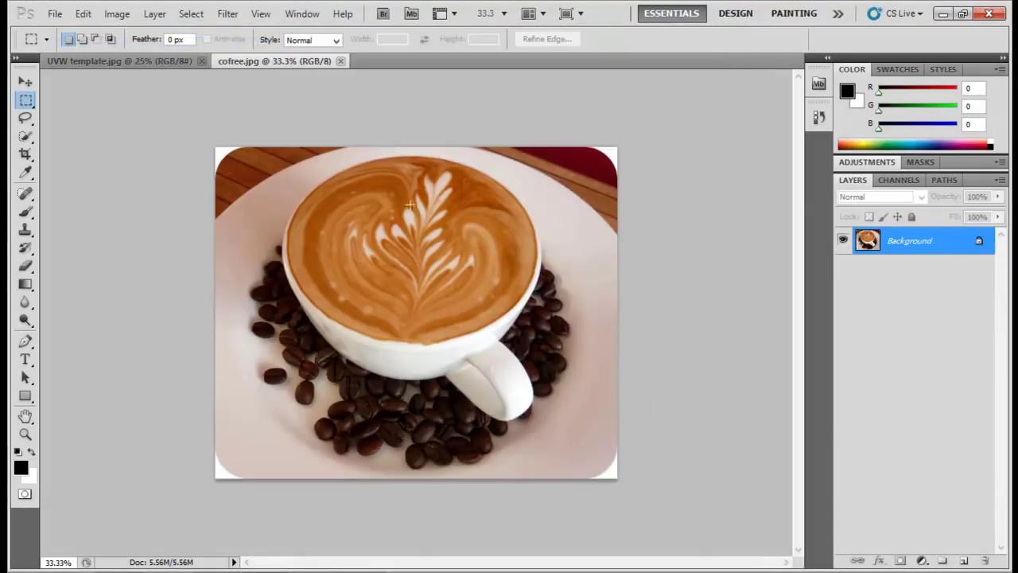
# - Draw an elliptical marquee selection and move it so that it surrounds the coffee surface and cup rim in cofree.jpg
pyautogui.rightClick(25, 100)
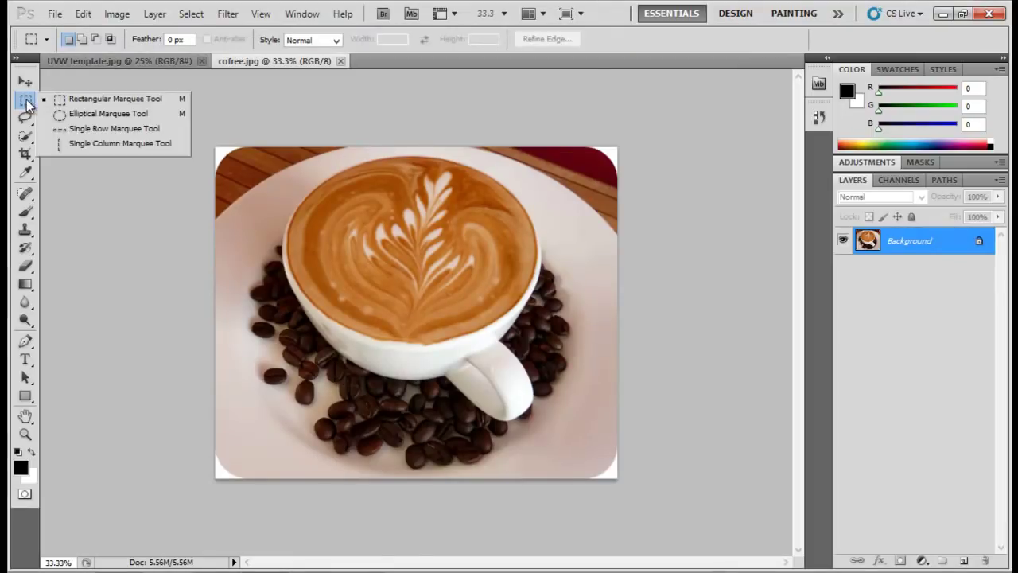
pyautogui.click(82, 113)
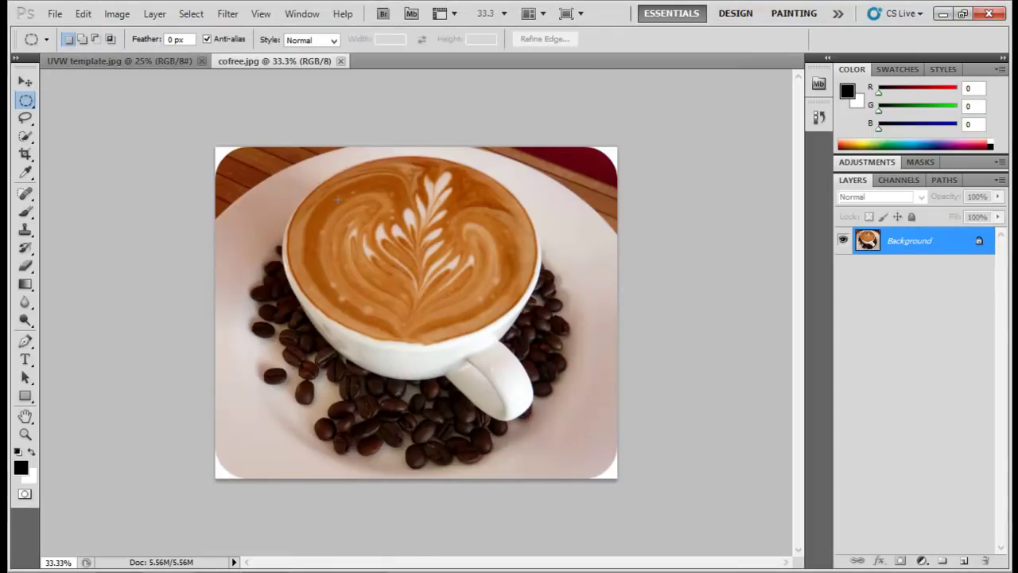
pyautogui.moveTo(447, 289); pyautogui.dragTo(464, 298)
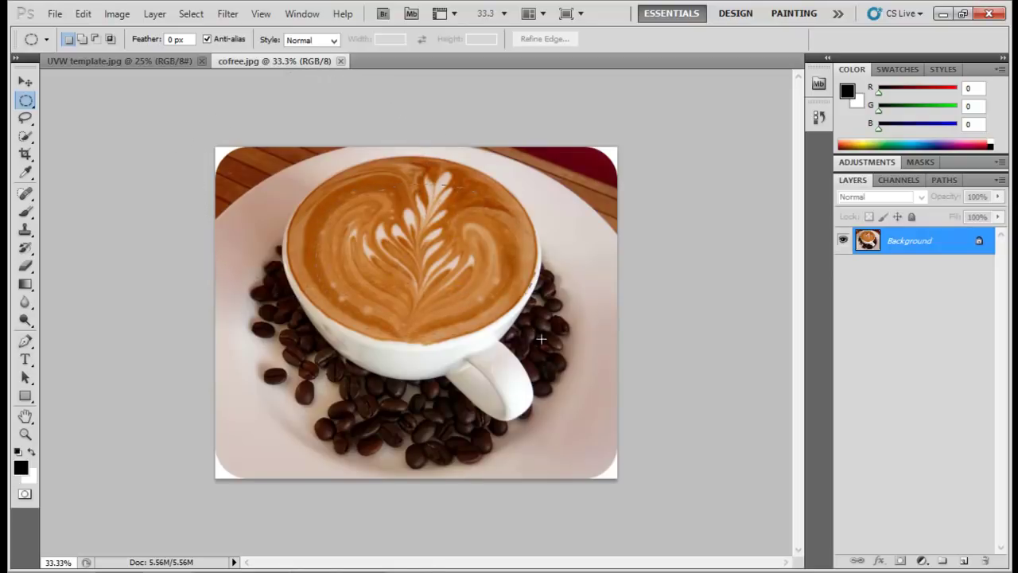
pyautogui.moveTo(585, 381); pyautogui.dragTo(590, 385)
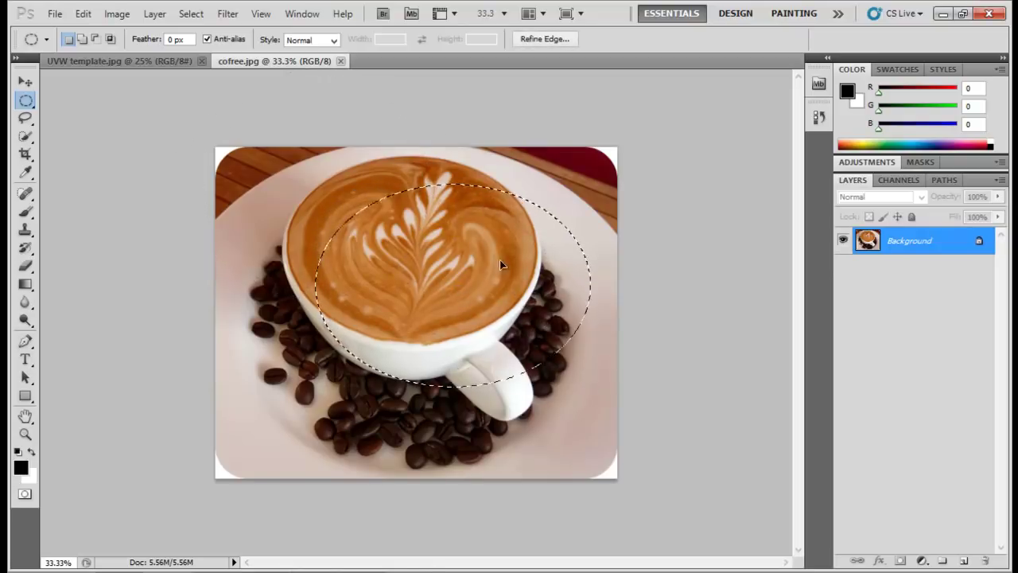
pyautogui.moveTo(515, 295); pyautogui.dragTo(475, 260)
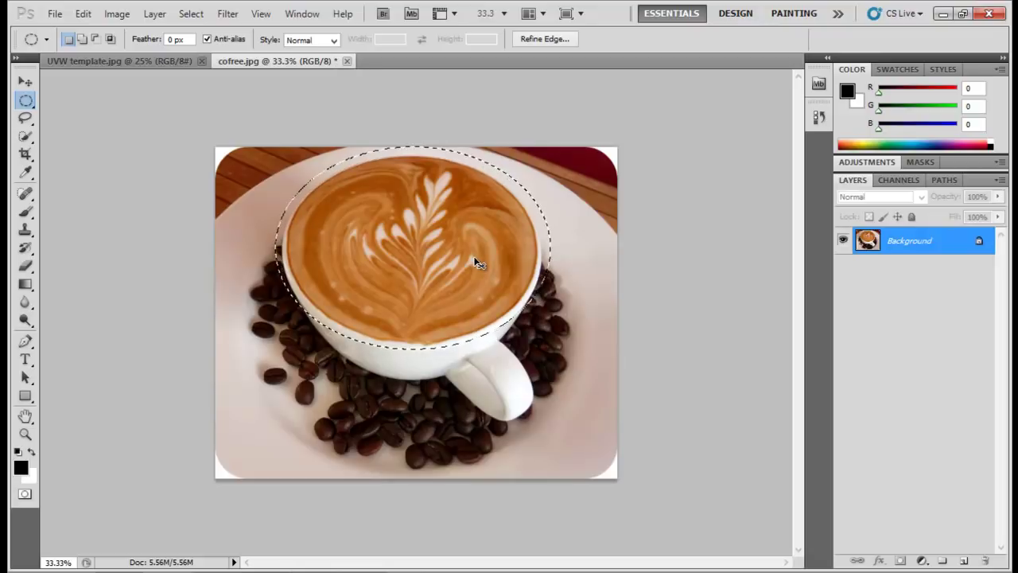
pyautogui.hotkey('ctrl', 't')
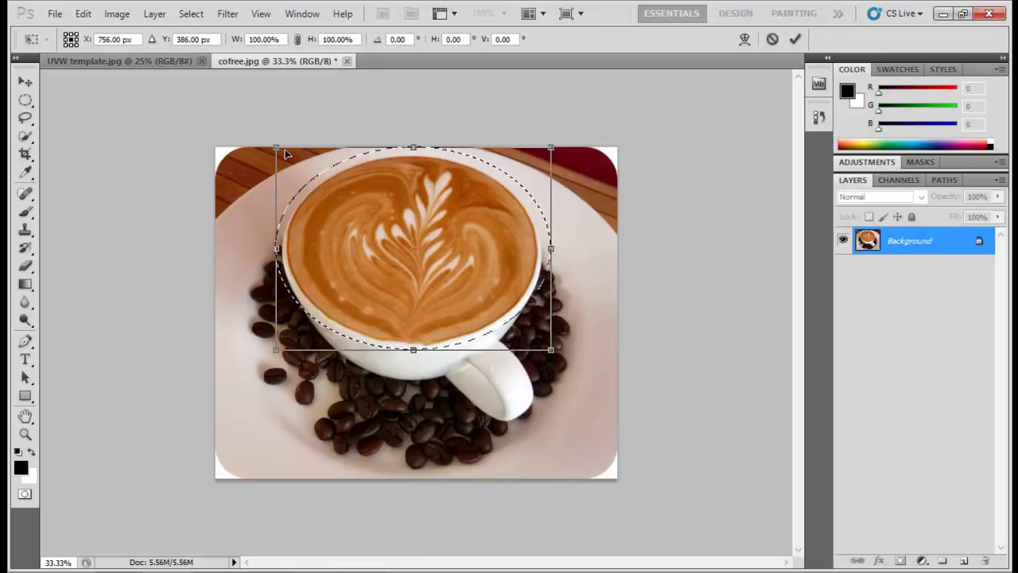
pyautogui.moveTo(277, 148); pyautogui.dragTo(285, 154)
pyautogui.hotkey('ctrl', 'z')
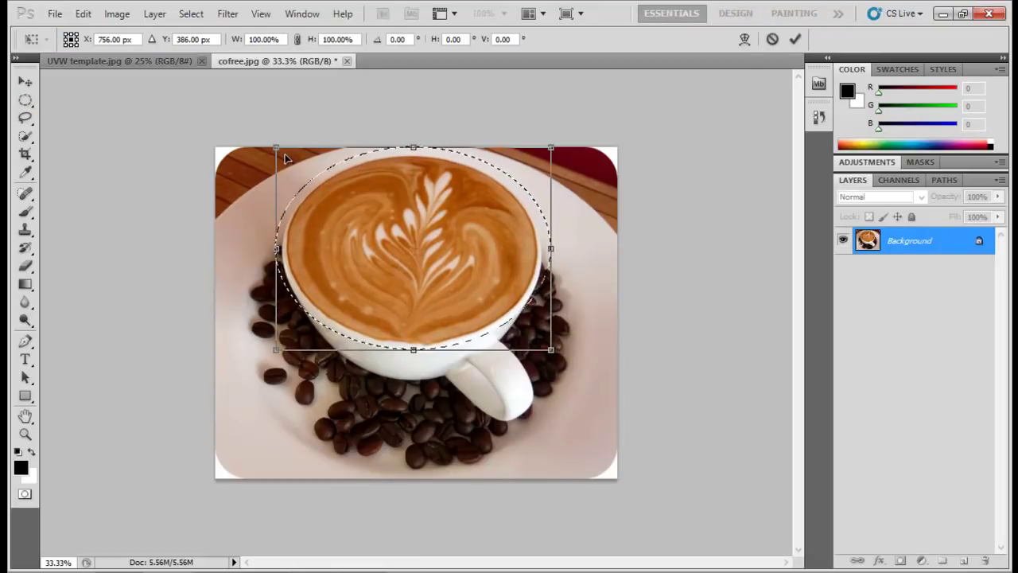
pyautogui.press('Return')
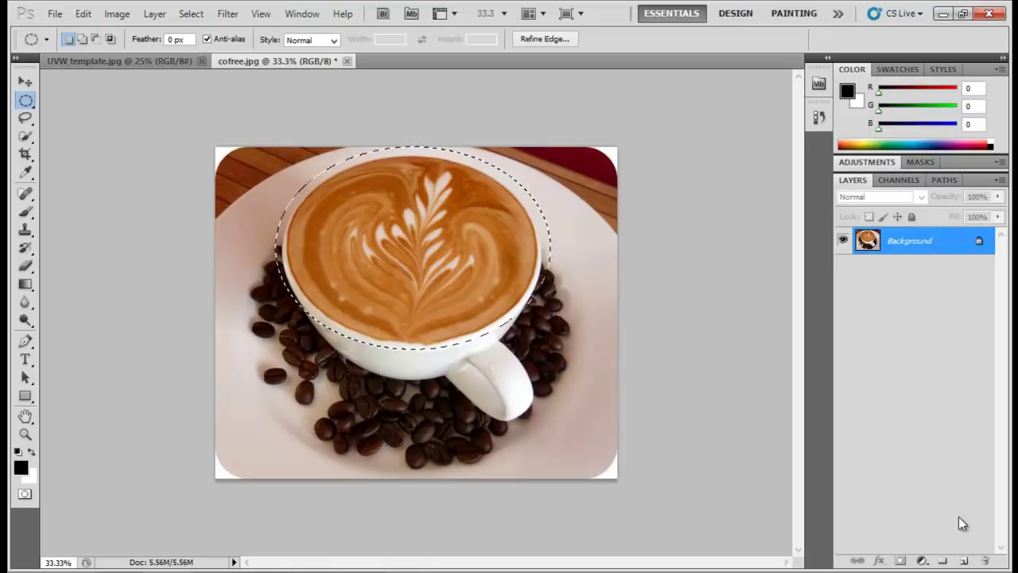
# - Add a new layer to cofree.jpg and try to free-transform the selected area on it
pyautogui.click(963, 561)
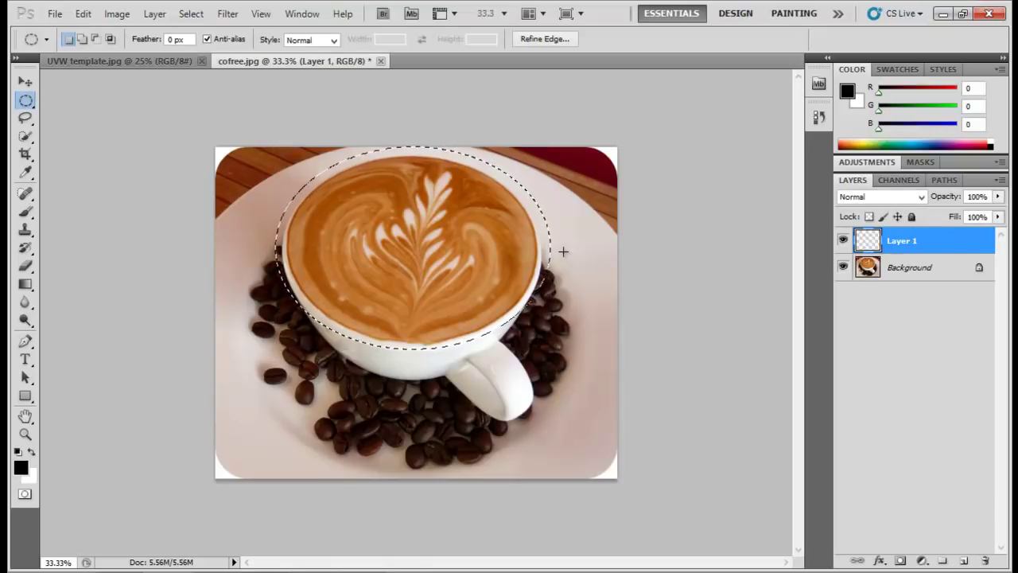
pyautogui.hotkey('ctrl', 't')
pyautogui.click(489, 230)
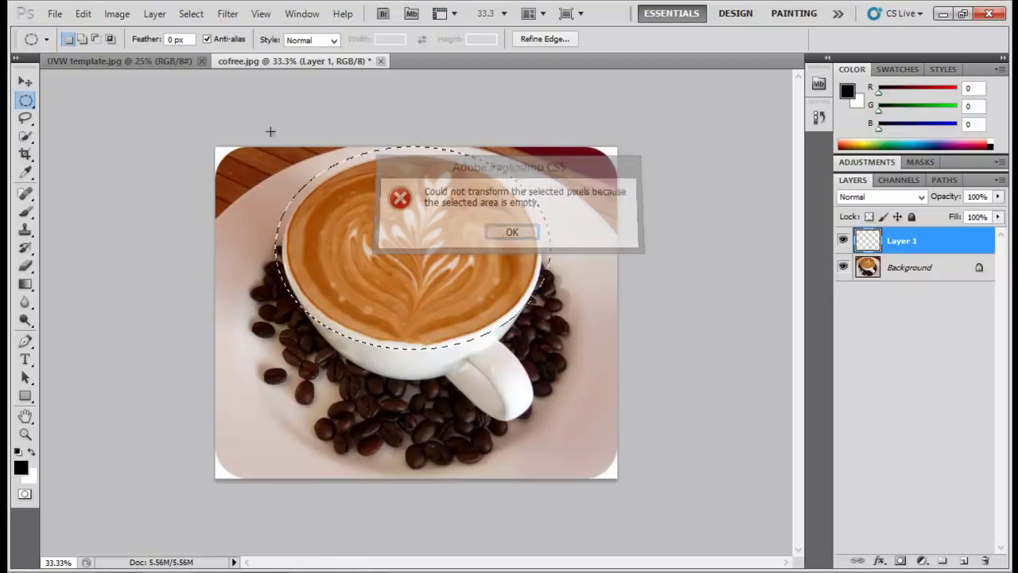
# - Switch to the Rectangular Marquee tool, nudge the elliptical selection around the cup rim and try to copy it from the empty layer
pyautogui.rightClick(27, 101)
pyautogui.click(79, 101)
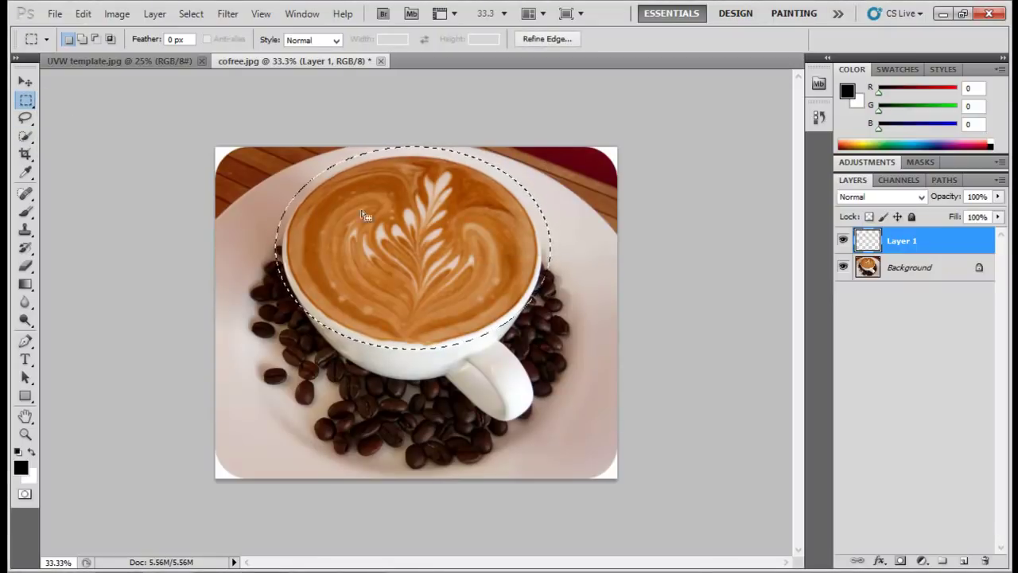
pyautogui.moveTo(387, 209); pyautogui.dragTo(422, 201)
pyautogui.hotkey('ctrl', 'c')
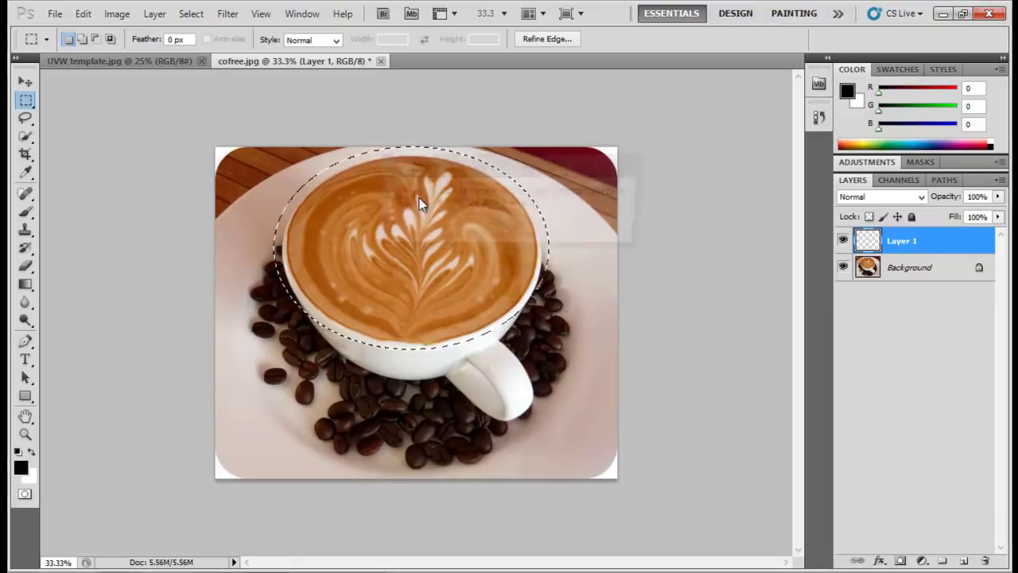
pyautogui.press('Return')
# - Copy the selected coffee area from the Background layer of cofree.jpg and paste it into UVW template.jpg
pyautogui.click(905, 270)
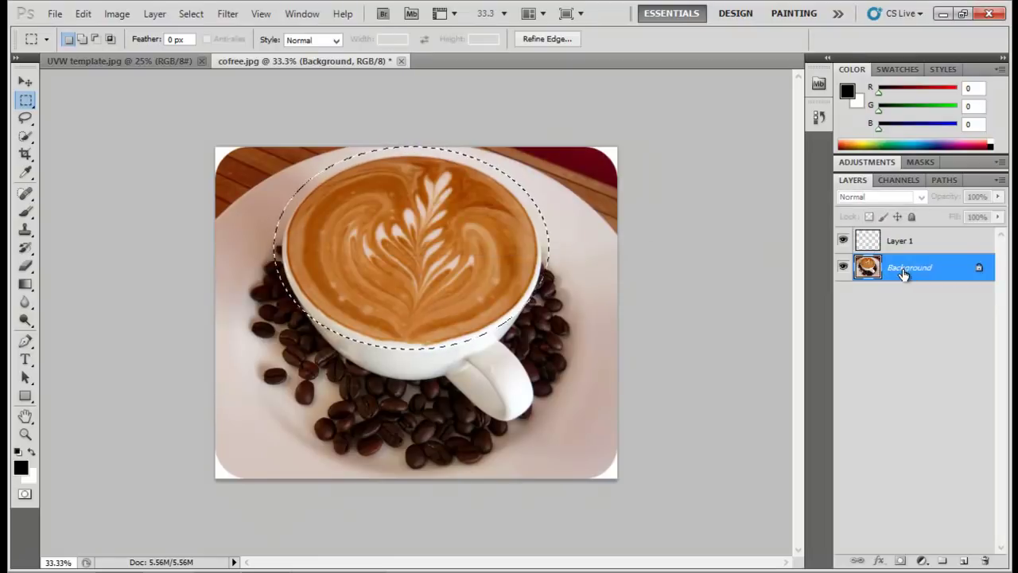
pyautogui.click(178, 63)
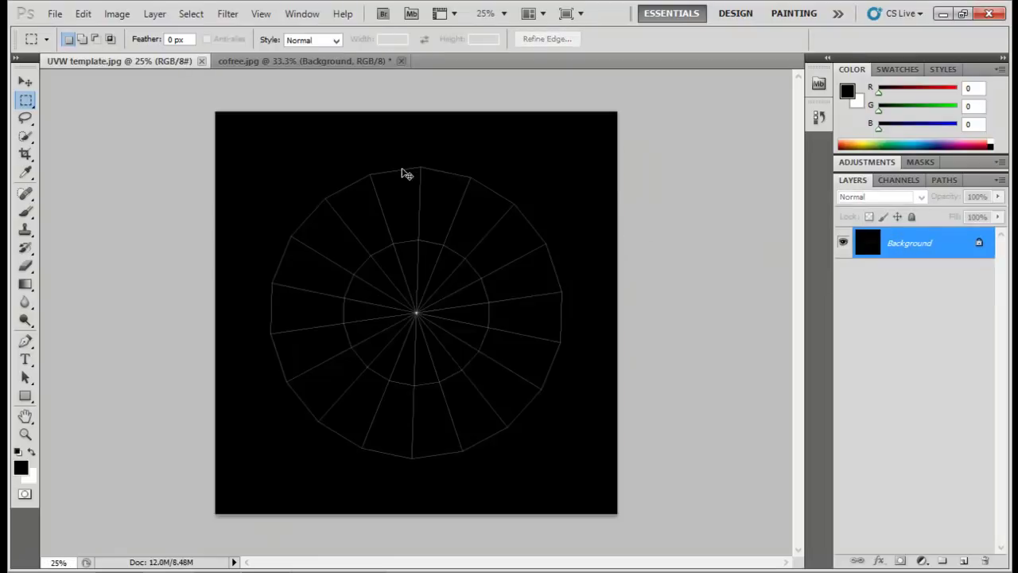
pyautogui.hotkey('ctrl', 'v')
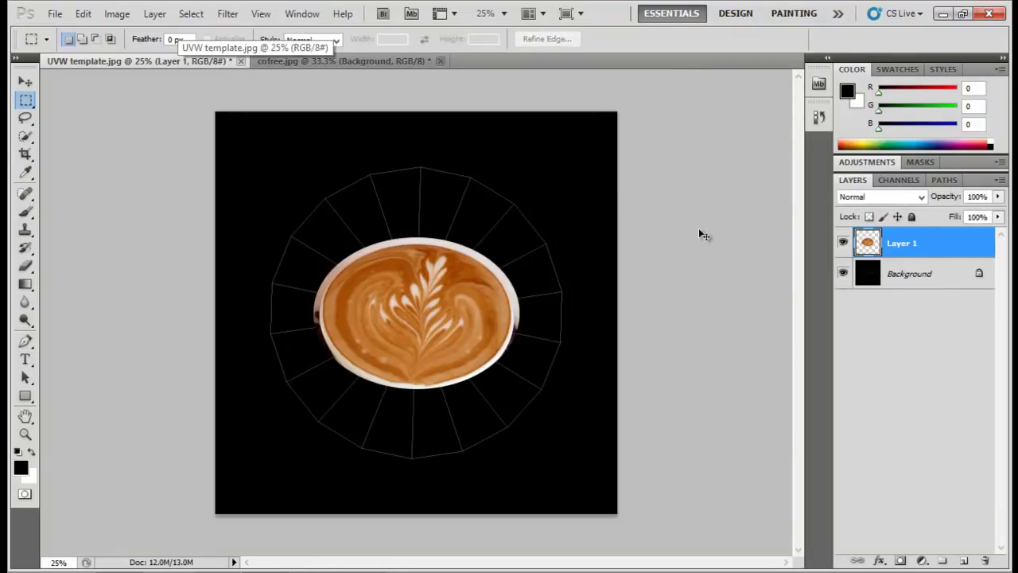
# - Free-transform the pasted coffee layer to about 171% width and 237% height and centre it over the UV template
pyautogui.hotkey('ctrl', 't')
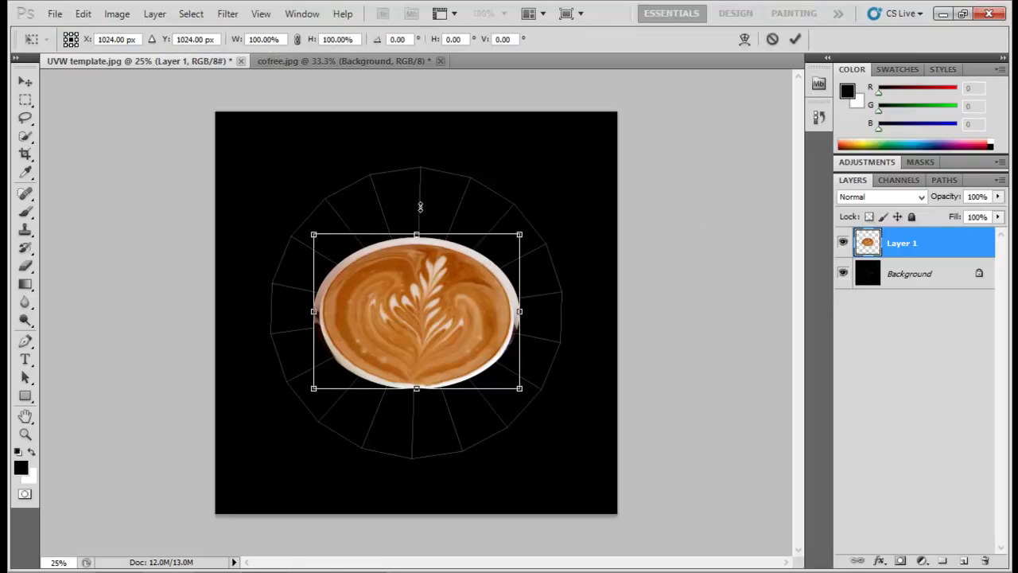
pyautogui.moveTo(416, 237); pyautogui.dragTo(418, 179)
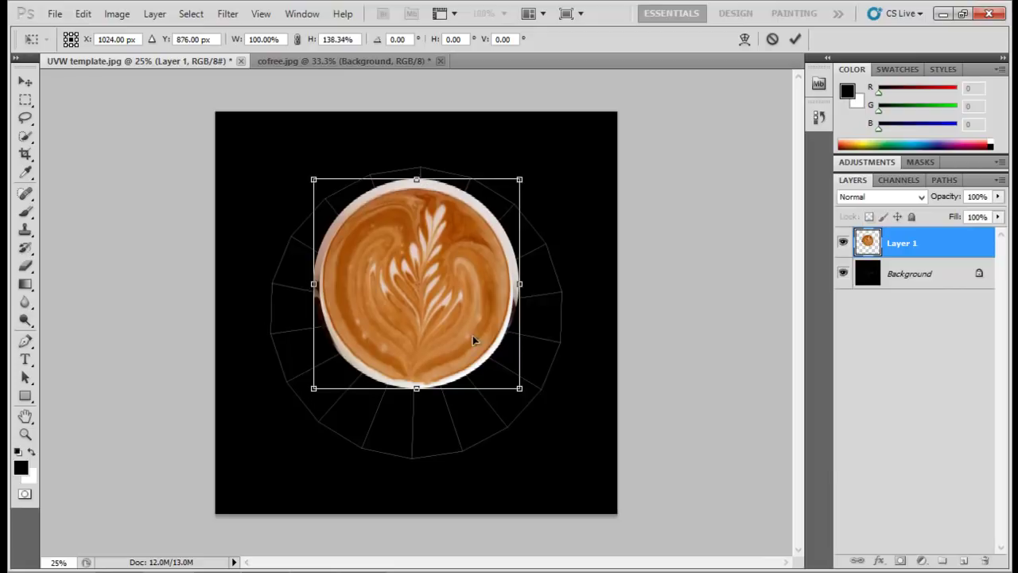
pyautogui.moveTo(519, 390); pyautogui.dragTo(666, 538)
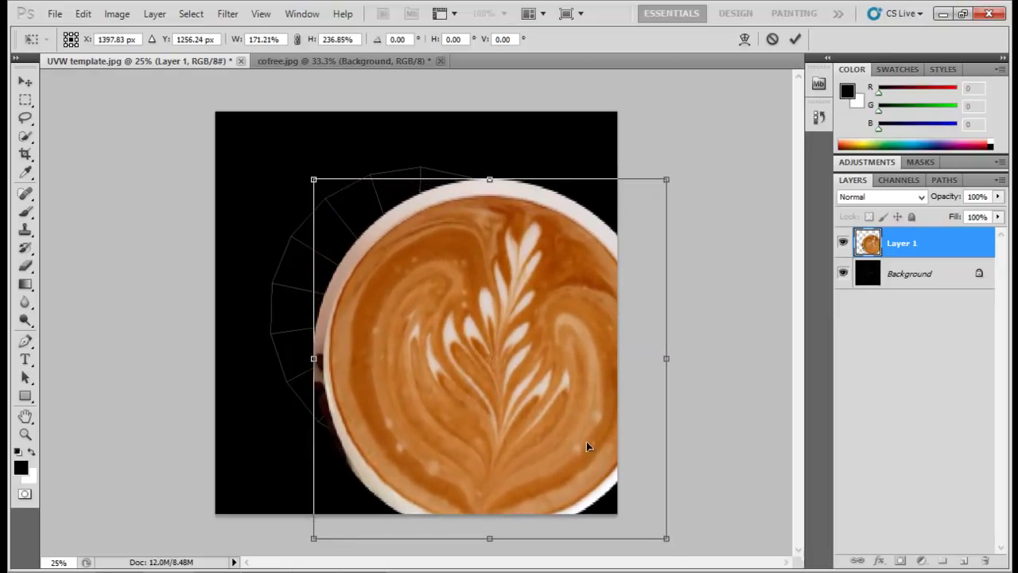
pyautogui.moveTo(586, 441); pyautogui.dragTo(507, 389)
pyautogui.press('Return')
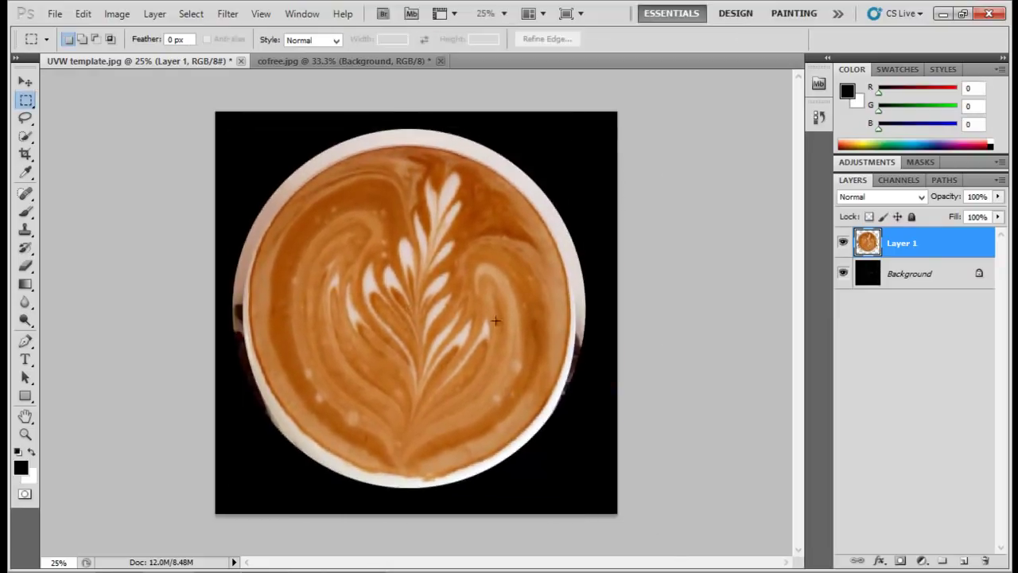
# - Lower Layer 1's opacity to 38% and move the coffee image so its centre aligns with the UV wireframe
pyautogui.click(999, 197)
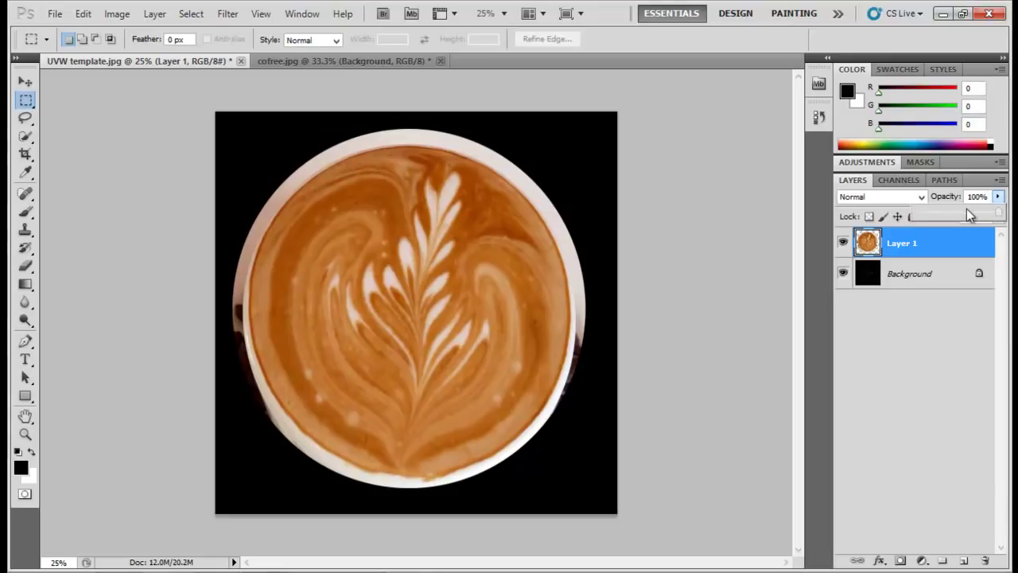
pyautogui.moveTo(1001, 213); pyautogui.dragTo(949, 211)
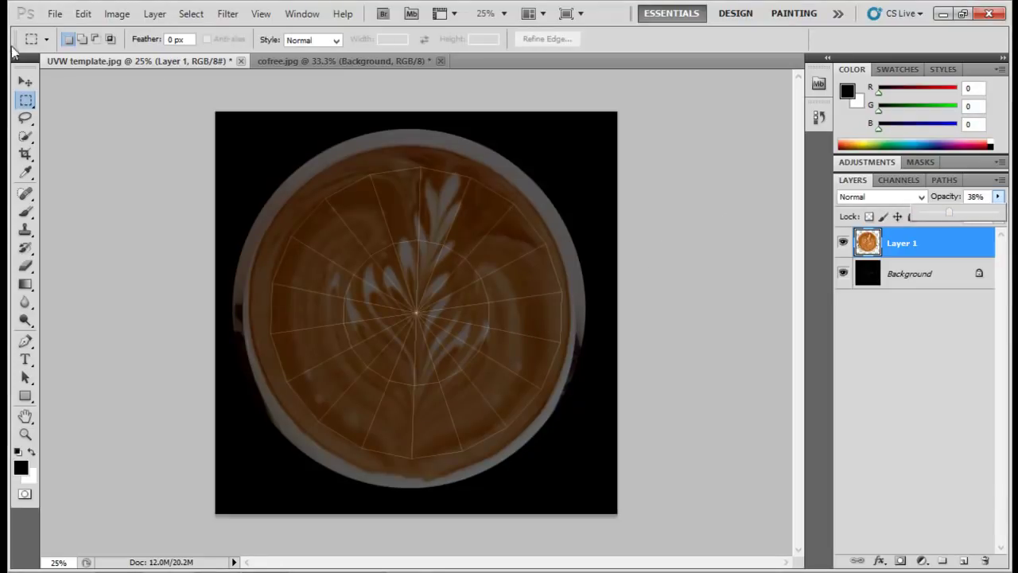
pyautogui.click(25, 82)
pyautogui.moveTo(390, 243); pyautogui.dragTo(403, 247)
# - Scale the coffee layer proportionally about its centre to 94.49% to fit the wireframe, and restore its opacity to 100%
pyautogui.hotkey('ctrl', 't')
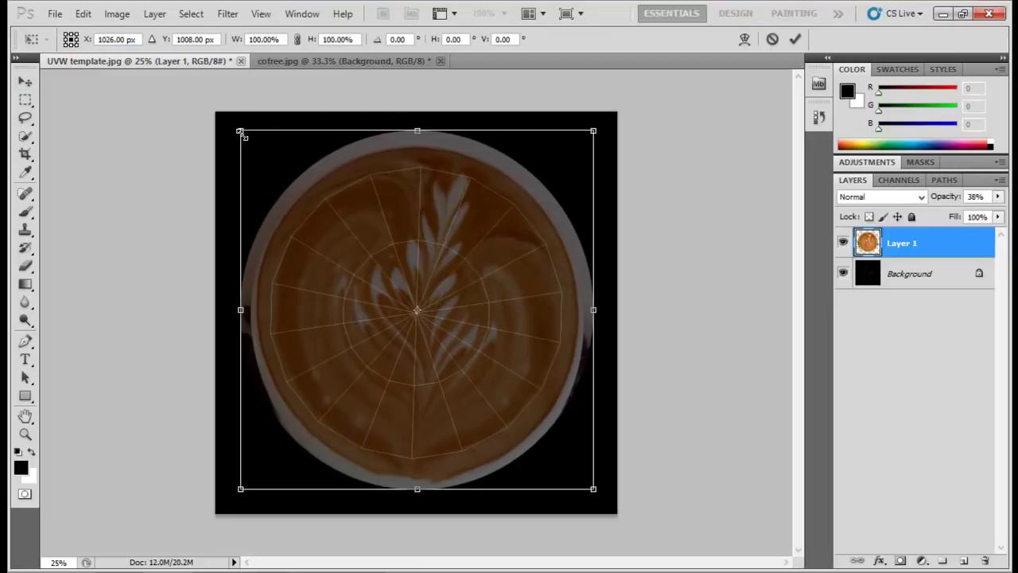
pyautogui.keyDown('alt'); pyautogui.keyDown('shift'); pyautogui.moveTo(242, 133); pyautogui.dragTo(251, 143); pyautogui.keyUp('shift'); pyautogui.keyUp('alt')
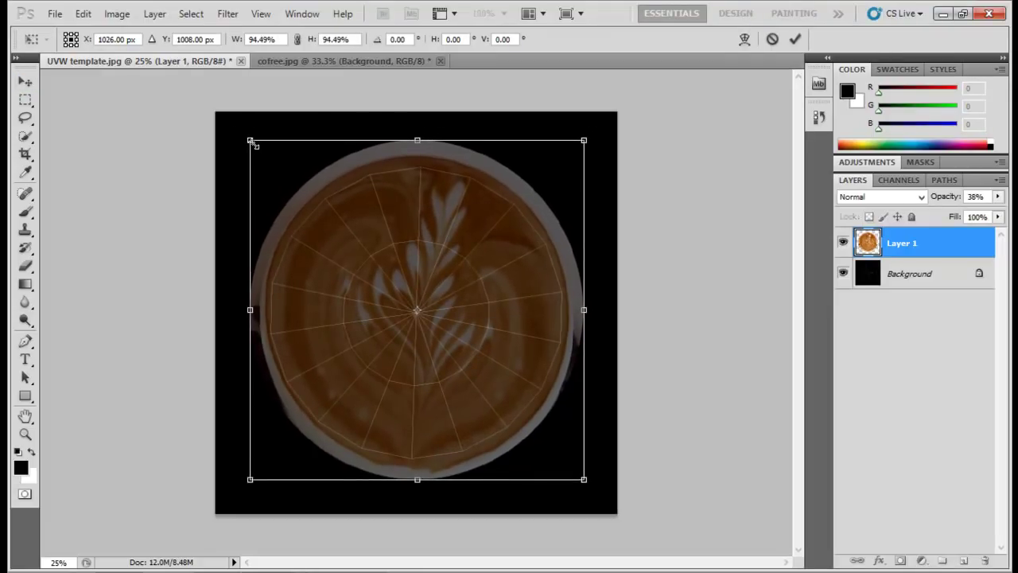
pyautogui.press('Return')
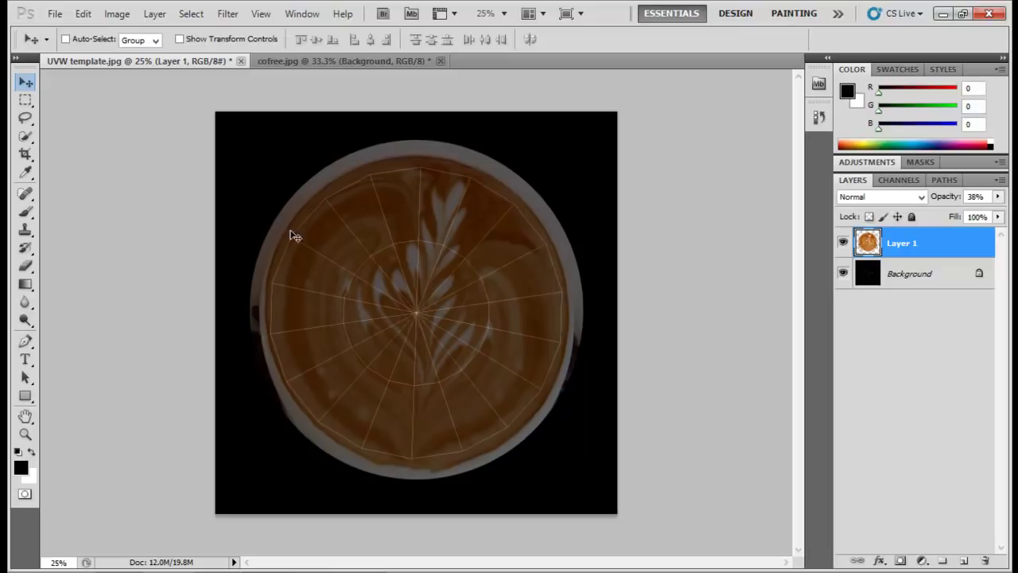
pyautogui.click(998, 196)
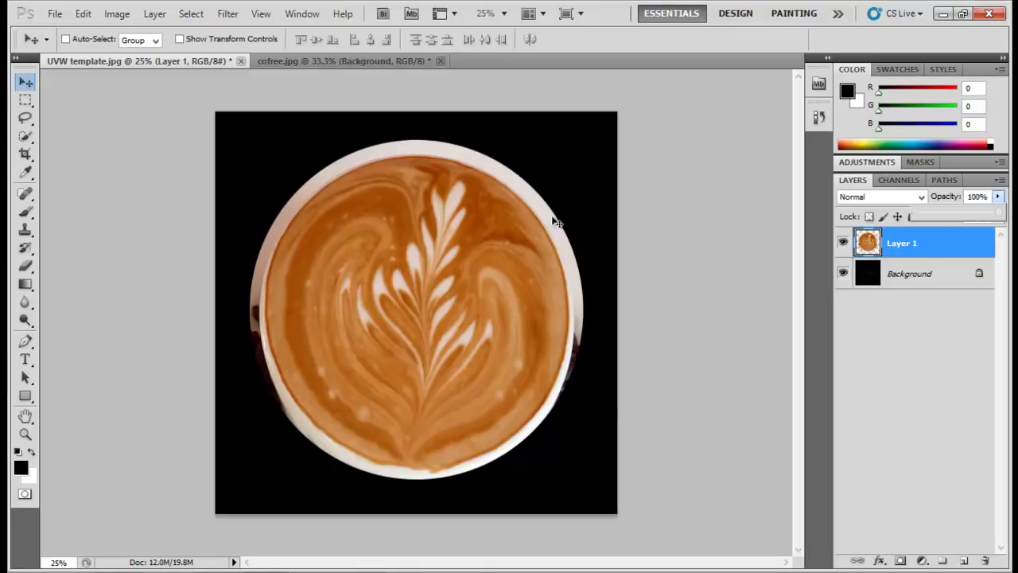
# - Save a JPEG copy of the texture to the Desktop as "Coffe texture difuse", accepting the default JPEG options
pyautogui.click(55, 13)
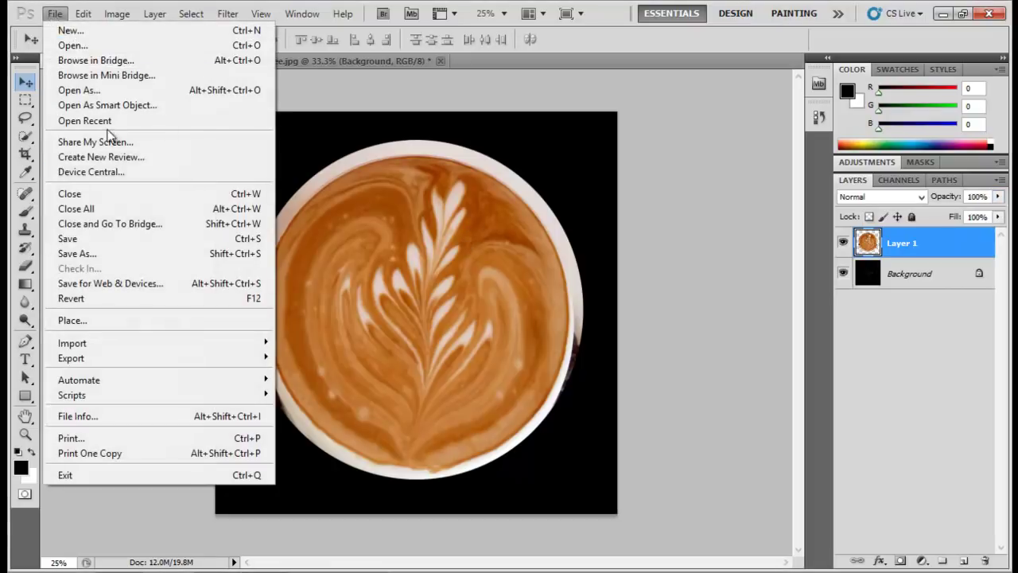
pyautogui.click(94, 254)
pyautogui.click(323, 151)
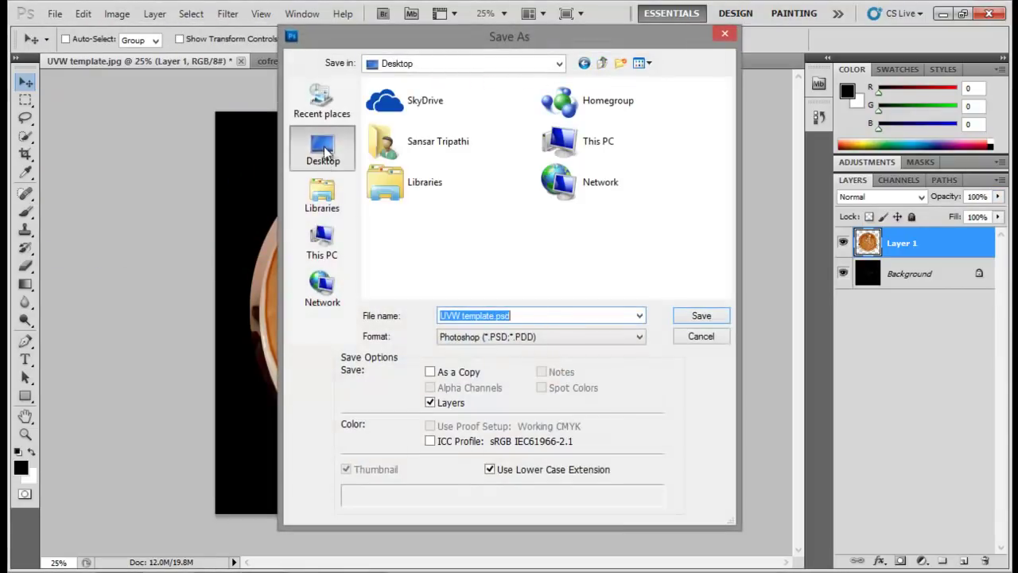
pyautogui.click(545, 336)
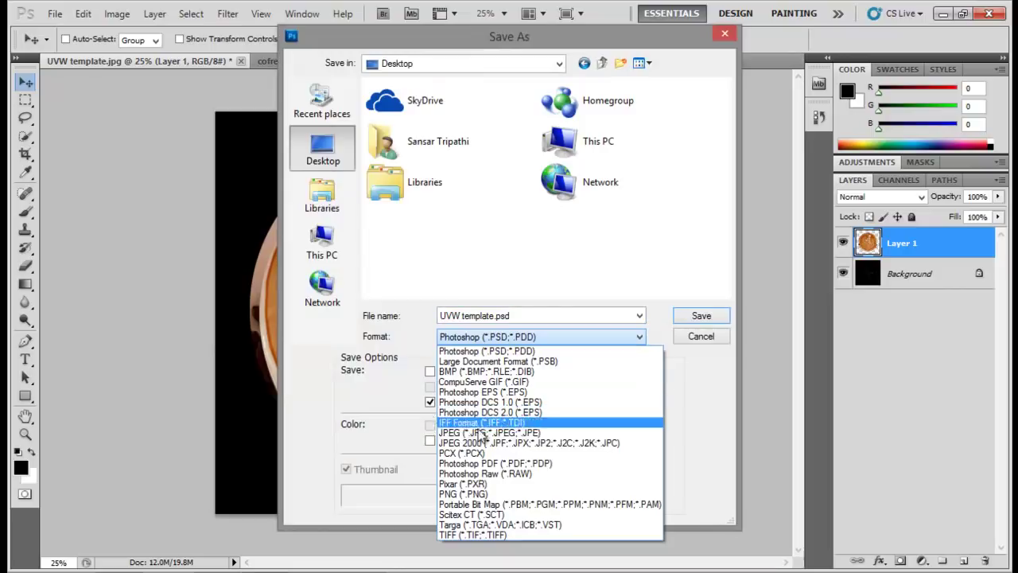
pyautogui.click(493, 423)
pyautogui.tripleClick(518, 315)
pyautogui.write('Coffe texture')
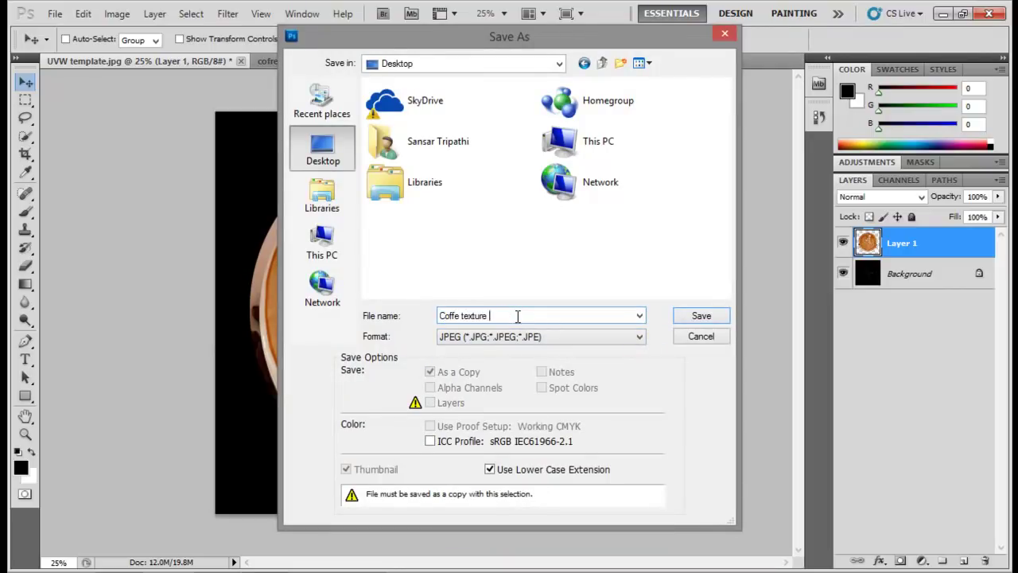
pyautogui.write(' difuse')
pyautogui.press('Return')
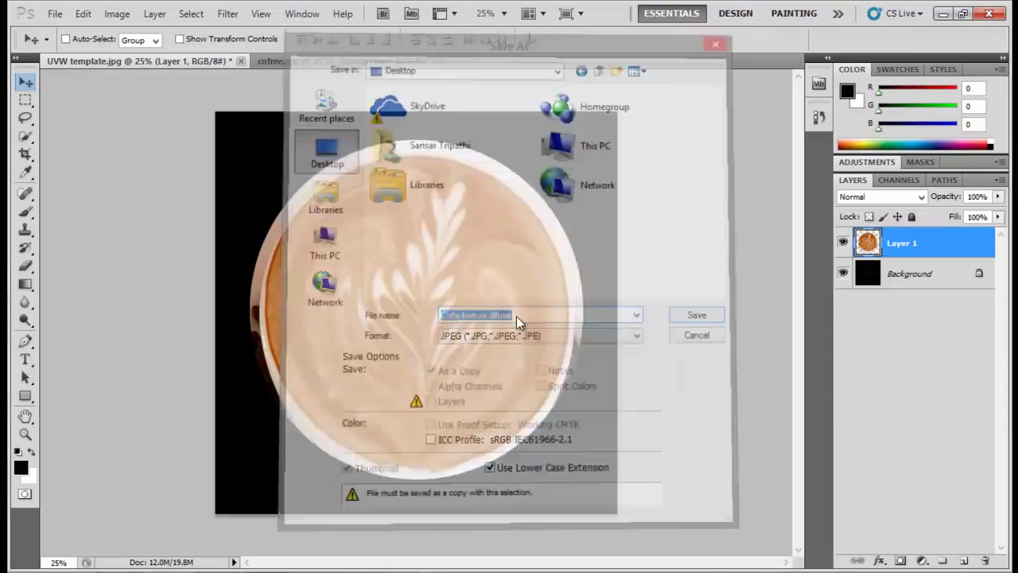
pyautogui.click(590, 146)
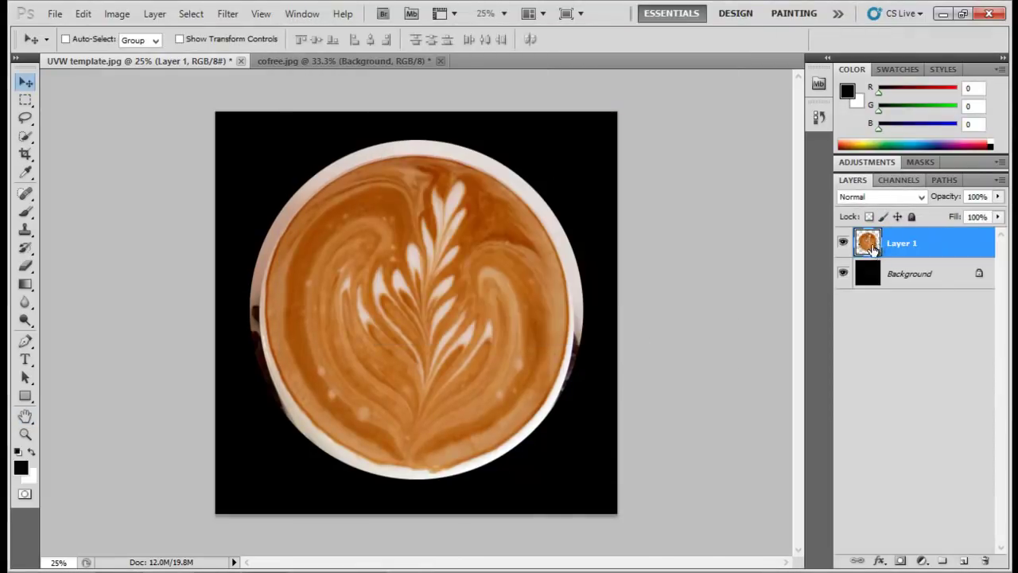
# - Desaturate the coffee image on Layer 1
pyautogui.click(117, 13)
pyautogui.moveTo(172, 53)
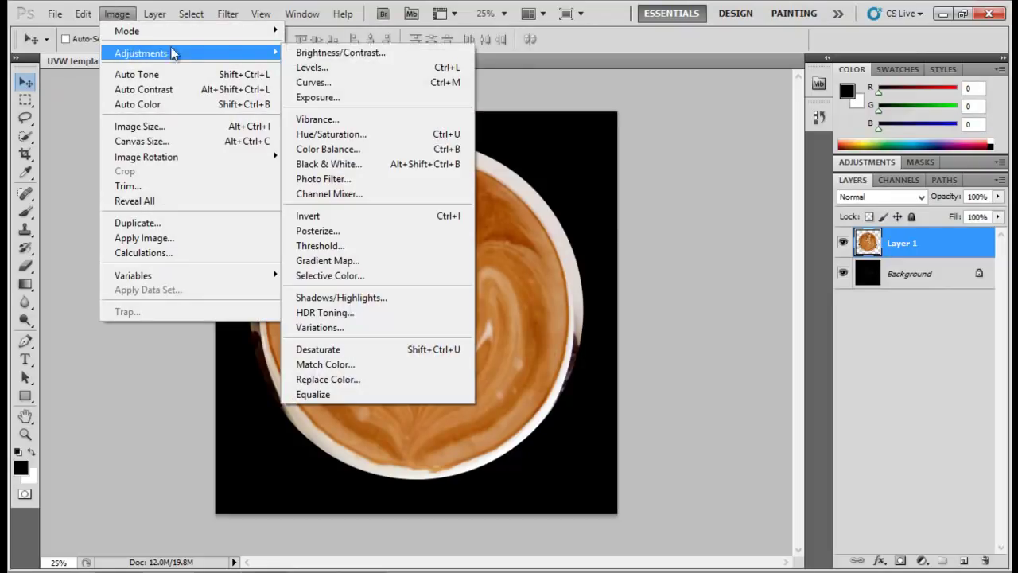
pyautogui.click(318, 350)
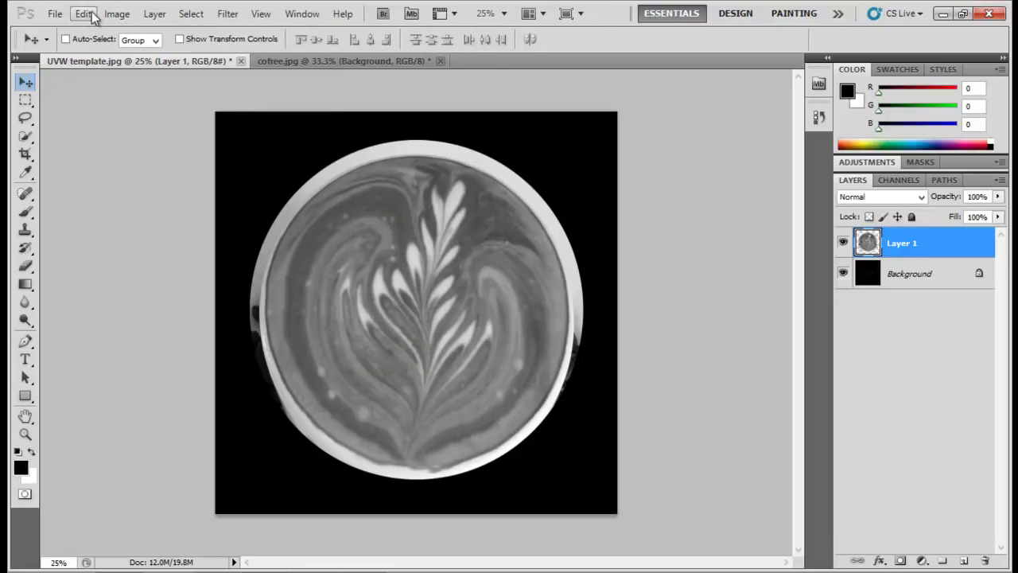
# - Apply a Brightness/Contrast adjustment to the grey coffee layer with brightness 51 and contrast 65
pyautogui.click(115, 13)
pyautogui.moveTo(171, 57)
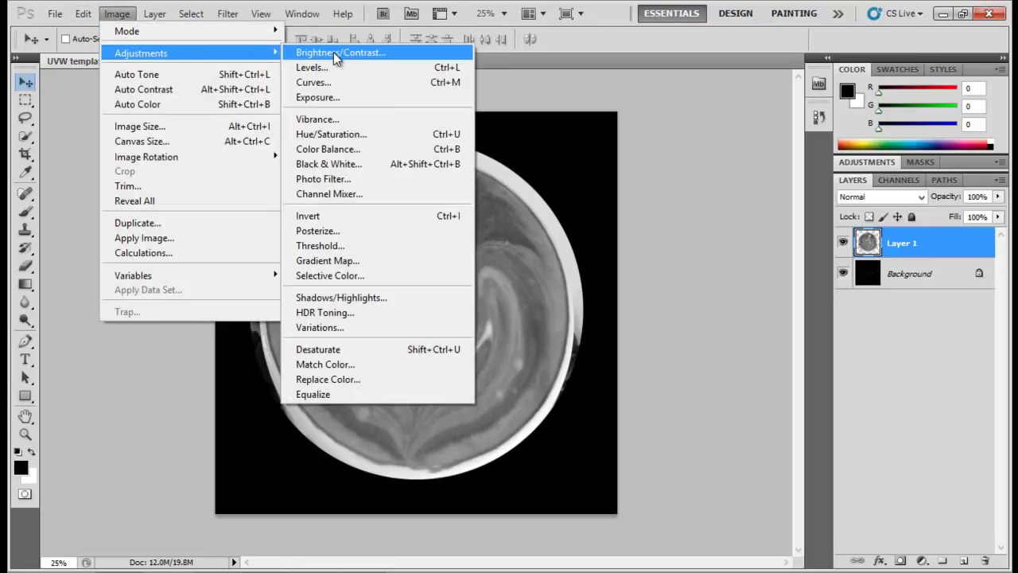
pyautogui.click(339, 52)
pyautogui.moveTo(502, 167); pyautogui.dragTo(697, 161)
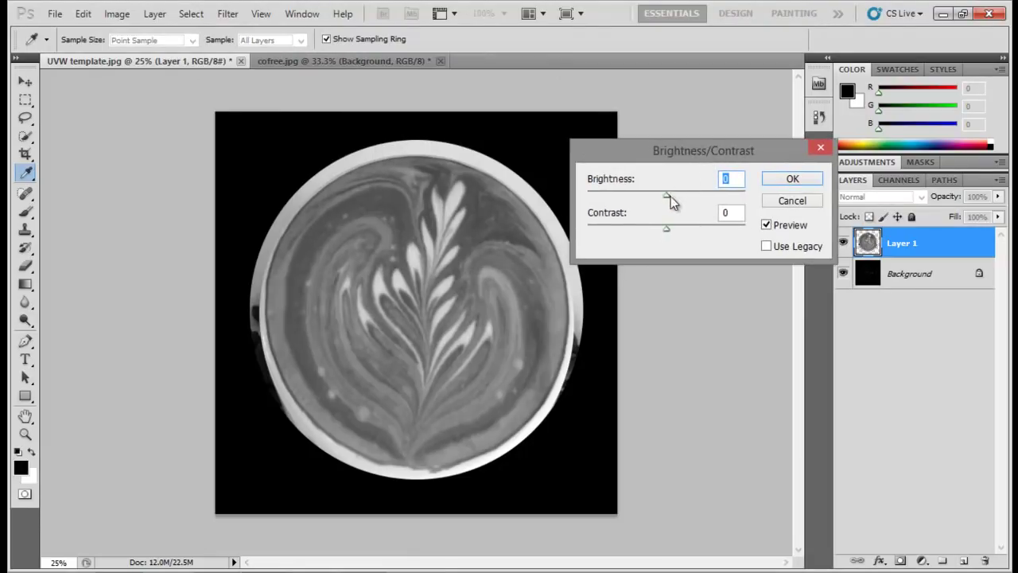
pyautogui.moveTo(668, 195); pyautogui.dragTo(709, 196)
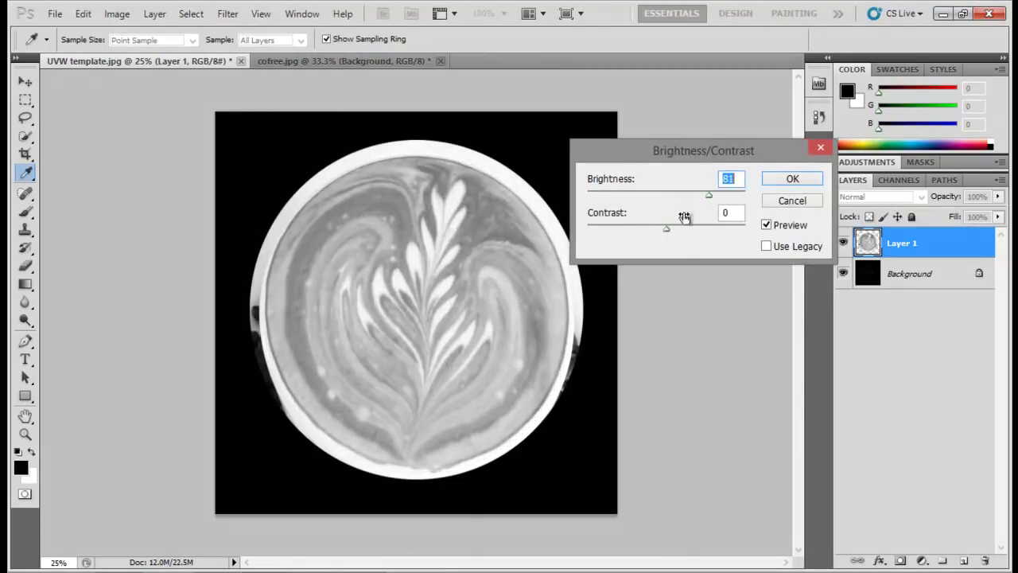
pyautogui.moveTo(623, 228); pyautogui.dragTo(701, 230)
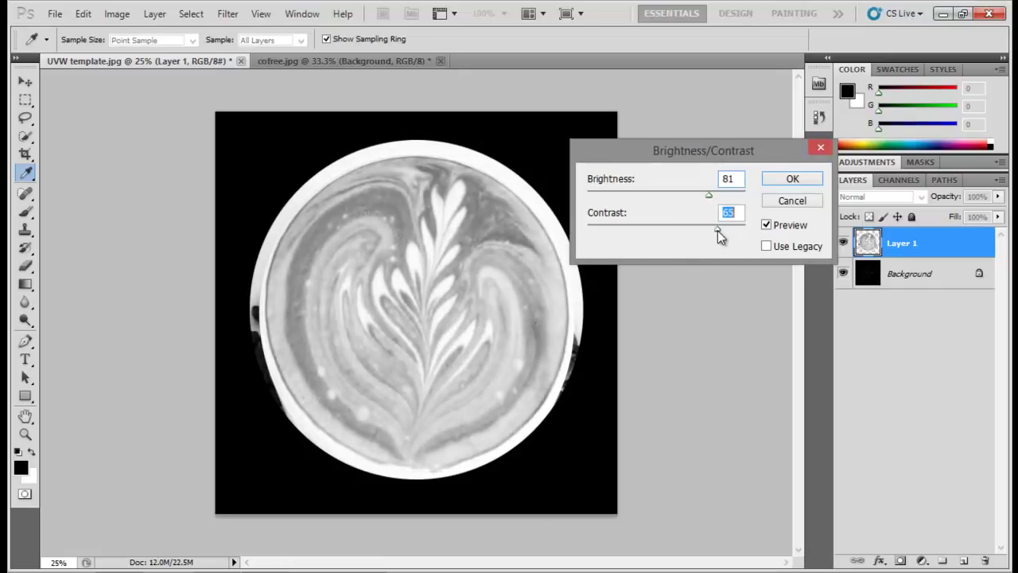
pyautogui.moveTo(714, 196); pyautogui.dragTo(692, 195)
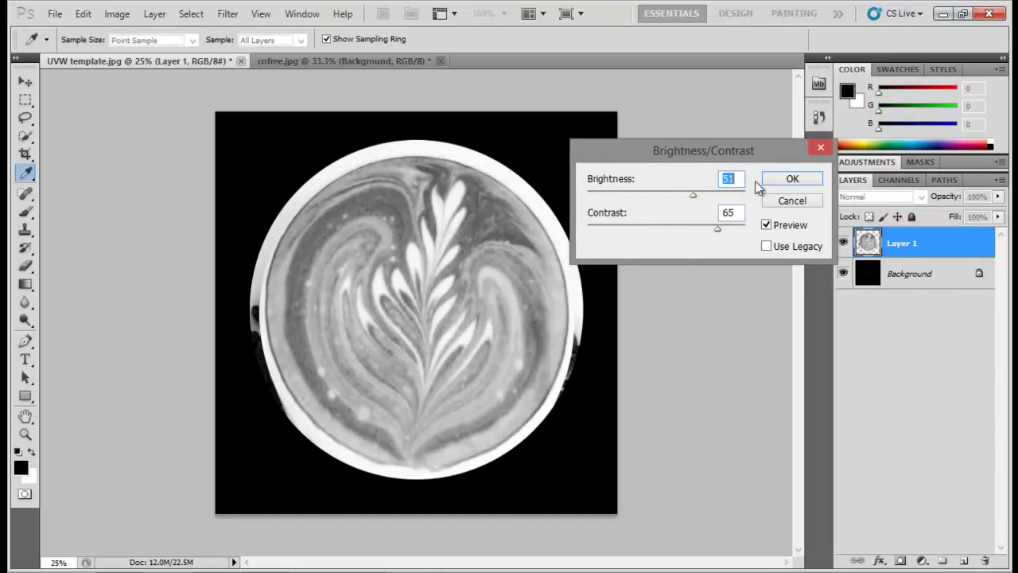
pyautogui.click(788, 180)
pyautogui.press('v')
# - Save a JPEG copy of the grey texture to the Desktop as "Coffe bump", accepting the default JPEG options
pyautogui.click(55, 13)
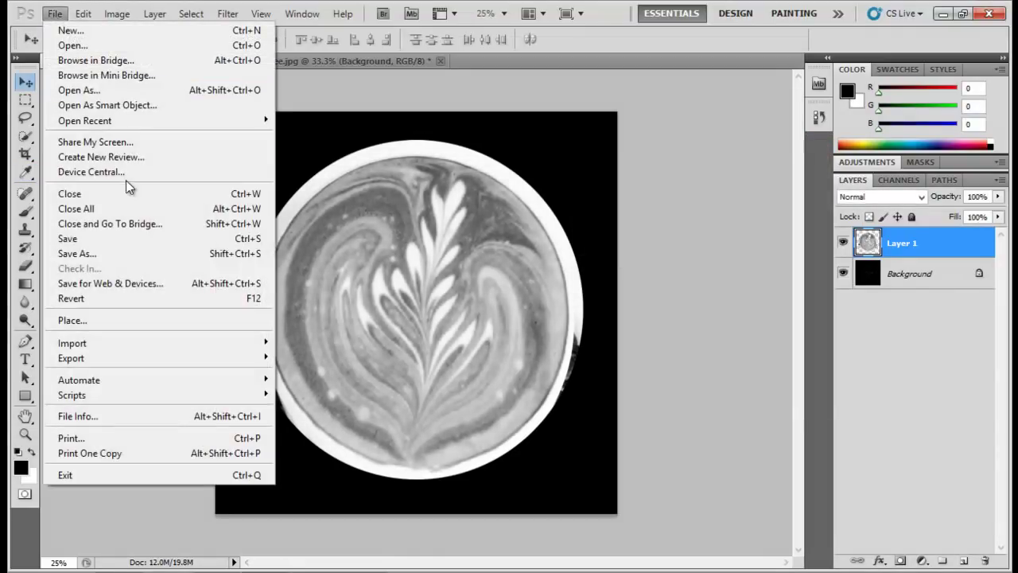
pyautogui.click(88, 252)
pyautogui.click(487, 339)
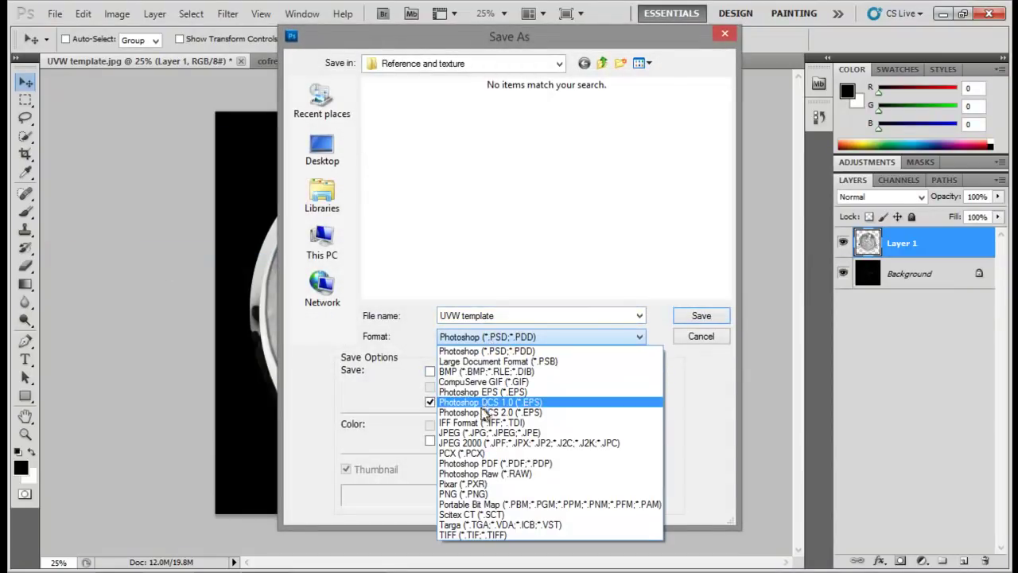
pyautogui.click(475, 433)
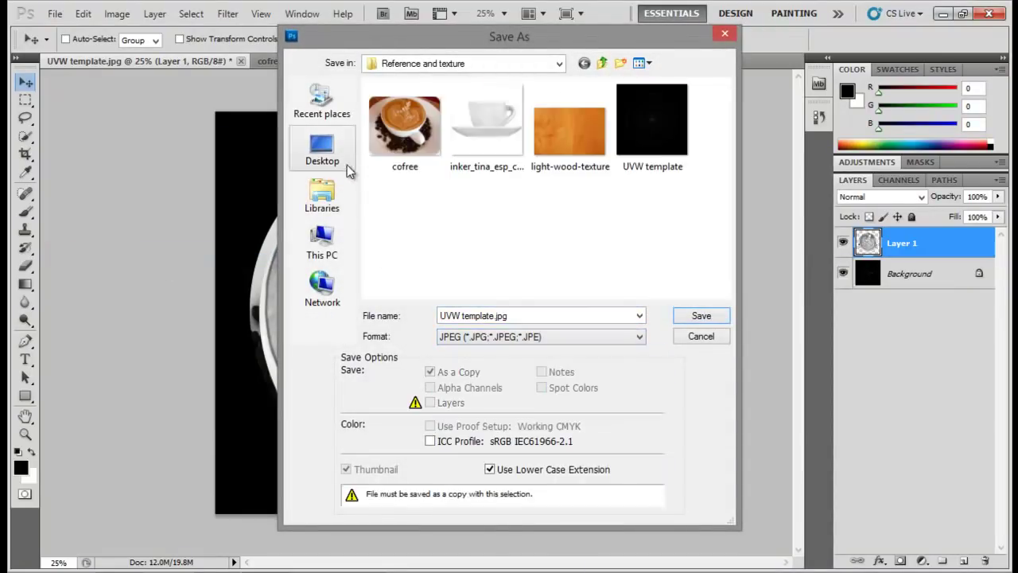
pyautogui.click(522, 321)
pyautogui.write('Coffe')
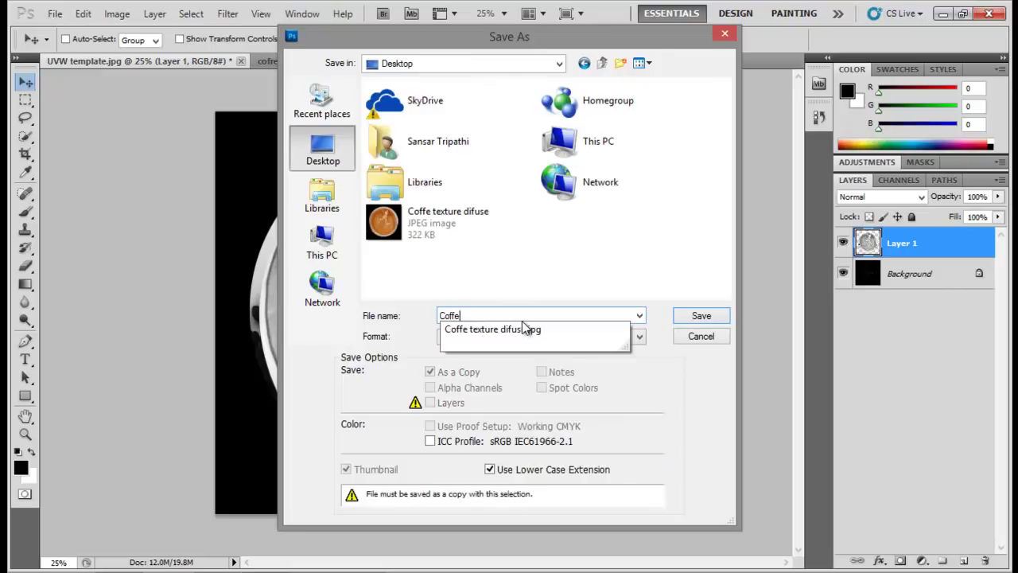
pyautogui.write(' bump')
pyautogui.press('Return')
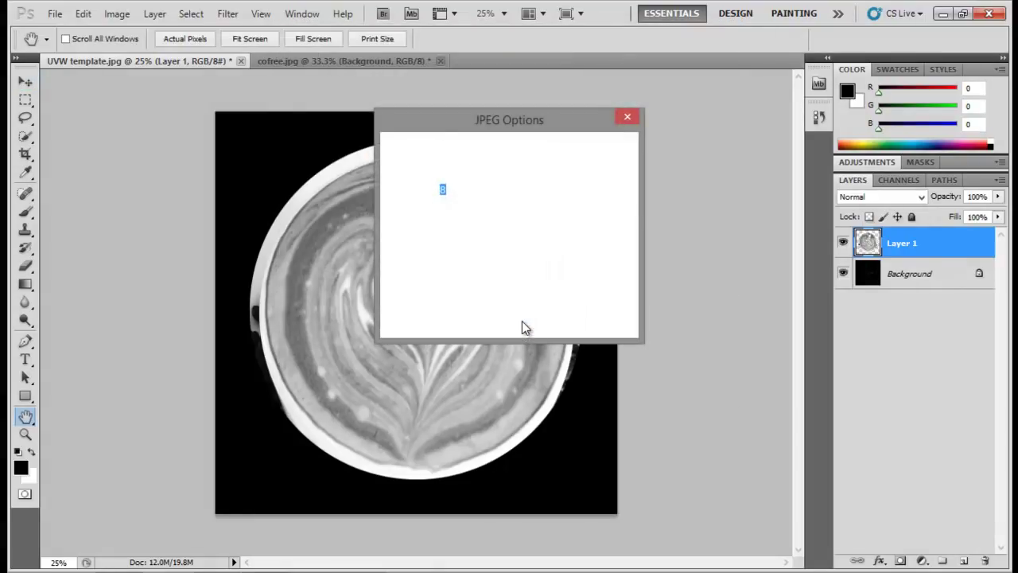
pyautogui.click(598, 152)
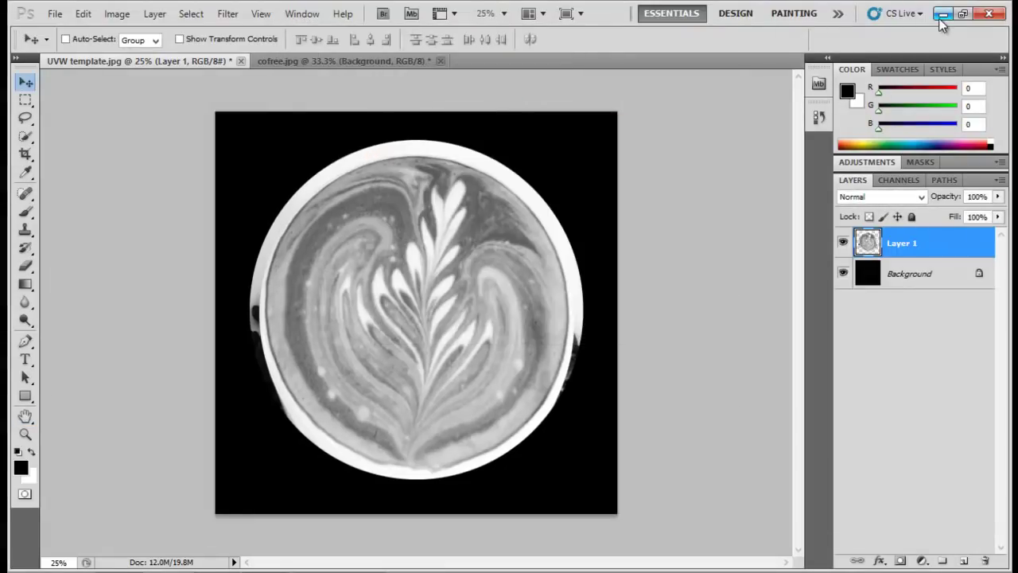
# - Switch to 3ds Max and open the Material Editor, placing it beside the cup in the viewport
pyautogui.click(247, 572)
pyautogui.moveTo(444, 260); pyautogui.dragTo(437, 266, button='middle')
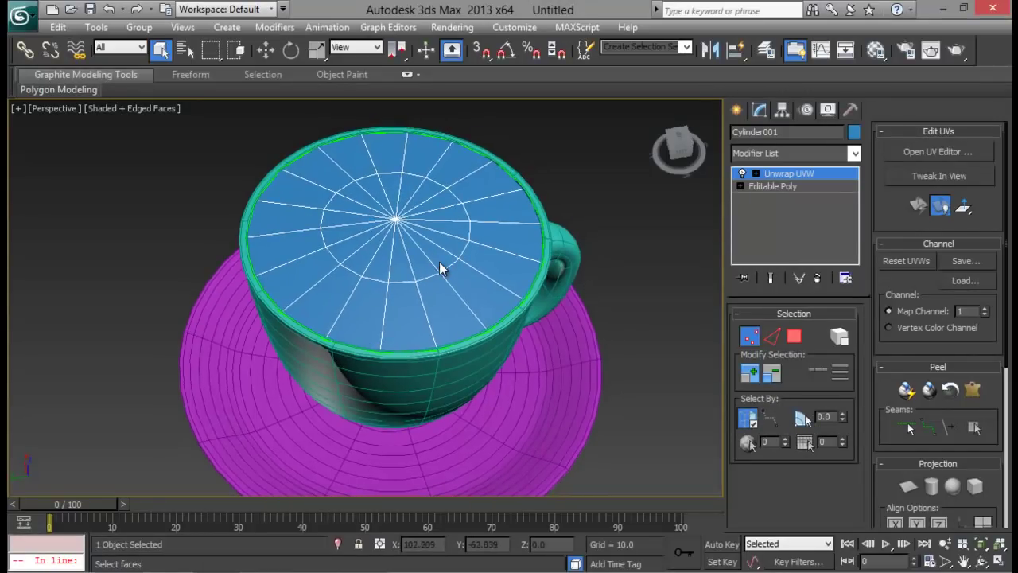
pyautogui.click(875, 50)
pyautogui.moveTo(416, 85); pyautogui.dragTo(816, 56)
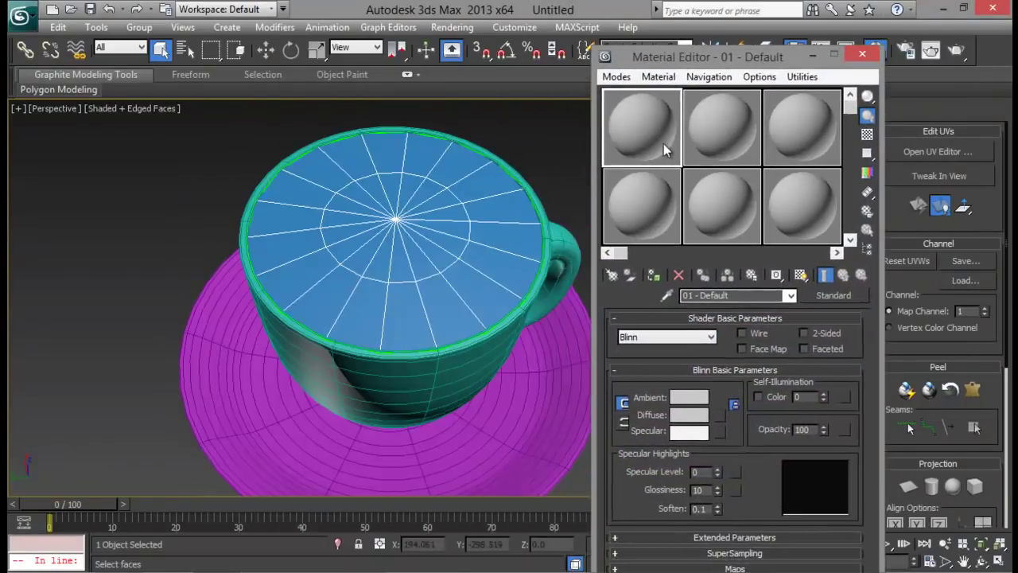
pyautogui.click(833, 296)
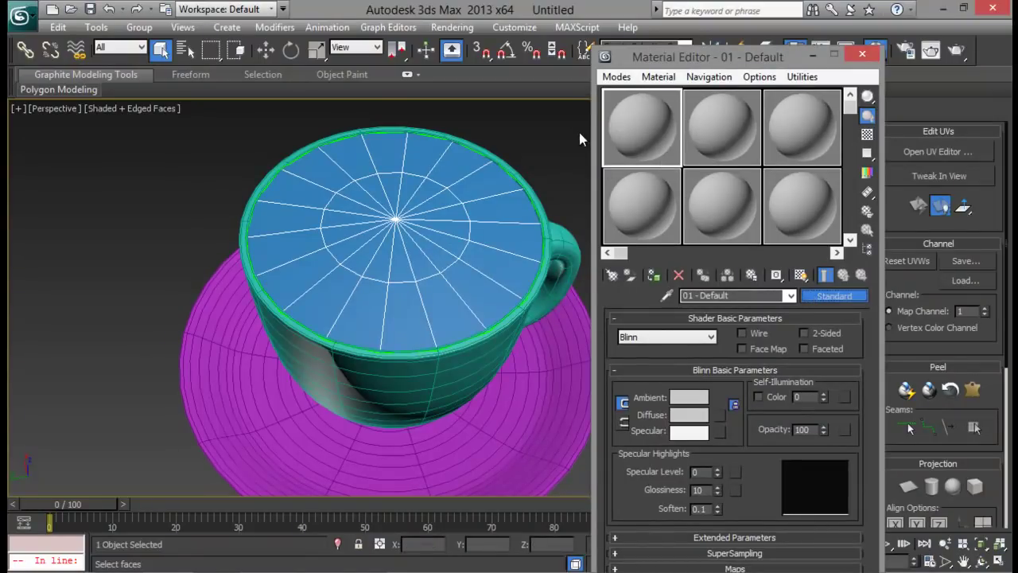
pyautogui.moveTo(623, 155); pyautogui.dragTo(454, 123)
pyautogui.moveTo(538, 125); pyautogui.dragTo(385, 78)
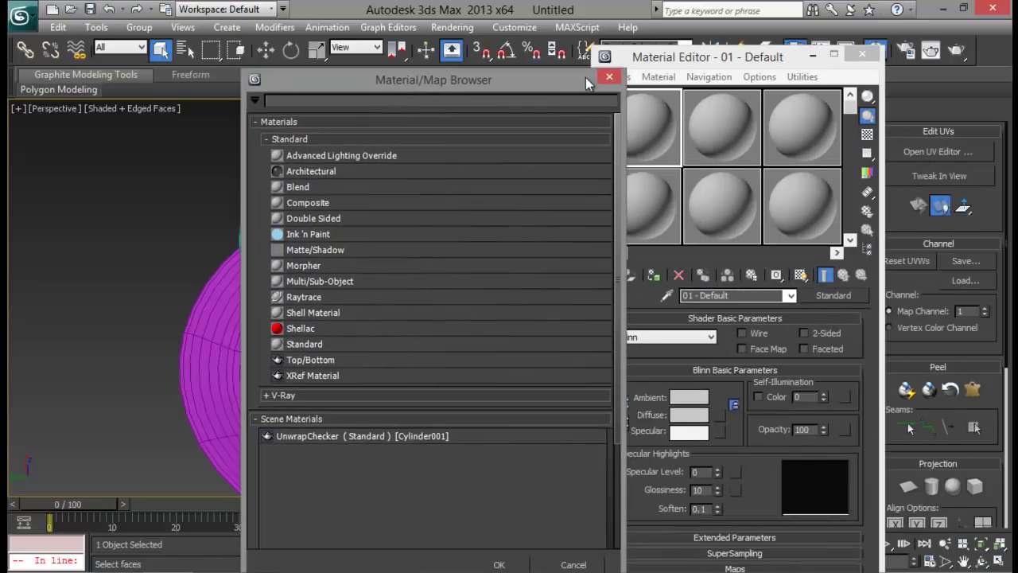
pyautogui.click(613, 82)
# - Load the Desktop image "Coffe texture difuse" as a bitmap into the first material's diffuse map
pyautogui.moveTo(706, 51); pyautogui.dragTo(705, 40)
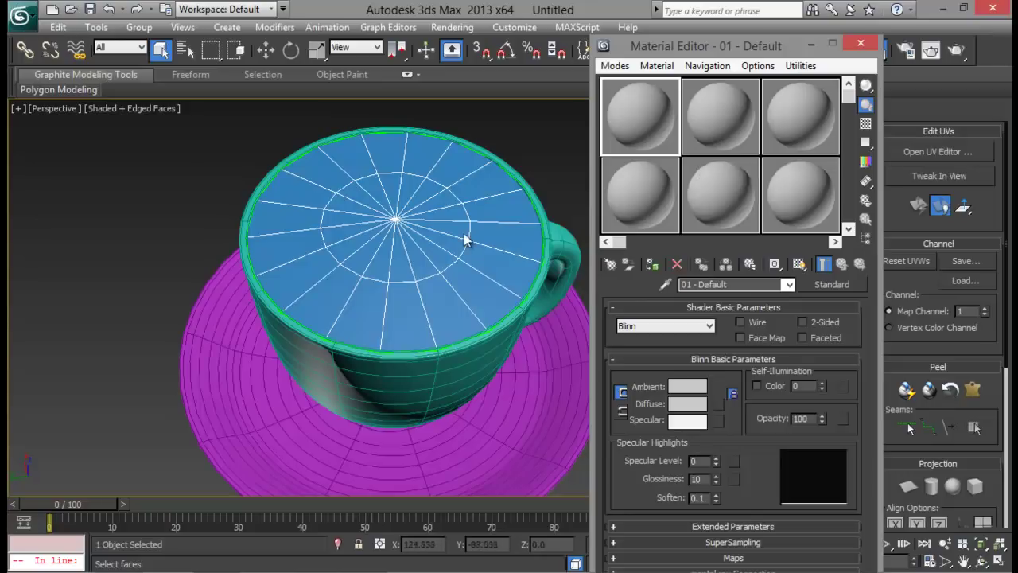
pyautogui.click(718, 404)
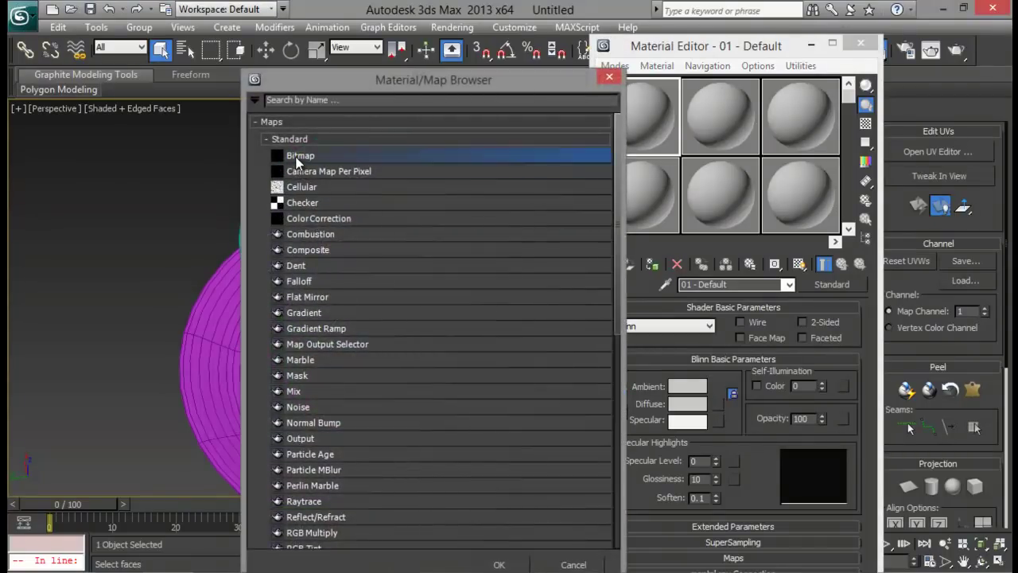
pyautogui.doubleClick(296, 156)
pyautogui.moveTo(368, 23); pyautogui.dragTo(470, 55)
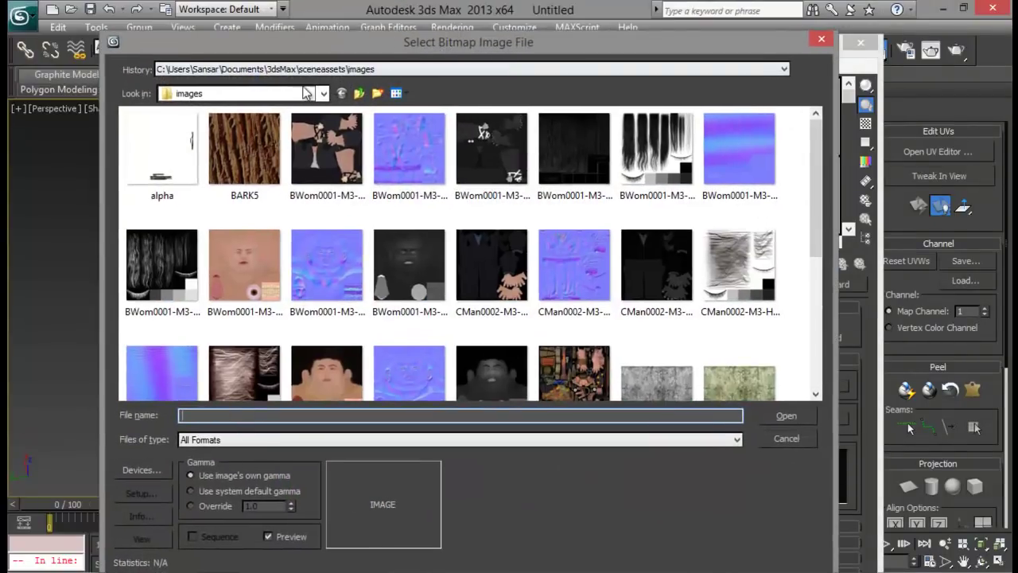
pyautogui.click(303, 92)
pyautogui.click(191, 110)
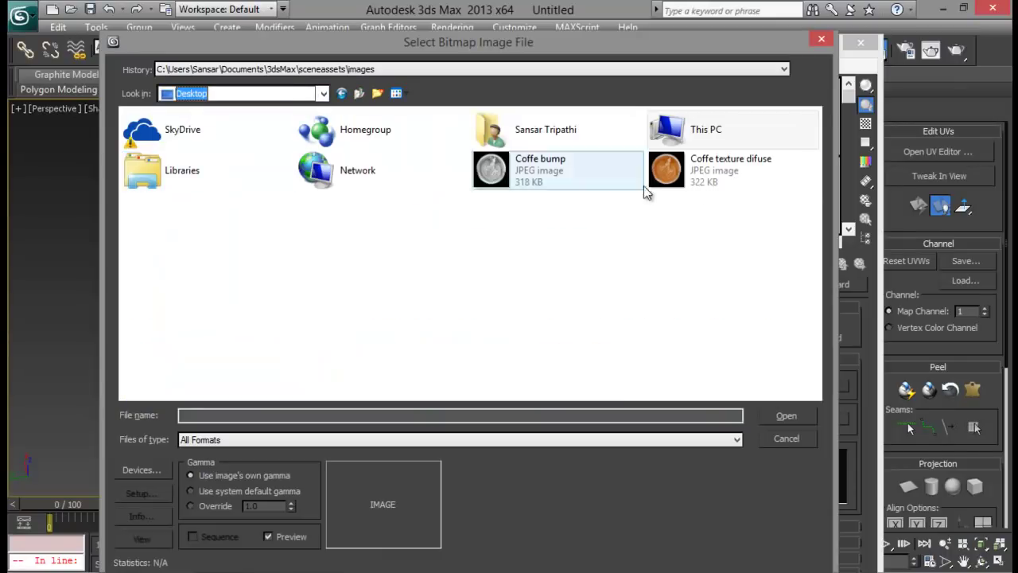
pyautogui.click(678, 170)
pyautogui.doubleClick(677, 170)
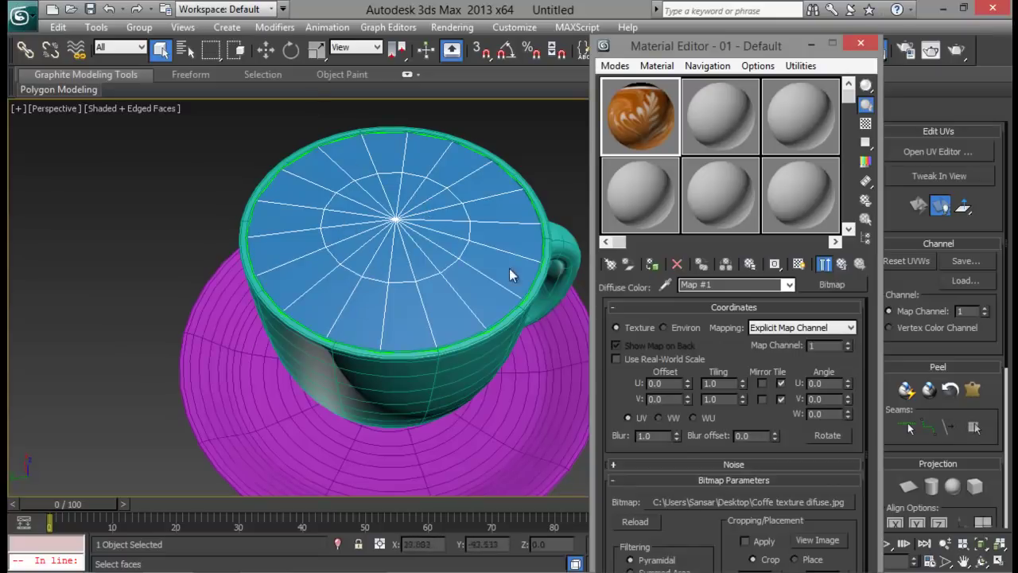
# - Assign the material to the selected coffee surface, show its texture shaded in the viewport and hide the edged faces
pyautogui.click(651, 265)
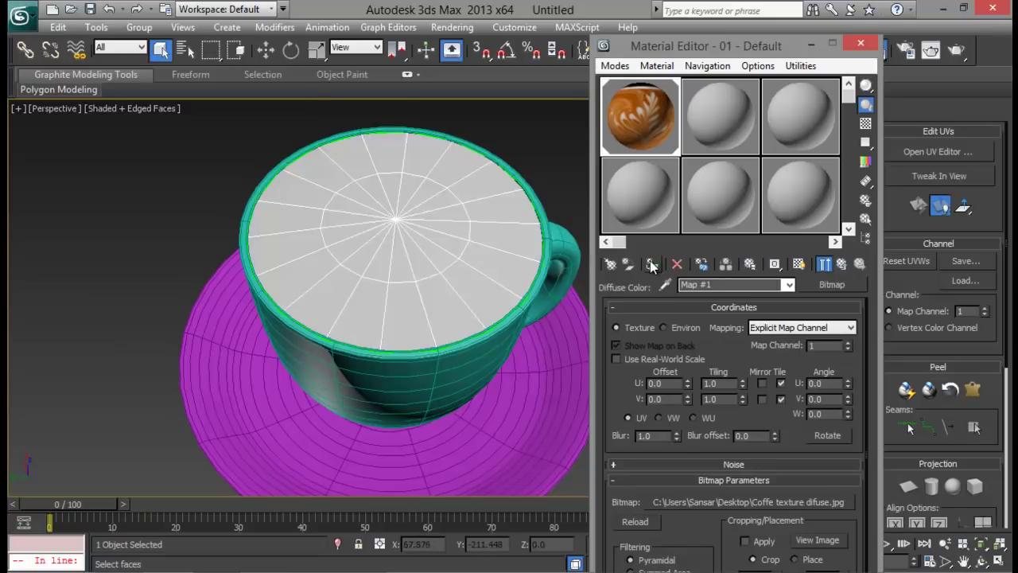
pyautogui.click(799, 264)
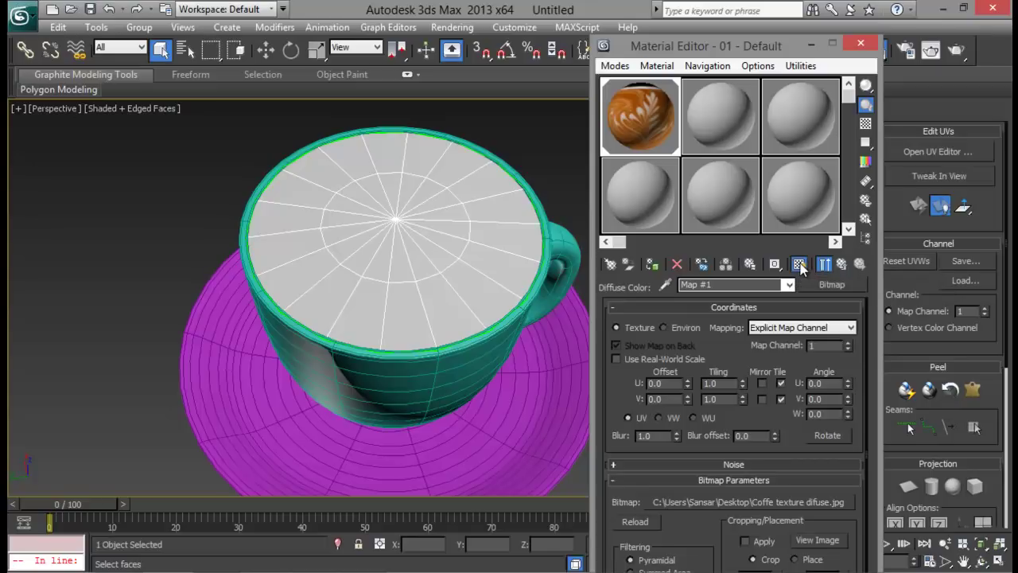
pyautogui.moveTo(542, 221)
pyautogui.mouseDown(button='middle')
pyautogui.moveTo(523, 237)
pyautogui.moveTo(515, 209)
pyautogui.moveTo(442, 245)
pyautogui.moveTo(439, 257)
pyautogui.moveTo(425, 224)
pyautogui.mouseUp(button='middle')
pyautogui.press('F4')
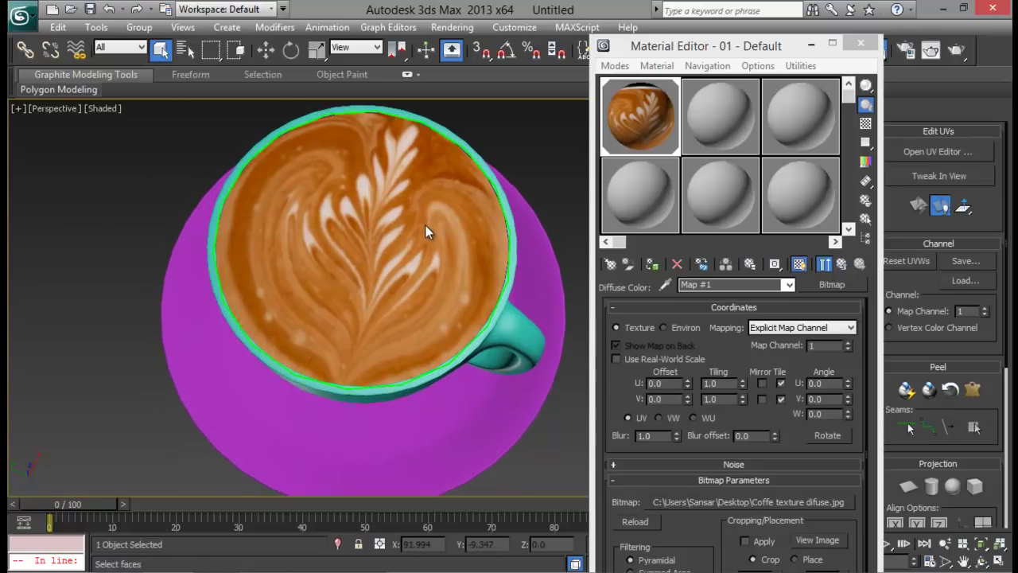
pyautogui.scroll(-3, 429, 239)
pyautogui.keyDown('alt'); pyautogui.moveTo(434, 271); pyautogui.dragTo(411, 229, button='middle'); pyautogui.keyUp('alt')
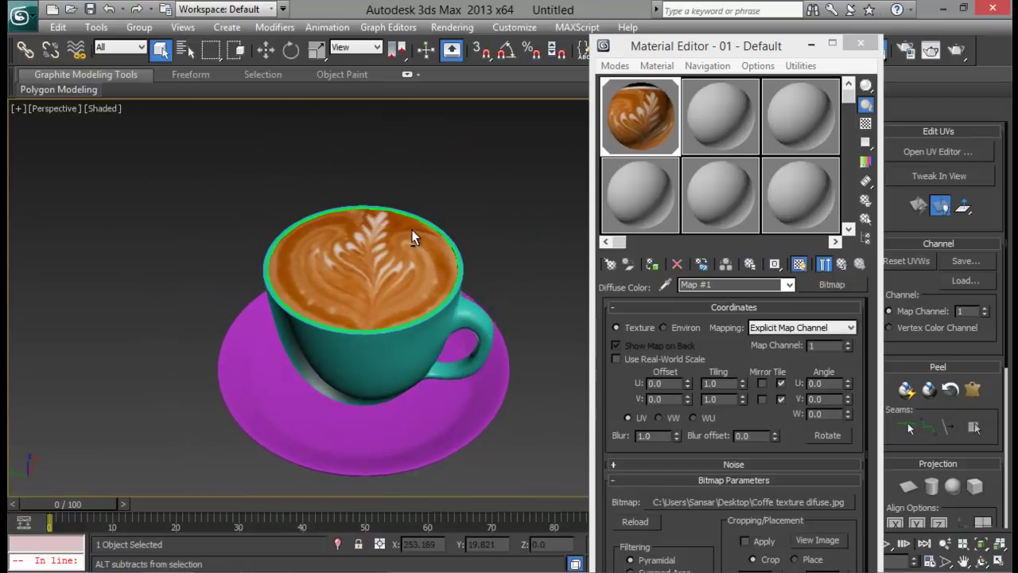
pyautogui.scroll(2, 411, 229)
# - Load the Desktop image "Coffe bump" as a bitmap into the coffee material's Bump map and return to the parent material
pyautogui.click(788, 285)
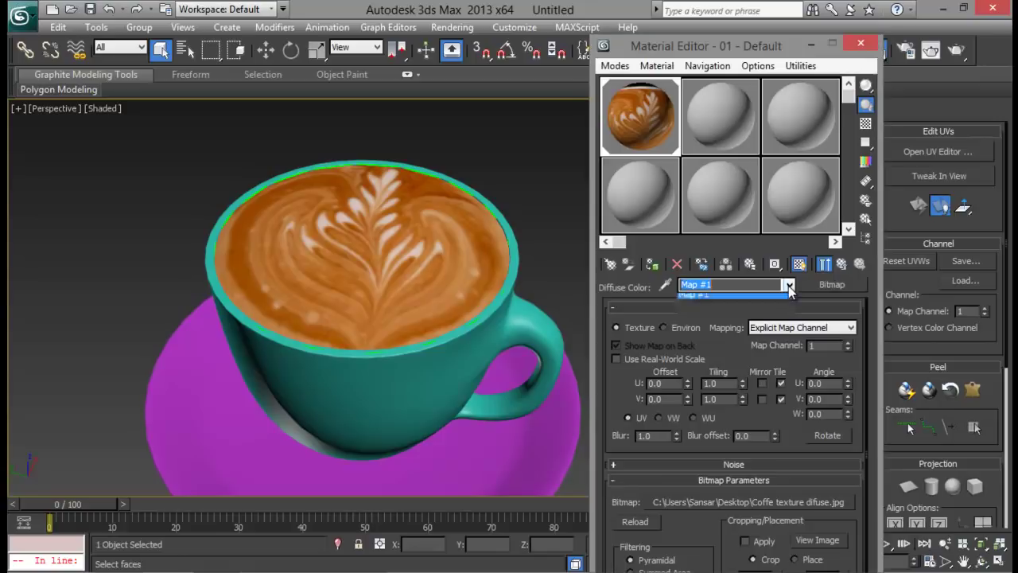
pyautogui.click(716, 295)
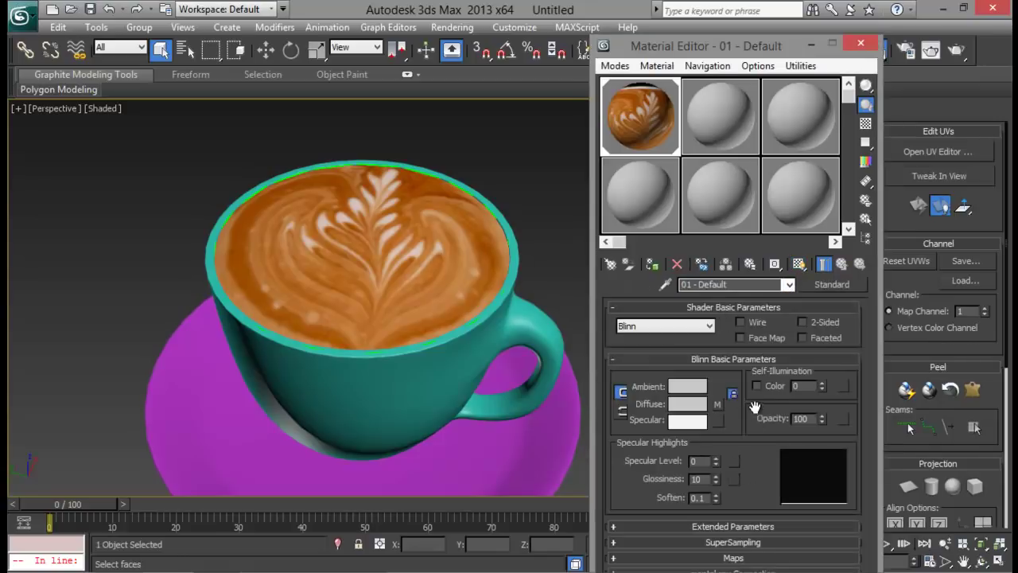
pyautogui.click(733, 558)
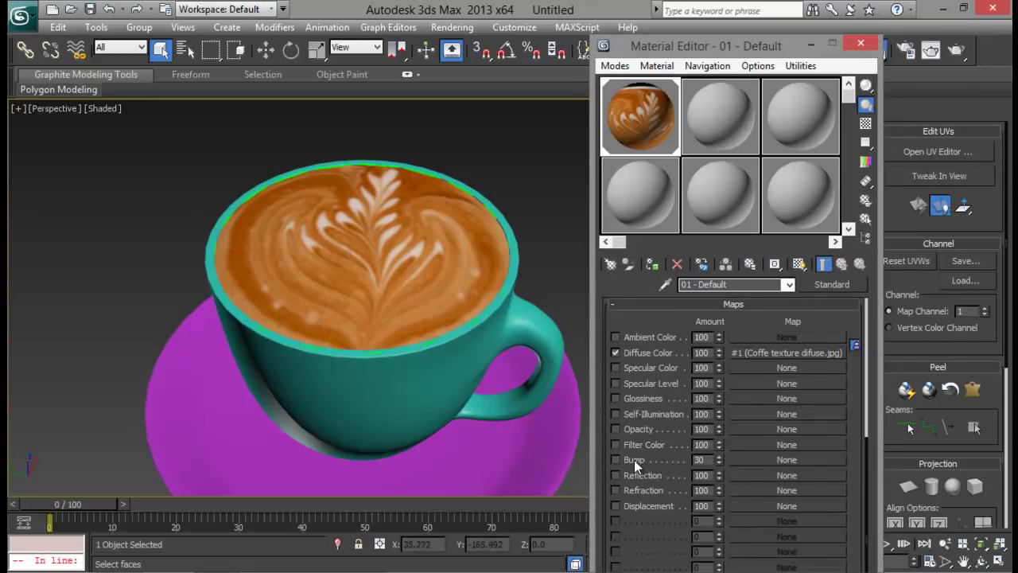
pyautogui.click(749, 460)
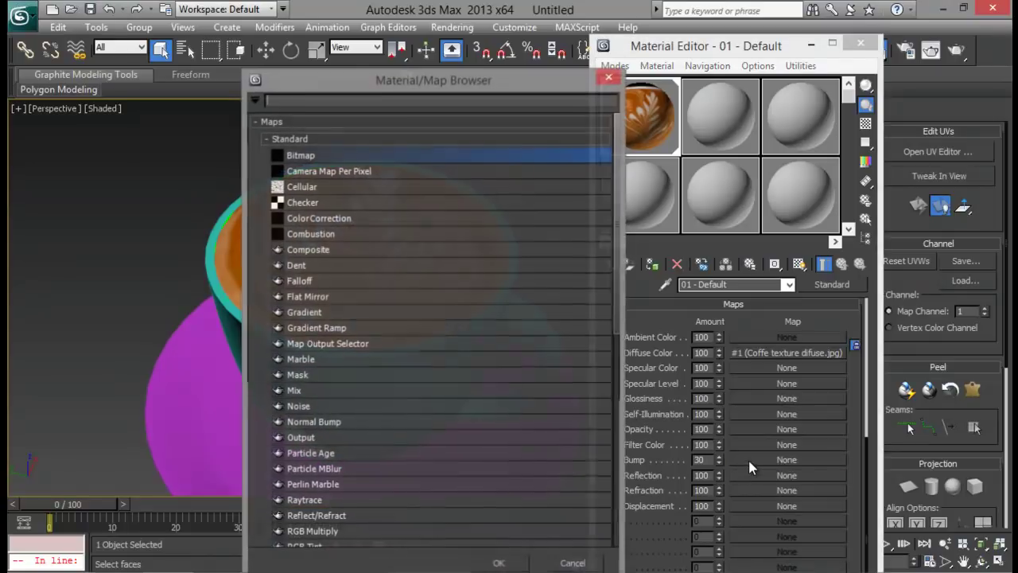
pyautogui.doubleClick(317, 157)
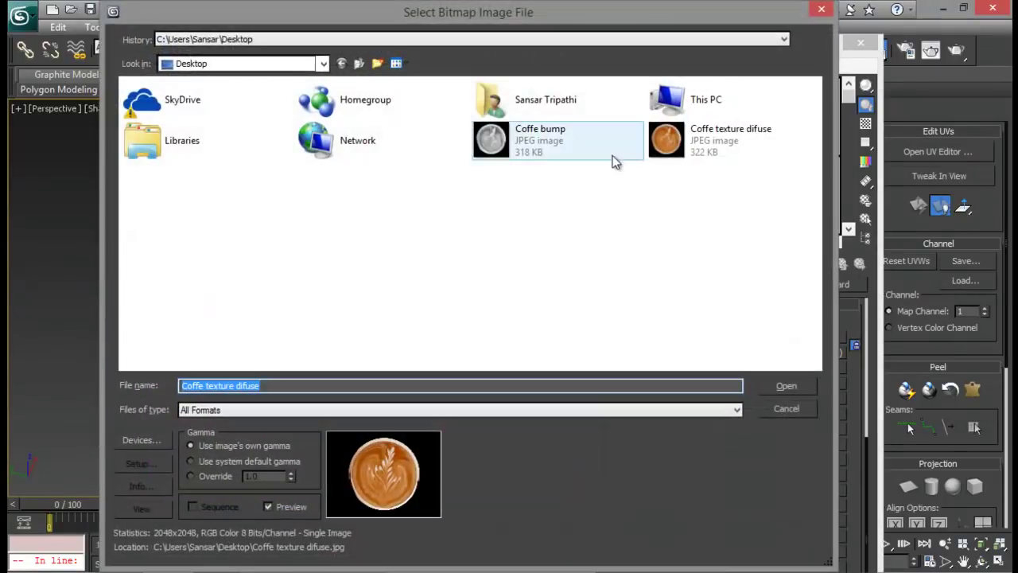
pyautogui.doubleClick(523, 145)
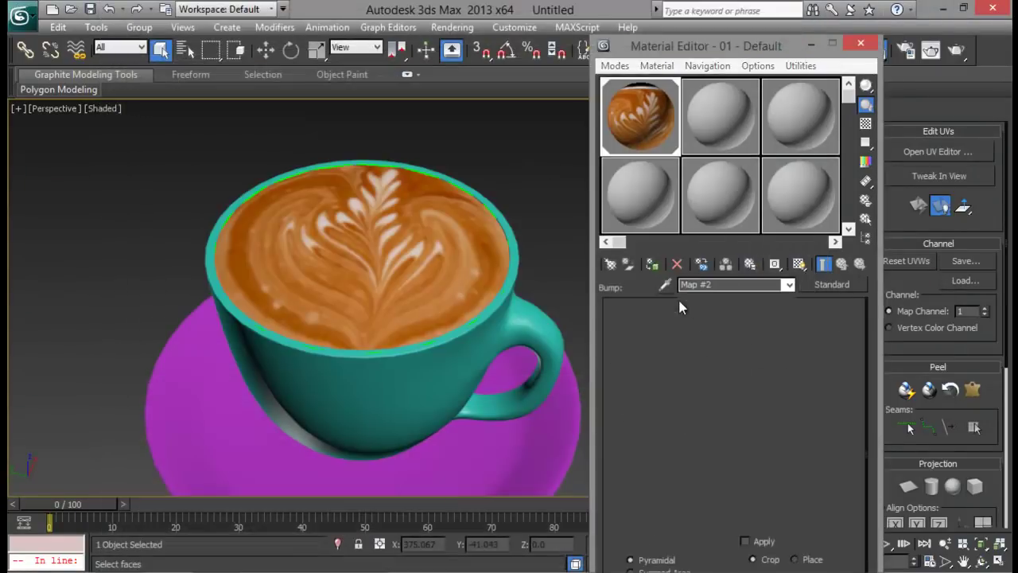
pyautogui.click(789, 284)
pyautogui.click(757, 295)
# - Render the perspective view to check the bump on the coffee surface, and close the rendered frame
pyautogui.scroll(4, 469, 249)
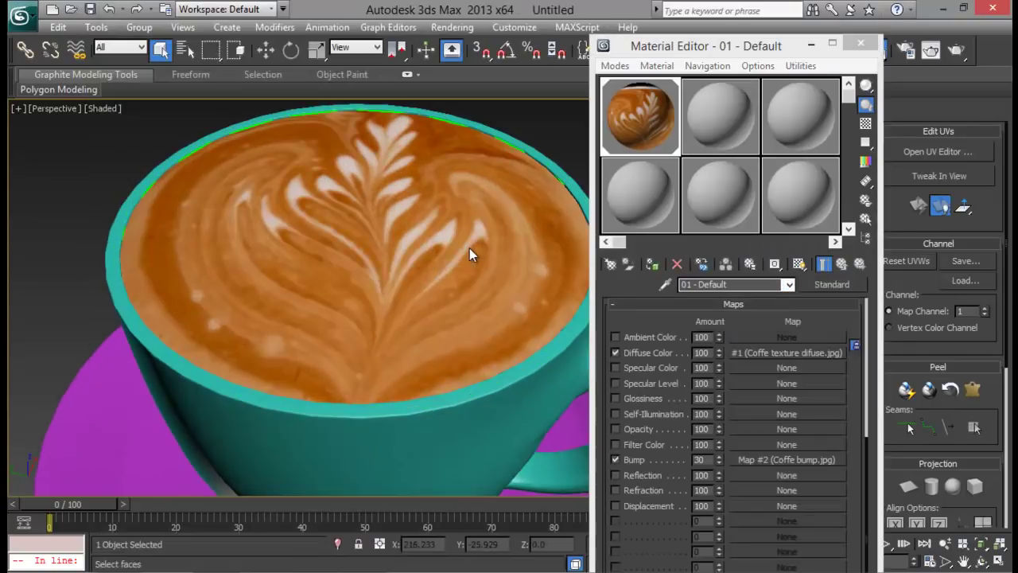
pyautogui.scroll(-2, 470, 248)
pyautogui.click(956, 49)
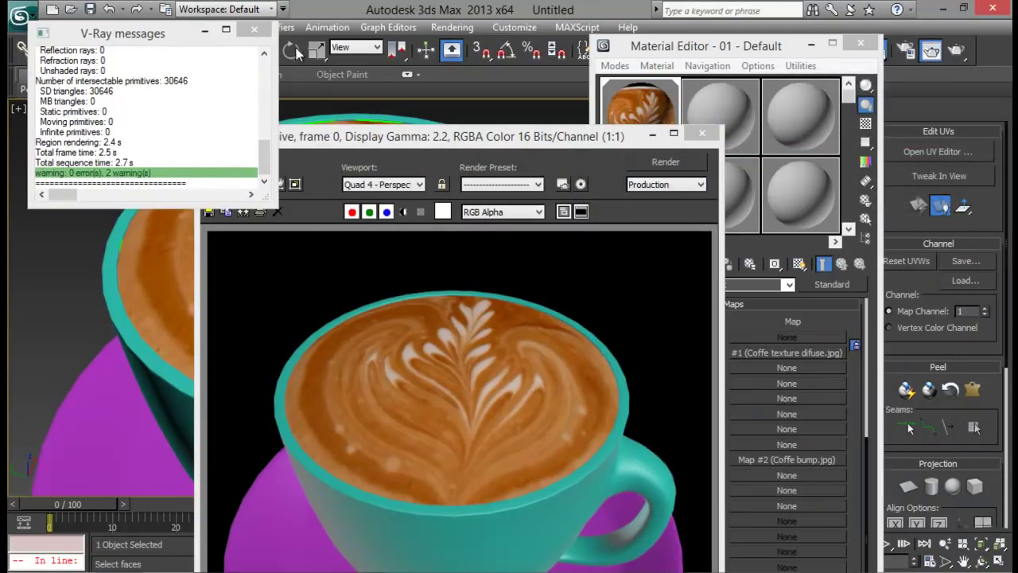
pyautogui.click(695, 134)
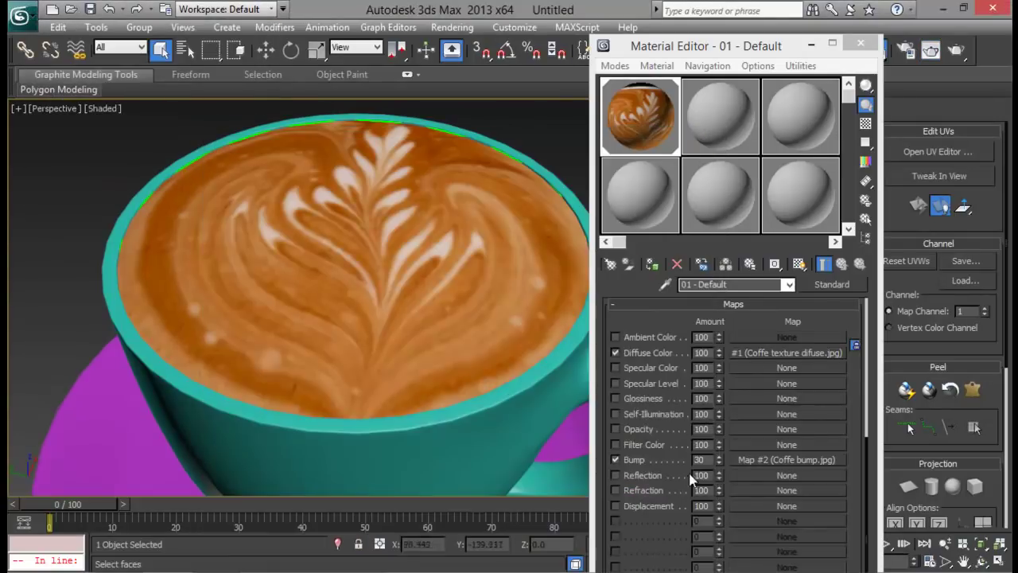
# - Disable the material's Bump map and copy its "Coffe bump" bitmap to the Displacement map
pyautogui.click(616, 460)
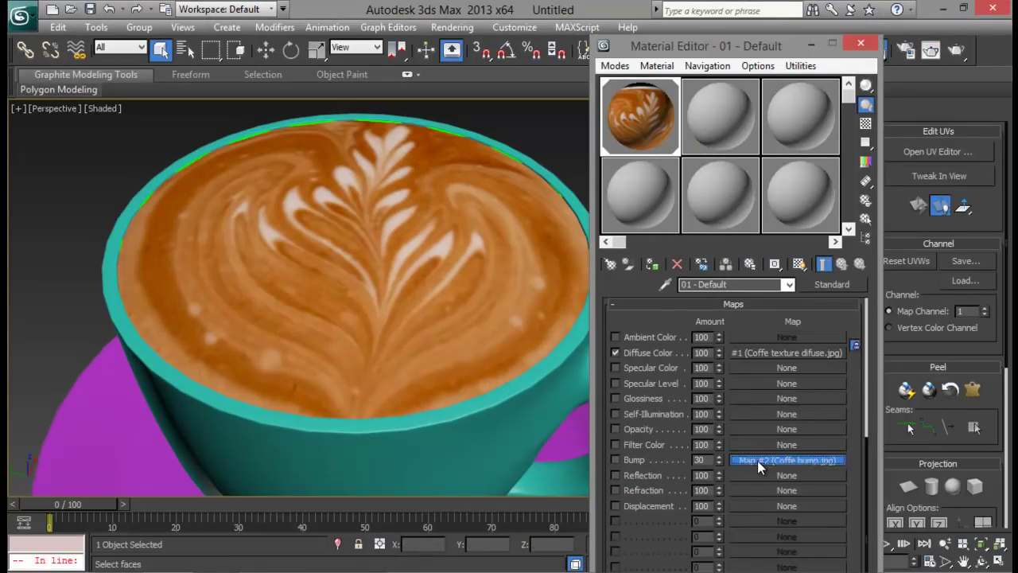
pyautogui.moveTo(757, 461); pyautogui.dragTo(779, 507)
pyautogui.moveTo(767, 458); pyautogui.dragTo(771, 507)
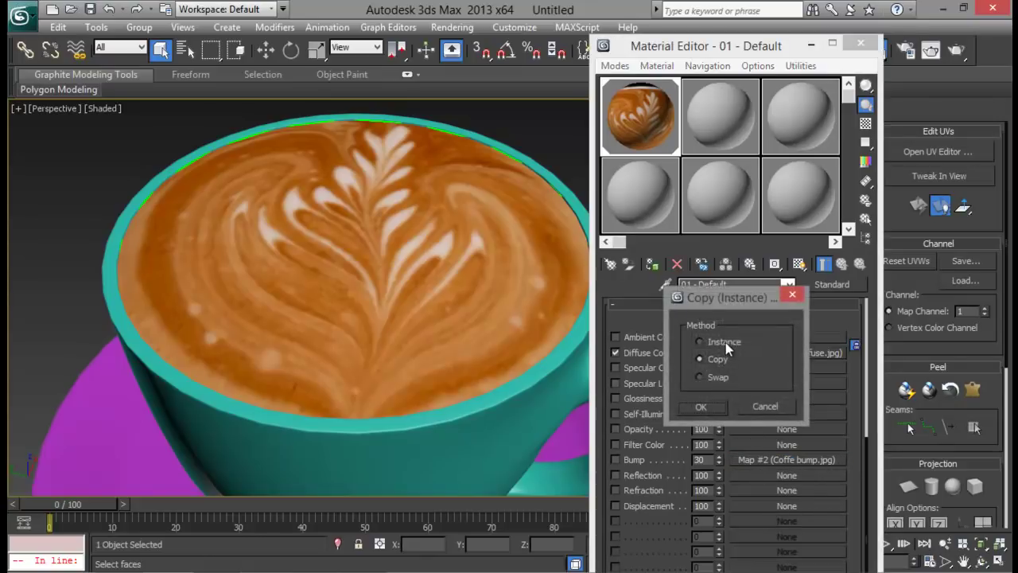
pyautogui.click(720, 409)
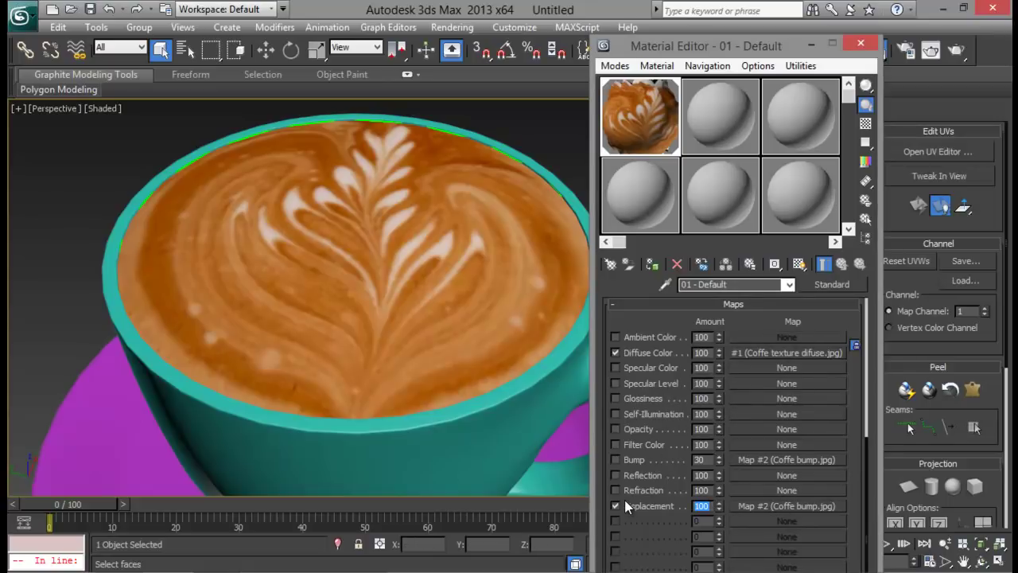
# - Set the displacement amount to 5 and render the perspective view to test it
pyautogui.write('5')
pyautogui.press('Return')
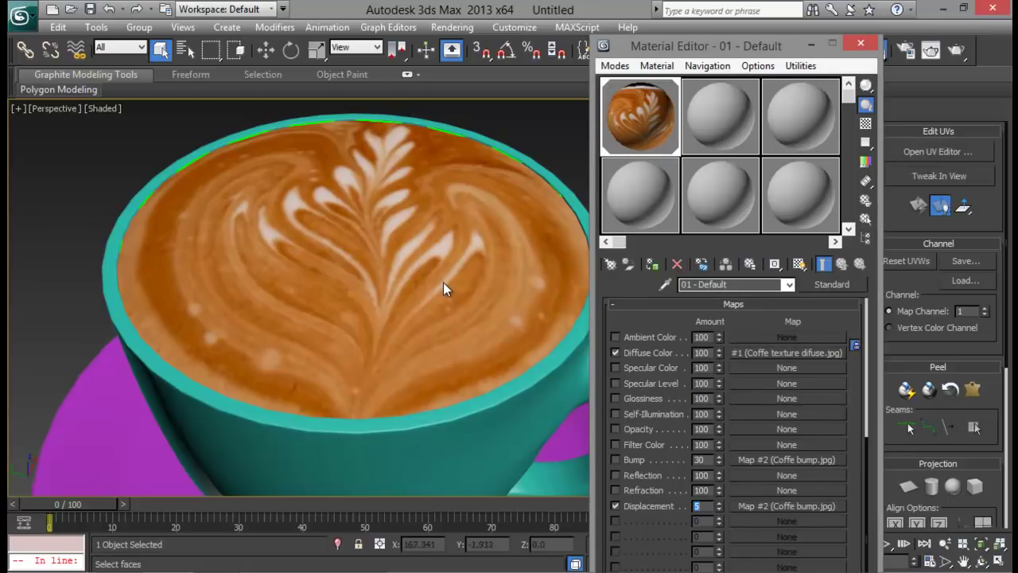
pyautogui.click(957, 49)
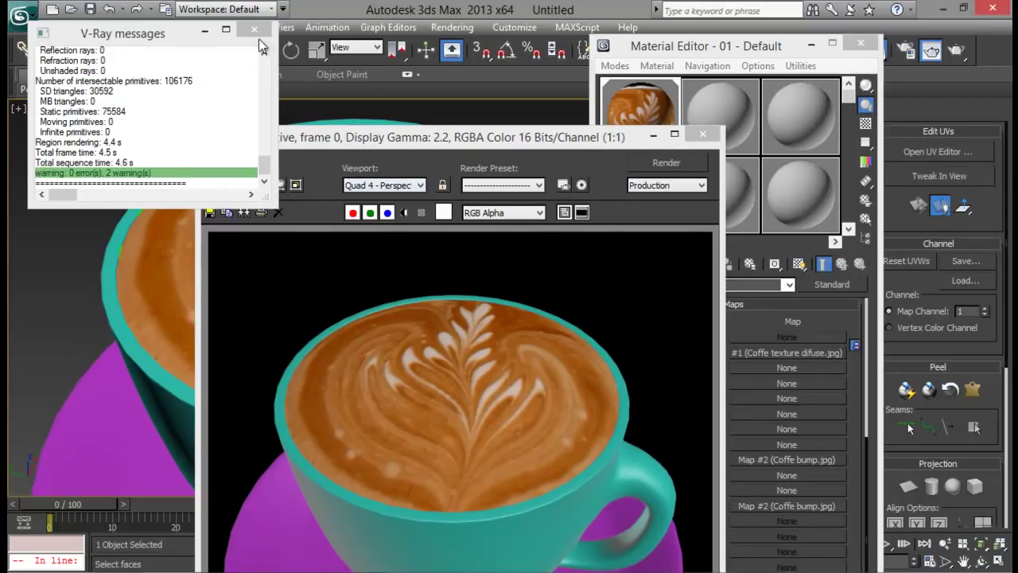
pyautogui.moveTo(523, 141); pyautogui.dragTo(364, 125)
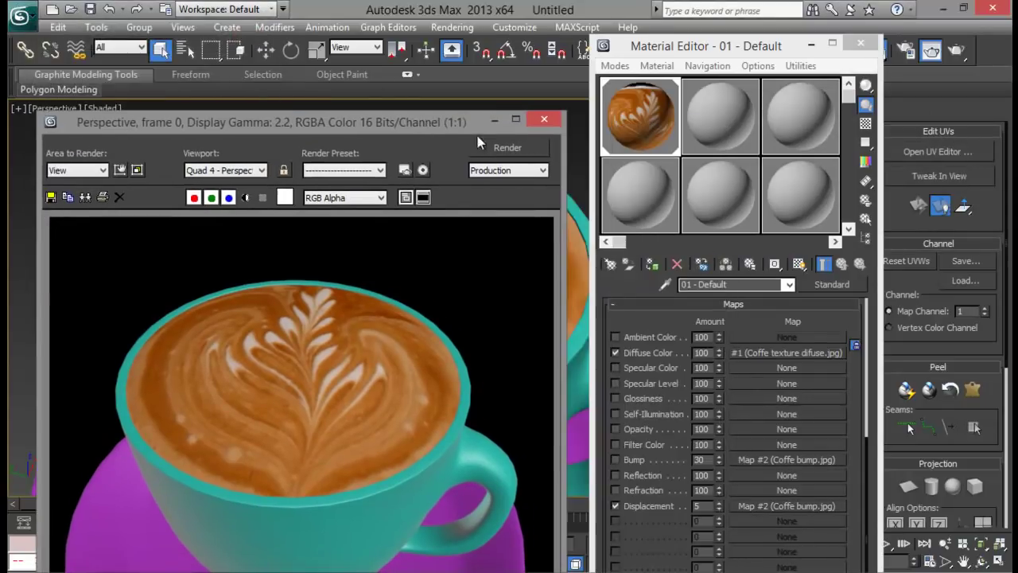
# - Set the displacement amount to 3, render the perspective view again and close the render windows
pyautogui.click(705, 507)
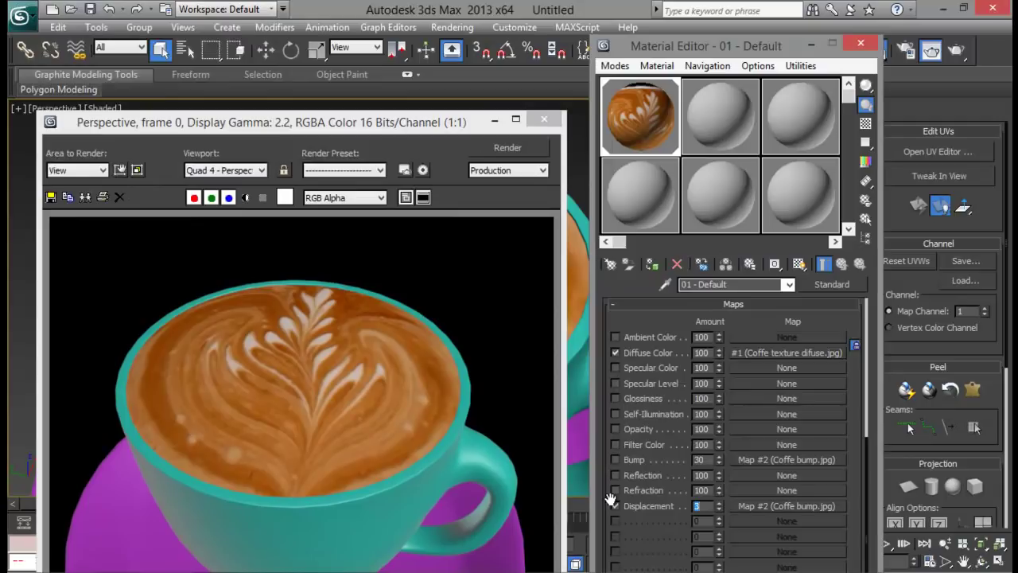
pyautogui.click(490, 147)
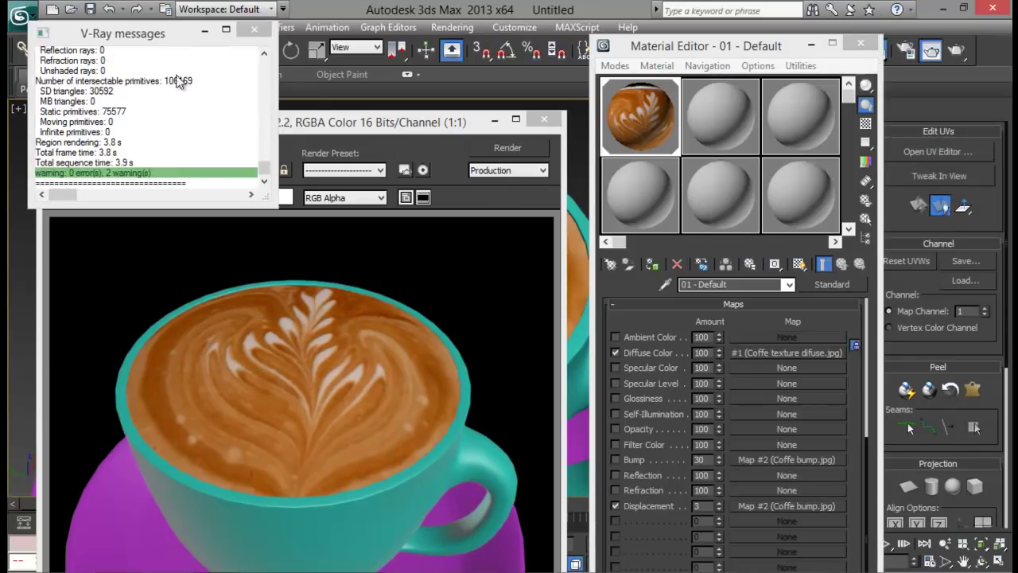
pyautogui.click(255, 30)
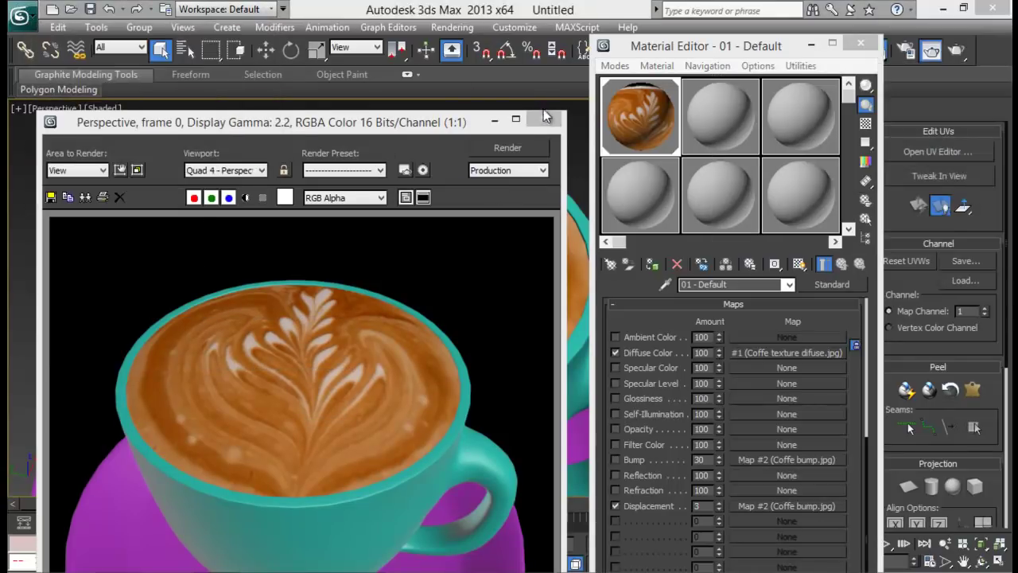
pyautogui.click(550, 121)
# - Leave sub-object selection on the coffee surface and select the cup
pyautogui.scroll(-6, 438, 200)
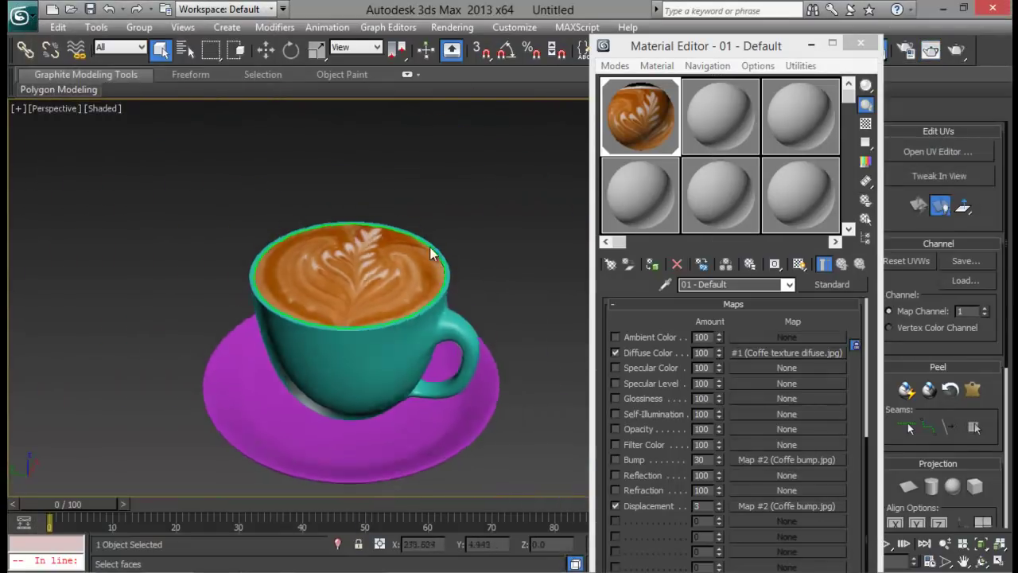
pyautogui.keyDown('alt'); pyautogui.moveTo(429, 299); pyautogui.dragTo(426, 274, button='middle'); pyautogui.keyUp('alt')
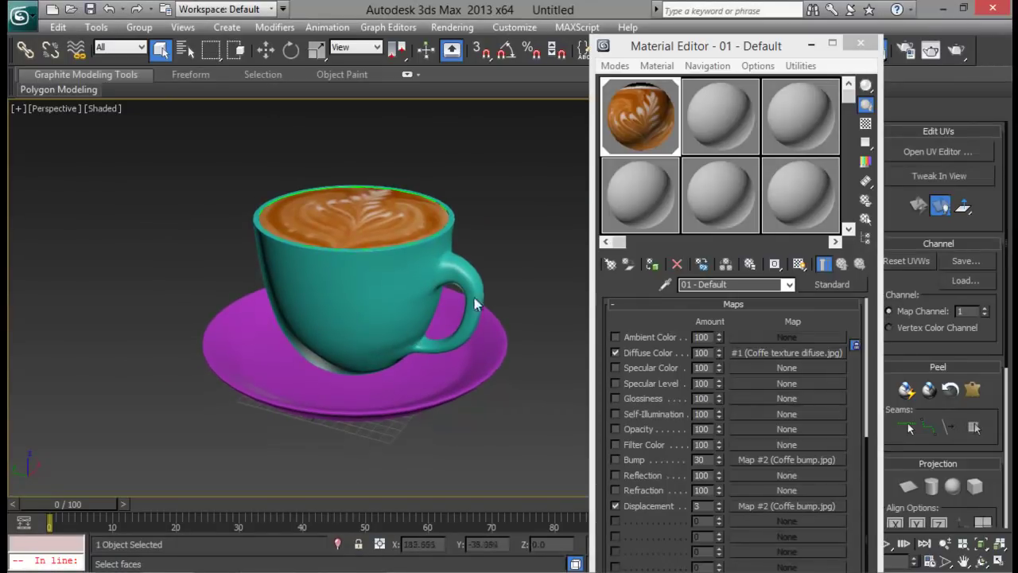
pyautogui.moveTo(762, 46); pyautogui.dragTo(556, 441)
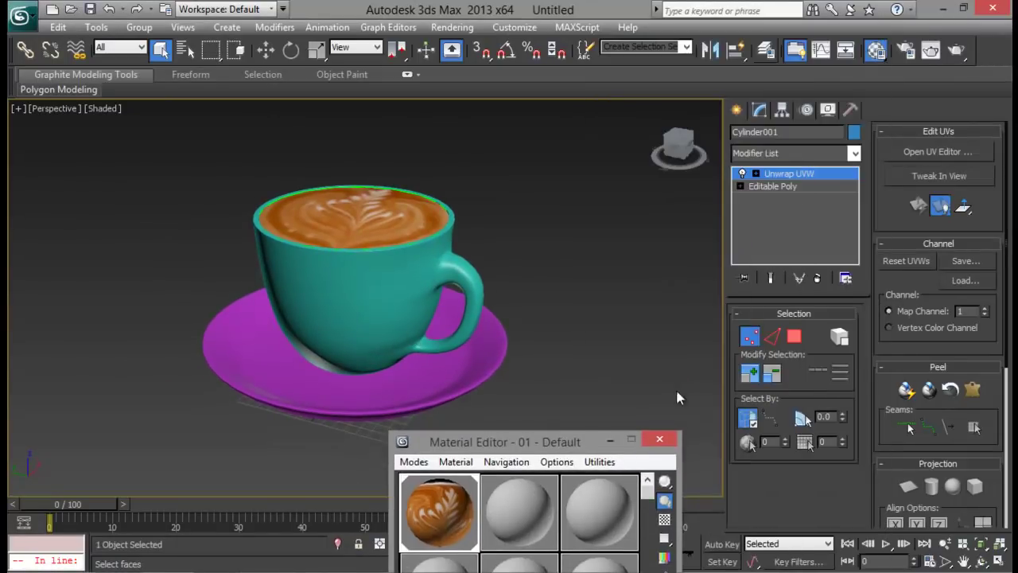
pyautogui.click(752, 344)
pyautogui.click(397, 308)
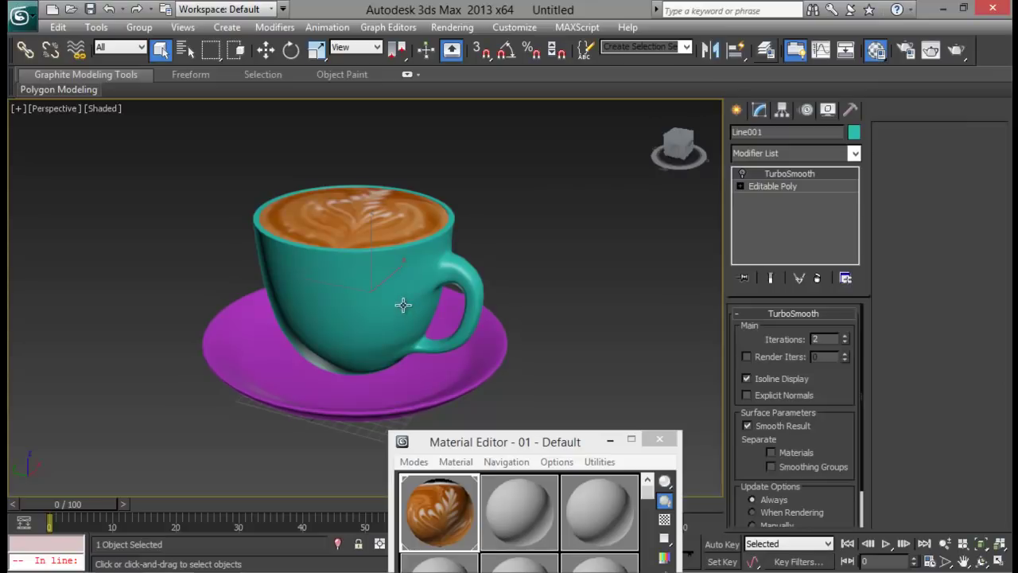
pyautogui.moveTo(402, 305); pyautogui.dragTo(436, 255, button='middle')
pyautogui.scroll(4, 436, 273)
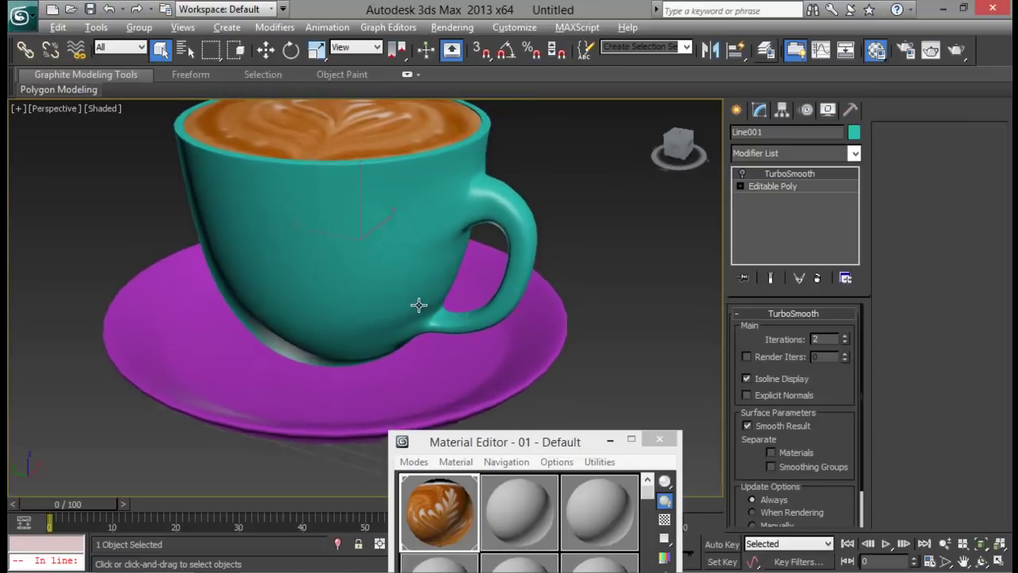
# - Change the second sample material from Standard to VRayMtl
pyautogui.moveTo(519, 442); pyautogui.dragTo(745, 88)
pyautogui.click(758, 212)
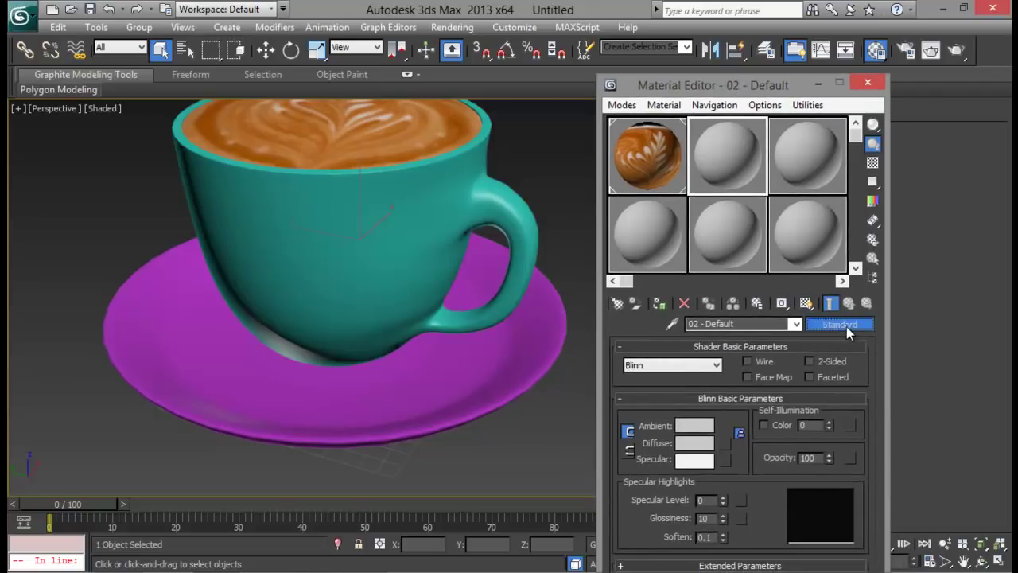
pyautogui.click(840, 325)
pyautogui.click(322, 396)
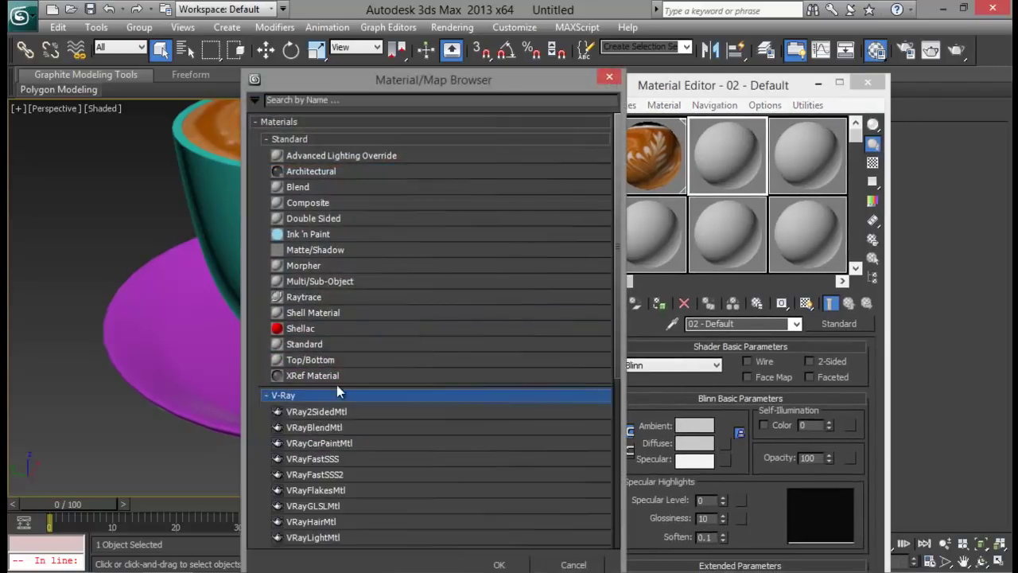
pyautogui.scroll(-3, 342, 374)
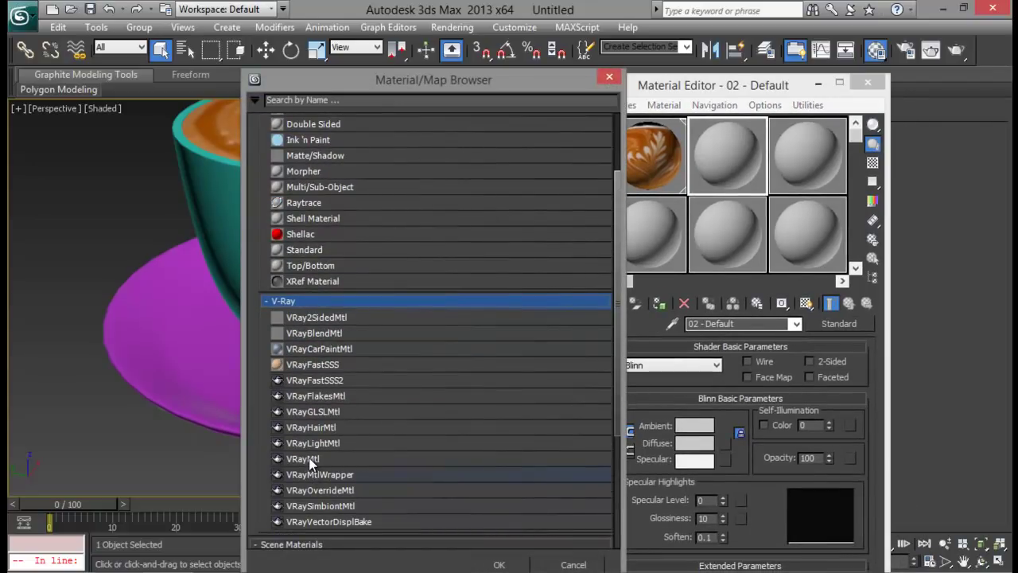
pyautogui.doubleClick(309, 457)
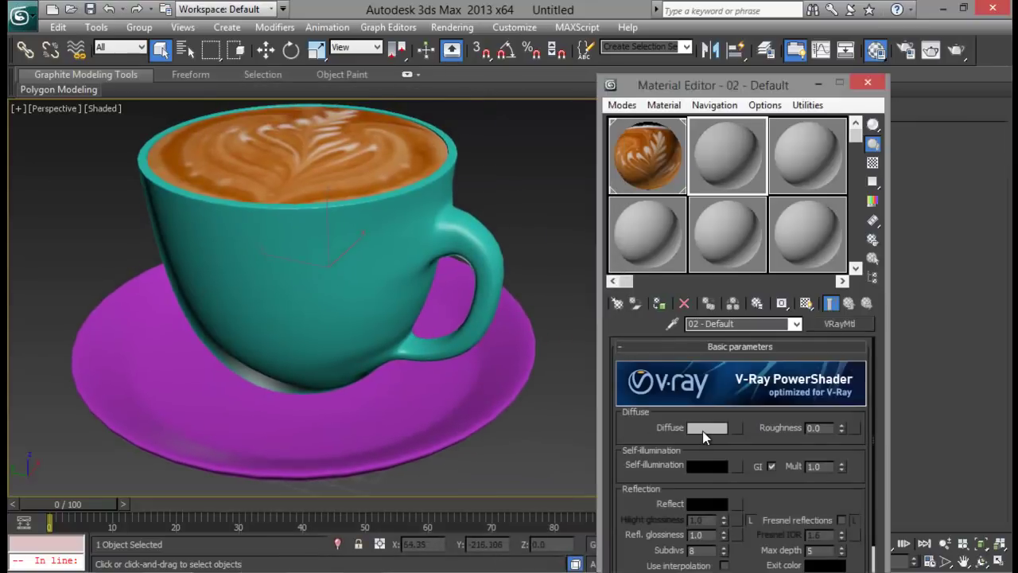
# - Set the material's diffuse and reflection colors to white, with Fresnel reflections enabled and reflection glossiness at 0.8
pyautogui.click(702, 431)
pyautogui.click(472, 220)
pyautogui.click(585, 234)
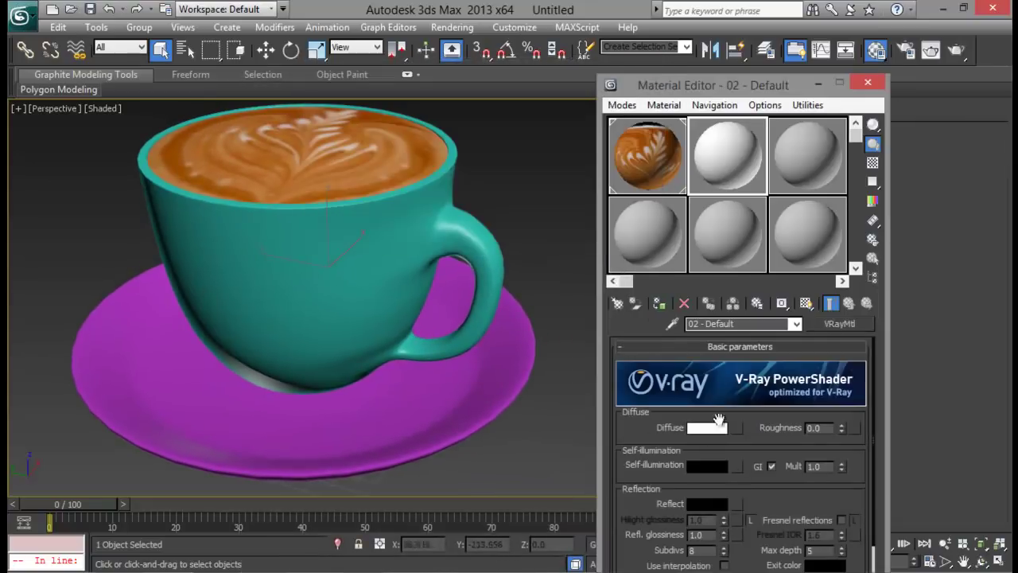
pyautogui.click(707, 505)
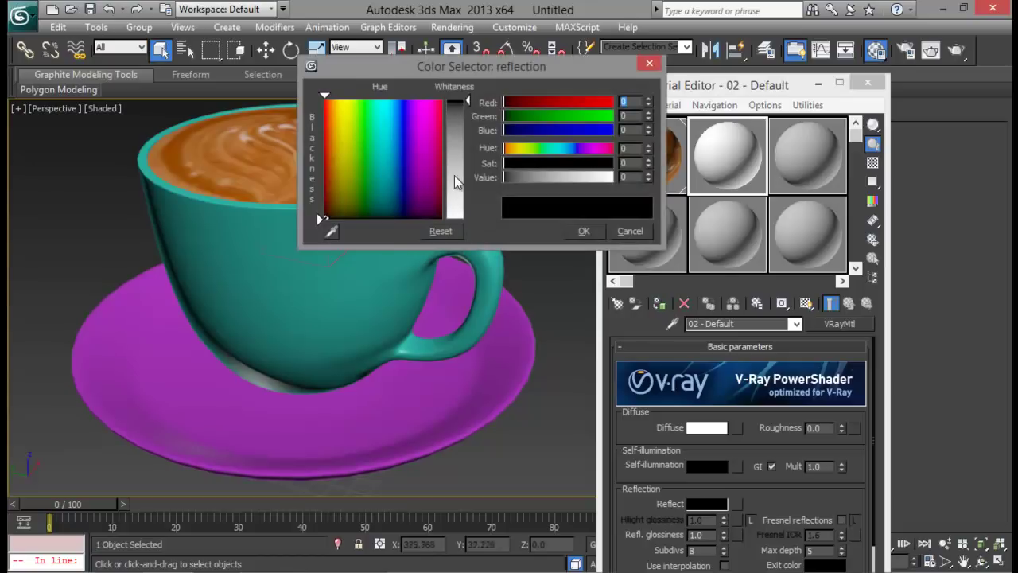
pyautogui.click(470, 218)
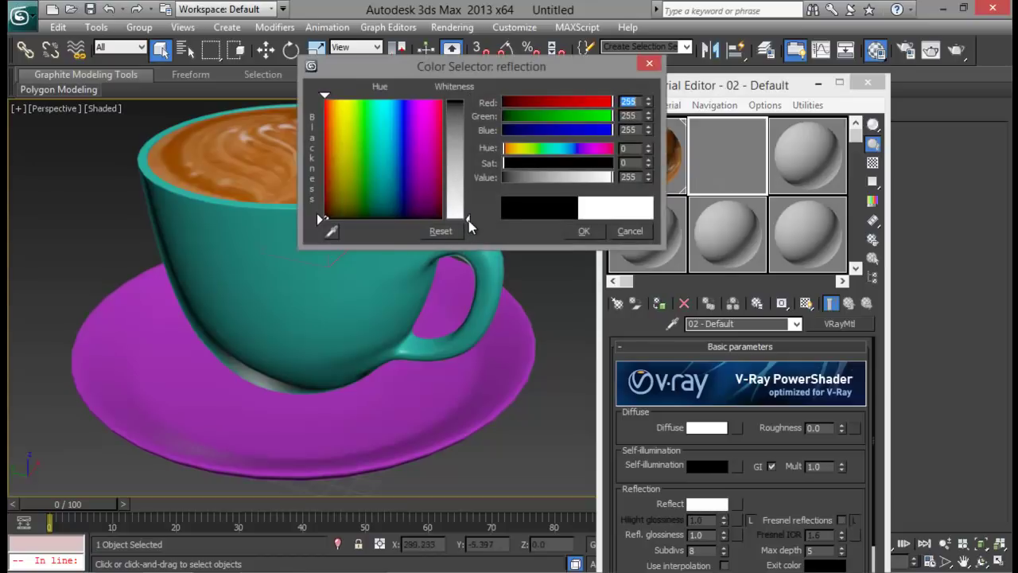
pyautogui.click(585, 232)
pyautogui.moveTo(684, 470); pyautogui.dragTo(688, 407)
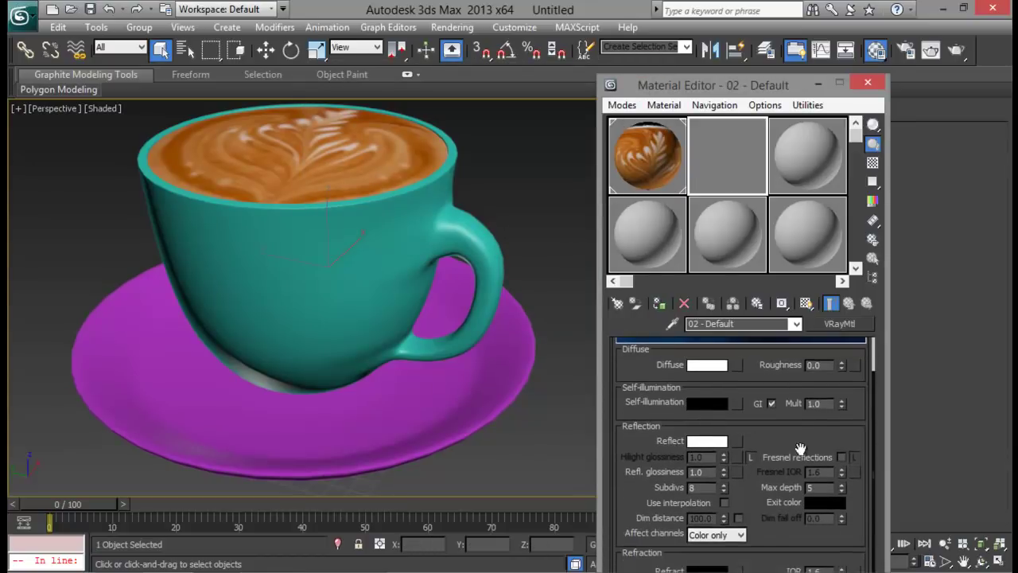
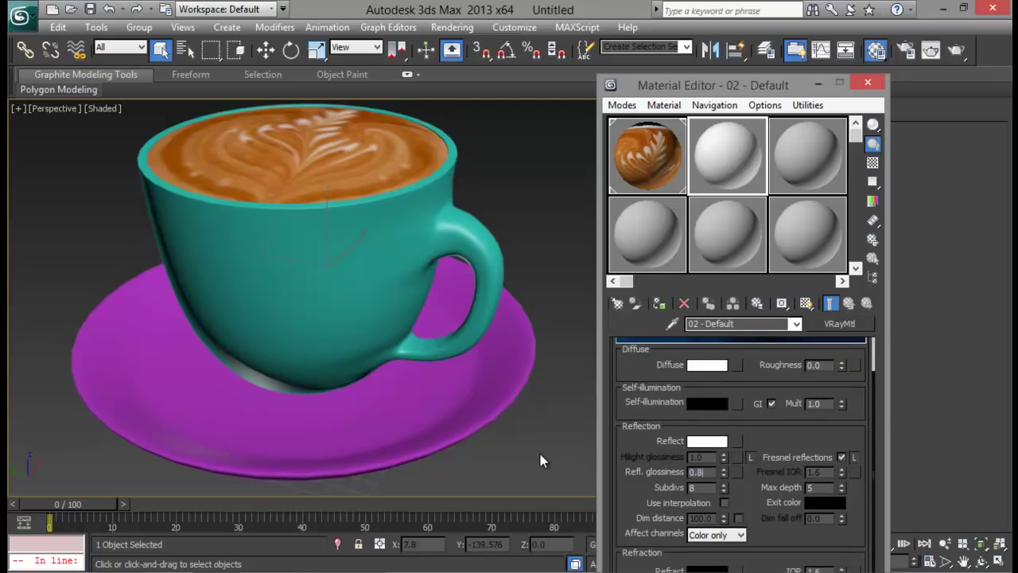
pyautogui.moveTo(763, 438); pyautogui.dragTo(775, 455)
# - Assign the white V-Ray material to the cup and saucer, then put away the reference render and the Material Editor
pyautogui.click(385, 272)
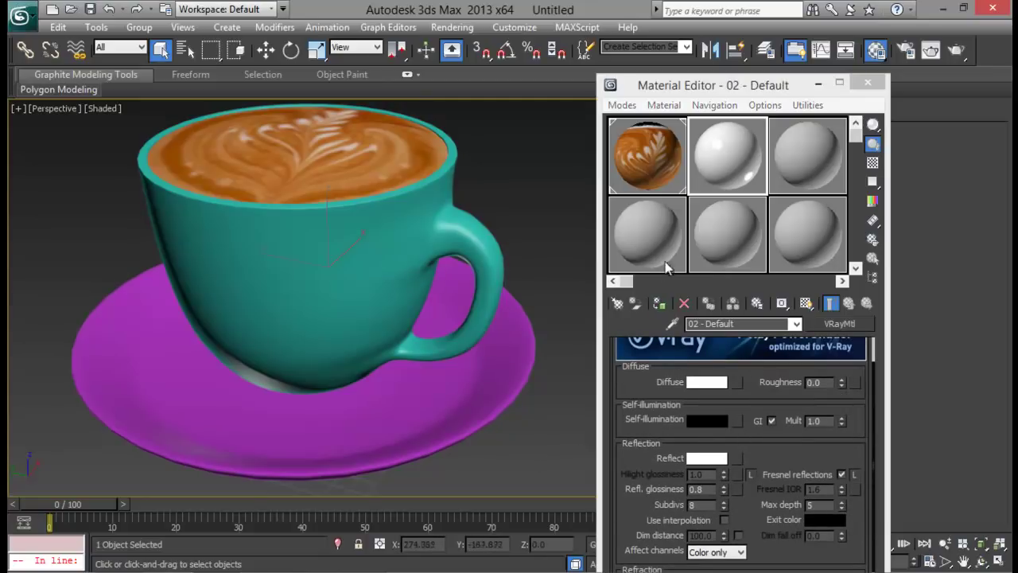
pyautogui.click(658, 304)
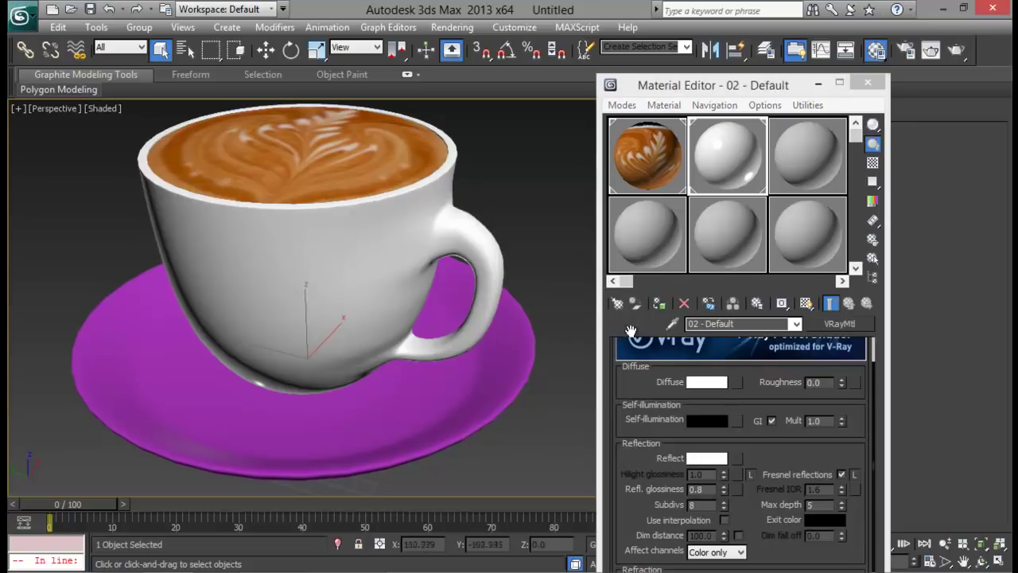
pyautogui.click(657, 306)
pyautogui.keyDown('alt'); pyautogui.moveTo(497, 317); pyautogui.dragTo(482, 294, button='middle'); pyautogui.keyUp('alt')
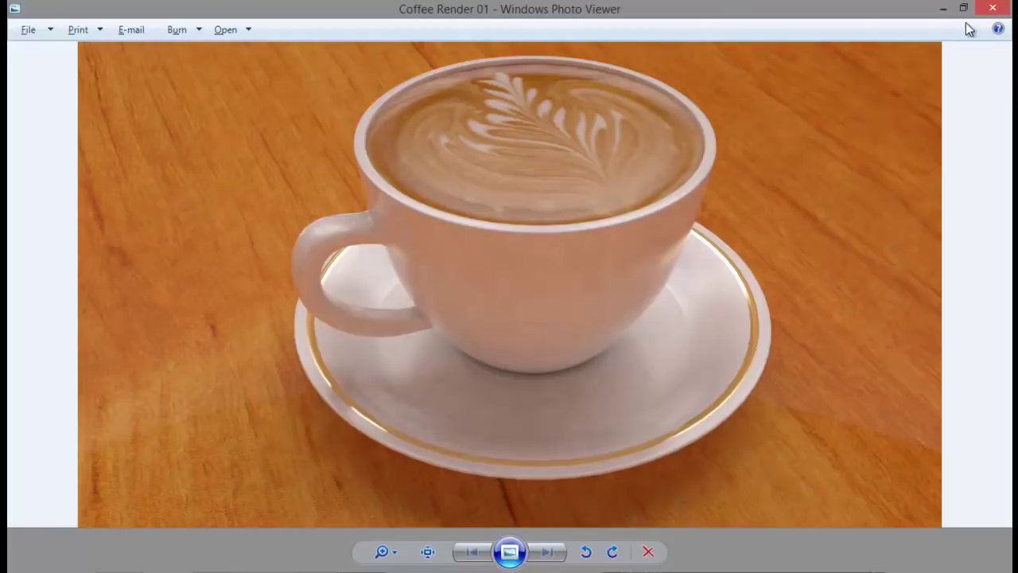
pyautogui.click(943, 8)
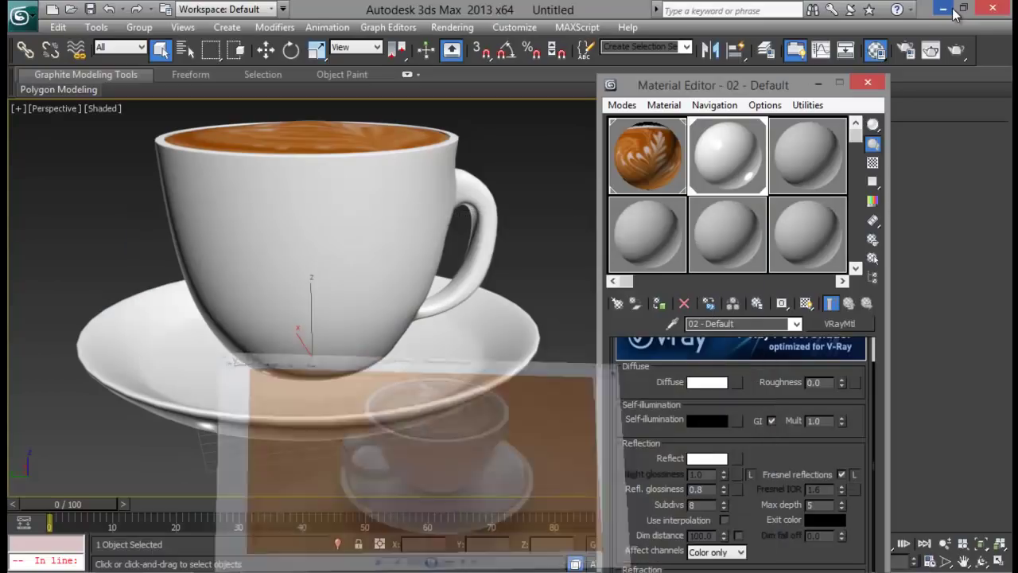
pyautogui.click(862, 84)
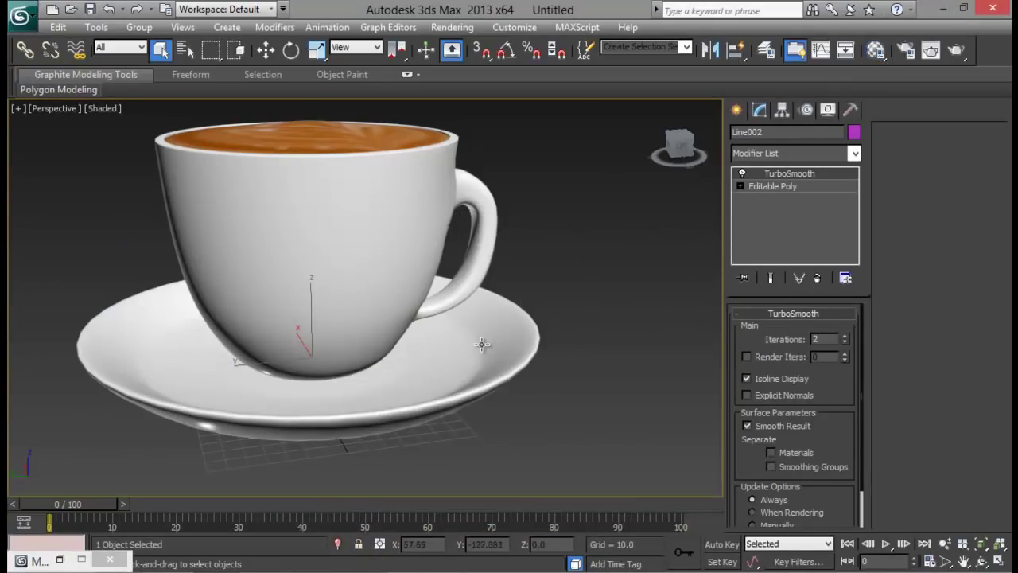
# - Try to convert the saucer to an editable poly
pyautogui.keyDown('alt'); pyautogui.moveTo(482, 343); pyautogui.dragTo(455, 359, button='middle'); pyautogui.keyUp('alt')
pyautogui.rightClick(455, 358)
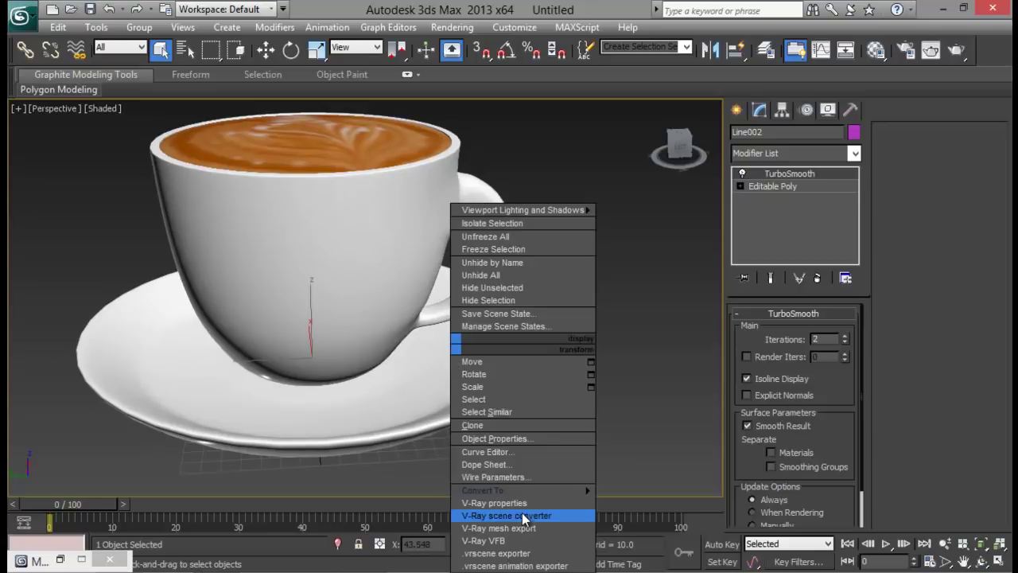
pyautogui.moveTo(557, 490)
pyautogui.click(646, 501)
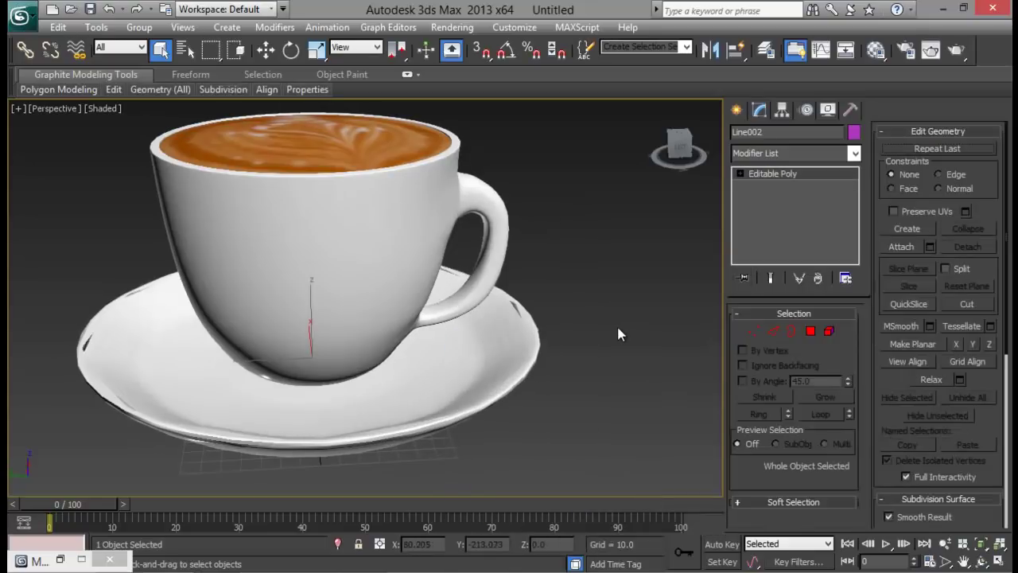
# - Display edged faces in the perspective view and undo the saucer's editable poly conversion
pyautogui.moveTo(598, 334)
pyautogui.keyDown('alt'); pyautogui.mouseDown(button='middle')
pyautogui.moveTo(541, 348)
pyautogui.moveTo(506, 381)
pyautogui.moveTo(531, 346)
pyautogui.moveTo(518, 255)
pyautogui.moveTo(527, 334)
pyautogui.moveTo(530, 316)
pyautogui.mouseUp(button='middle'); pyautogui.keyUp('alt')
pyautogui.press('F4')
pyautogui.scroll(4, 523, 344)
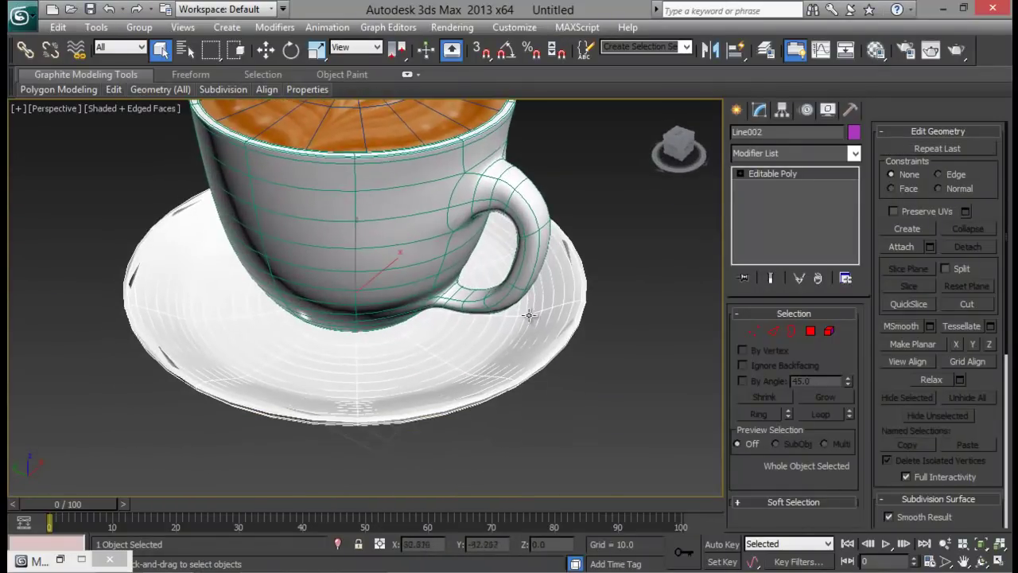
pyautogui.hotkey('ctrl', 'z')
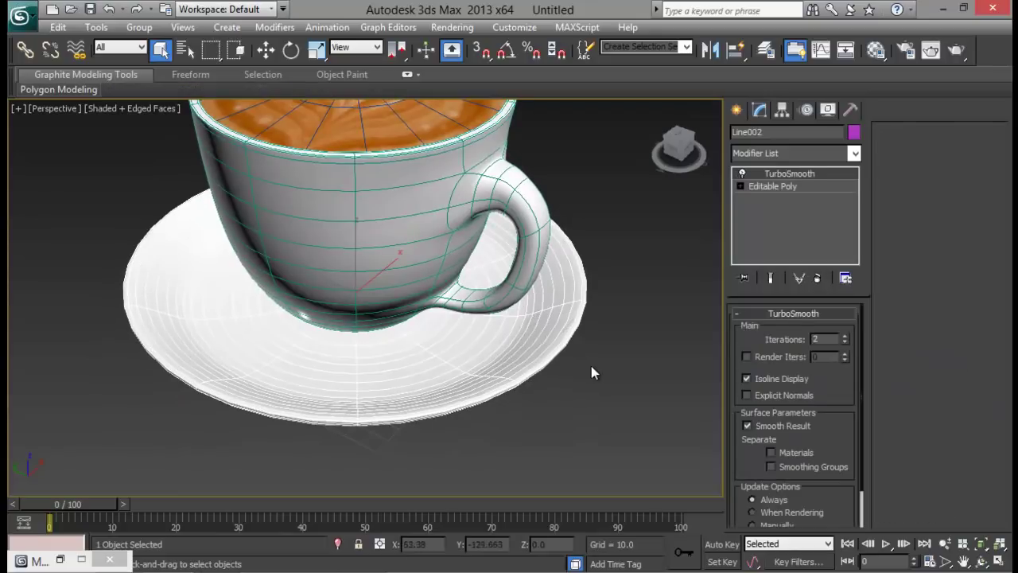
# - Compare the saucer's base mesh at the Editable Poly level with its TurboSmooth result
pyautogui.keyDown('alt'); pyautogui.moveTo(591, 373); pyautogui.dragTo(668, 334, button='middle'); pyautogui.keyUp('alt')
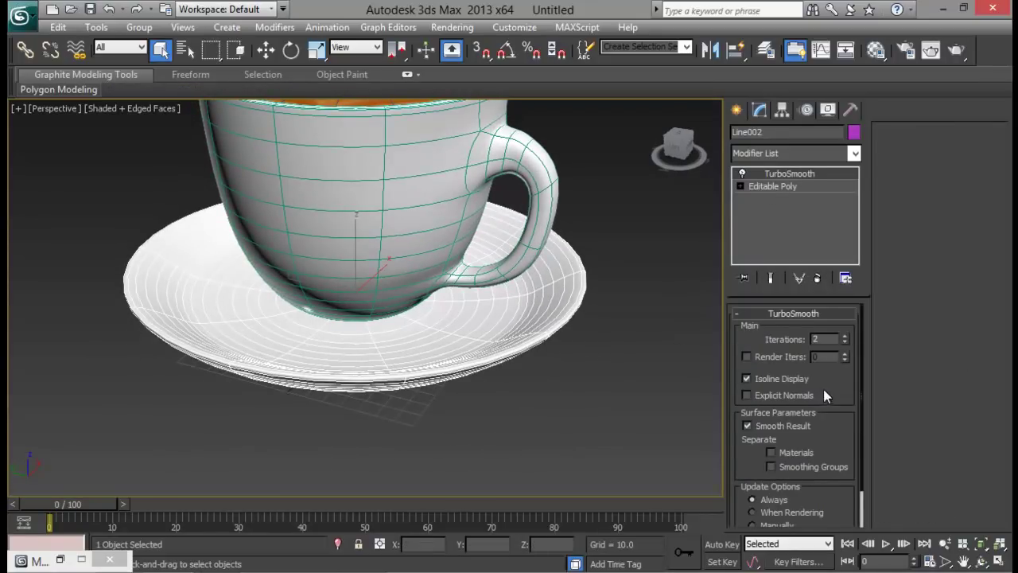
pyautogui.scroll(-2, 824, 390)
pyautogui.click(772, 186)
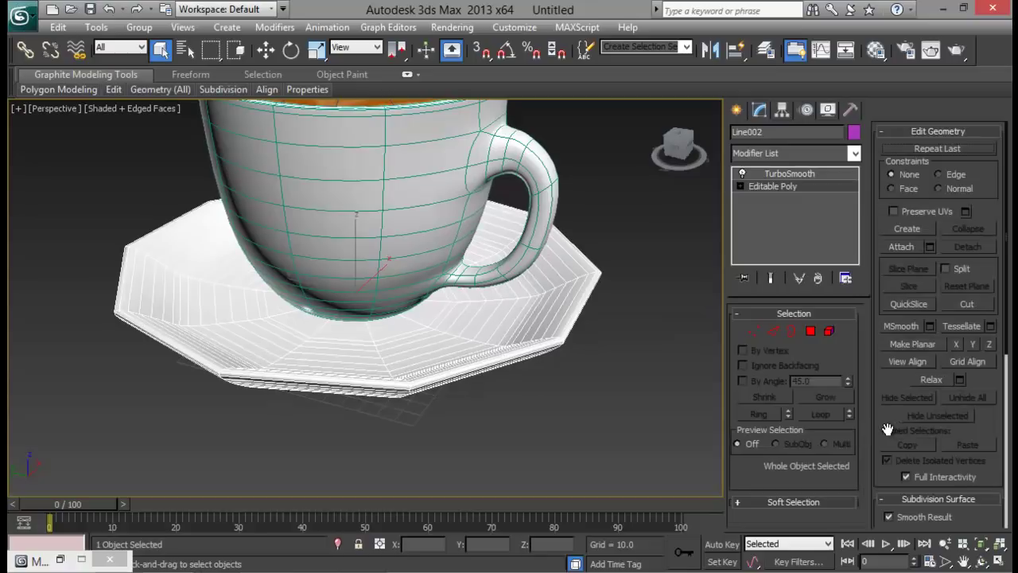
pyautogui.scroll(-10, 846, 273)
pyautogui.click(787, 173)
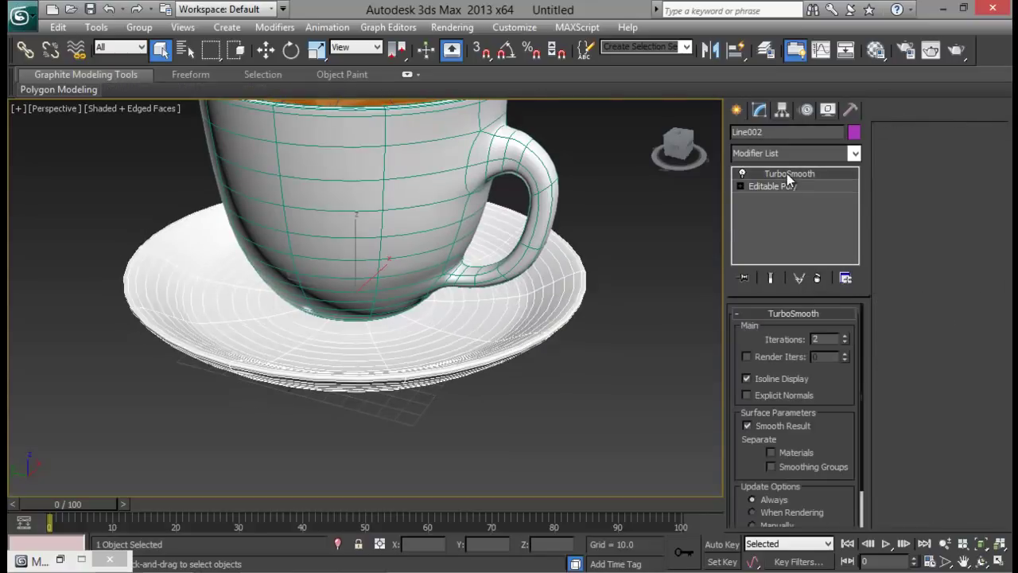
pyautogui.keyDown('alt'); pyautogui.moveTo(660, 238); pyautogui.dragTo(527, 311, button='middle'); pyautogui.keyUp('alt')
pyautogui.rightClick(527, 314)
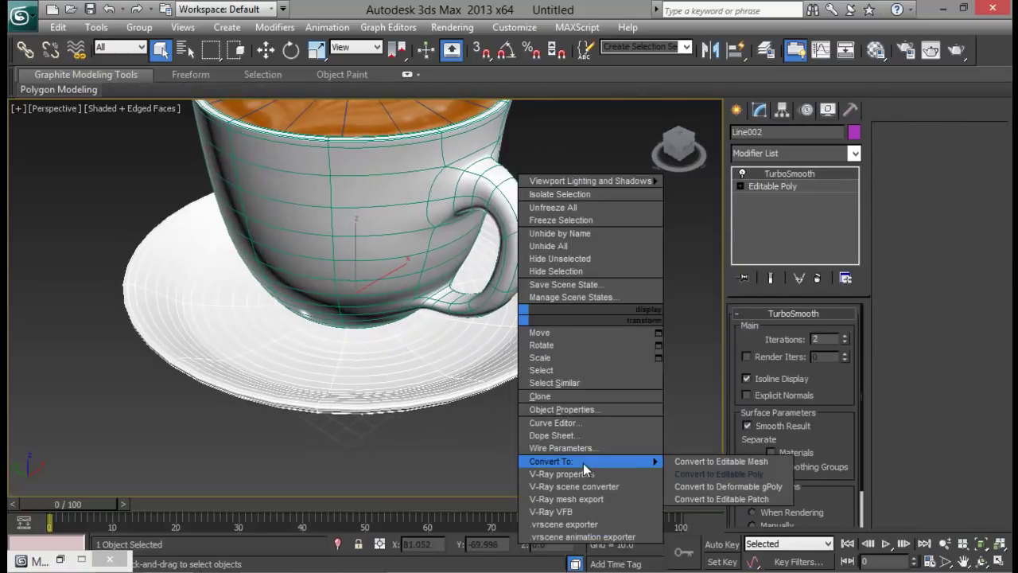
pyautogui.click(439, 370)
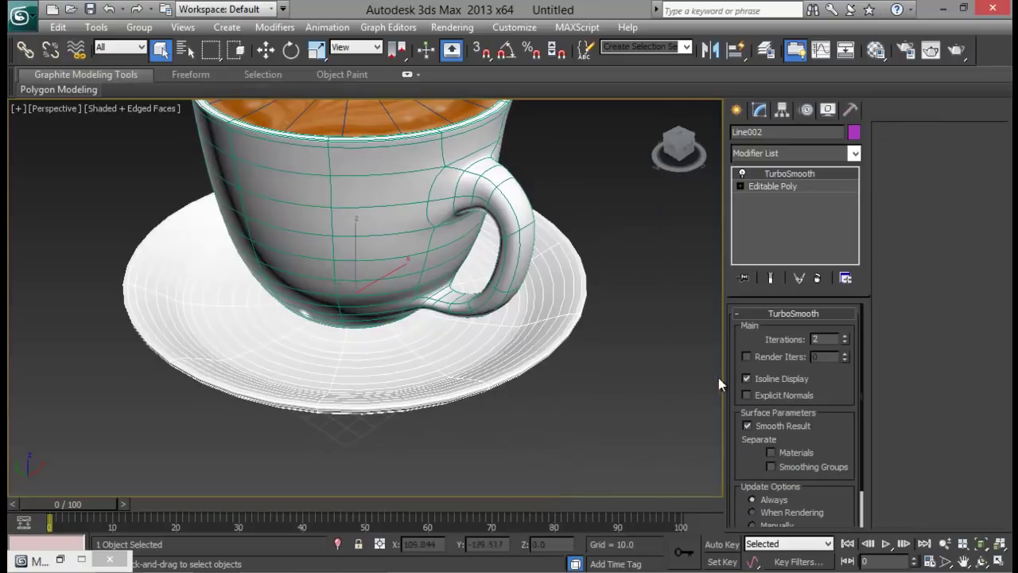
# - Turn off Isoline Display in the saucer's TurboSmooth modifier and convert the saucer to an editable poly
pyautogui.click(747, 379)
pyautogui.keyDown('alt'); pyautogui.moveTo(529, 283); pyautogui.dragTo(546, 359, button='middle'); pyautogui.keyUp('alt')
pyautogui.rightClick(546, 358)
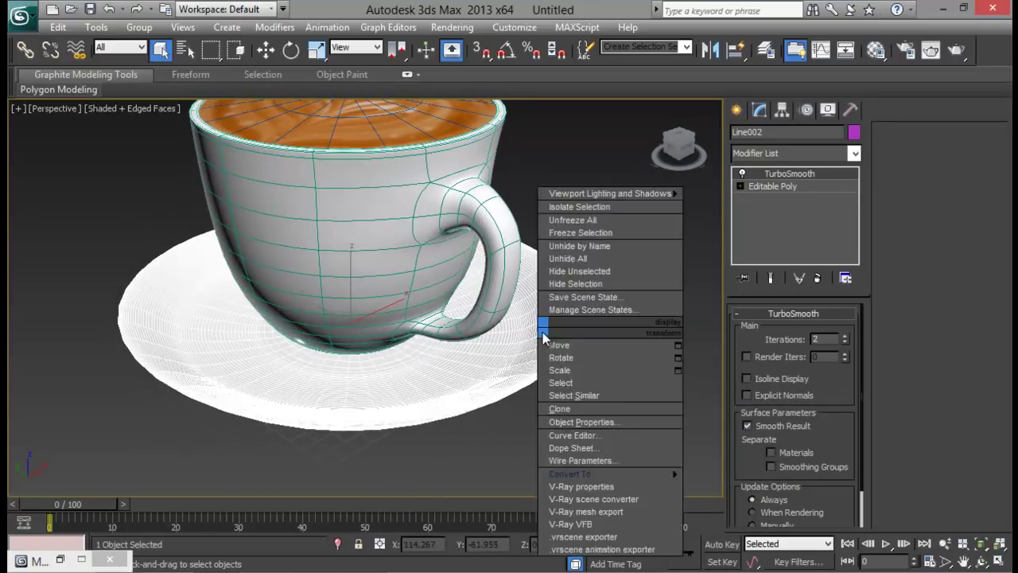
pyautogui.click(740, 509)
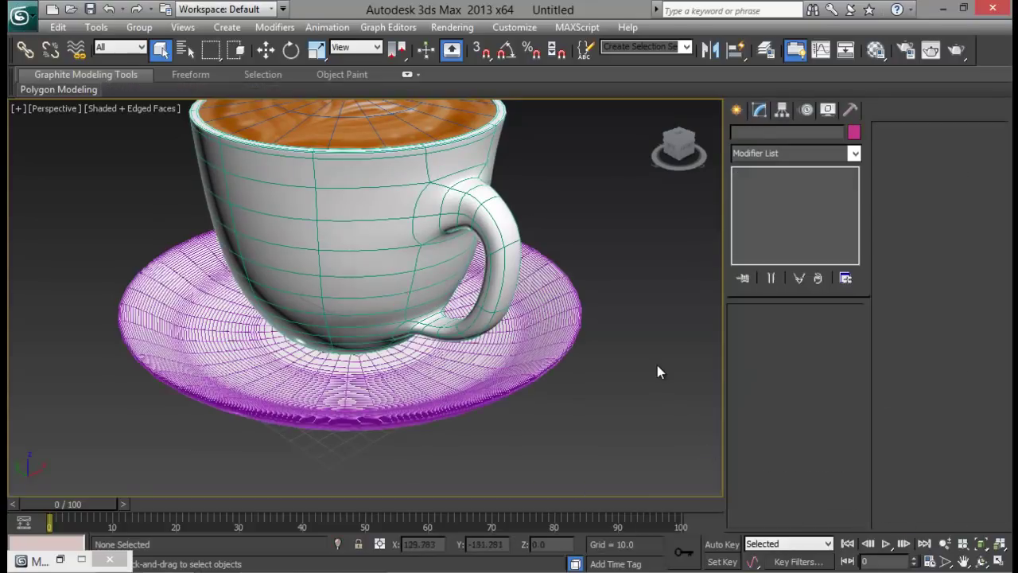
# - Select four consecutive radial edges near the saucer's rim at edge level
pyautogui.keyDown('alt'); pyautogui.moveTo(580, 347); pyautogui.dragTo(504, 359, button='middle'); pyautogui.keyUp('alt')
pyautogui.click(772, 332)
pyautogui.scroll(3, 571, 355)
pyautogui.scroll(4, 495, 354)
pyautogui.scroll(3, 543, 346)
pyautogui.click(520, 377)
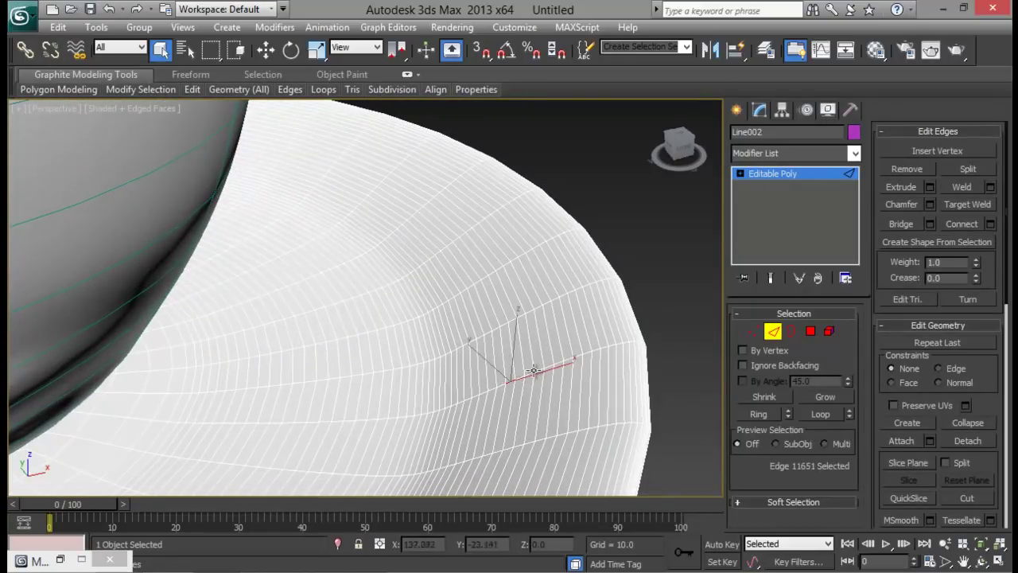
pyautogui.keyDown('ctrl'); pyautogui.click(541, 366); pyautogui.keyUp('ctrl')
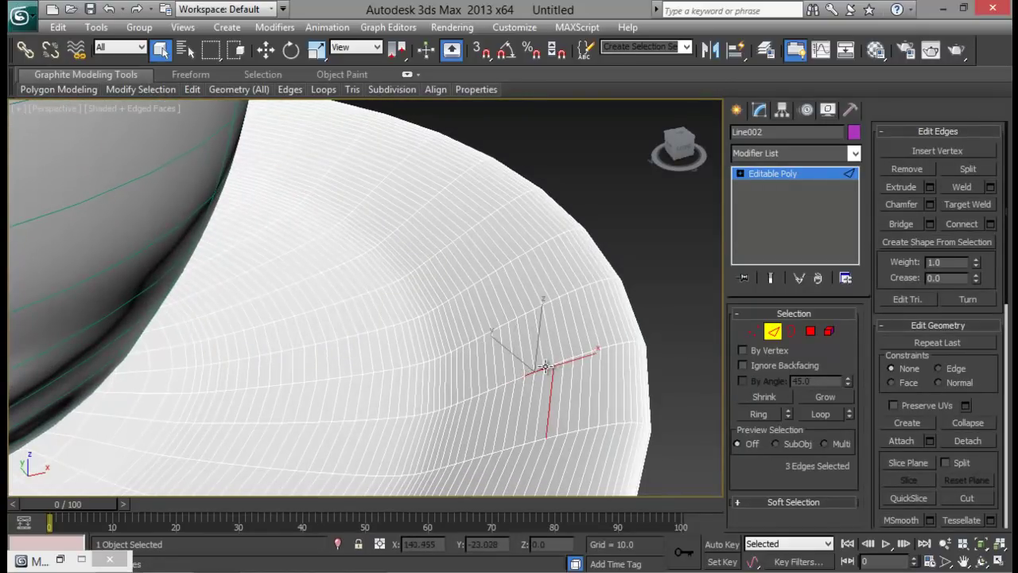
pyautogui.keyDown('ctrl'); pyautogui.click(552, 366); pyautogui.keyUp('ctrl')
pyautogui.keyDown('ctrl'); pyautogui.click(556, 363); pyautogui.keyUp('ctrl')
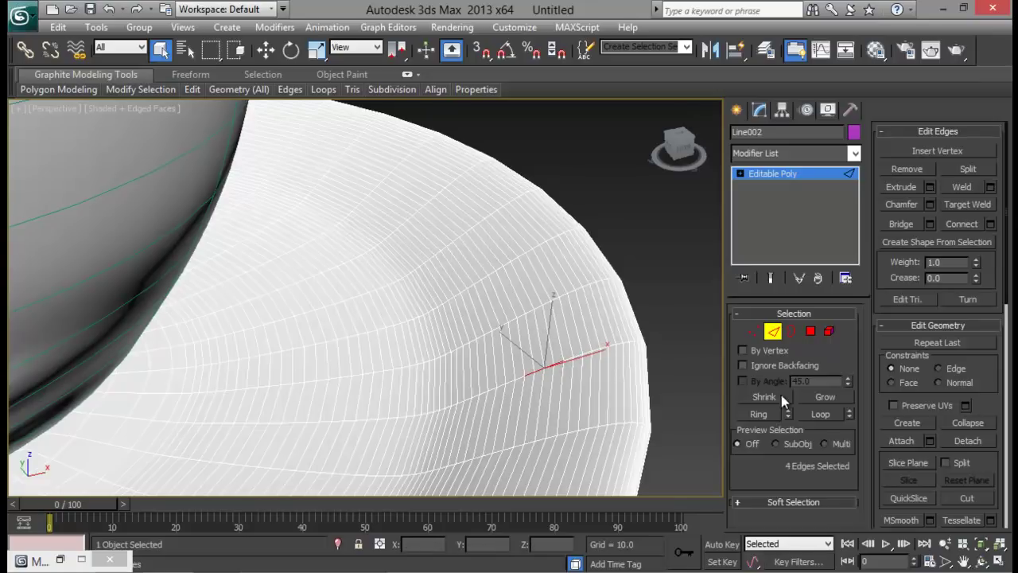
# - Expand the four edges to full rings and convert the selection to a band of polygons around the saucer
pyautogui.click(761, 410)
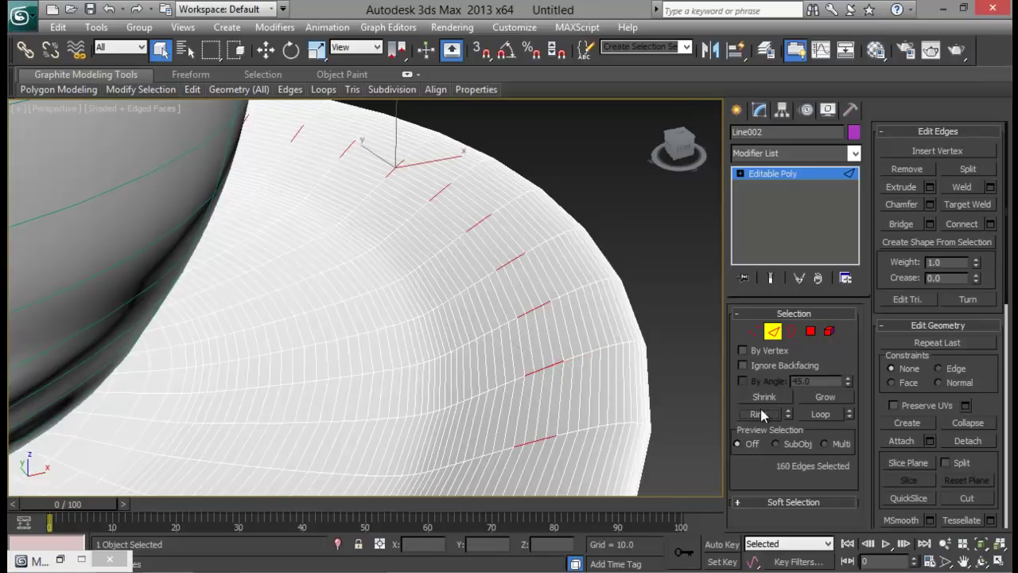
pyautogui.click(810, 331)
pyautogui.scroll(-5, 497, 298)
pyautogui.keyDown('alt'); pyautogui.moveTo(498, 298); pyautogui.dragTo(612, 303, button='middle'); pyautogui.keyUp('alt')
# - Assign the third sample material to the selected polygon band and change its type to VRayMtl
pyautogui.press('m')
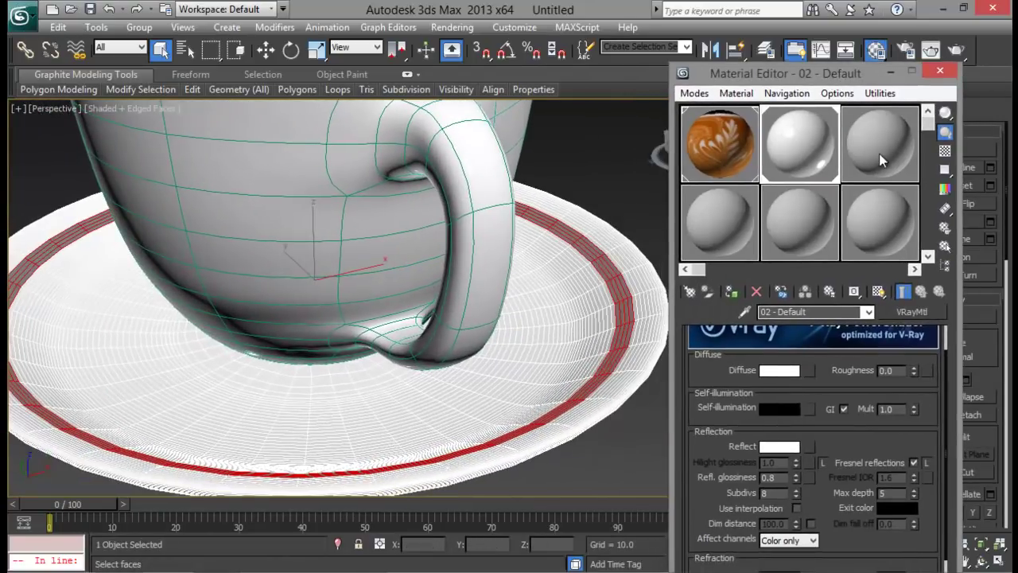
pyautogui.click(879, 151)
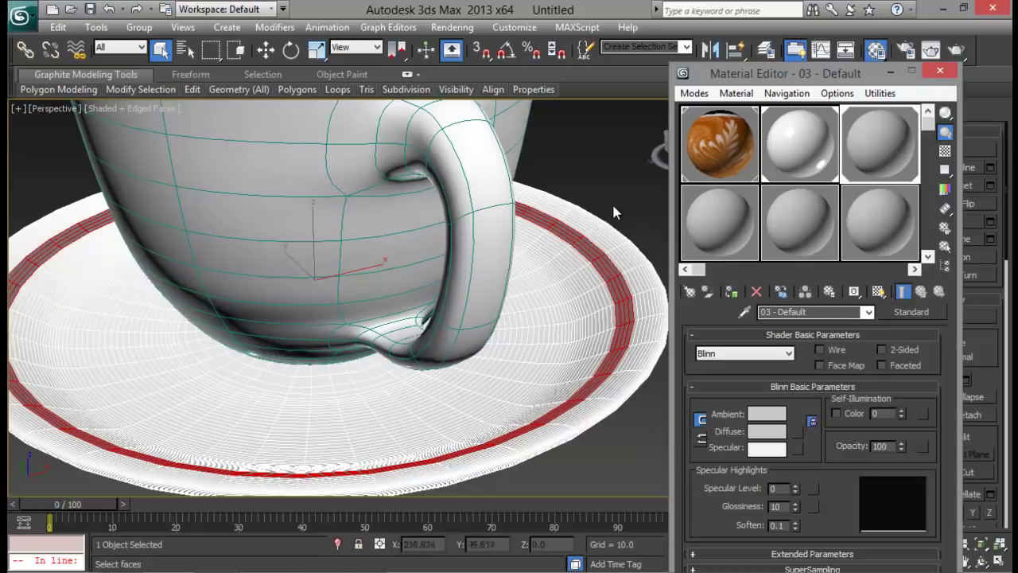
pyautogui.click(733, 292)
pyautogui.click(906, 313)
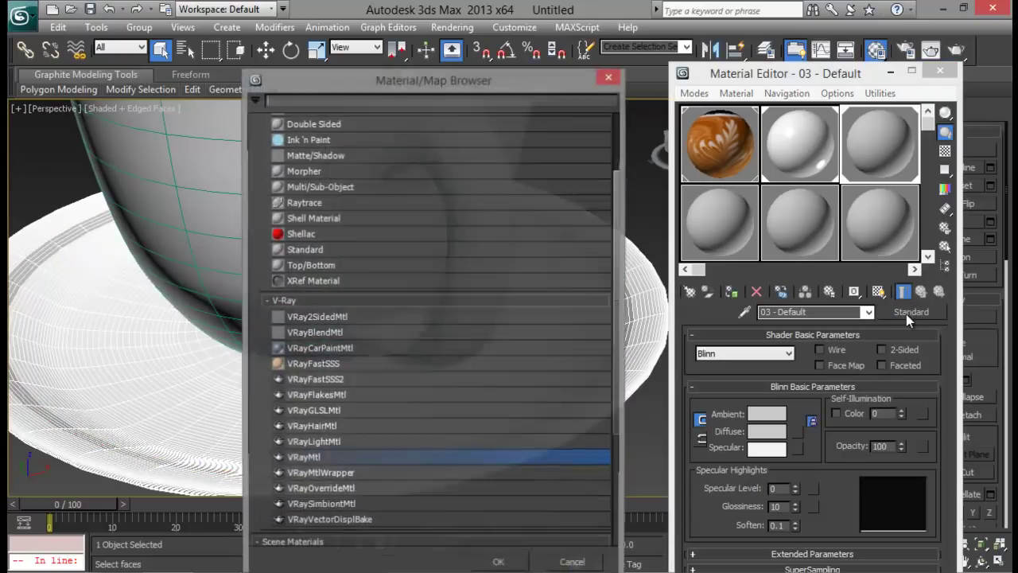
pyautogui.doubleClick(321, 457)
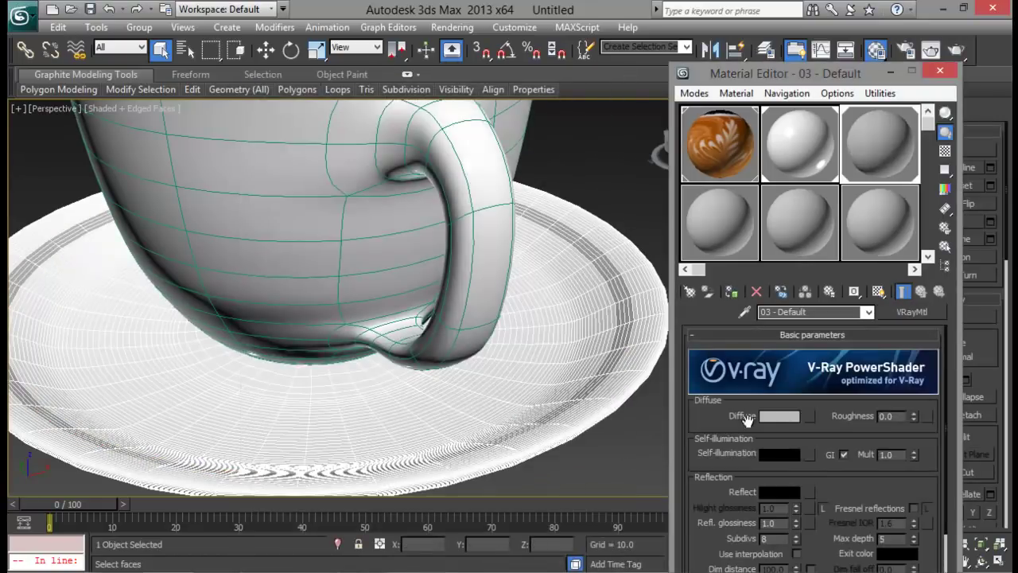
# - Set the saucer band material's diffuse color to a saturated blue
pyautogui.click(777, 416)
pyautogui.moveTo(398, 119); pyautogui.dragTo(390, 111)
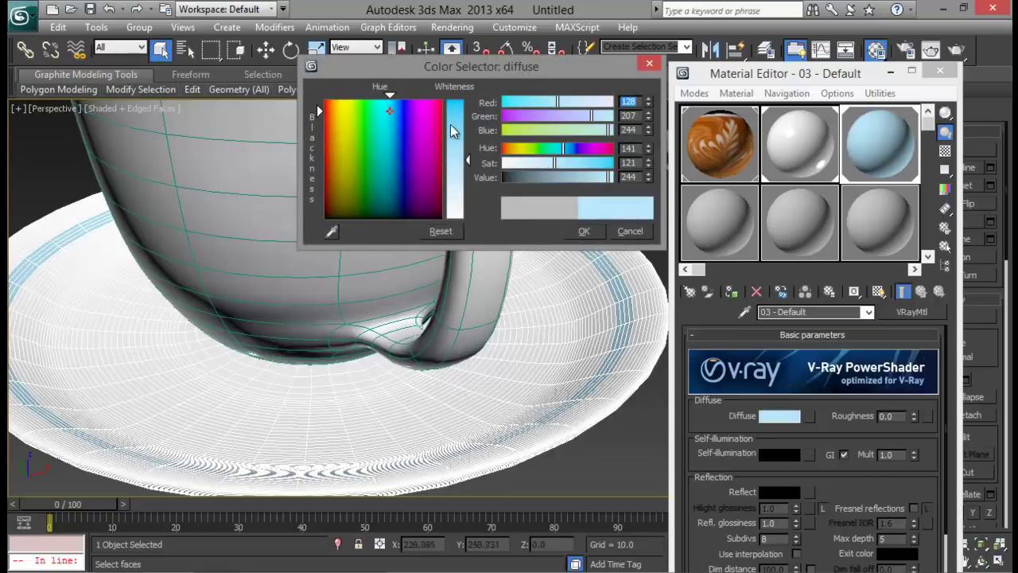
pyautogui.moveTo(451, 124); pyautogui.dragTo(400, 104)
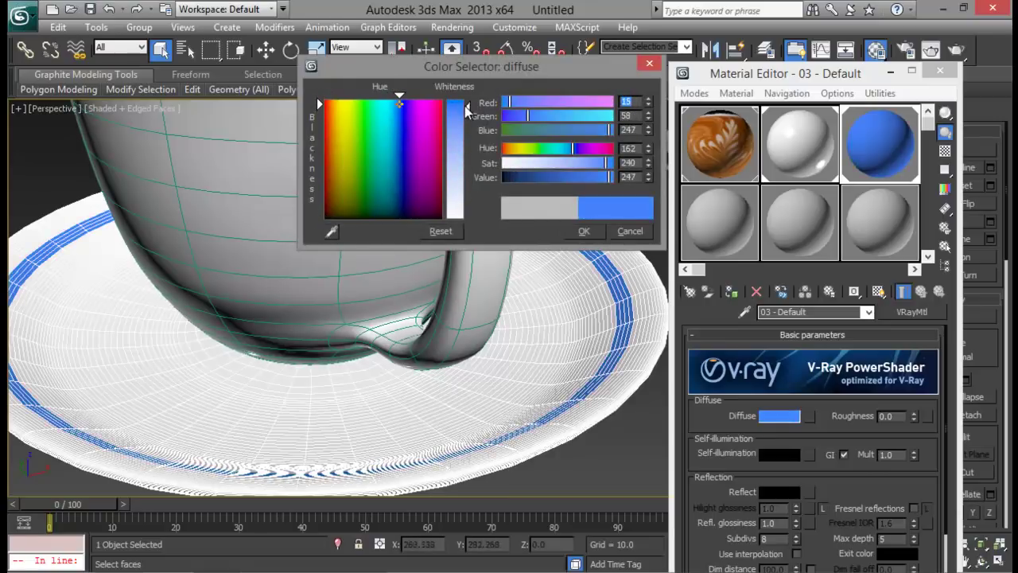
pyautogui.moveTo(467, 107); pyautogui.dragTo(468, 101)
pyautogui.click(583, 229)
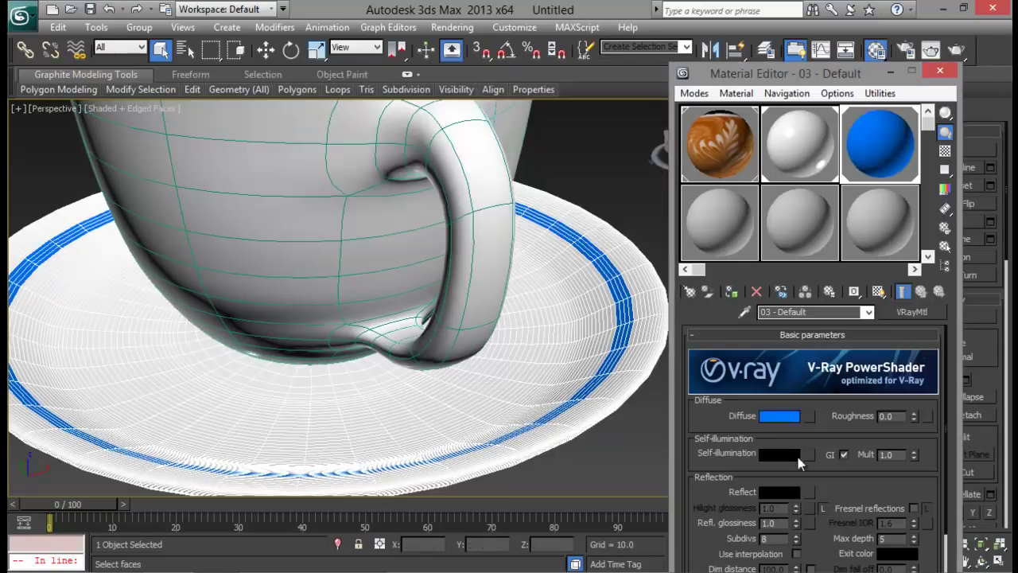
# - Give the band material a white reflection with Fresnel reflections and 0.8 reflection glossiness, and deselect the saucer
pyautogui.click(779, 492)
pyautogui.moveTo(457, 133); pyautogui.dragTo(457, 216)
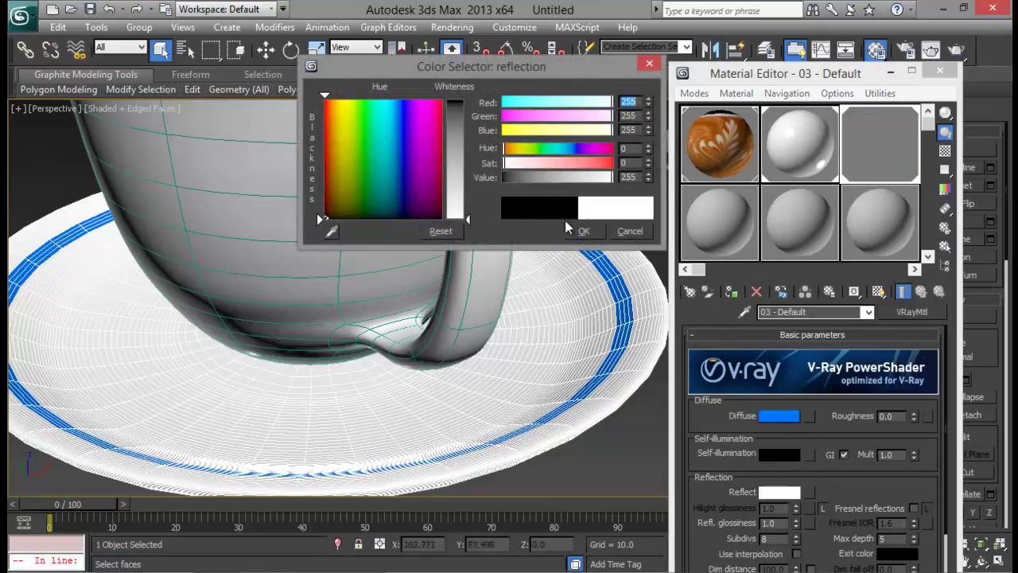
pyautogui.click(583, 229)
pyautogui.click(913, 507)
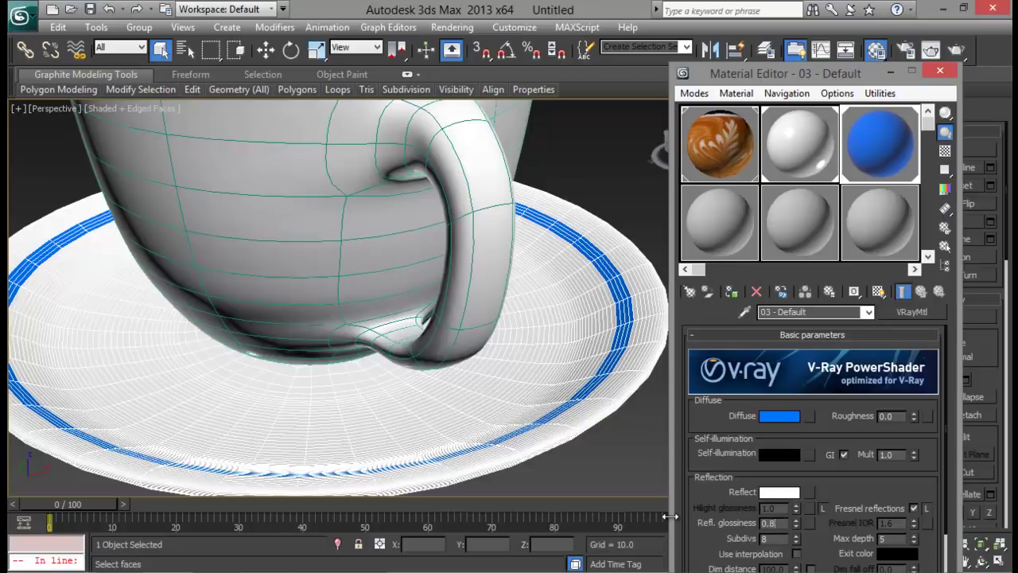
pyautogui.moveTo(866, 76); pyautogui.dragTo(834, 60)
pyautogui.scroll(-5, 487, 229)
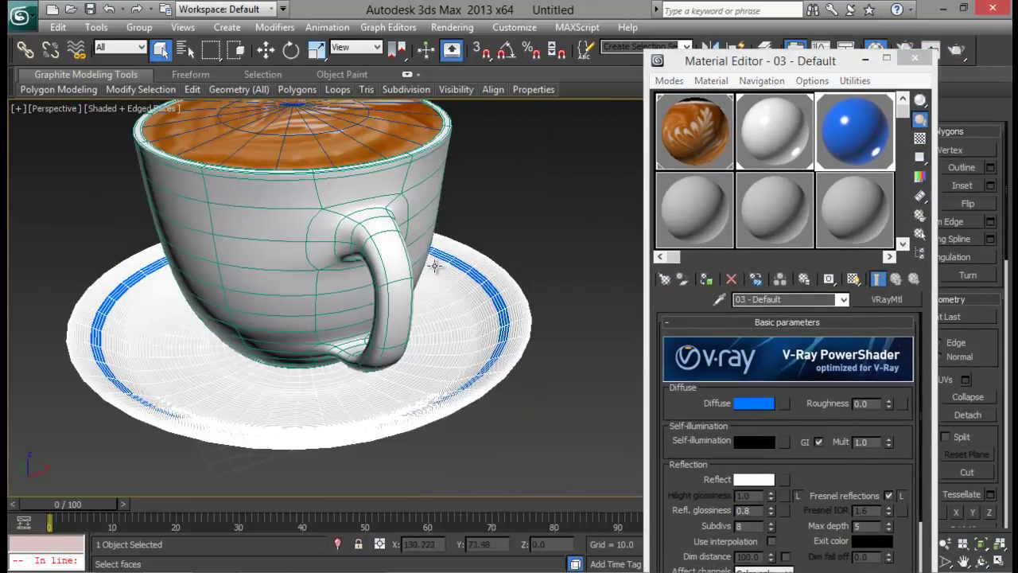
pyautogui.click(864, 58)
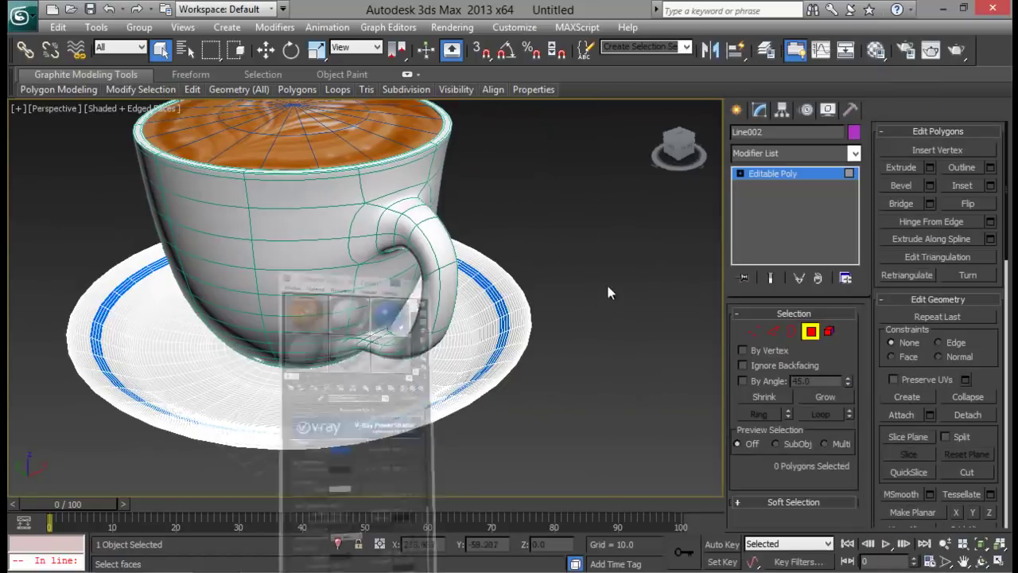
pyautogui.click(493, 220)
# - Create a ground plane about 1209 long and 818 wide beneath the cup and saucer
pyautogui.scroll(-5, 432, 255)
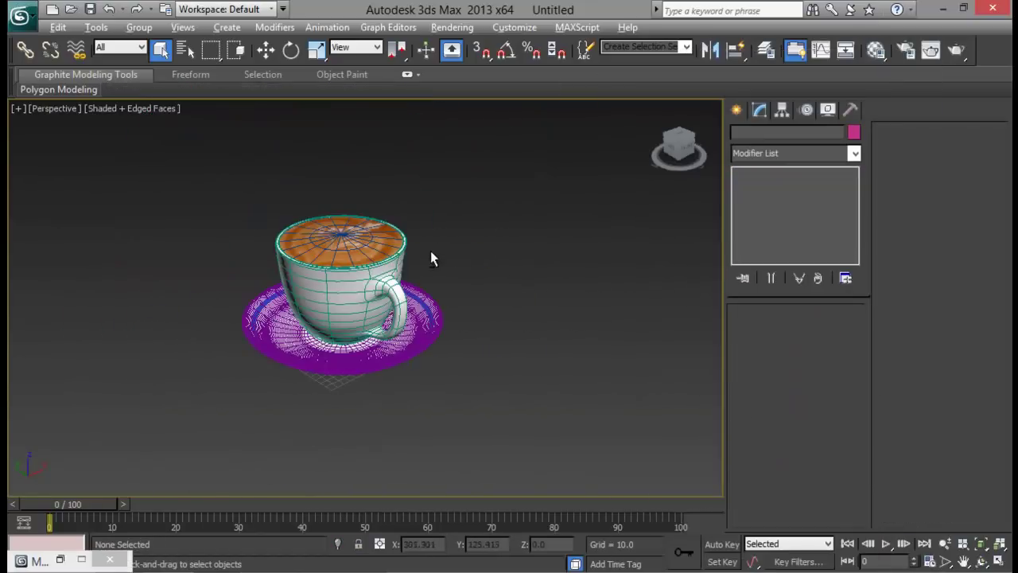
pyautogui.scroll(3, 511, 226)
pyautogui.moveTo(488, 266); pyautogui.dragTo(513, 273, button='middle')
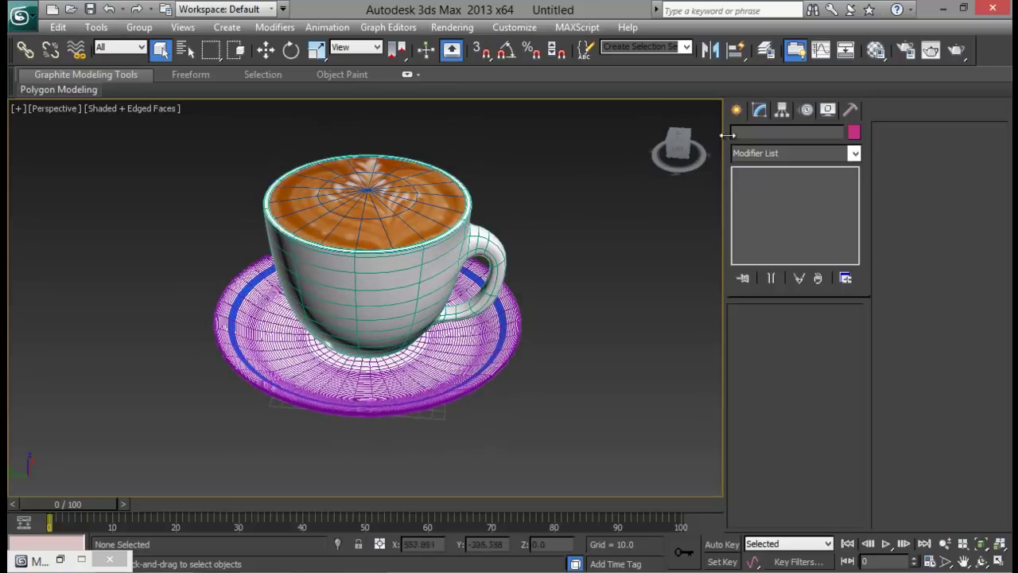
pyautogui.click(737, 110)
pyautogui.click(773, 158)
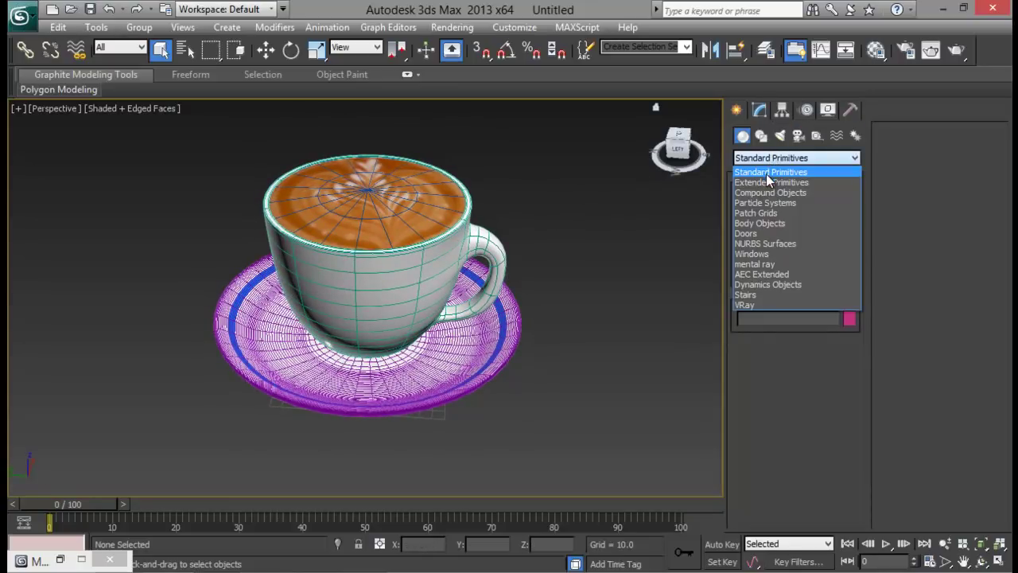
pyautogui.click(769, 172)
pyautogui.click(820, 276)
pyautogui.scroll(-5, 541, 342)
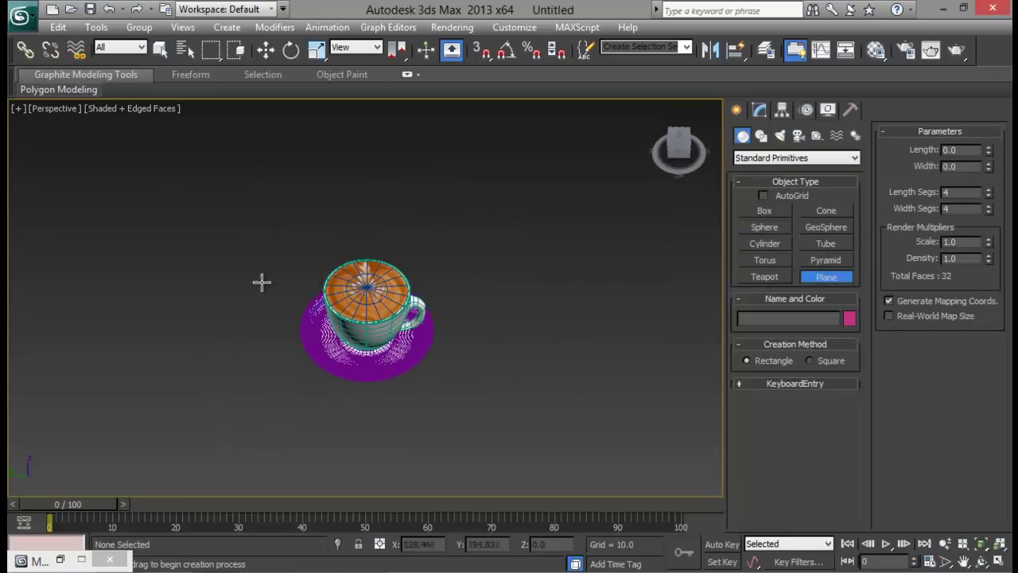
pyautogui.moveTo(113, 191); pyautogui.dragTo(746, 517)
pyautogui.keyDown('alt'); pyautogui.moveTo(572, 383); pyautogui.dragTo(517, 339, button='middle'); pyautogui.keyUp('alt')
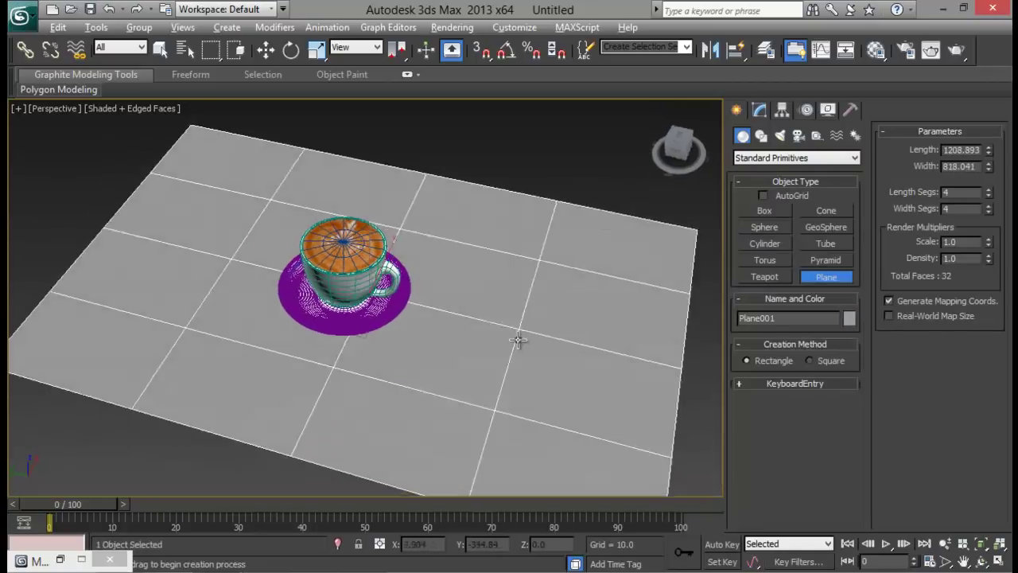
pyautogui.rightClick(499, 208)
# - Enlarge the ground plane along X and to about 129% along Y, and shift it under the cup
pyautogui.keyDown('alt'); pyautogui.moveTo(499, 208); pyautogui.dragTo(516, 222, button='middle'); pyautogui.keyUp('alt')
pyautogui.press('r')
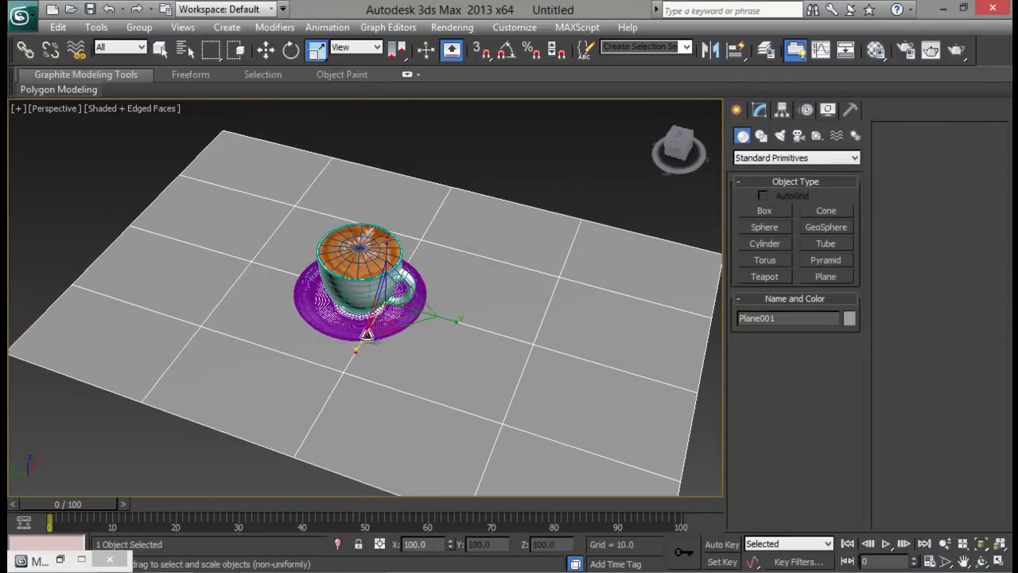
pyautogui.moveTo(367, 335); pyautogui.dragTo(474, 333)
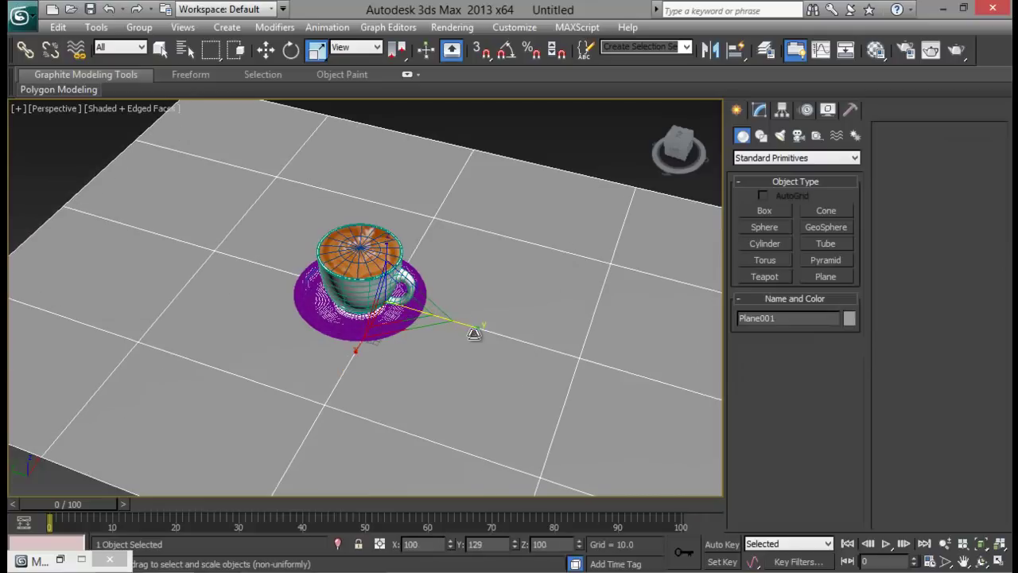
pyautogui.press('w')
pyautogui.moveTo(350, 293); pyautogui.dragTo(324, 285)
# - Stretch the ground plane by about another 120% along X so it fills the framed cup view
pyautogui.scroll(5, 416, 295)
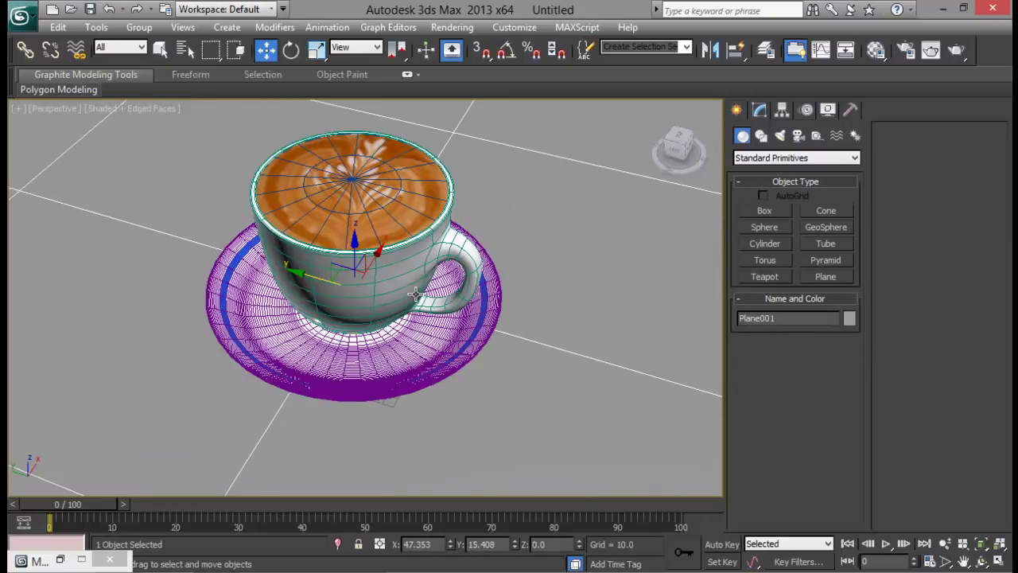
pyautogui.keyDown('alt'); pyautogui.moveTo(416, 294); pyautogui.dragTo(462, 325, button='middle'); pyautogui.keyUp('alt')
pyautogui.scroll(3, 450, 385)
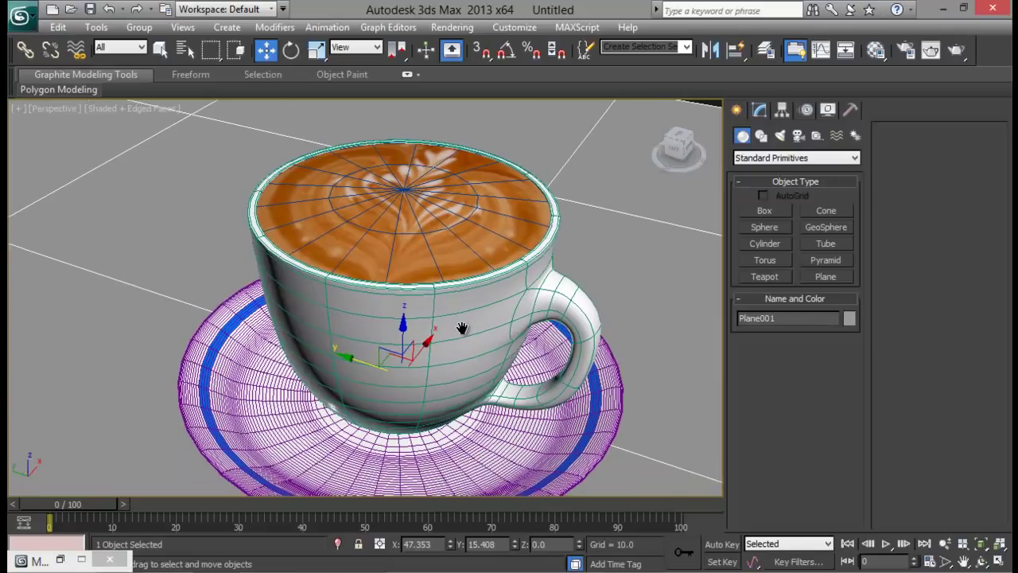
pyautogui.click(944, 547)
pyautogui.moveTo(436, 240); pyautogui.dragTo(456, 263)
pyautogui.rightClick(549, 194)
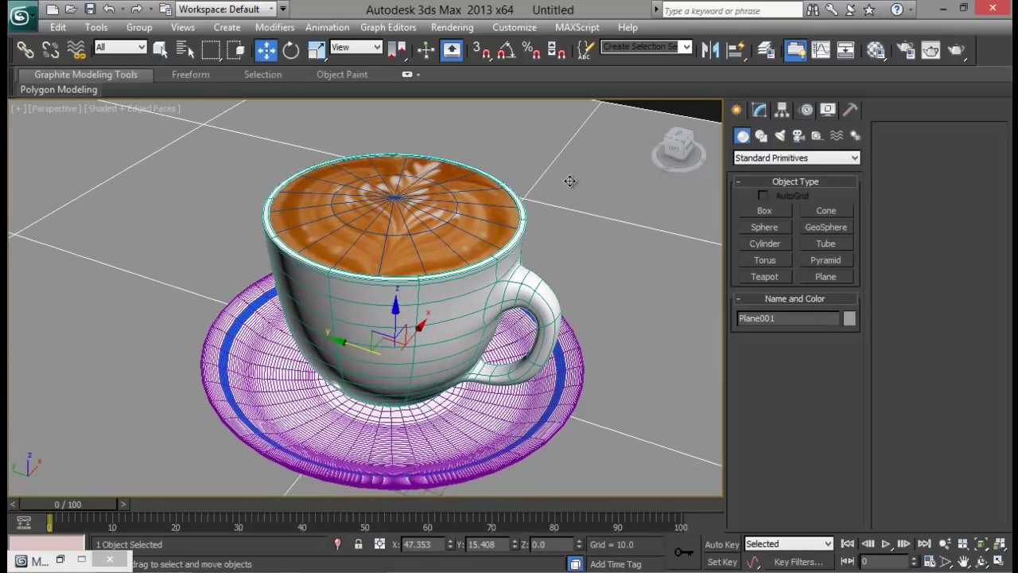
pyautogui.press('r')
pyautogui.press('r')
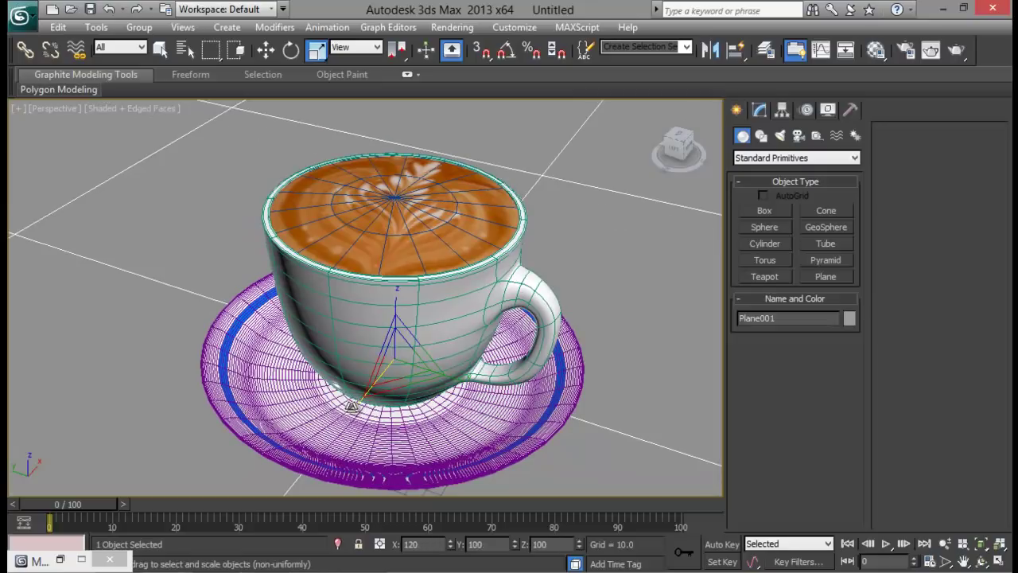
pyautogui.moveTo(351, 406); pyautogui.dragTo(386, 388)
# - Create a camera from the perspective view framing the cup and saucer, and return the viewport to perspective
pyautogui.keyDown('alt'); pyautogui.moveTo(386, 388); pyautogui.dragTo(398, 373, button='middle'); pyautogui.keyUp('alt')
pyautogui.hotkey('ctrl', 'c')
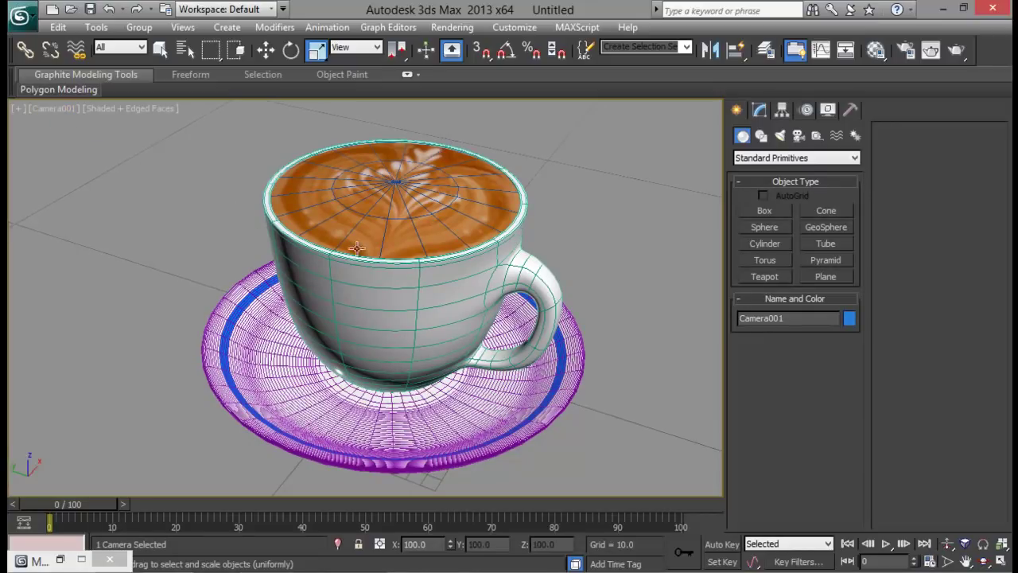
pyautogui.press('p')
pyautogui.keyDown('alt'); pyautogui.moveTo(500, 261); pyautogui.dragTo(437, 308, button='middle'); pyautogui.keyUp('alt')
pyautogui.scroll(-5, 484, 282)
# - Select the ground plane and change the fourth sample material to VRayMtl
pyautogui.click(438, 282)
pyautogui.scroll(4, 439, 281)
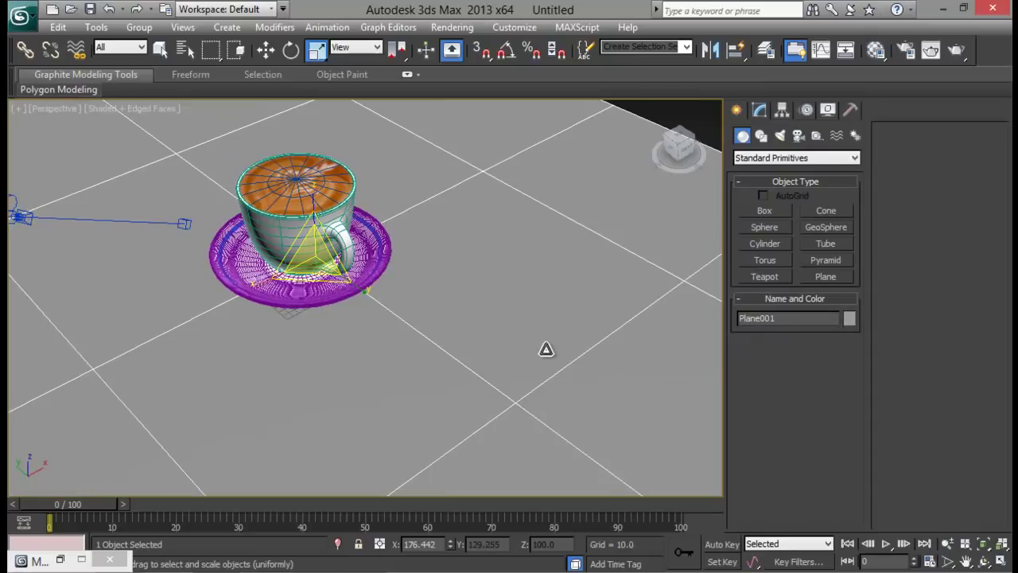
pyautogui.moveTo(547, 348); pyautogui.dragTo(548, 354, button='middle')
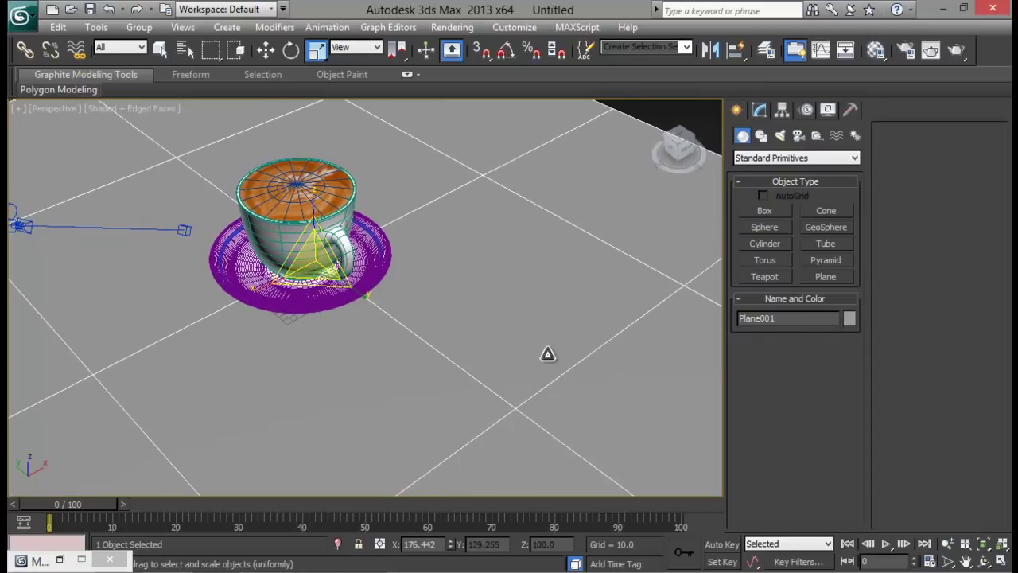
pyautogui.click(876, 50)
pyautogui.click(700, 178)
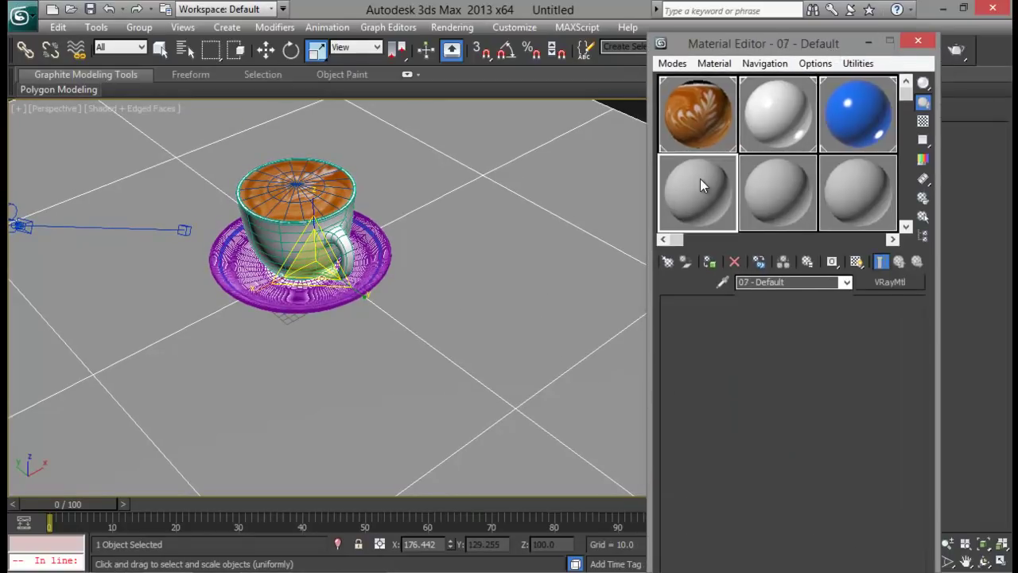
pyautogui.click(886, 283)
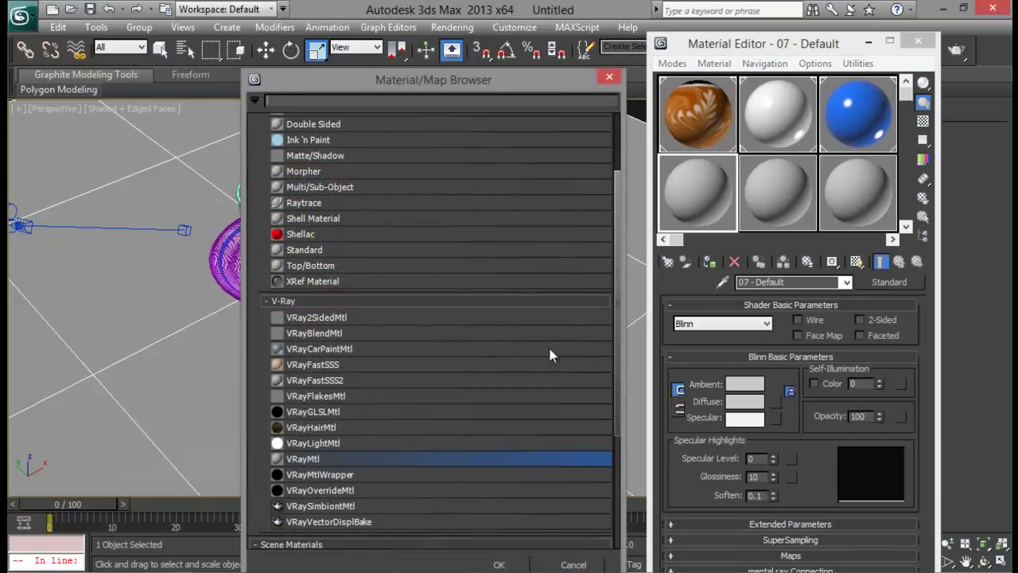
pyautogui.doubleClick(325, 459)
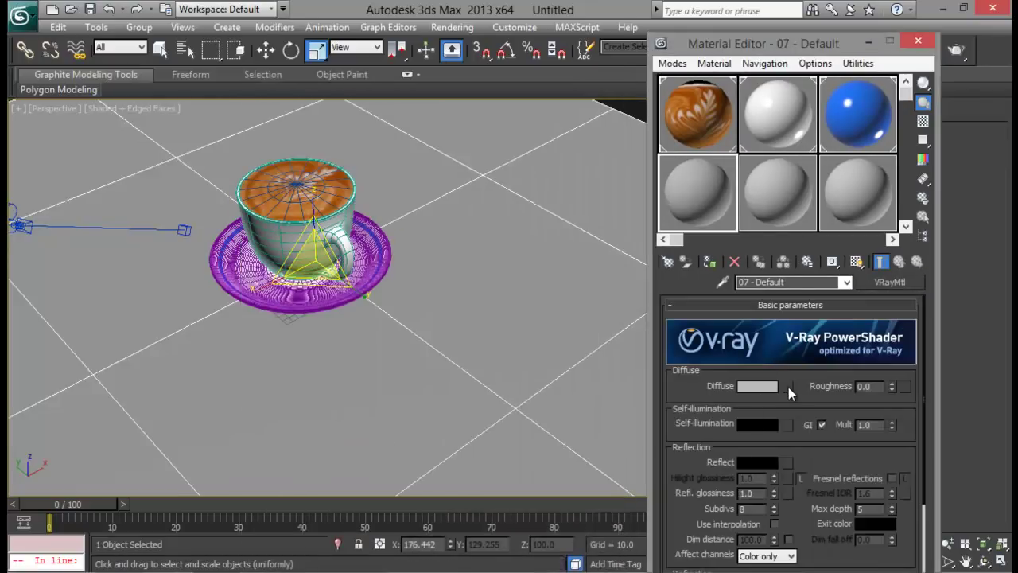
# - Add a Bitmap map to the diffuse channel of the fourth material
pyautogui.click(788, 386)
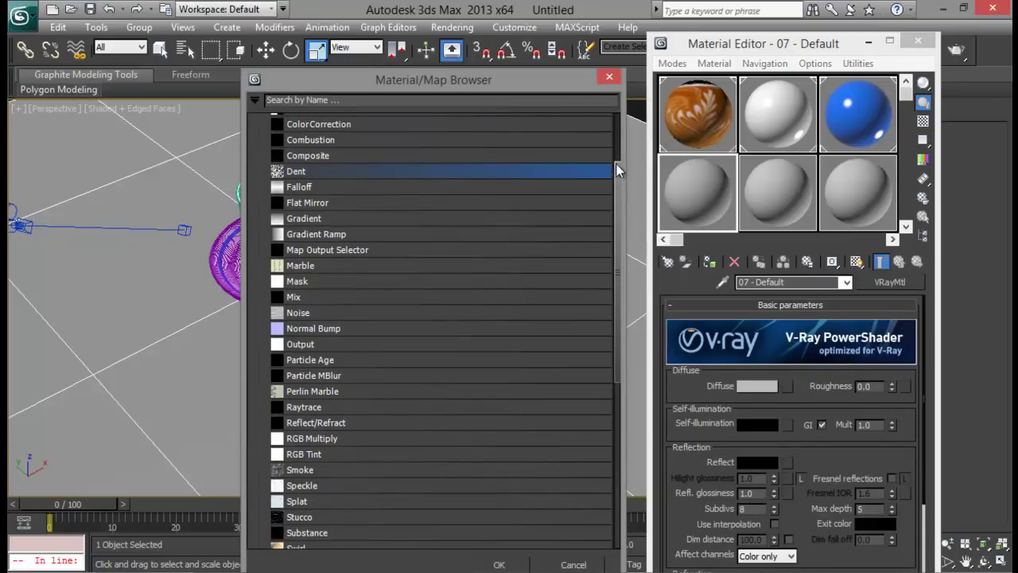
pyautogui.moveTo(616, 164); pyautogui.dragTo(617, 133)
pyautogui.doubleClick(348, 134)
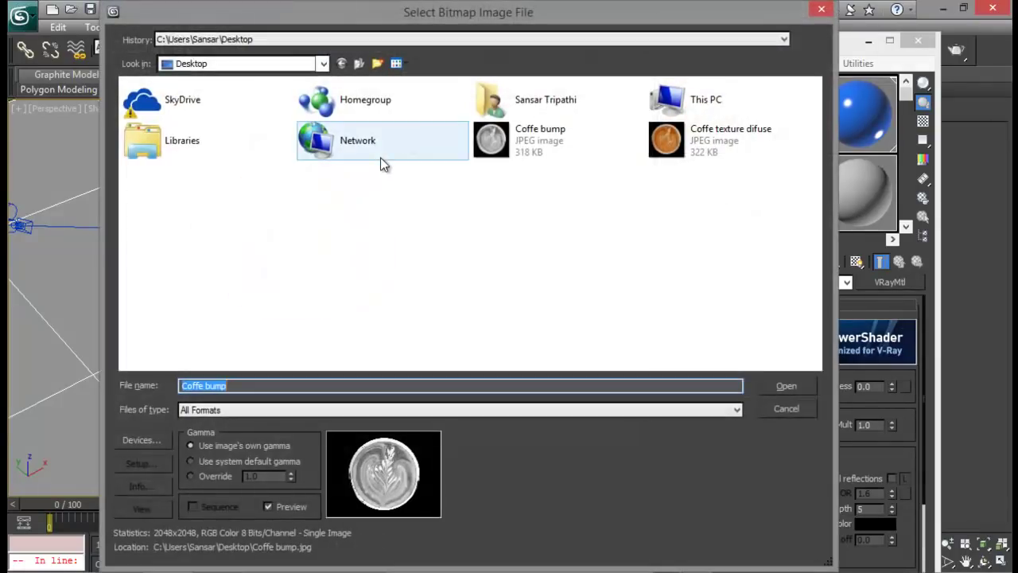
# - Load light-wood-texture from the coffee "Reference and texture" folder under Sanvfx on drive D, apply the material to the plane and show it in the viewport
pyautogui.doubleClick(698, 110)
pyautogui.doubleClick(366, 218)
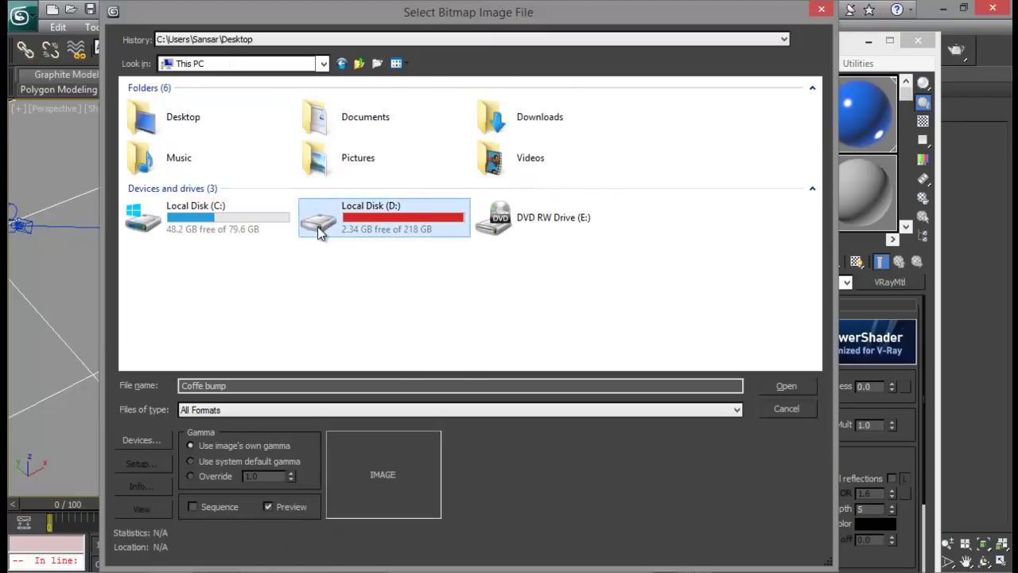
pyautogui.scroll(-15, 199, 230)
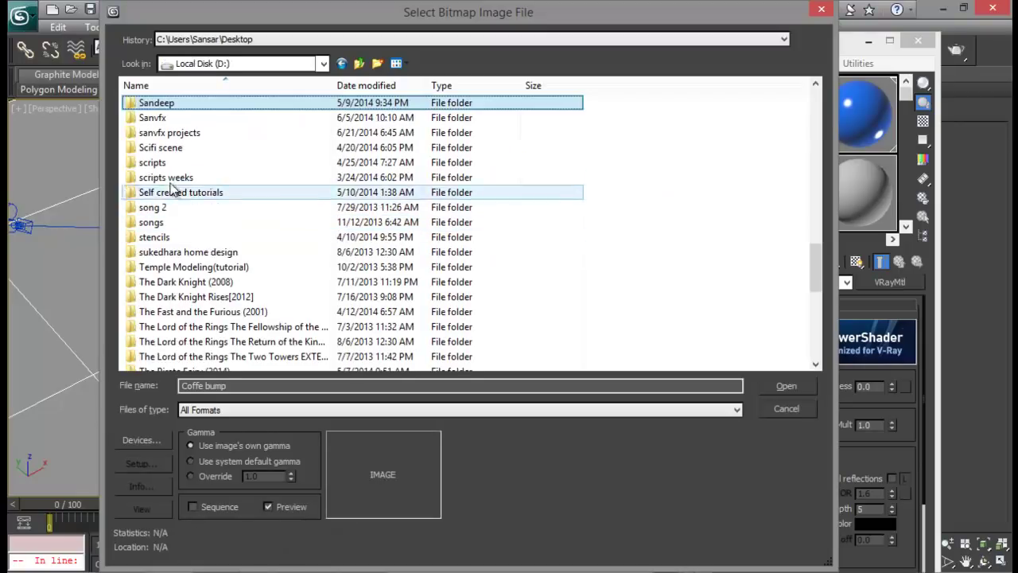
pyautogui.doubleClick(158, 116)
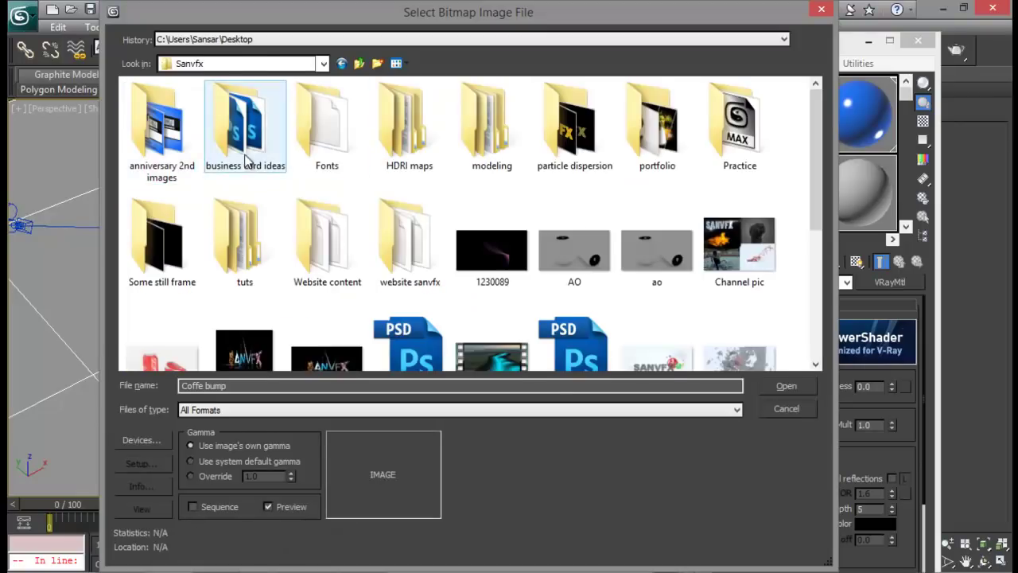
pyautogui.doubleClick(239, 239)
pyautogui.doubleClick(179, 130)
pyautogui.doubleClick(189, 155)
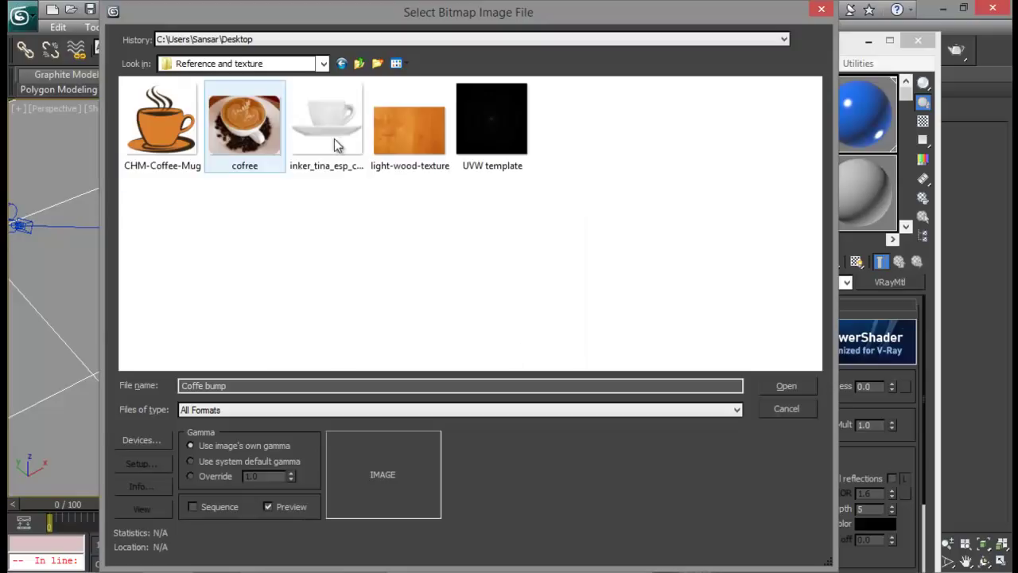
pyautogui.doubleClick(414, 135)
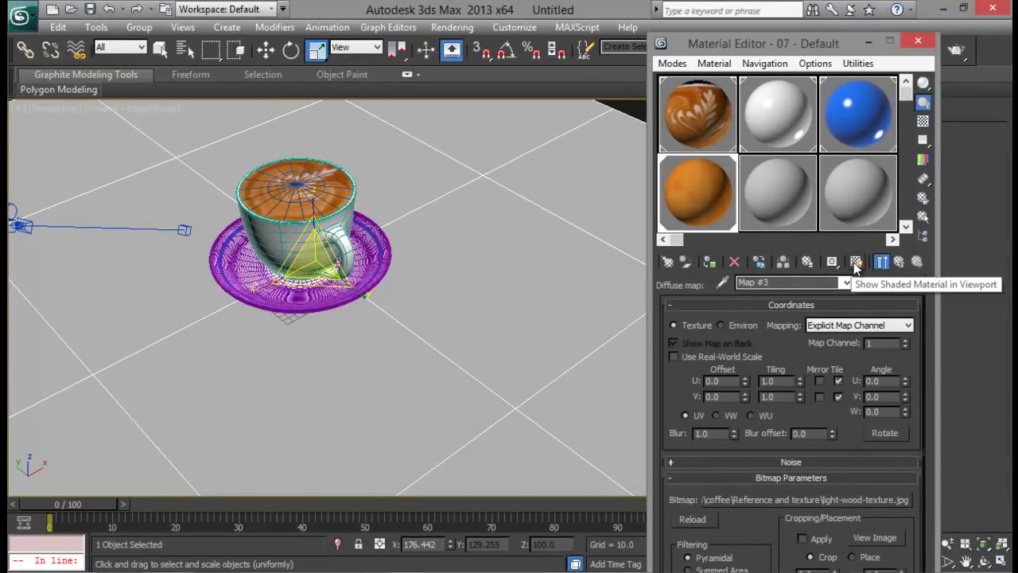
pyautogui.click(856, 263)
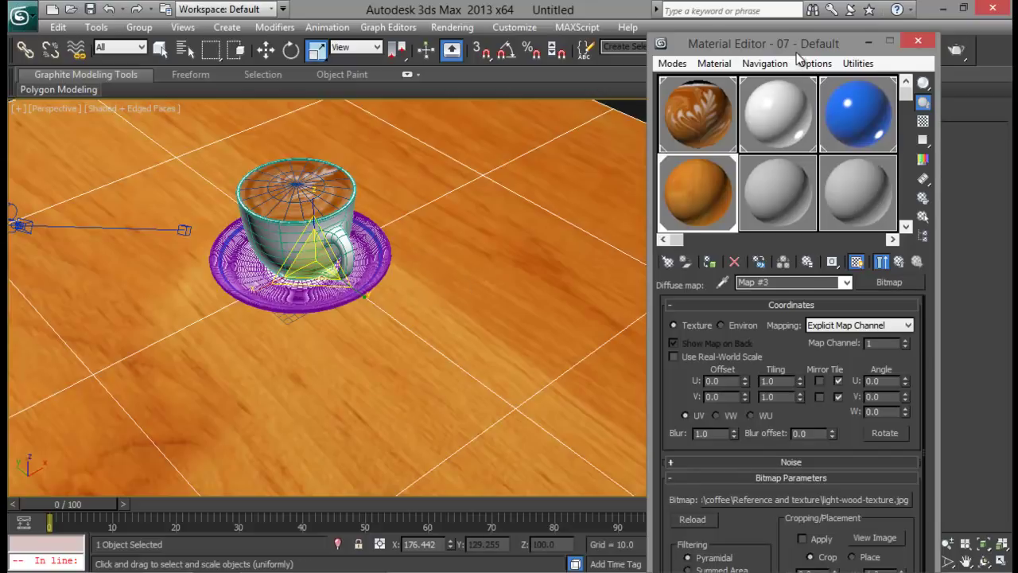
pyautogui.moveTo(797, 52); pyautogui.dragTo(710, 71)
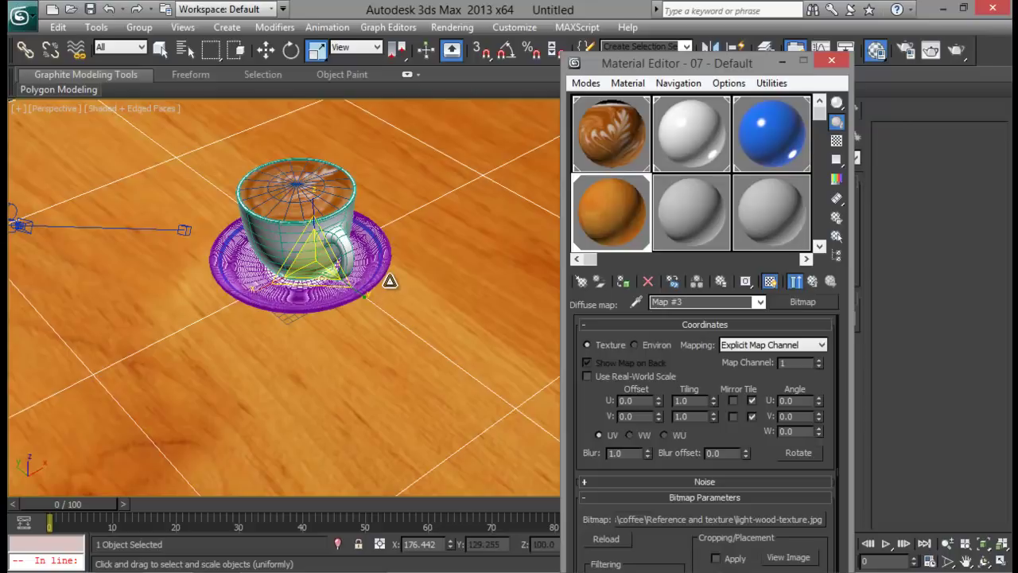
# - Put a VRayHDRI map into the fifth sample slot of the Material Editor
pyautogui.click(697, 210)
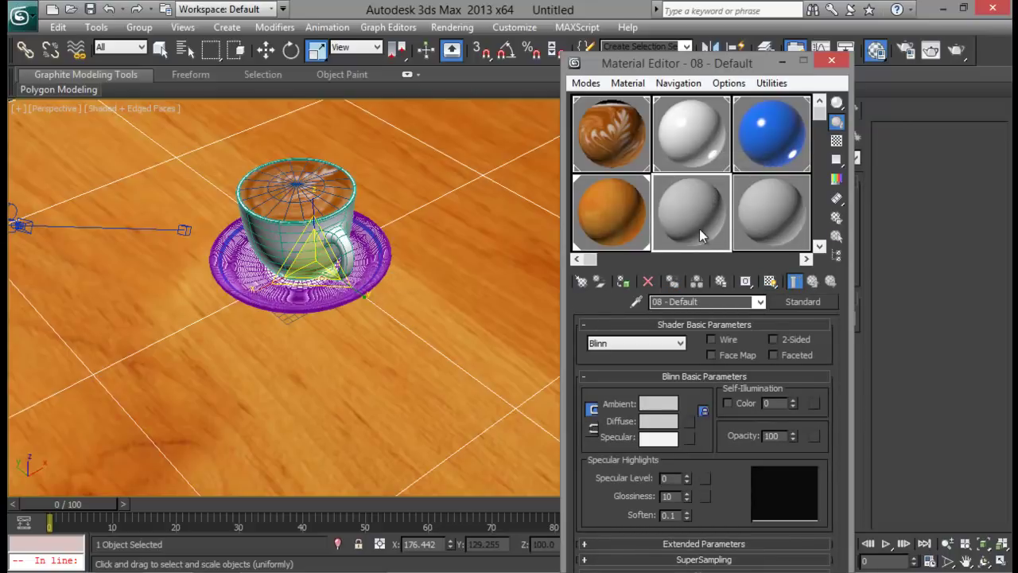
pyautogui.click(582, 283)
pyautogui.scroll(-3, 314, 319)
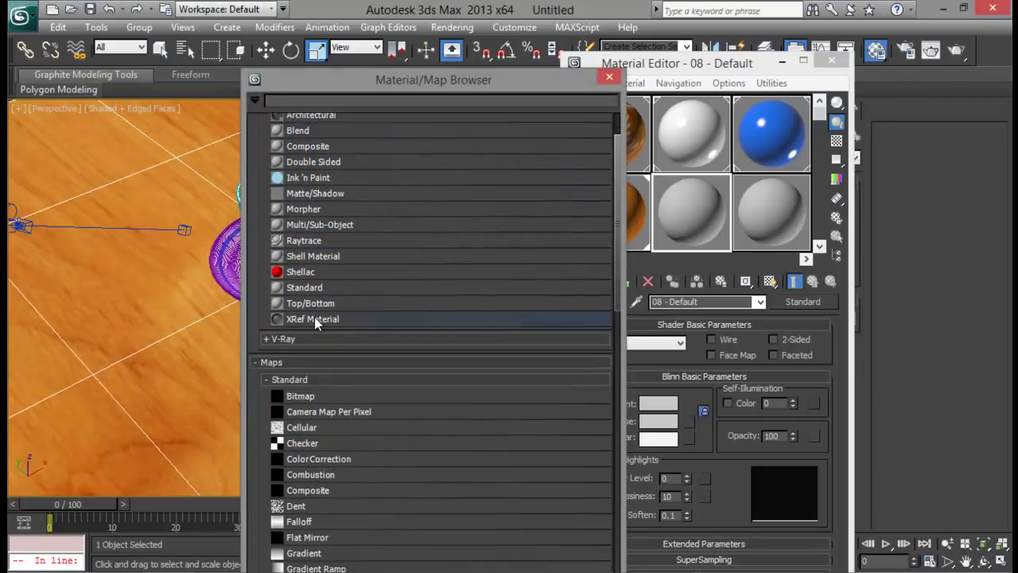
pyautogui.click(315, 321)
pyautogui.scroll(-5, 317, 326)
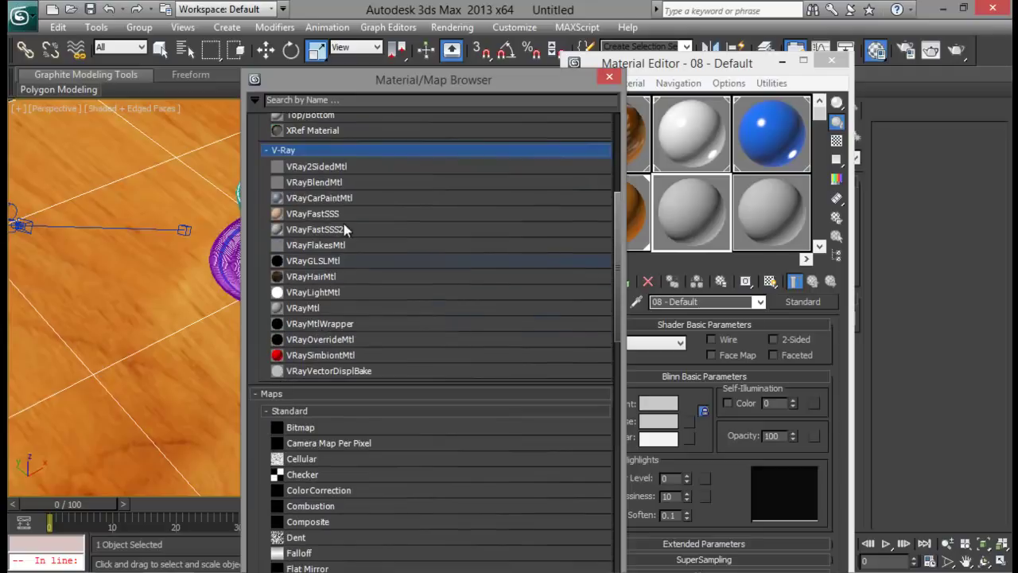
pyautogui.scroll(-10, 325, 339)
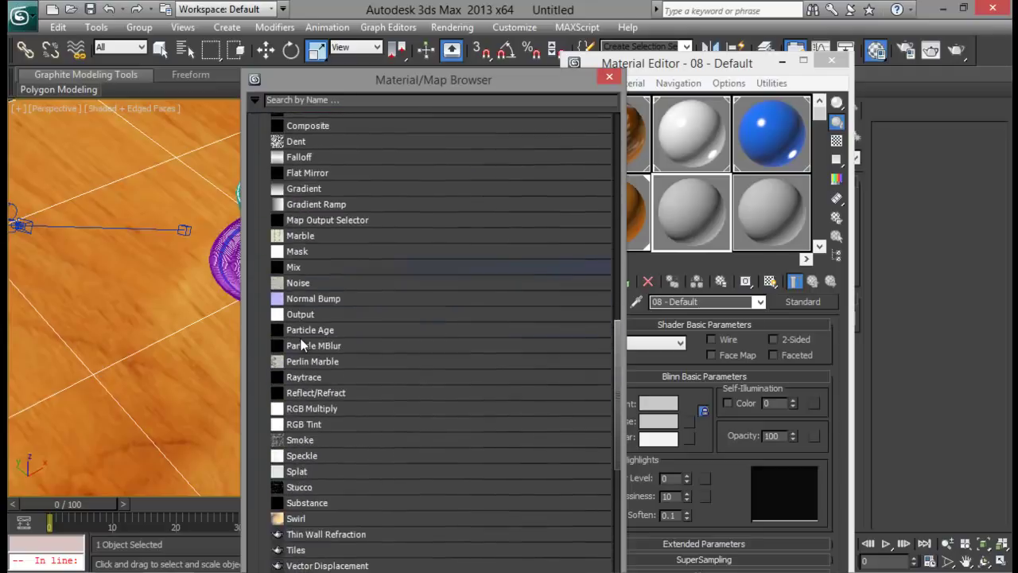
pyautogui.click(298, 386)
pyautogui.scroll(-5, 391, 331)
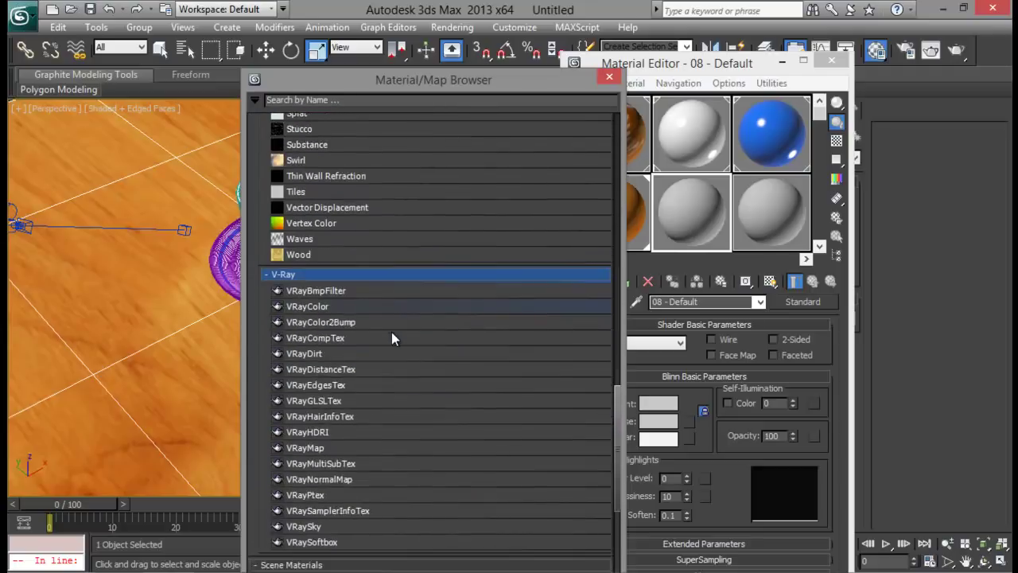
pyautogui.doubleClick(317, 358)
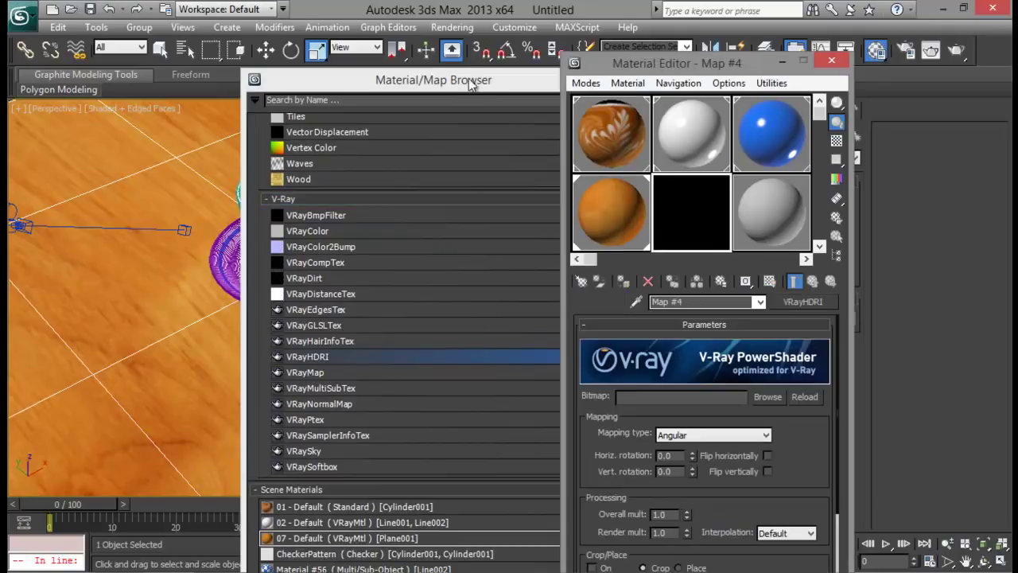
pyautogui.moveTo(474, 85); pyautogui.dragTo(265, 90)
pyautogui.click(401, 77)
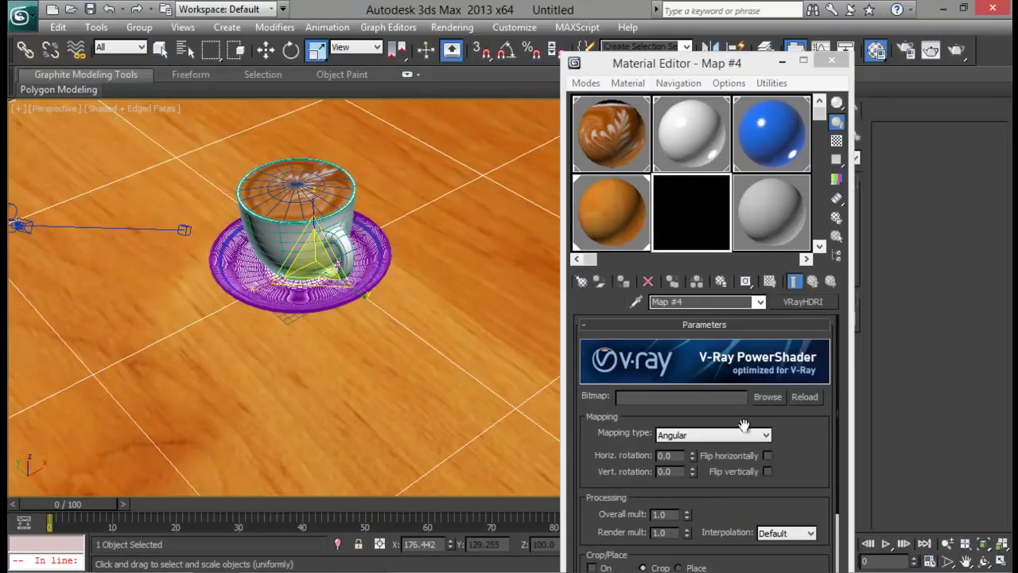
# - Browse for the HDRI map's bitmap to the coffee folder under Sanvfx\tuts on drive D
pyautogui.click(768, 397)
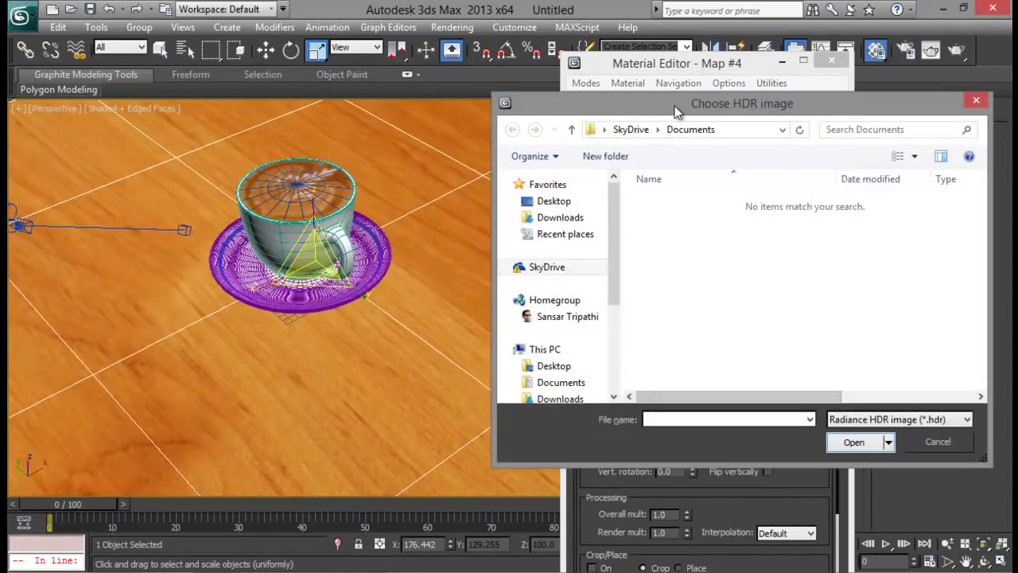
pyautogui.moveTo(674, 106); pyautogui.dragTo(500, 91)
pyautogui.moveTo(440, 269); pyautogui.dragTo(436, 332)
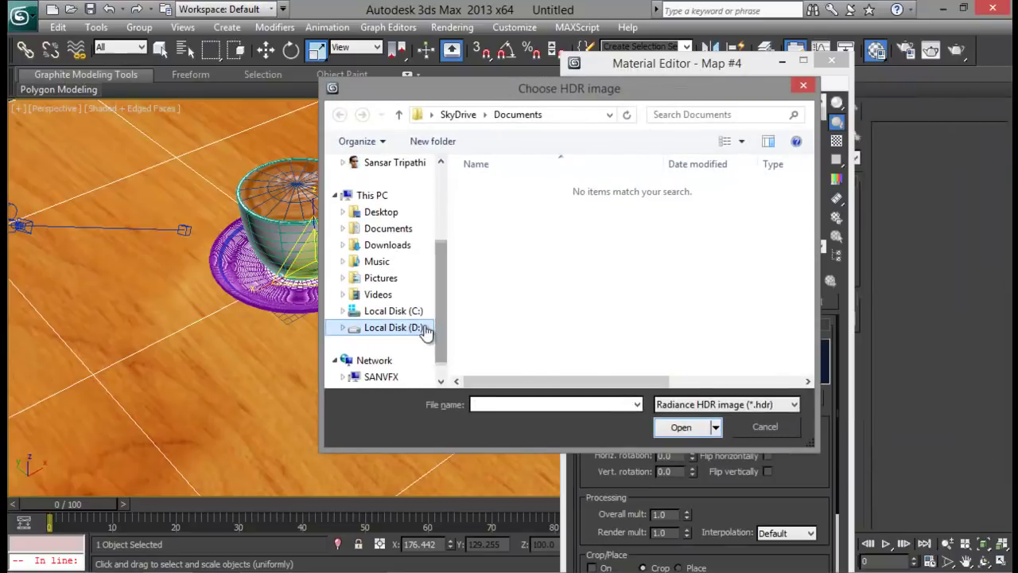
pyautogui.click(420, 327)
pyautogui.click(561, 286)
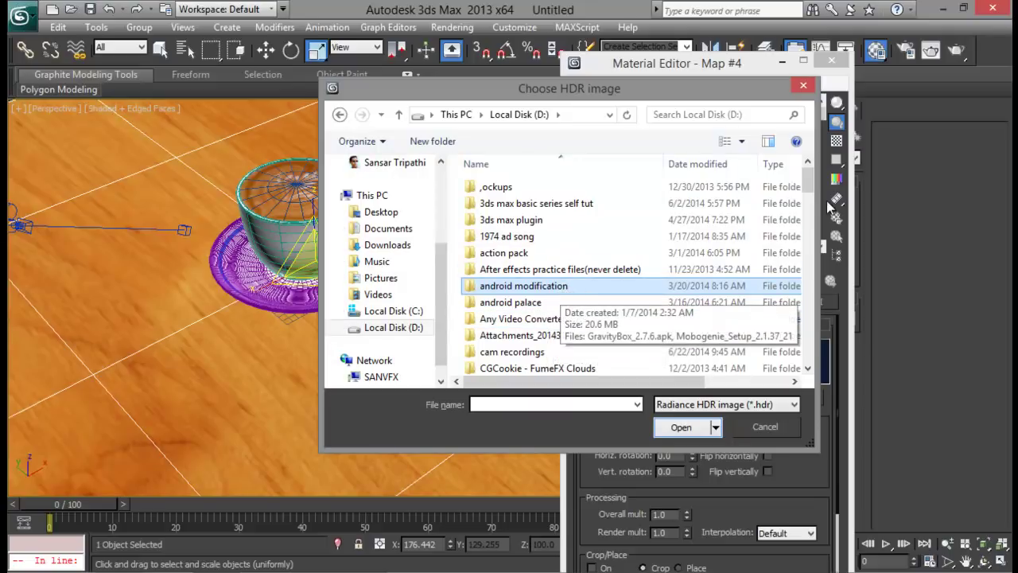
pyautogui.scroll(-5, 795, 199)
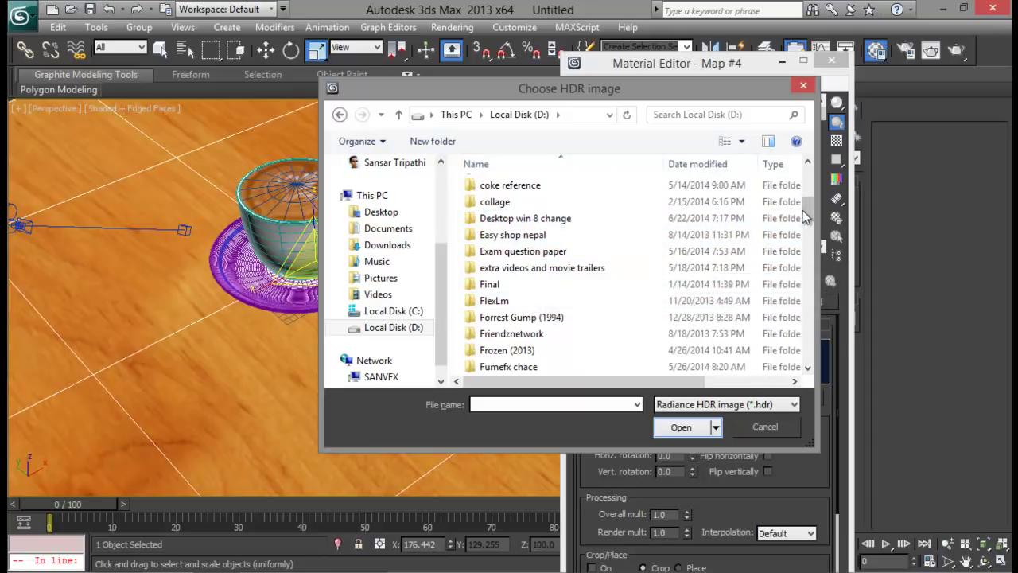
pyautogui.scroll(-2, 805, 217)
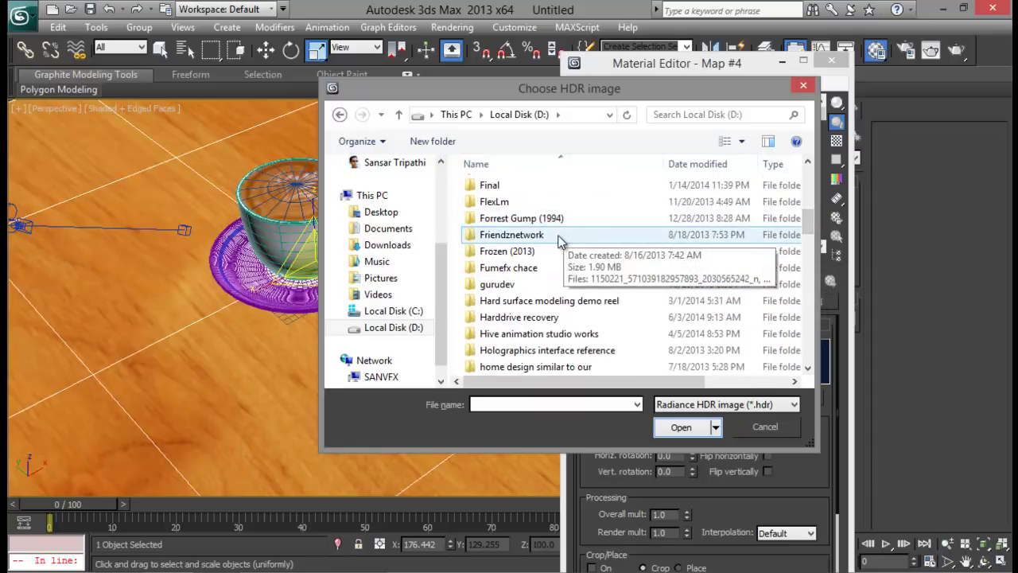
pyautogui.scroll(-1, 808, 229)
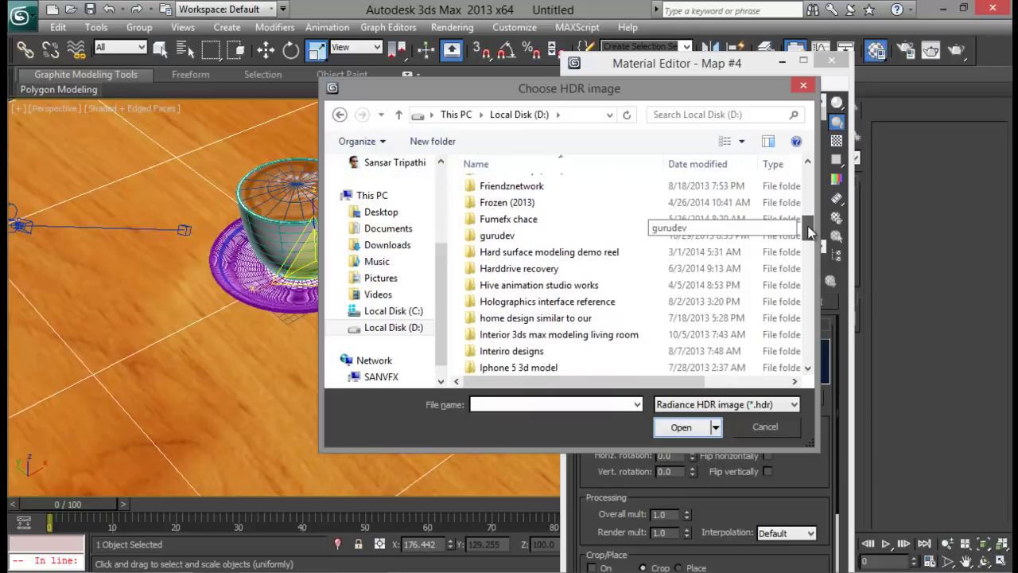
pyautogui.scroll(-3, 566, 235)
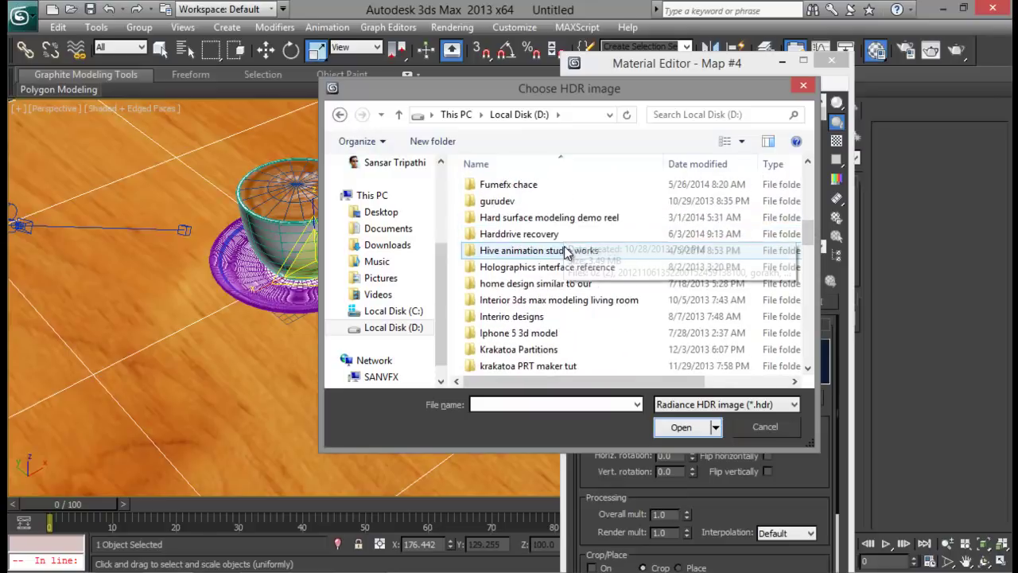
pyautogui.scroll(-8, 566, 252)
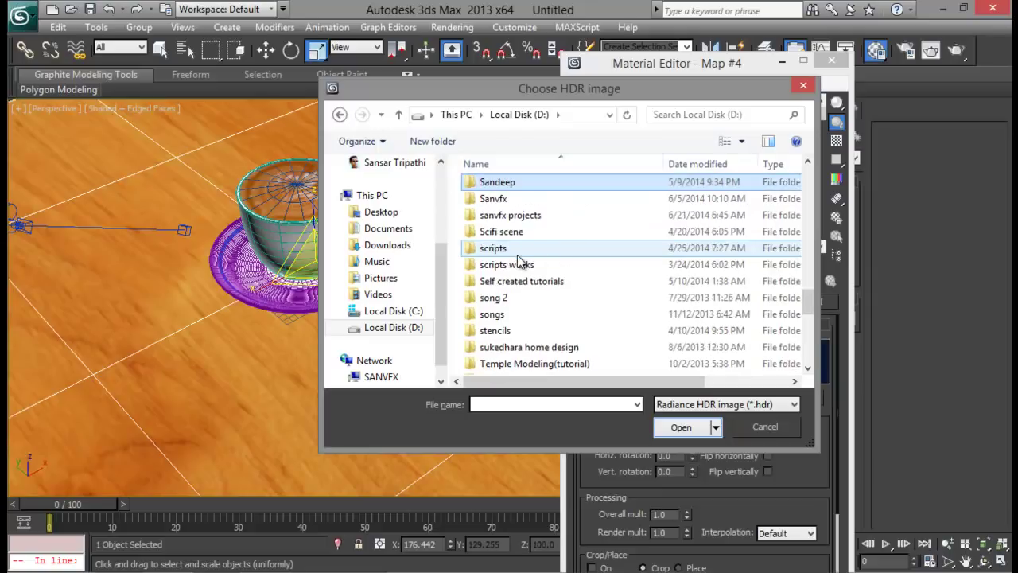
pyautogui.doubleClick(487, 201)
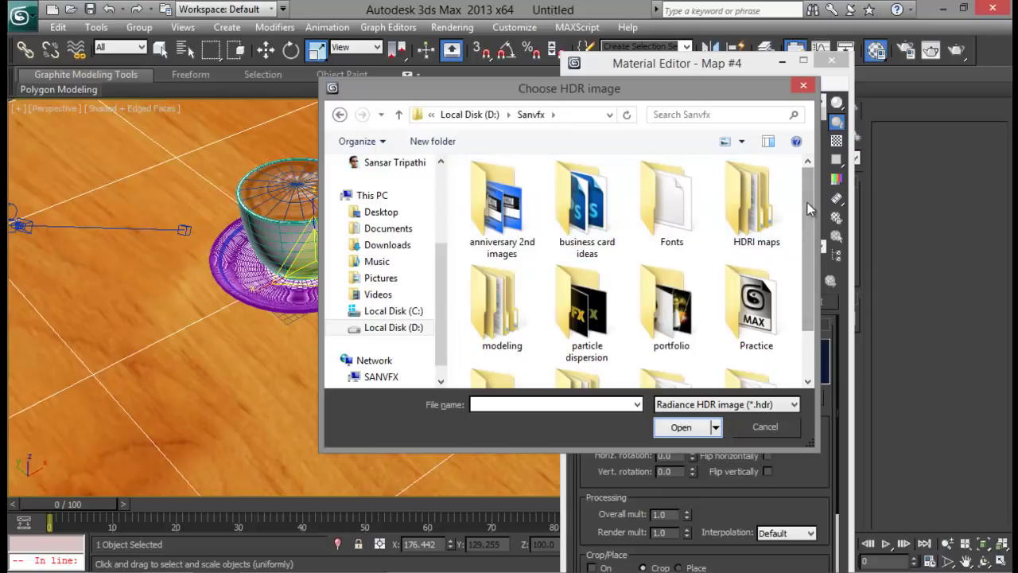
pyautogui.scroll(-2, 756, 239)
pyautogui.doubleClick(587, 340)
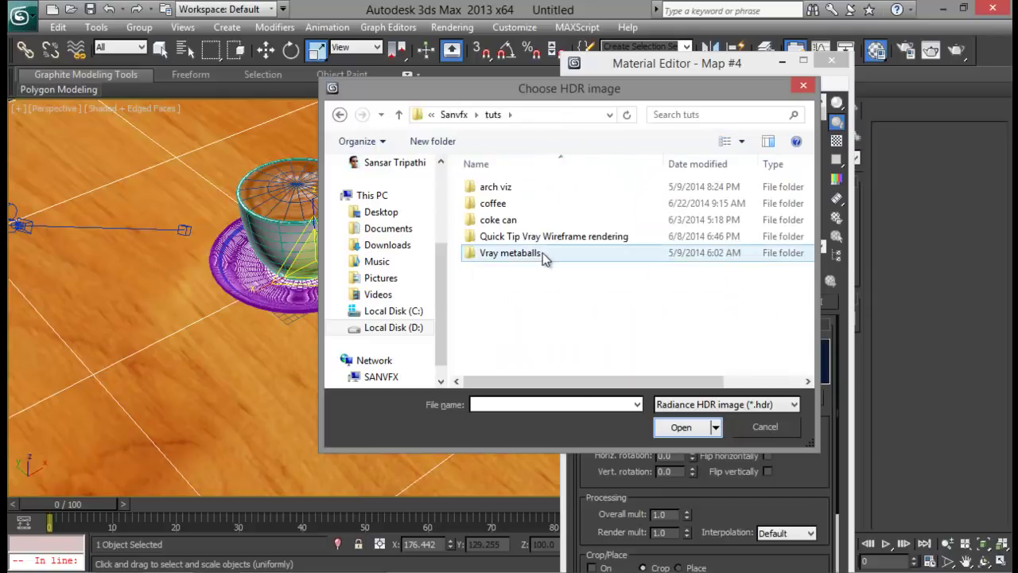
pyautogui.doubleClick(489, 200)
# - Load the Church_HarvestLobby HDR image as the bitmap of the VRayHDRI map
pyautogui.click(593, 228)
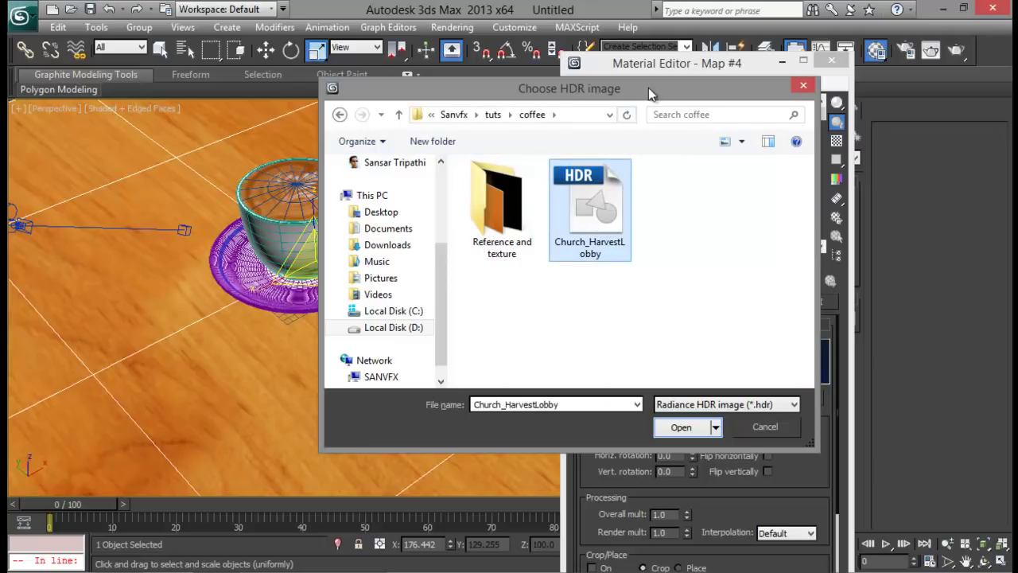
pyautogui.moveTo(648, 90); pyautogui.dragTo(513, 83)
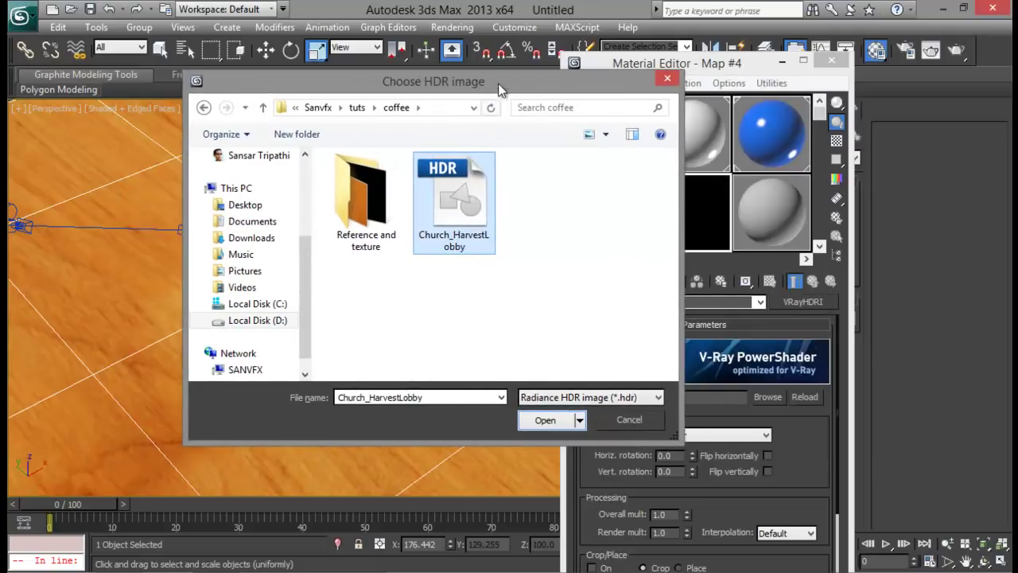
pyautogui.moveTo(499, 89); pyautogui.dragTo(539, 146)
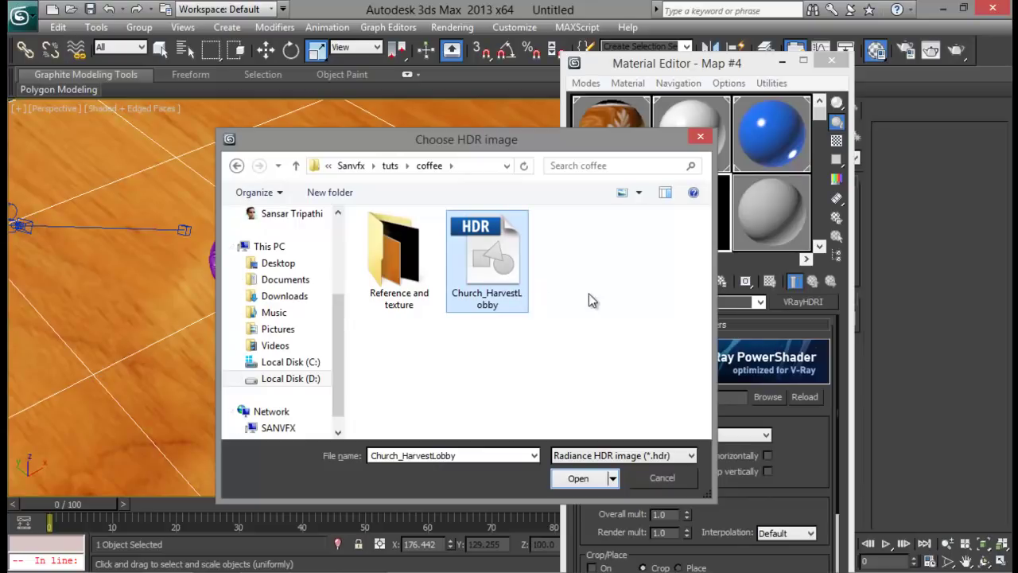
pyautogui.moveTo(539, 153); pyautogui.dragTo(488, 132)
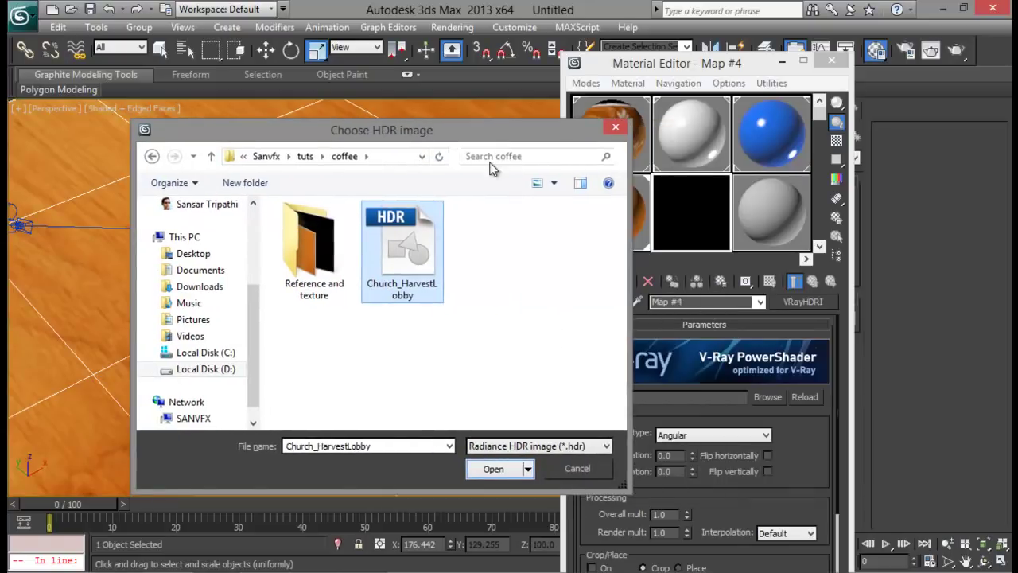
pyautogui.click(493, 469)
# - Set the HDRI map's mapping type to Spherical and minimize the Material Editor
pyautogui.moveTo(739, 68); pyautogui.dragTo(599, 73)
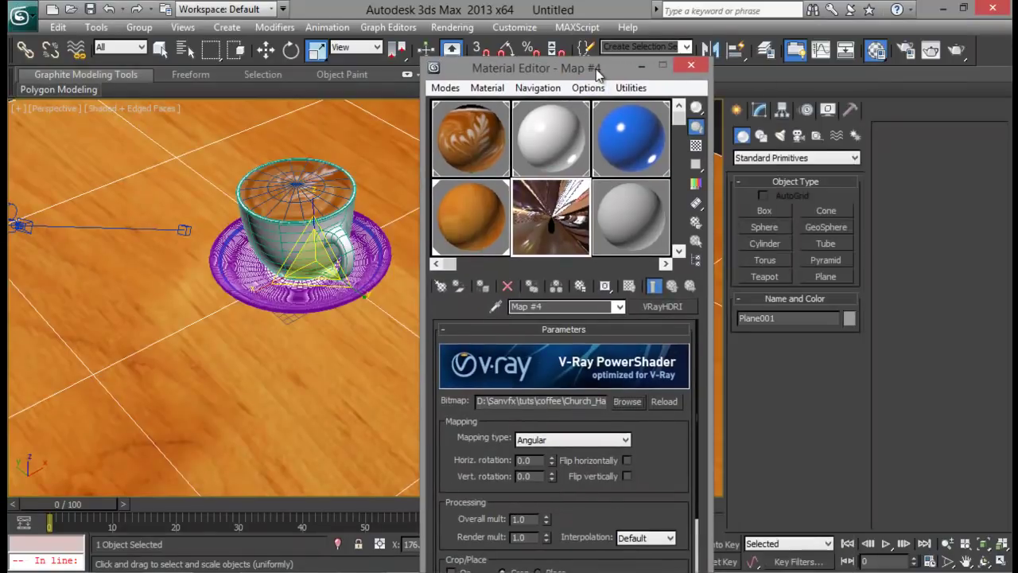
pyautogui.click(617, 439)
pyautogui.click(578, 473)
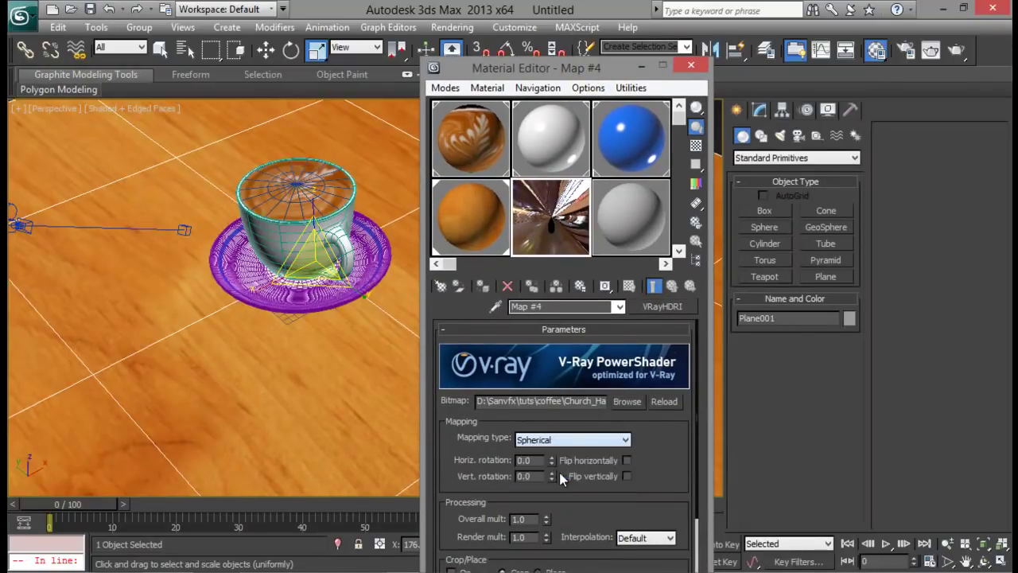
pyautogui.moveTo(622, 70); pyautogui.dragTo(544, 84)
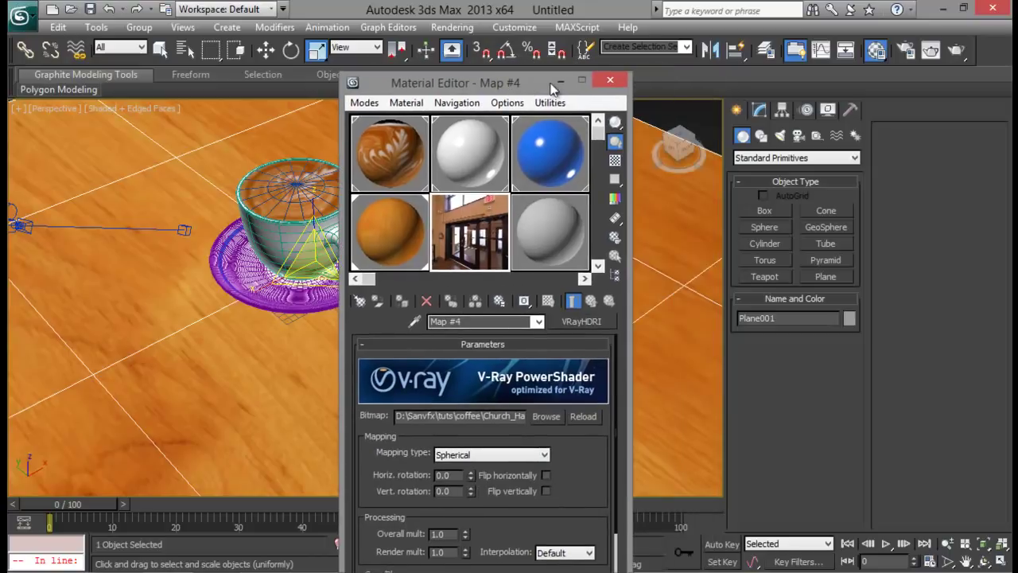
pyautogui.click(554, 84)
# - Open Render Setup and turn on V-Ray indirect illumination
pyautogui.moveTo(442, 213); pyautogui.dragTo(478, 229, button='middle')
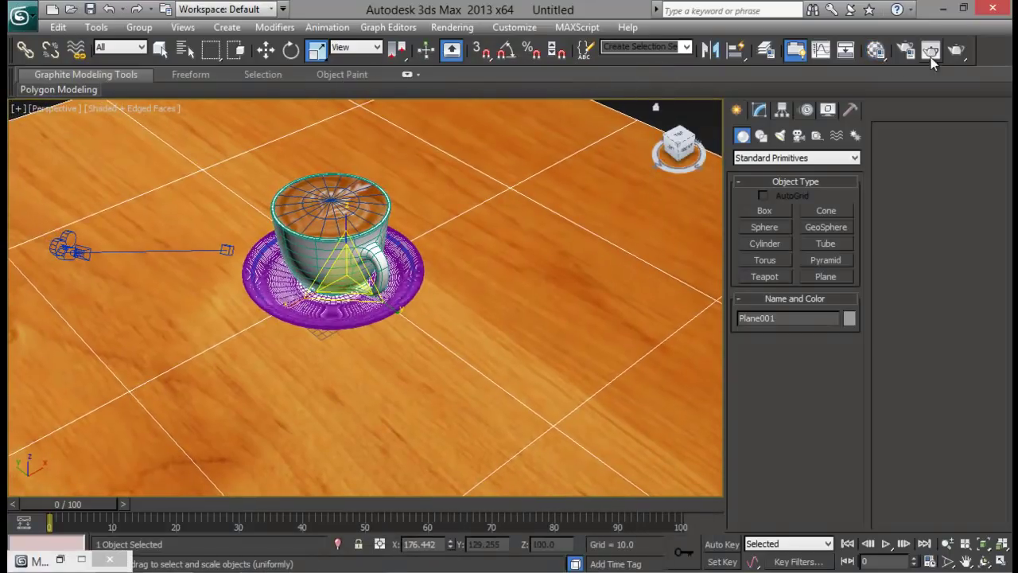
pyautogui.press('F10')
pyautogui.moveTo(623, 69); pyautogui.dragTo(635, 44)
pyautogui.click(637, 69)
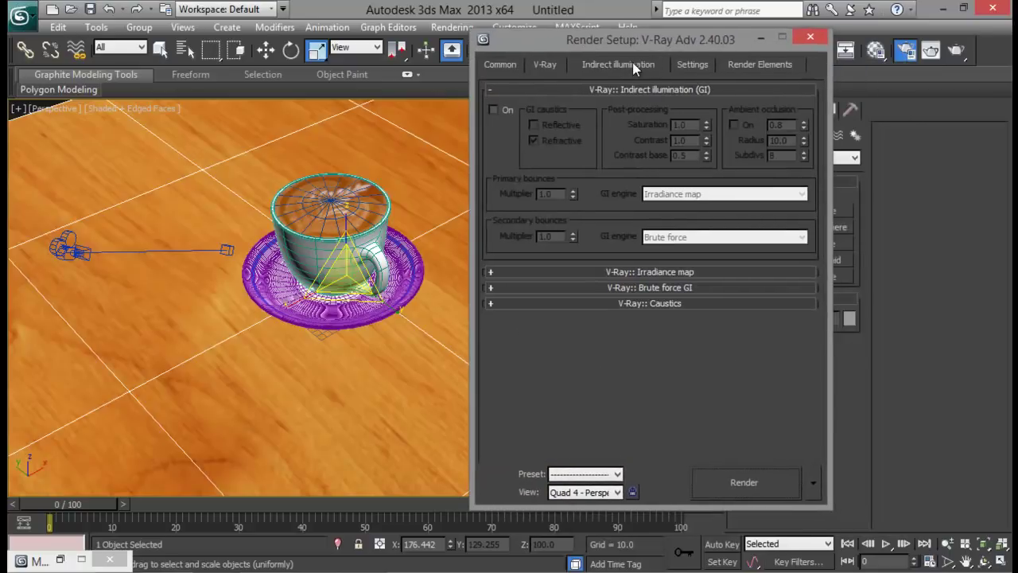
pyautogui.click(494, 110)
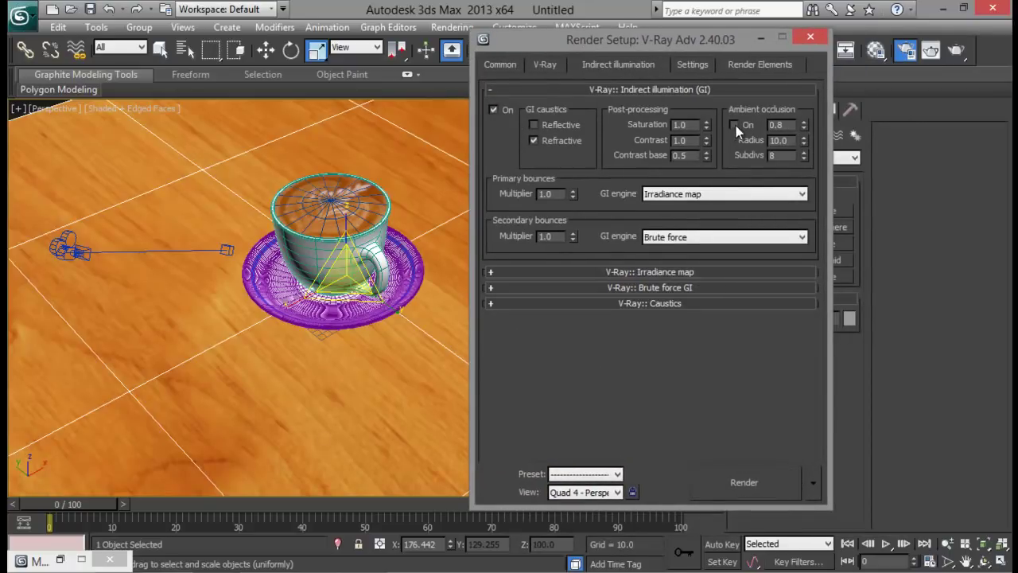
# - Set the irradiance map preset to Medium, with detail enhancement and calculation phase display turned on
pyautogui.click(672, 273)
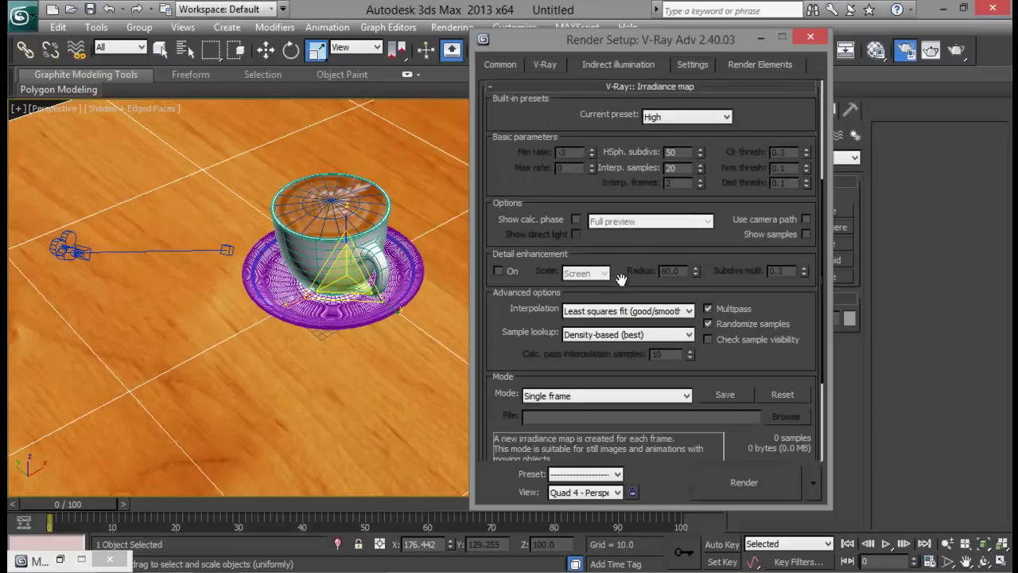
pyautogui.scroll(2, 643, 290)
pyautogui.click(674, 195)
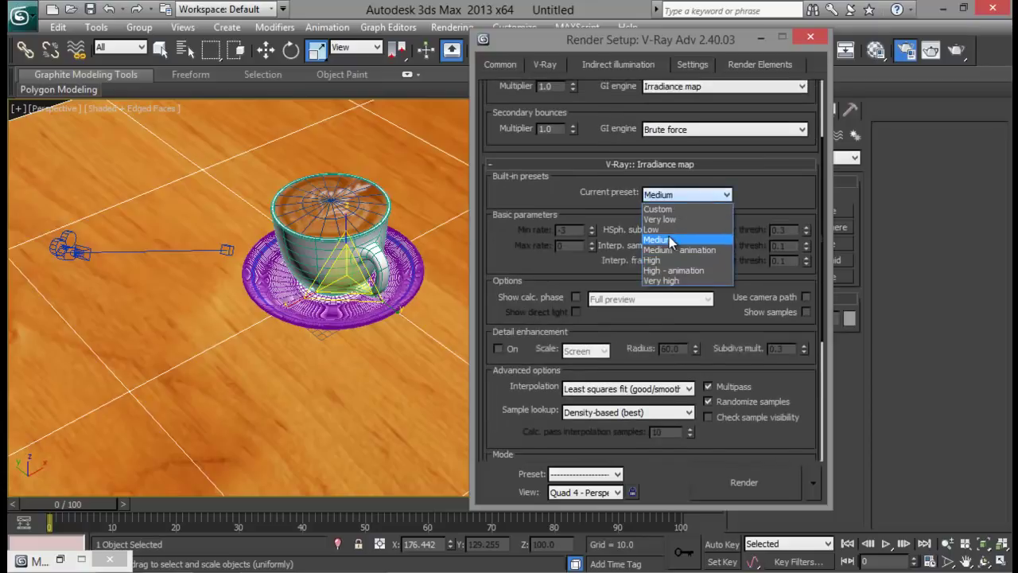
pyautogui.click(712, 238)
pyautogui.moveTo(739, 223); pyautogui.dragTo(737, 170)
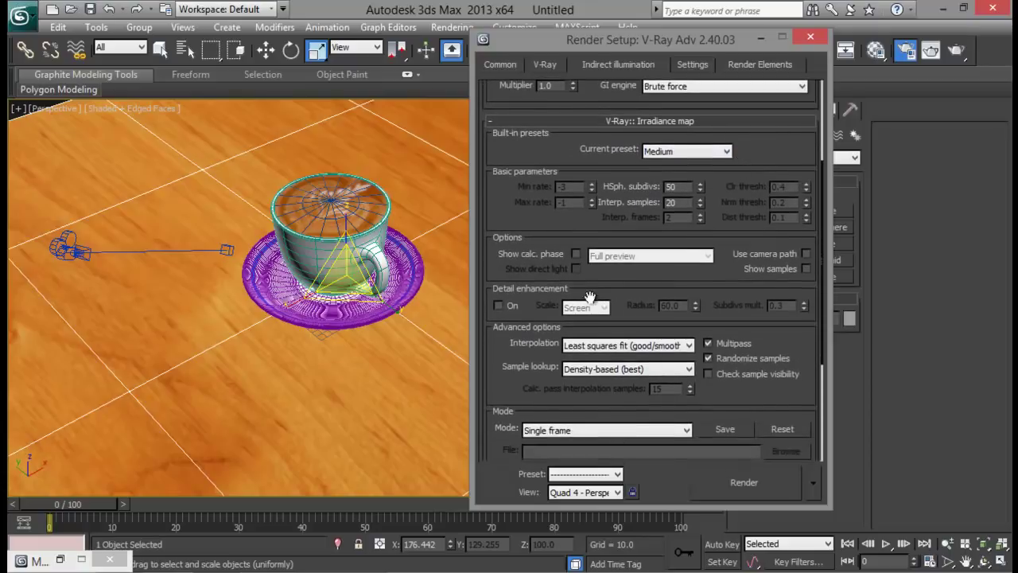
pyautogui.click(498, 305)
pyautogui.moveTo(510, 383); pyautogui.dragTo(510, 477)
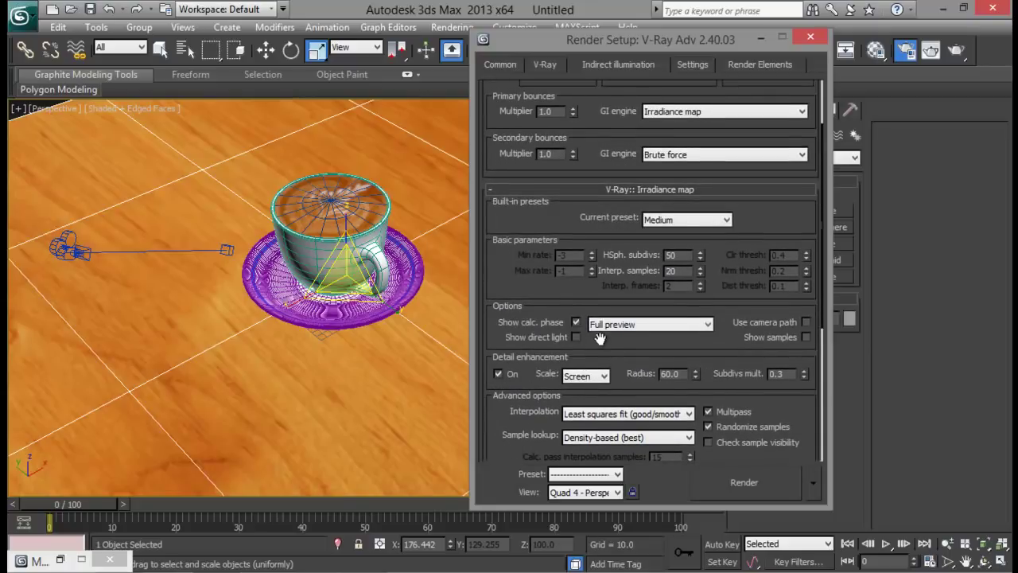
pyautogui.moveTo(610, 341); pyautogui.dragTo(611, 427)
# - Turn on the V-Ray GI environment and reflection/refraction environment overrides, and restore the Material Editor
pyautogui.click(559, 69)
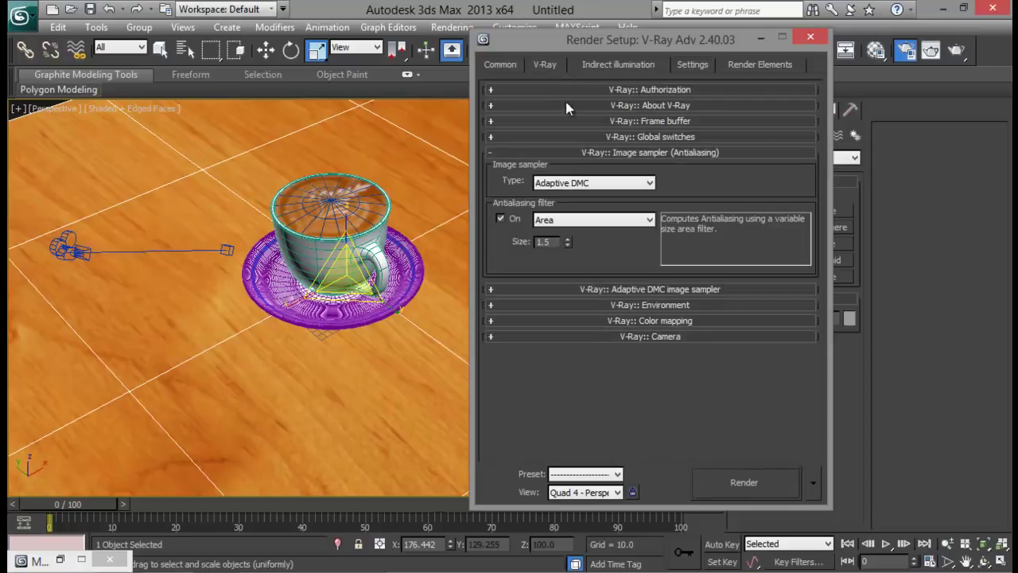
pyautogui.click(624, 307)
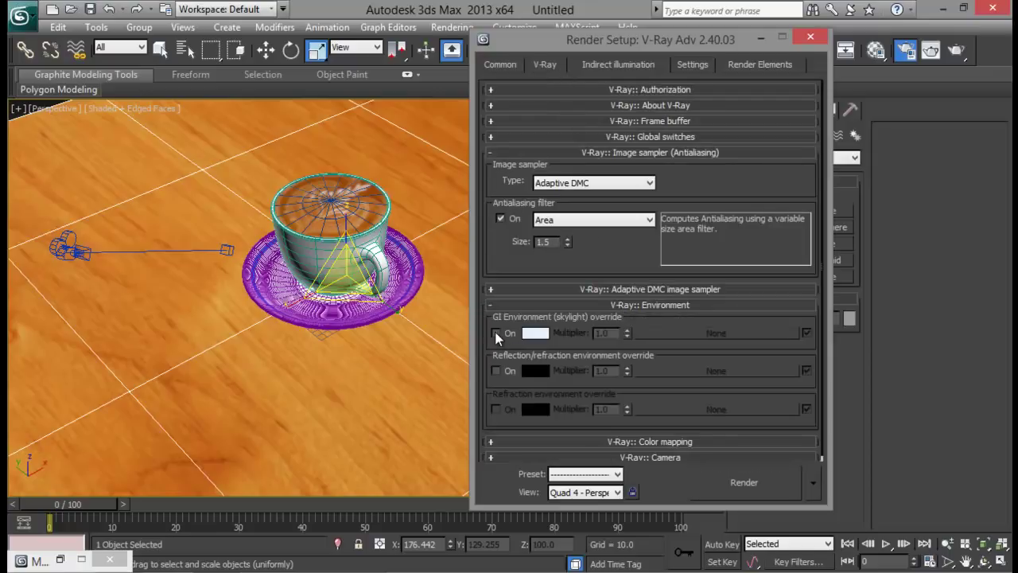
pyautogui.click(496, 332)
pyautogui.click(495, 371)
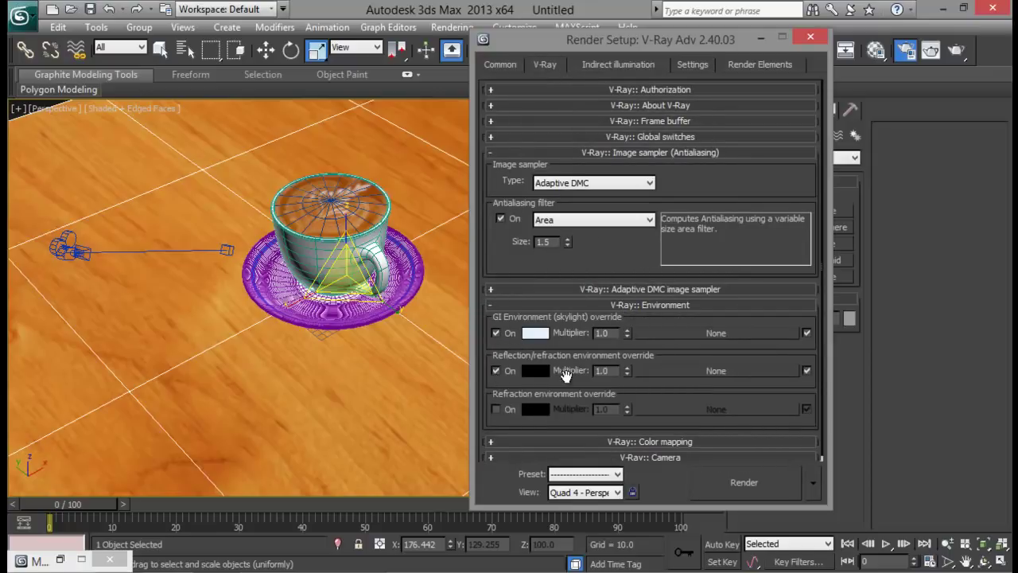
pyautogui.click(59, 559)
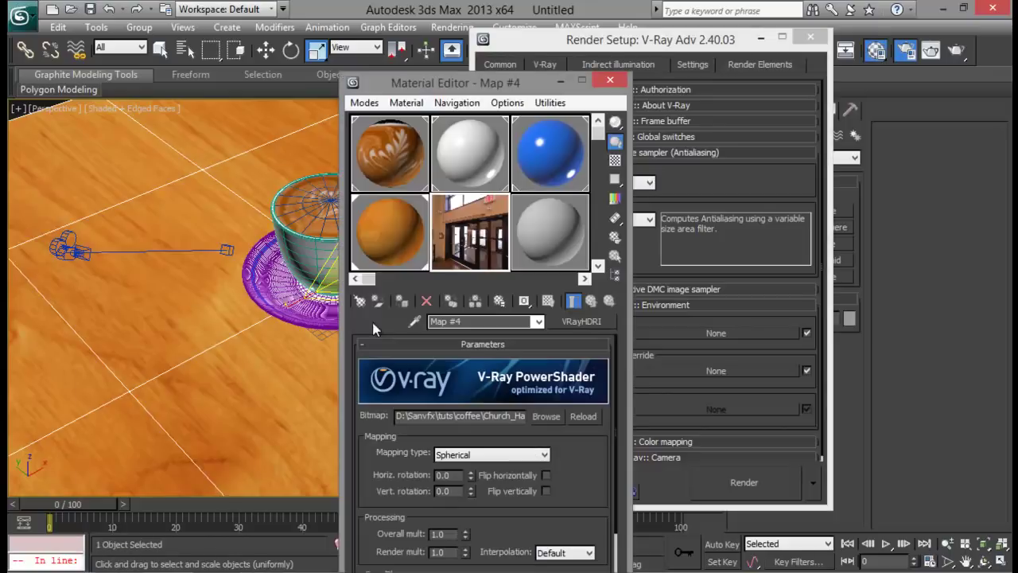
# - Assign the VRayHDRI map as an instance to the GI environment and reflection/refraction environment overrides, and close the Material Editor
pyautogui.moveTo(501, 90); pyautogui.dragTo(290, 73)
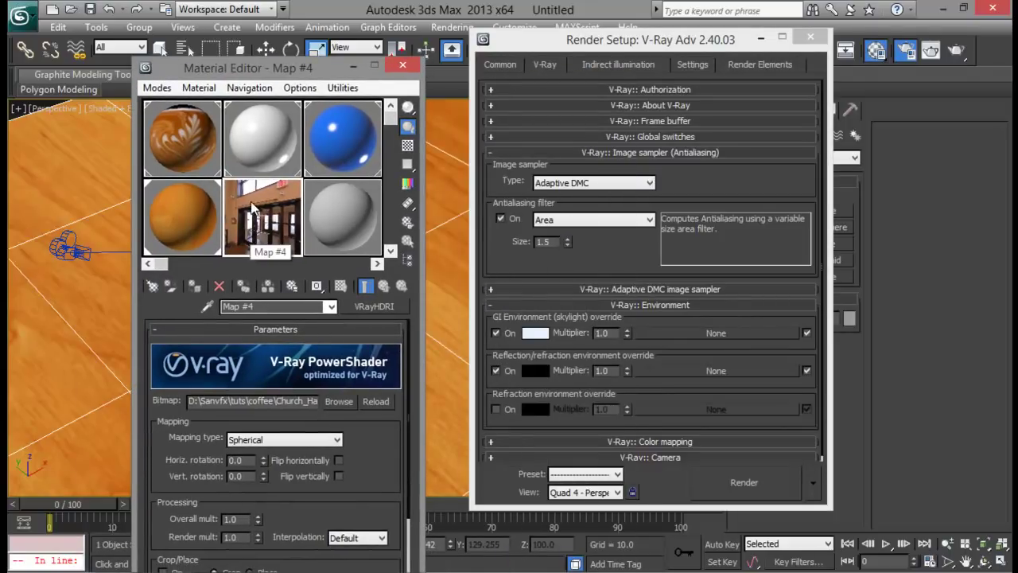
pyautogui.moveTo(255, 207); pyautogui.dragTo(678, 334)
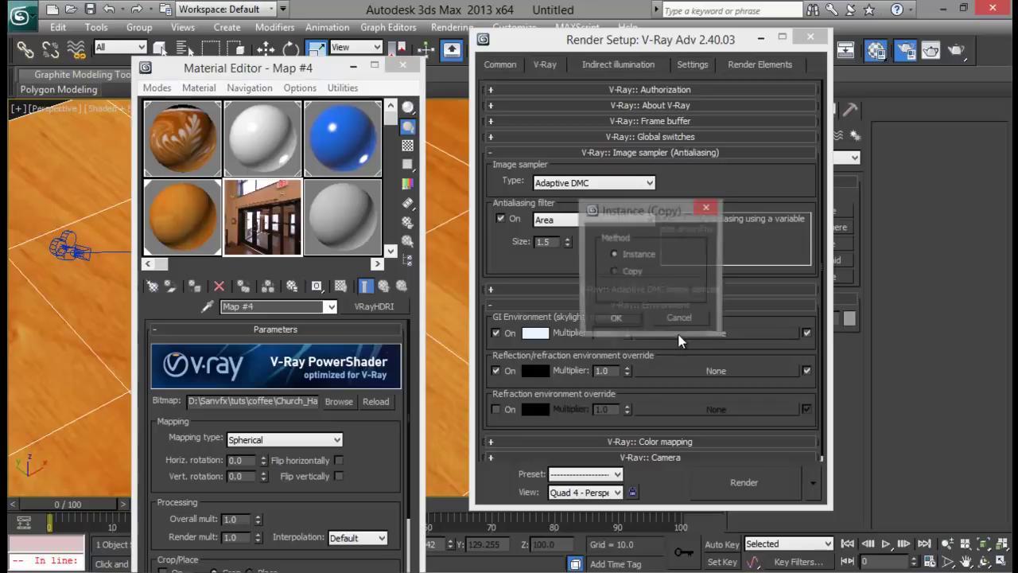
pyautogui.click(614, 319)
pyautogui.moveTo(709, 334); pyautogui.dragTo(714, 372)
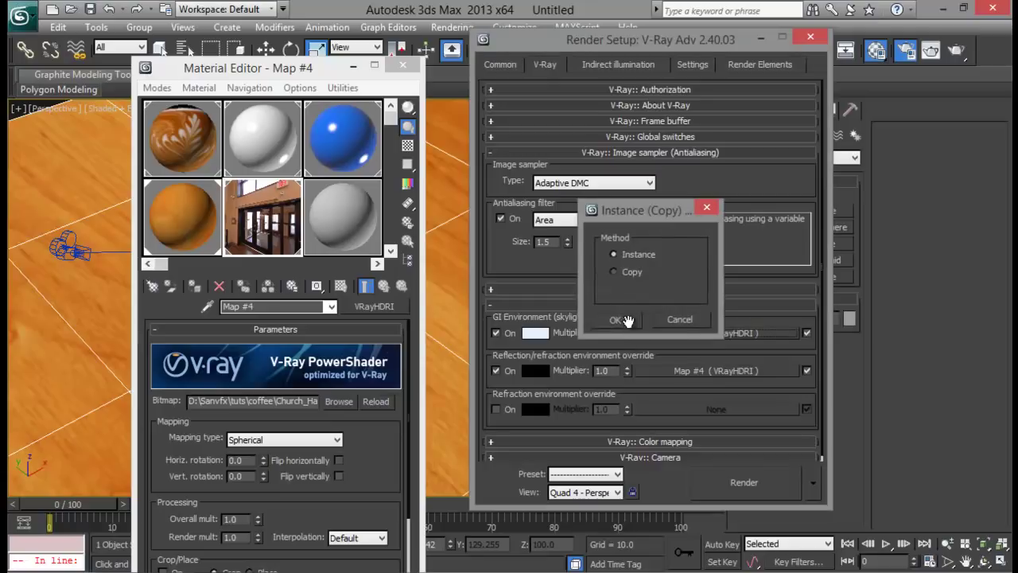
pyautogui.click(619, 319)
pyautogui.click(402, 65)
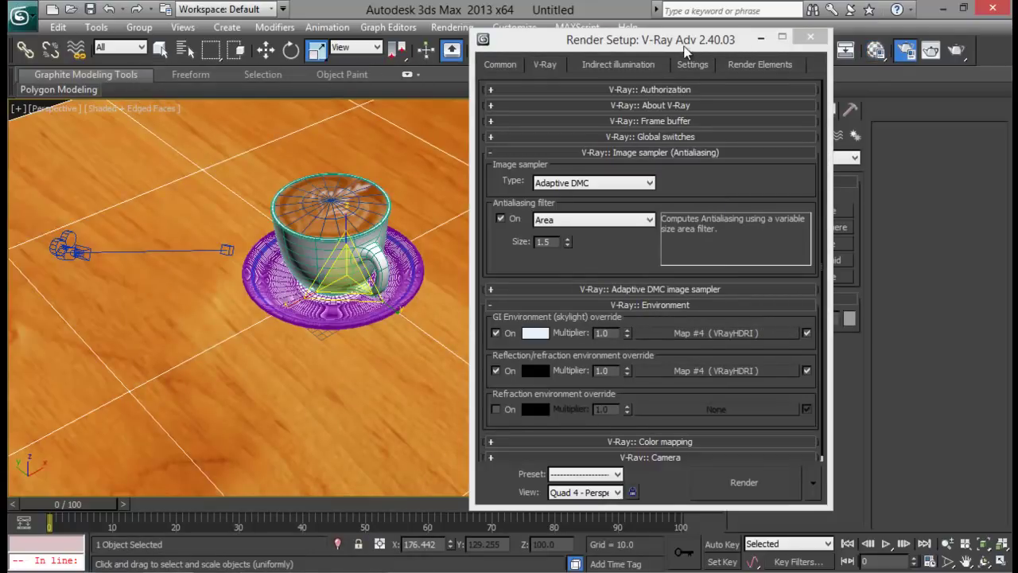
# - Check the common render parameters, minimize Render Setup and switch the viewport to the Camera001 view
pyautogui.moveTo(739, 44); pyautogui.dragTo(781, 37)
pyautogui.click(546, 59)
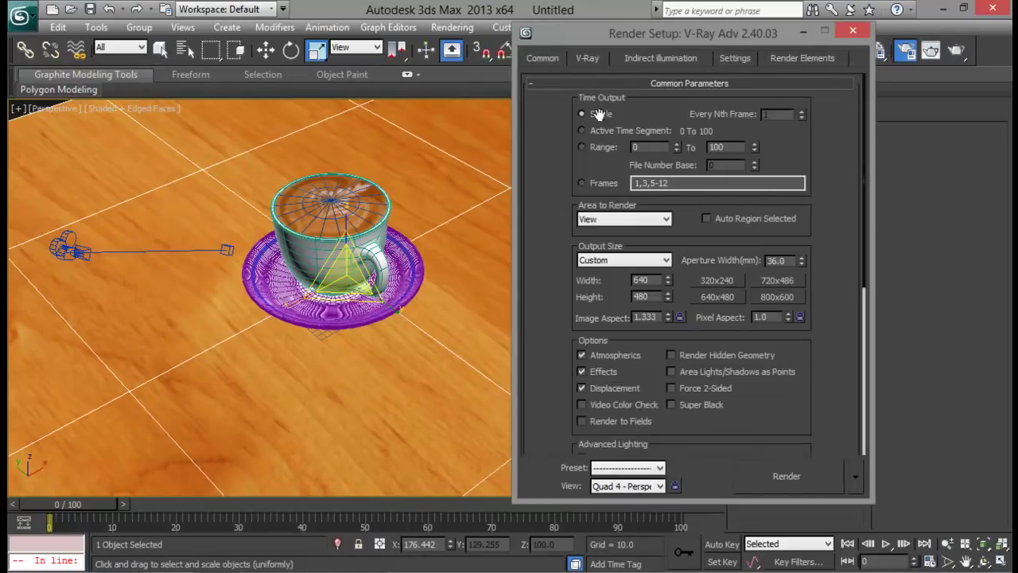
pyautogui.click(804, 31)
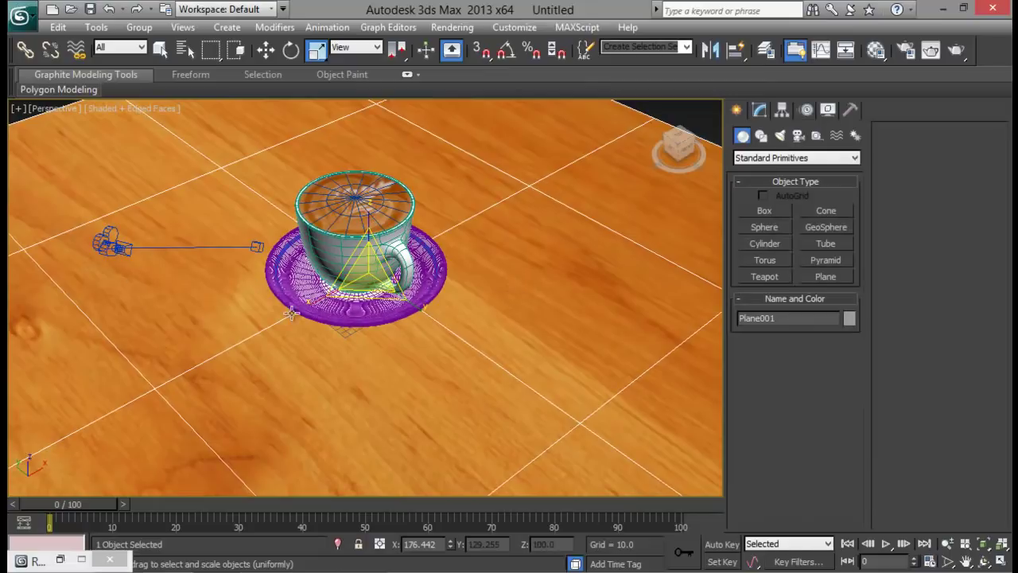
pyautogui.press('c')
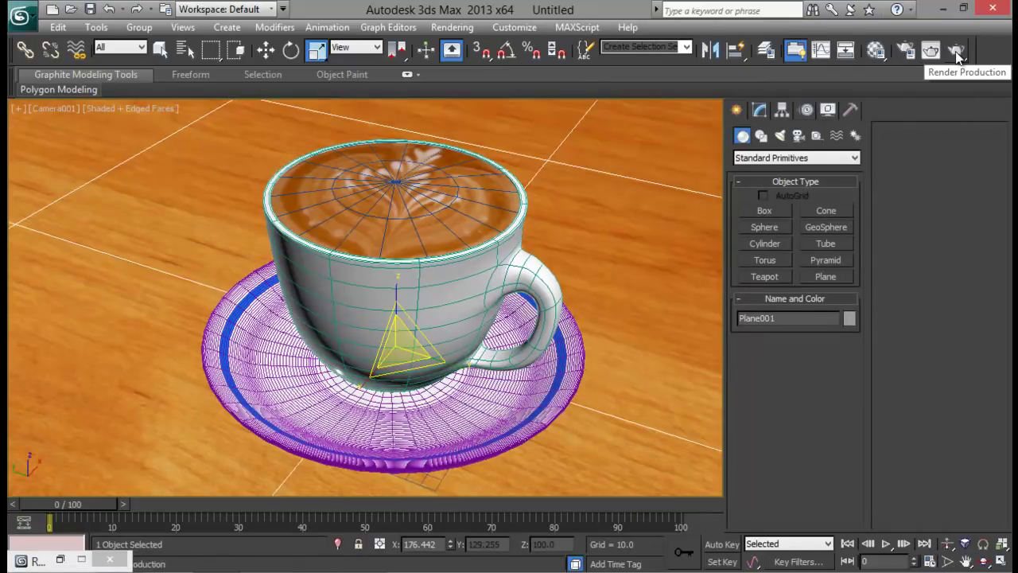
# - Start a test render of the camera view, cancel it partway and close the rendered frame and V-Ray messages windows
pyautogui.click(931, 49)
pyautogui.moveTo(417, 123); pyautogui.dragTo(594, 43)
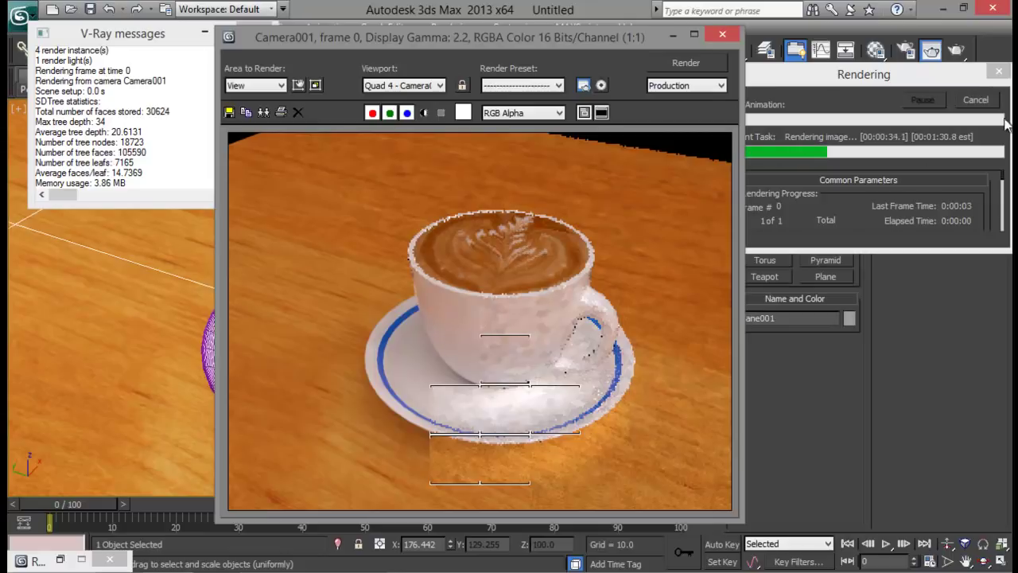
pyautogui.click(976, 100)
pyautogui.click(723, 34)
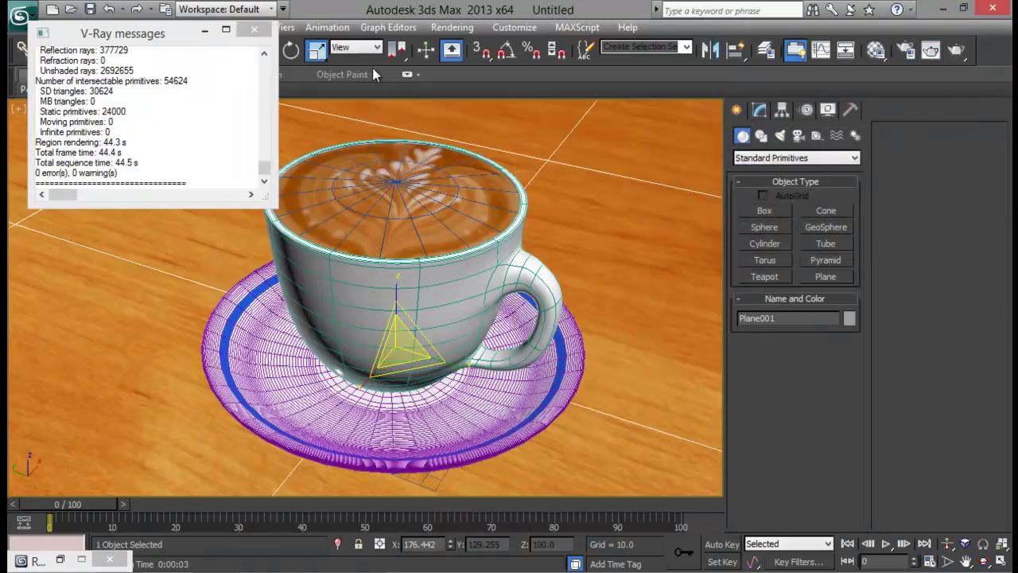
pyautogui.click(254, 30)
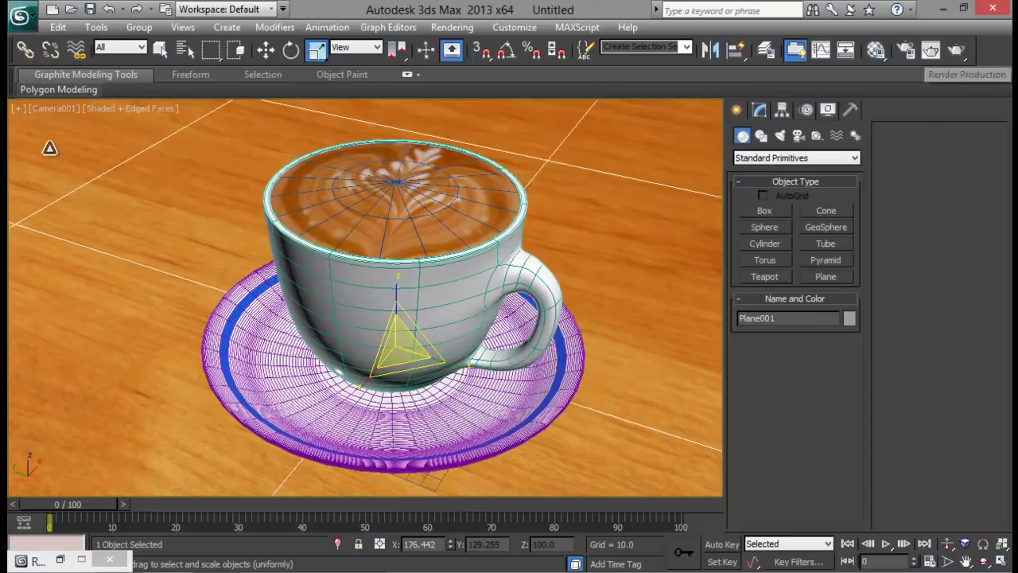
# - Show safe frames in the Camera001 view and dolly the camera slightly closer to the cup
pyautogui.click(53, 108)
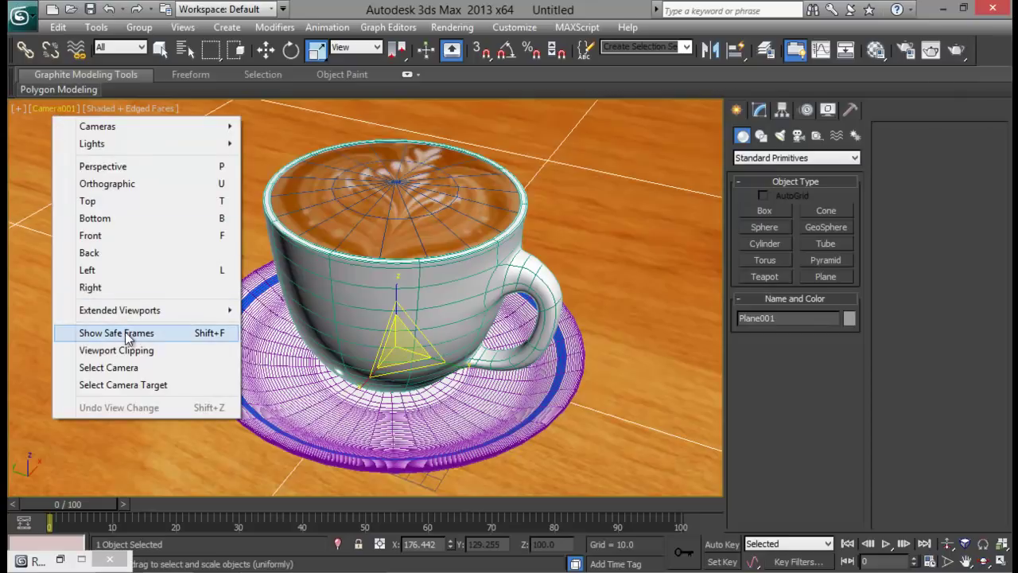
pyautogui.click(123, 332)
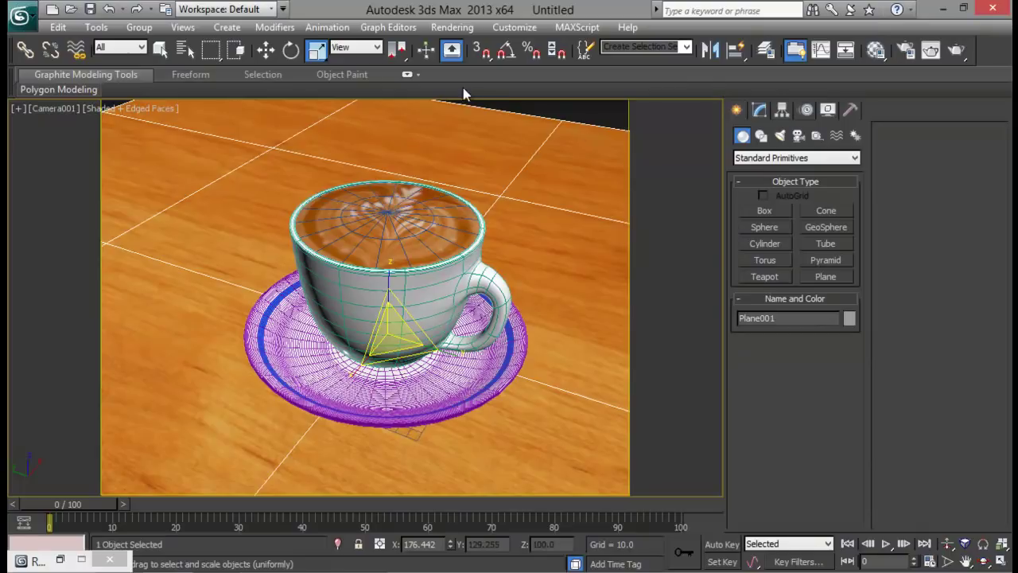
pyautogui.click(906, 50)
pyautogui.moveTo(752, 30); pyautogui.dragTo(796, 34)
pyautogui.click(895, 34)
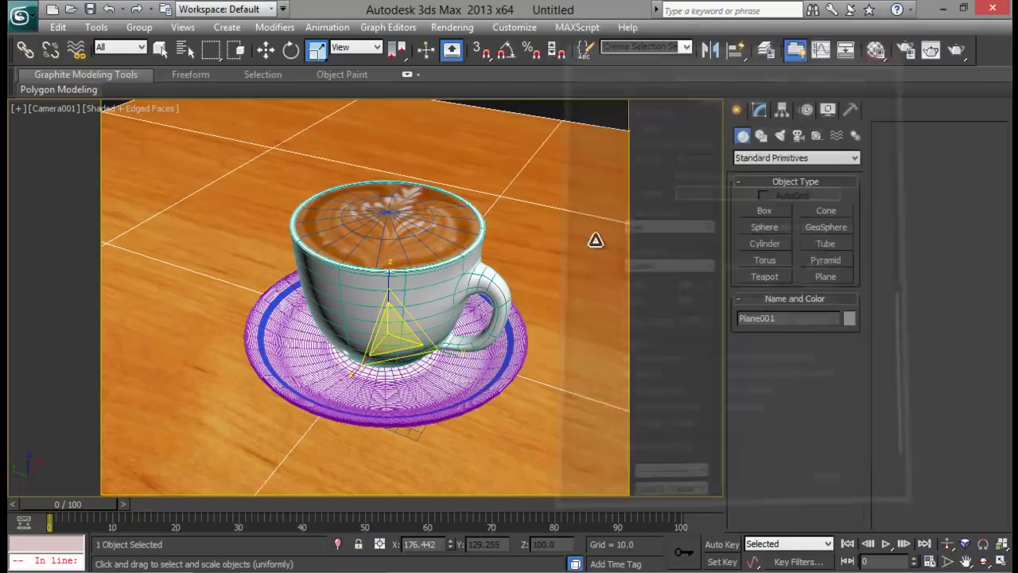
pyautogui.click(946, 543)
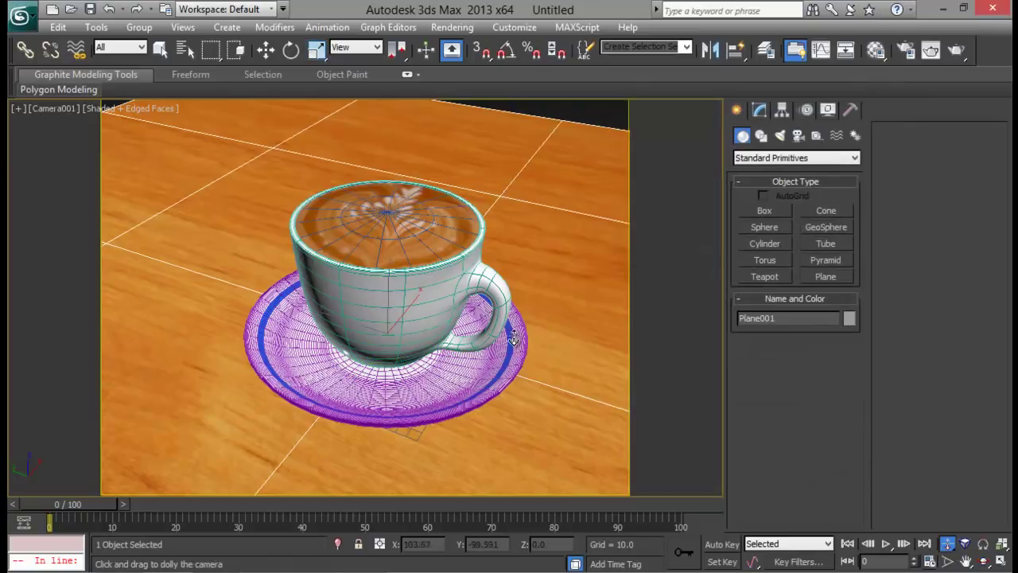
pyautogui.moveTo(521, 334)
pyautogui.mouseDown()
pyautogui.moveTo(521, 285)
pyautogui.moveTo(517, 325)
pyautogui.mouseUp()
pyautogui.rightClick(550, 252)
# - Try the HDTV (video) output size to check the camera framing, and return the output size to Custom
pyautogui.click(907, 49)
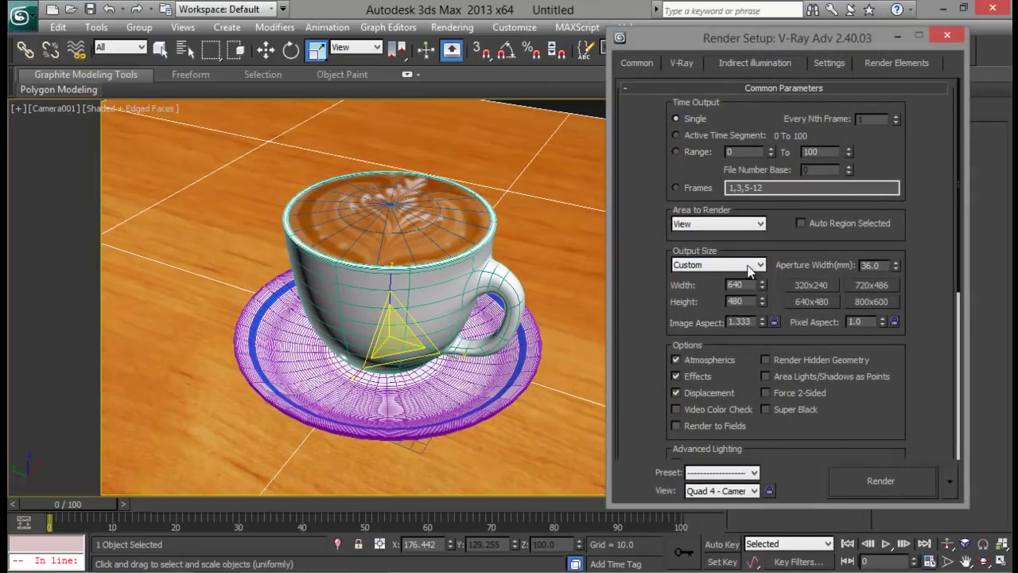
pyautogui.click(750, 266)
pyautogui.click(720, 468)
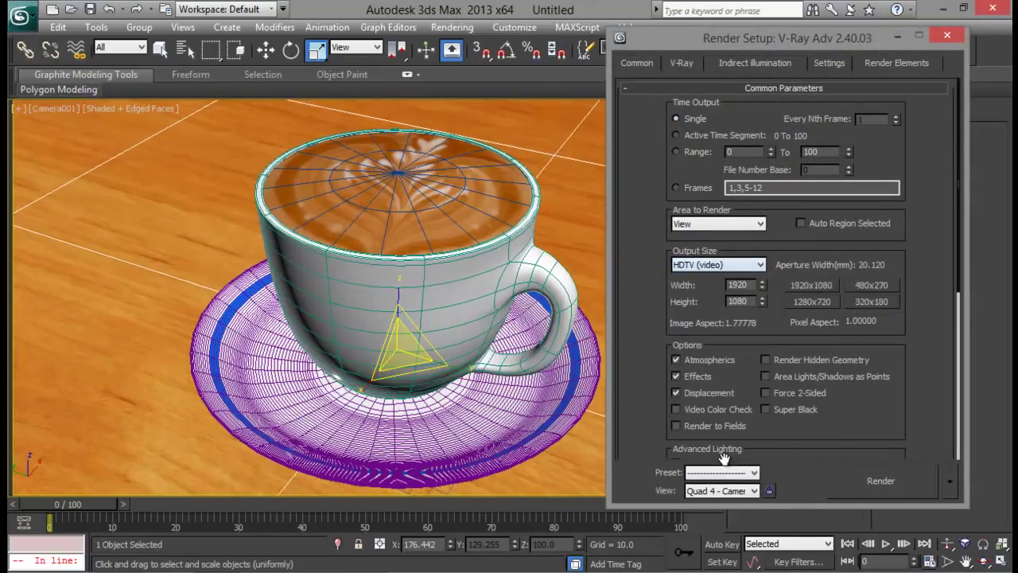
pyautogui.click(898, 38)
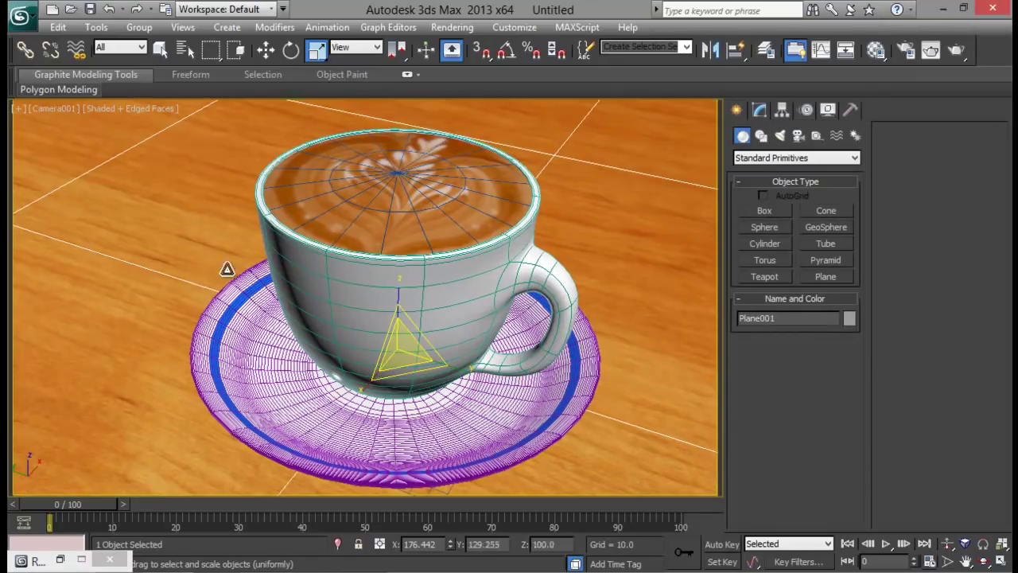
pyautogui.moveTo(439, 260); pyautogui.dragTo(422, 255, button='middle')
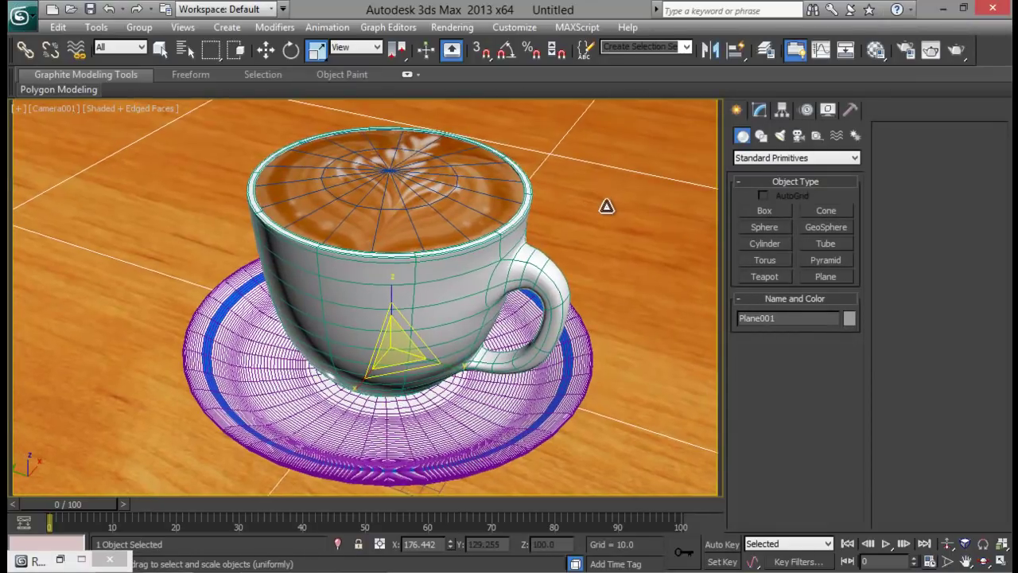
pyautogui.click(59, 560)
pyautogui.click(758, 267)
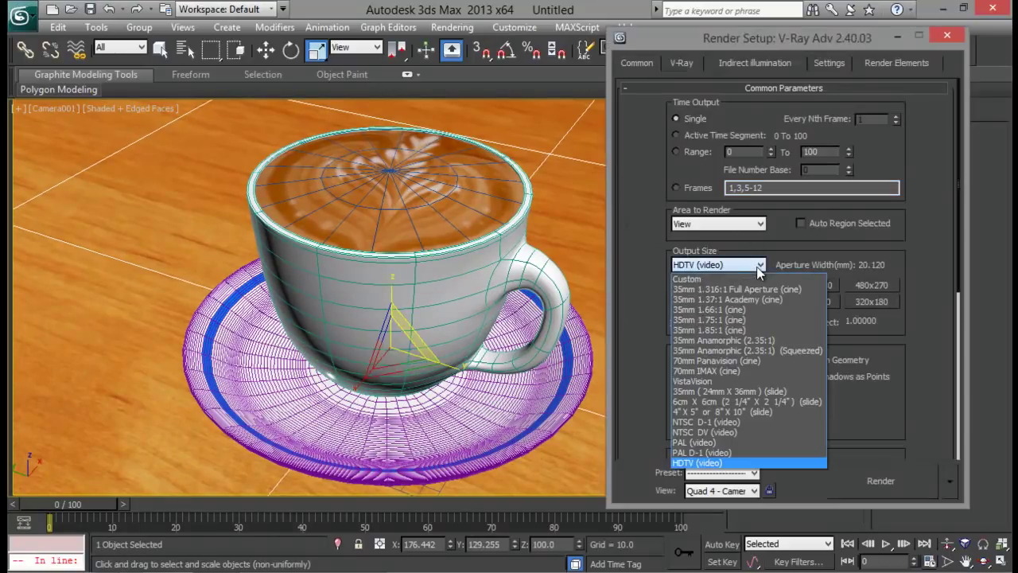
pyautogui.click(726, 280)
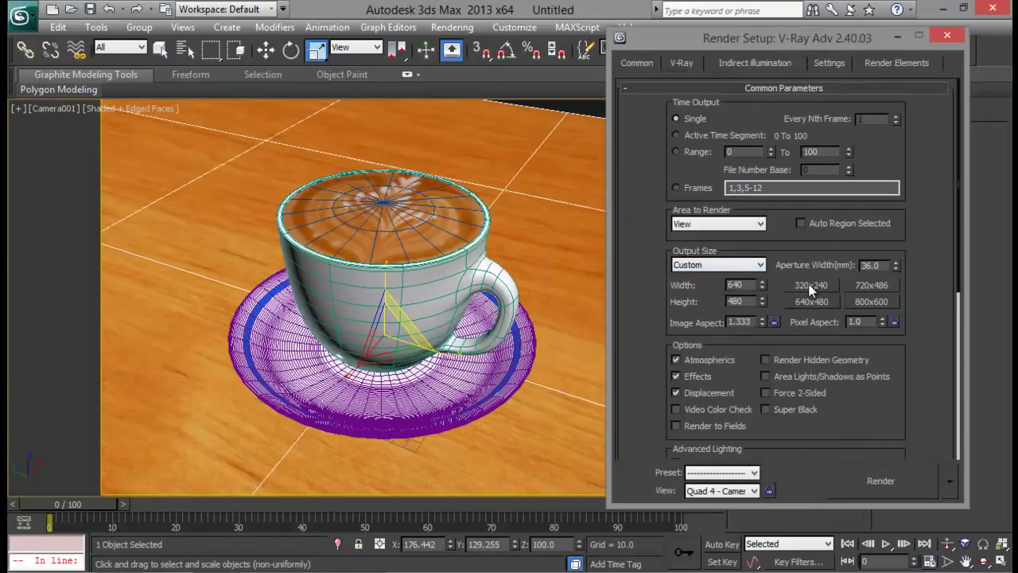
pyautogui.click(898, 39)
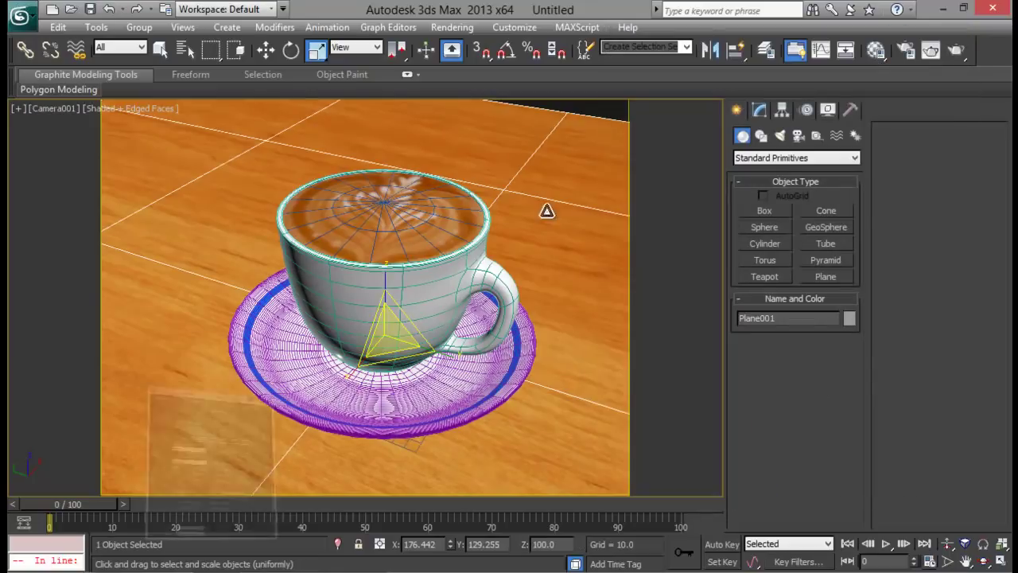
# - Dolly the camera in until the cup and saucer fill most of the safe frame
pyautogui.click(949, 546)
pyautogui.moveTo(612, 353); pyautogui.dragTo(567, 200)
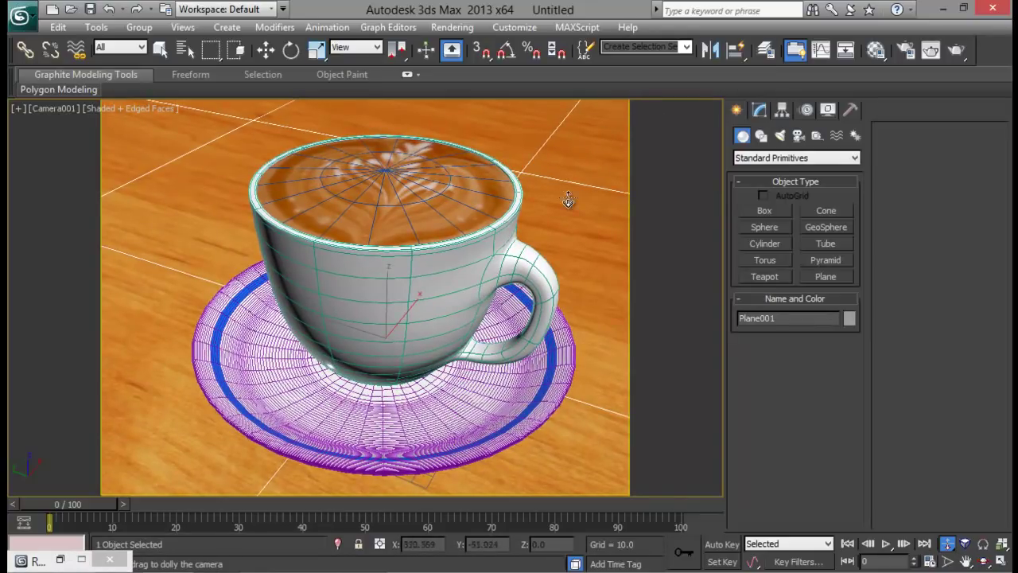
pyautogui.rightClick(565, 199)
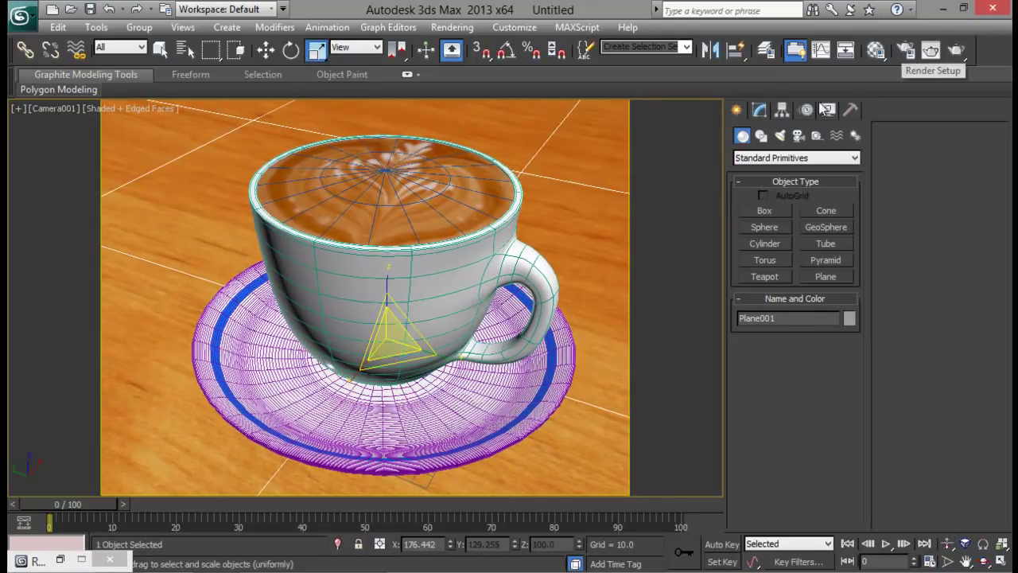
# - Add a TurboSmooth modifier with isoline display turned on to the saucer
pyautogui.click(332, 432)
pyautogui.click(760, 110)
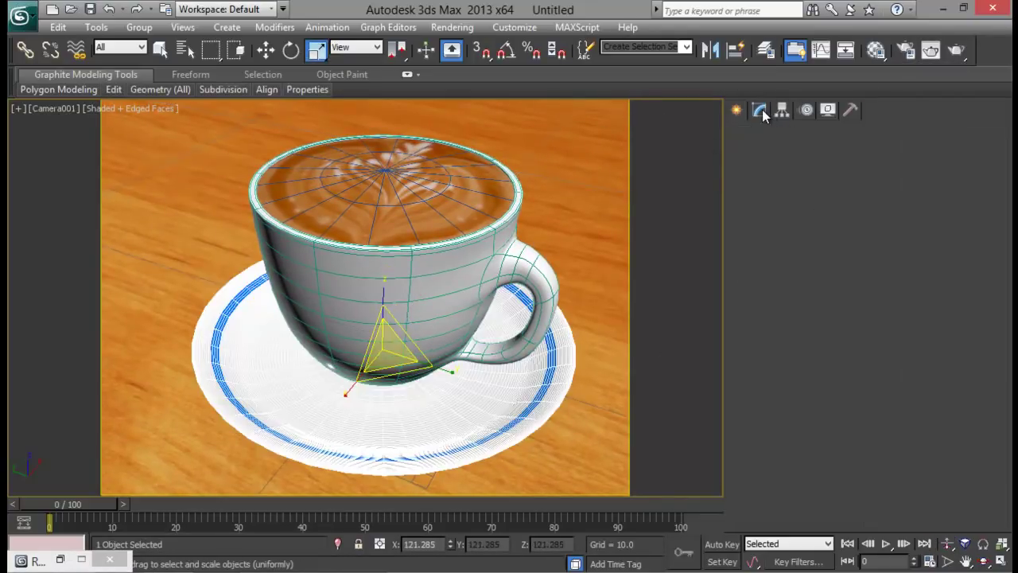
pyautogui.click(805, 156)
pyautogui.write('tu')
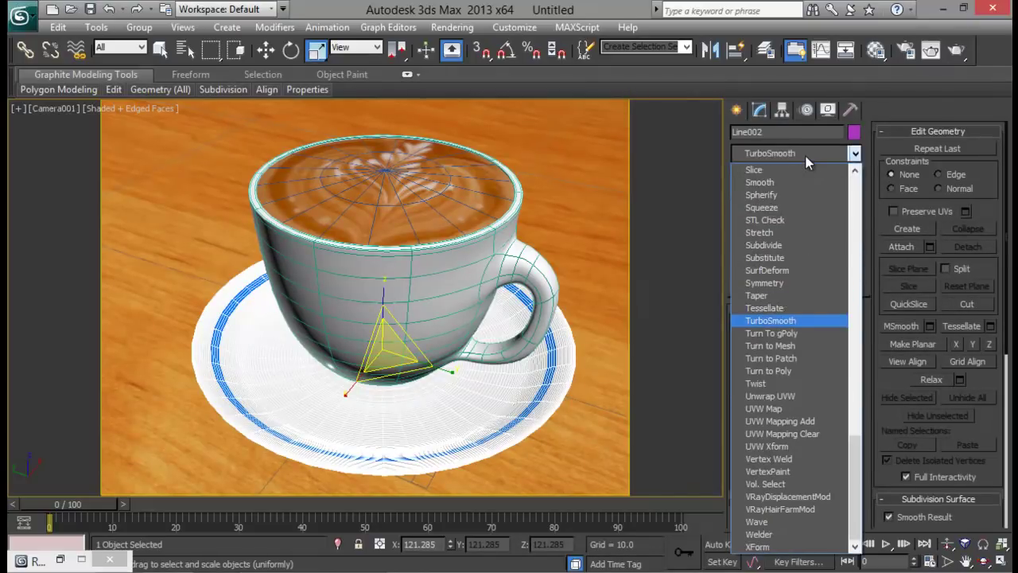
pyautogui.press('Return')
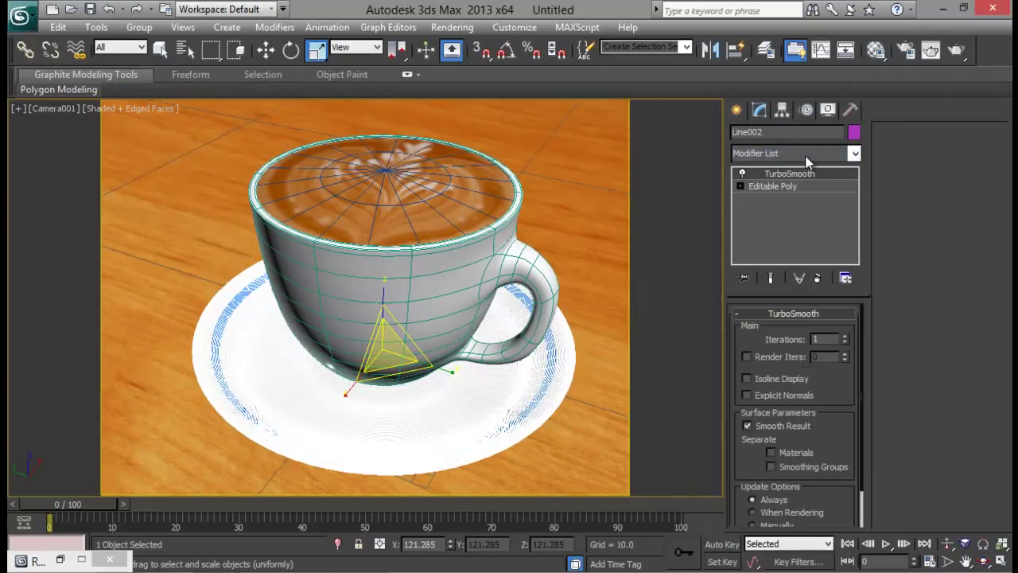
pyautogui.click(747, 380)
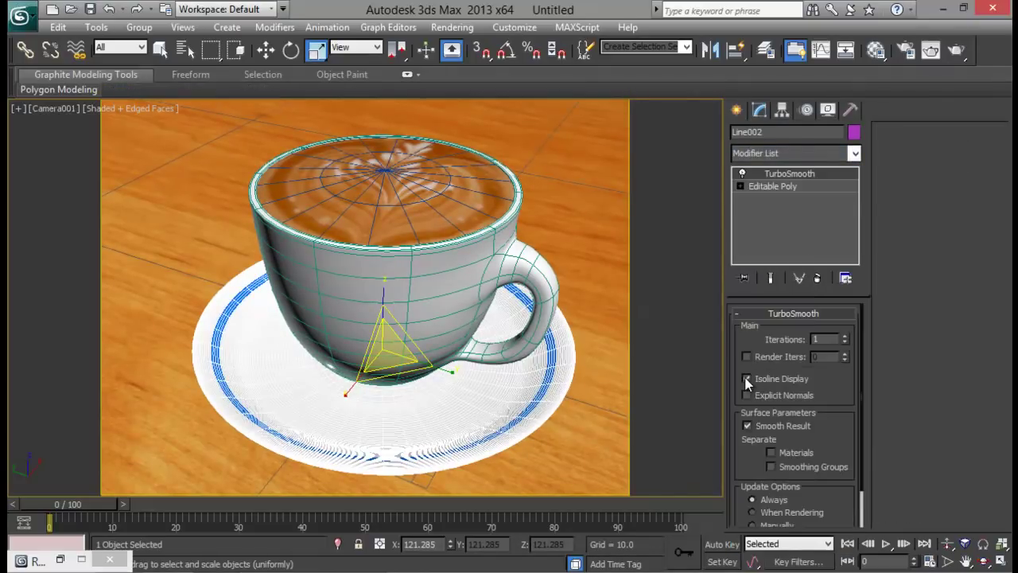
# - Render the camera view in production mode and reposition the rendered frame window
pyautogui.click(958, 51)
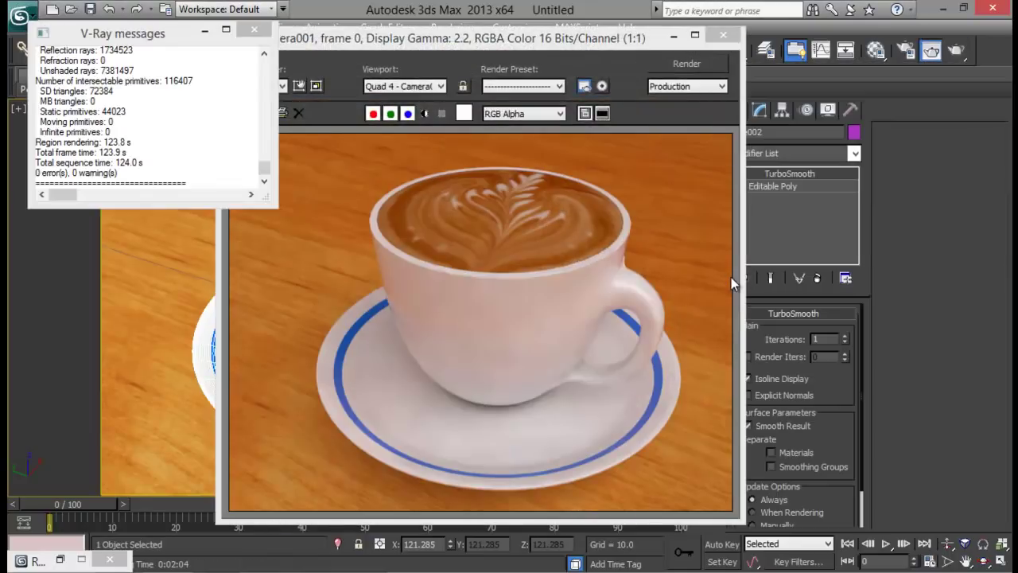
pyautogui.moveTo(626, 41); pyautogui.dragTo(747, 30)
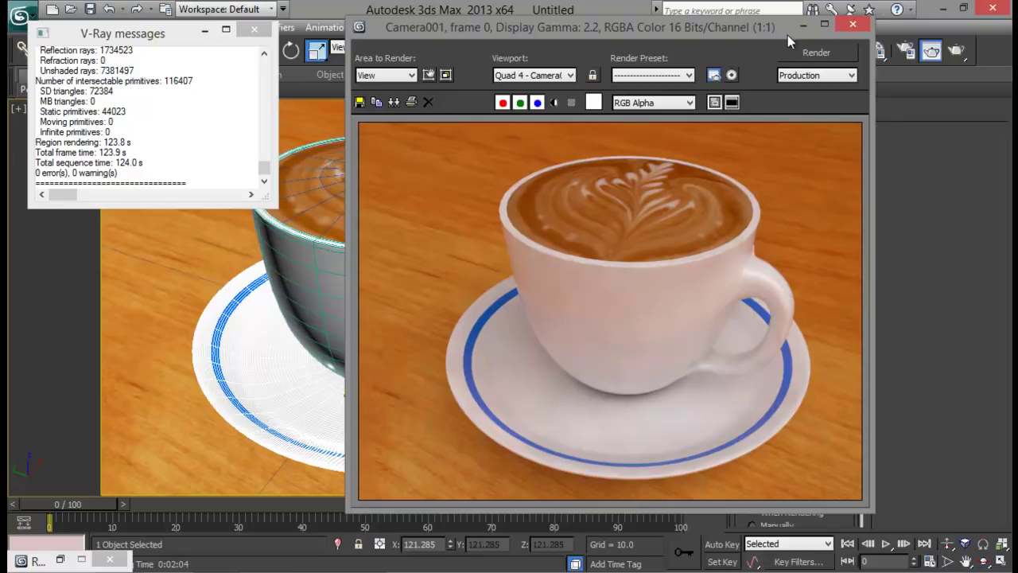
pyautogui.moveTo(787, 35); pyautogui.dragTo(593, 41)
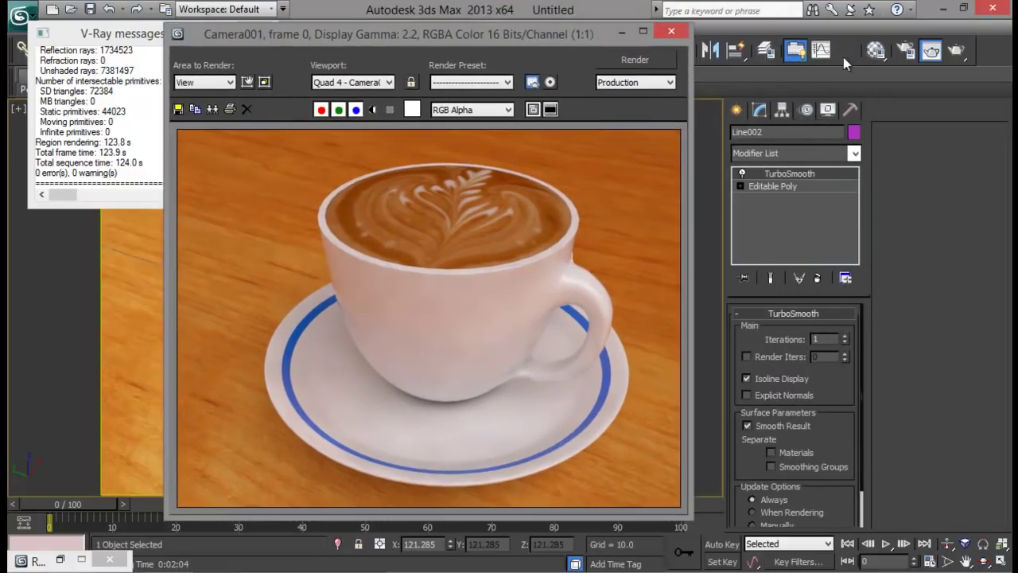
# - Look over the Render Elements settings, close Render Setup and examine the rendered cup and saucer
pyautogui.click(899, 50)
pyautogui.click(891, 62)
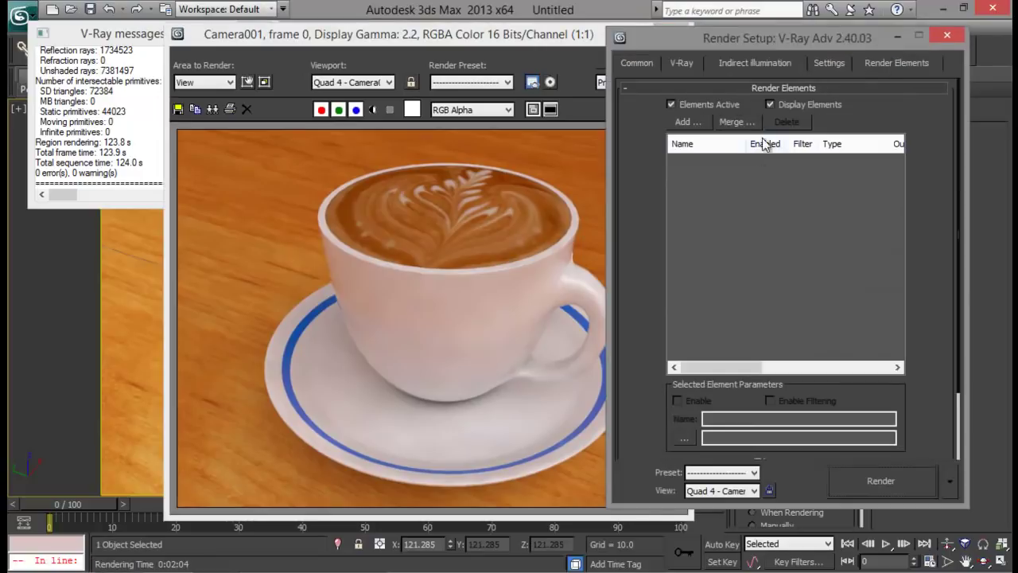
pyautogui.moveTo(851, 41); pyautogui.dragTo(736, 51)
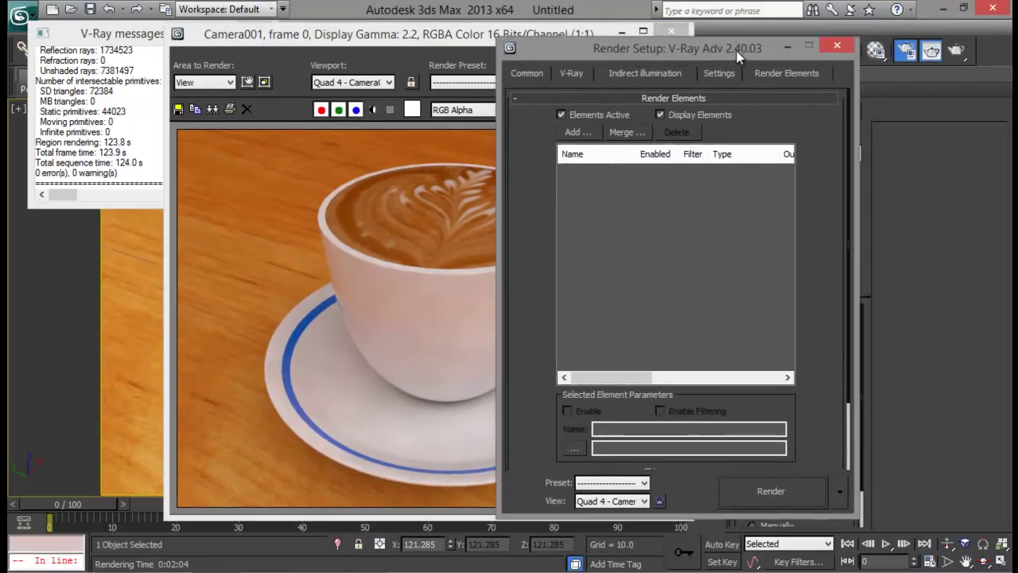
pyautogui.click(829, 46)
pyautogui.moveTo(582, 45); pyautogui.dragTo(658, 41)
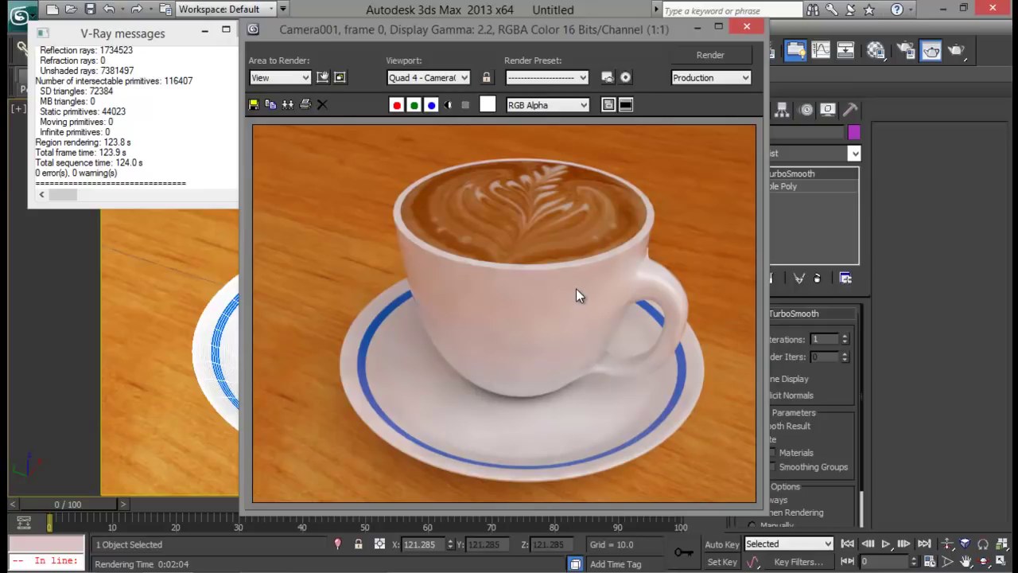
pyautogui.moveTo(626, 33); pyautogui.dragTo(560, 36)
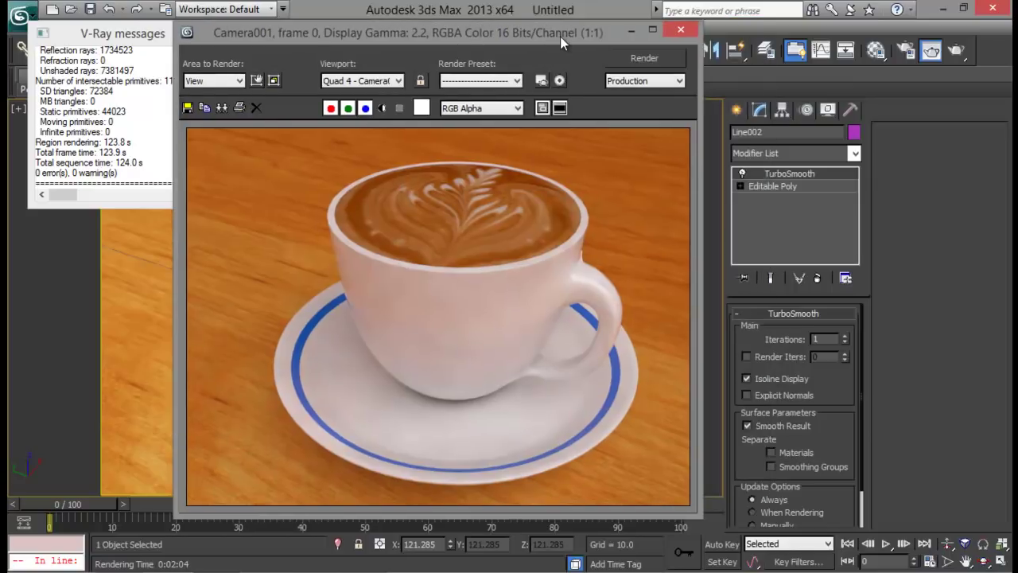